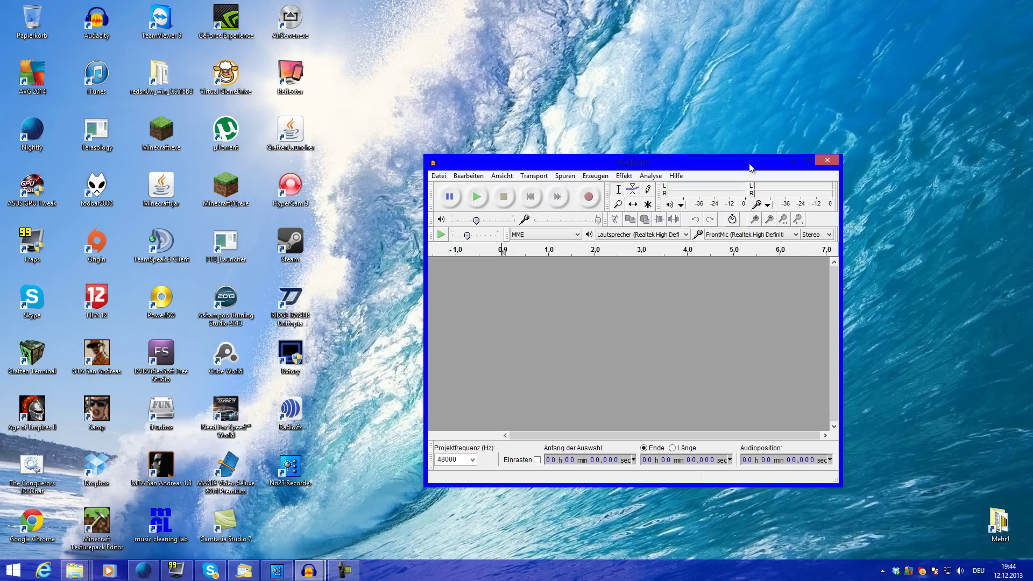
Shift Audacity to the right and show Fraps' Movies settings with the D:\Fraps-Aufnahmen\Tests folder.
left_click_drag(751, 167, 813, 159)
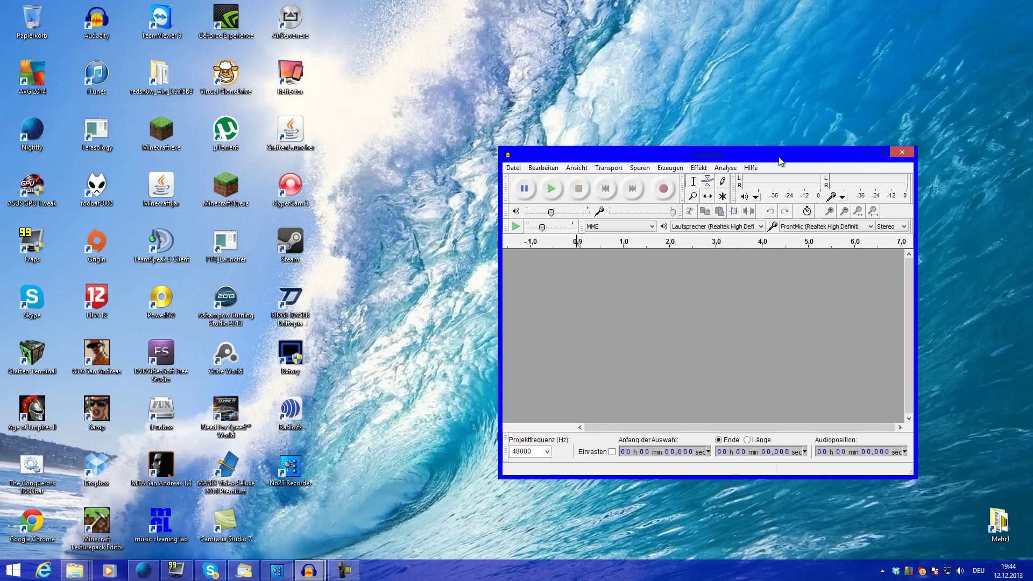
left_click(184, 571)
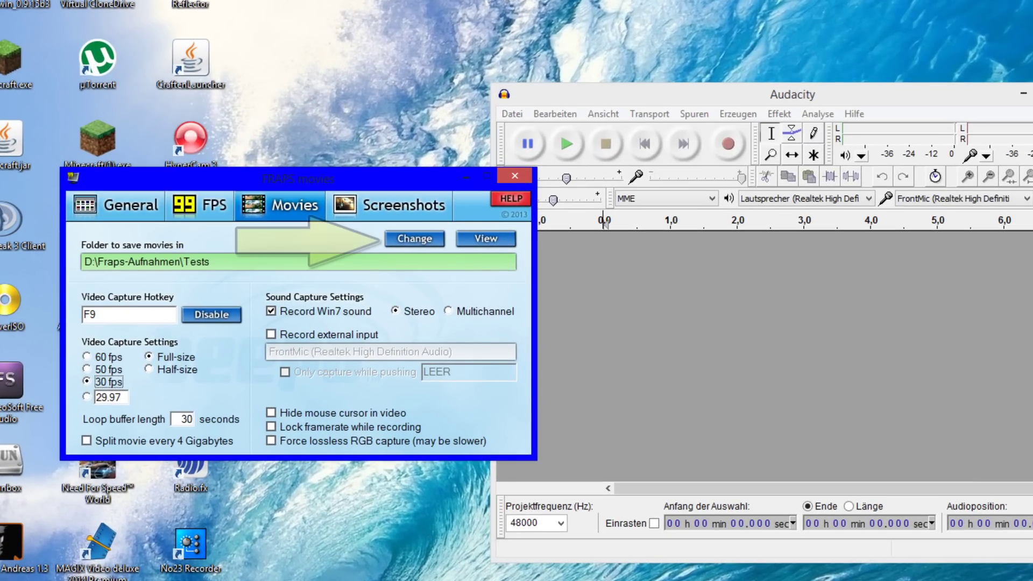
Create a new LP folder under Tests and make it Fraps' movie save folder.
left_click(415, 239)
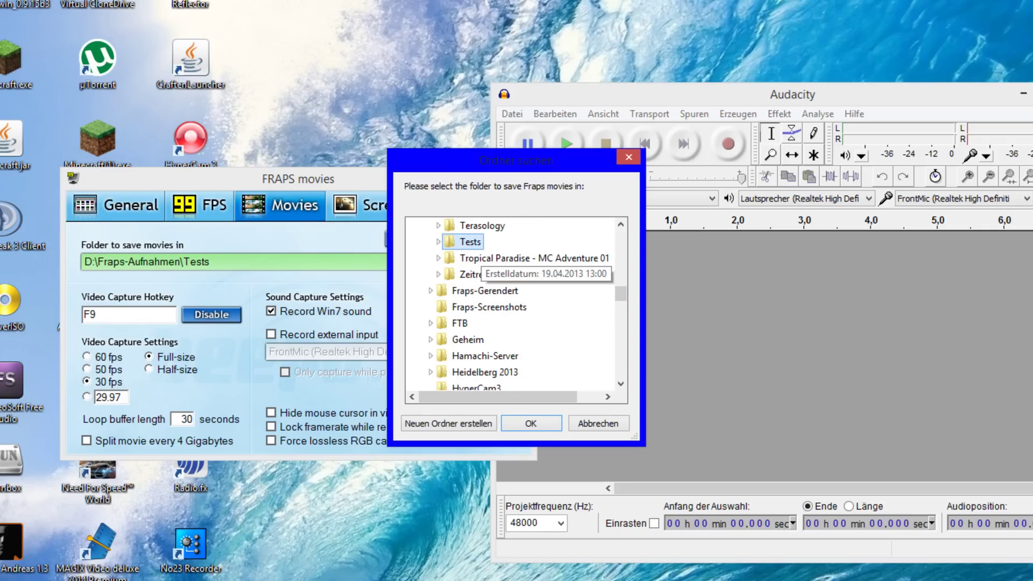
left_click(448, 423)
type("LP")
key("Return")
key("Return")
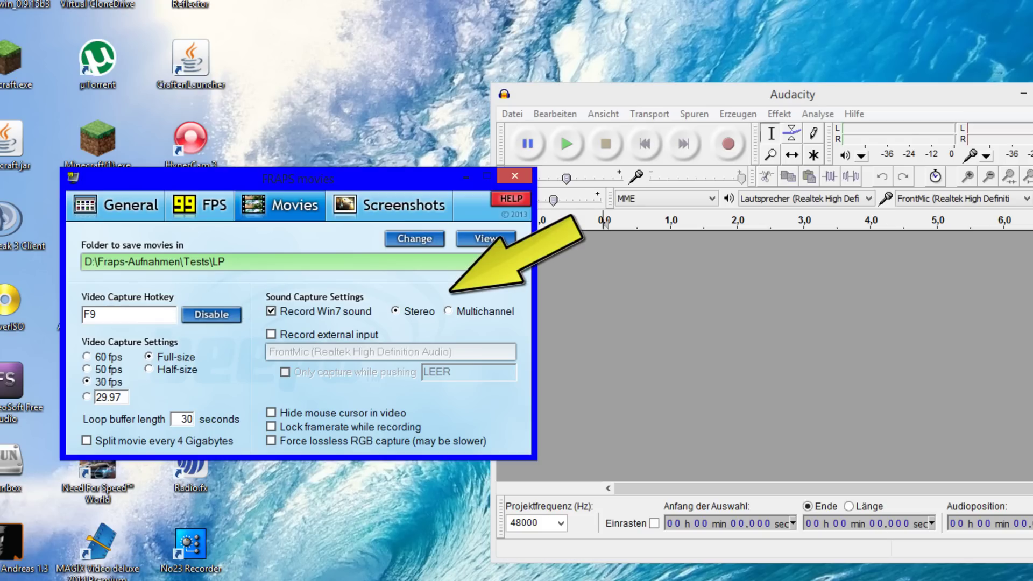
Set Fraps movie sound capture to stereo and confirm the F9 capture hotkey.
left_click(448, 311)
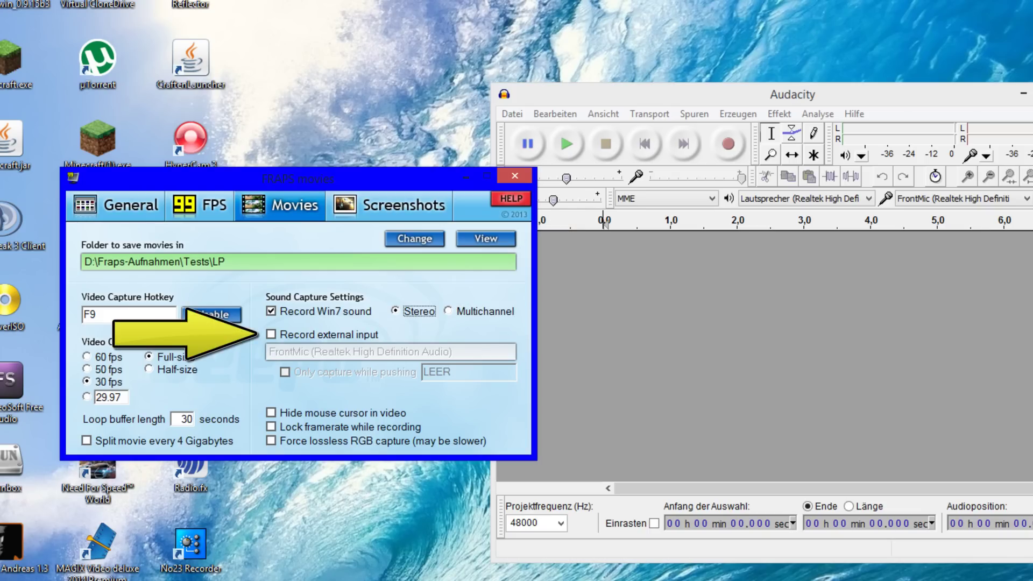
left_click(89, 315)
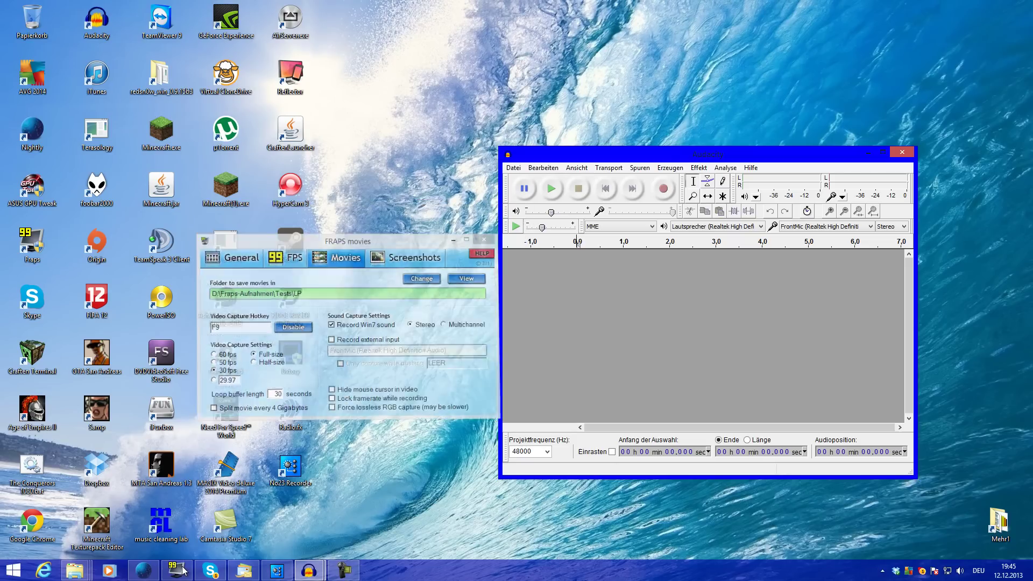
Launch Minecraft from the desktop launcher and minimize the N°23 Recorder window.
left_click_drag(662, 159, 512, 157)
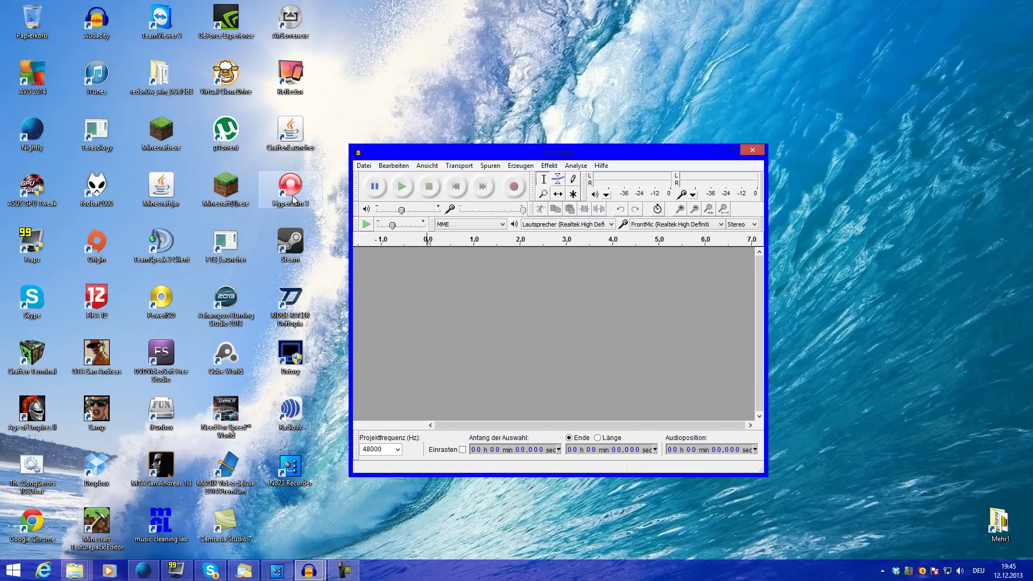
double_click(225, 187)
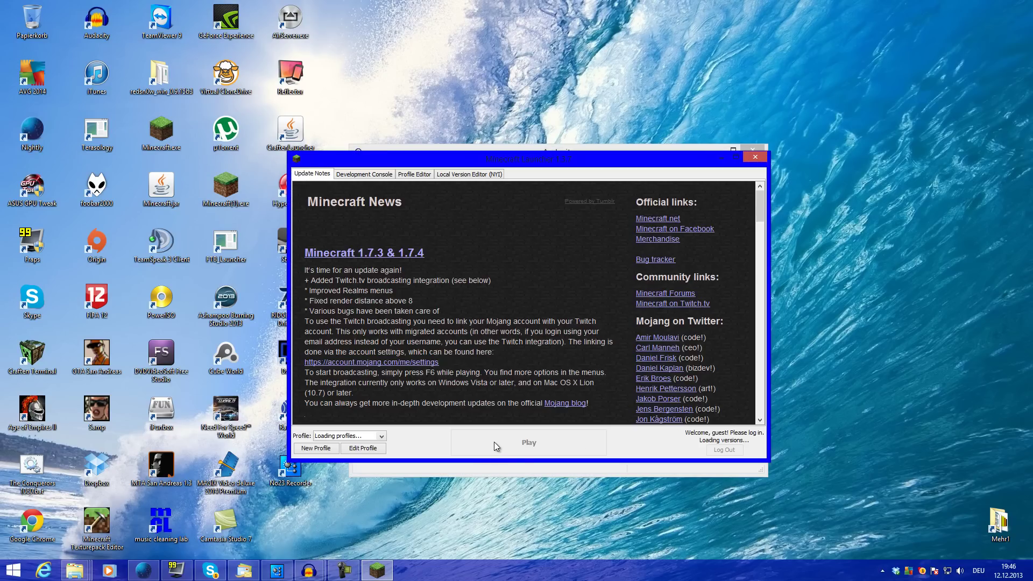
left_click(496, 446)
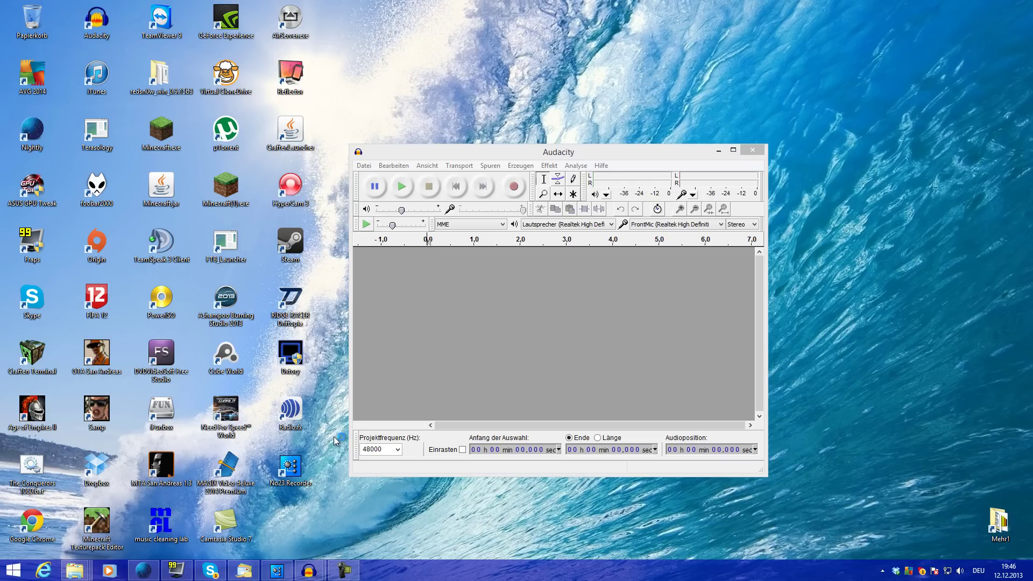
left_click(281, 575)
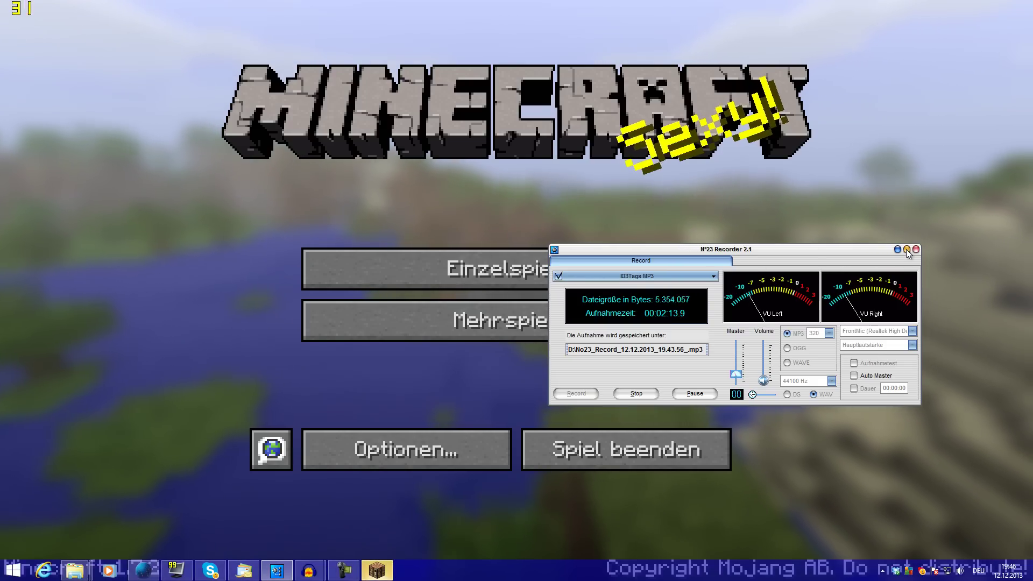
left_click(906, 250)
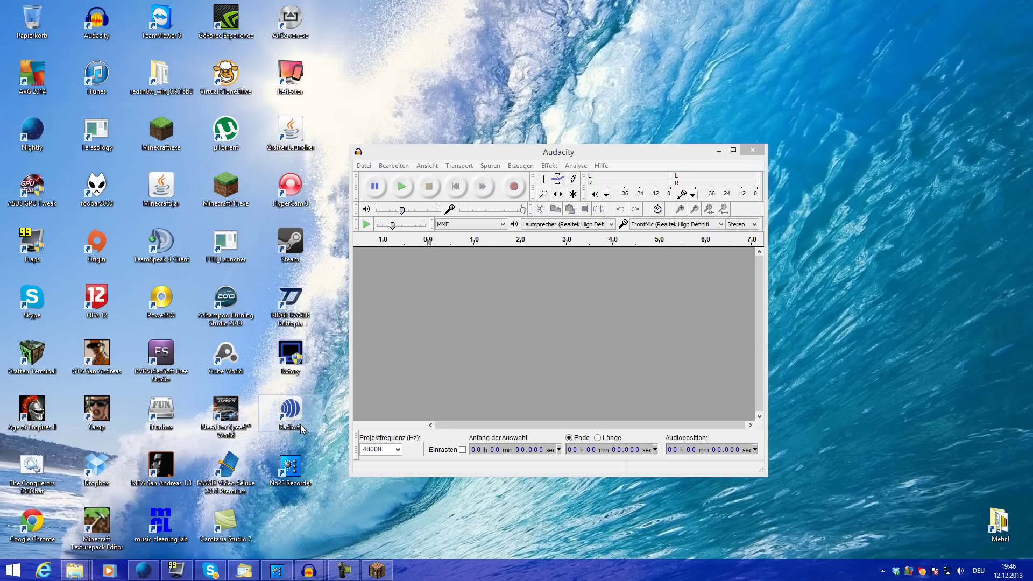
Return Minecraft to its title menu, put Audacity in front, and minimize N°23 Recorder again.
left_click(447, 415)
left_click(449, 411)
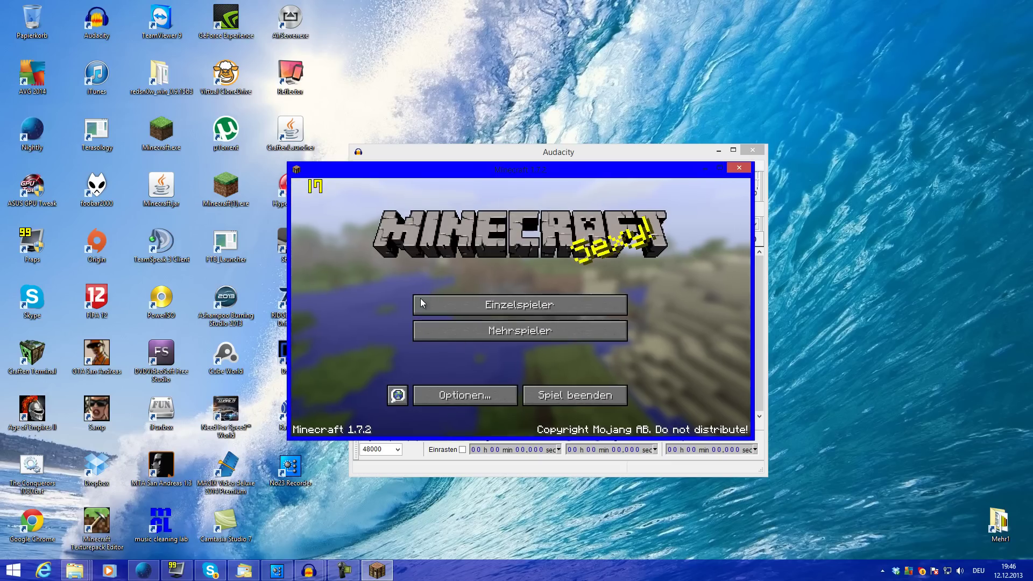
left_click(388, 471)
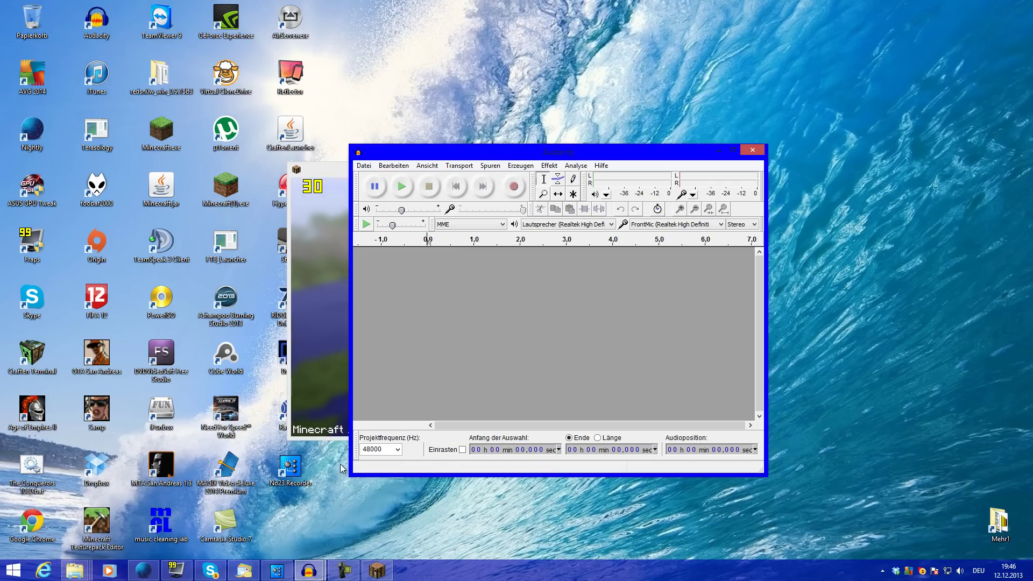
left_click(290, 570)
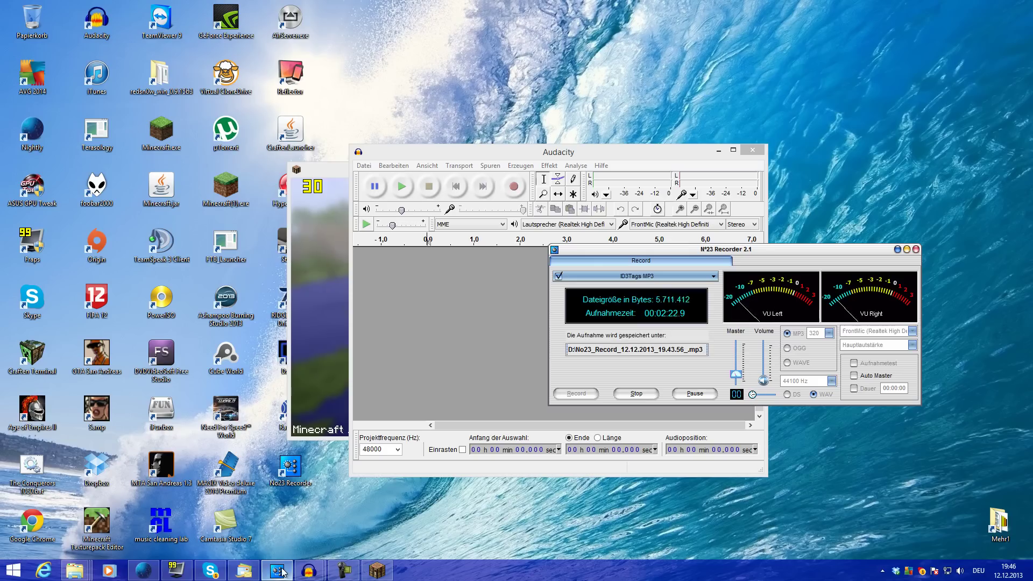
left_click(906, 250)
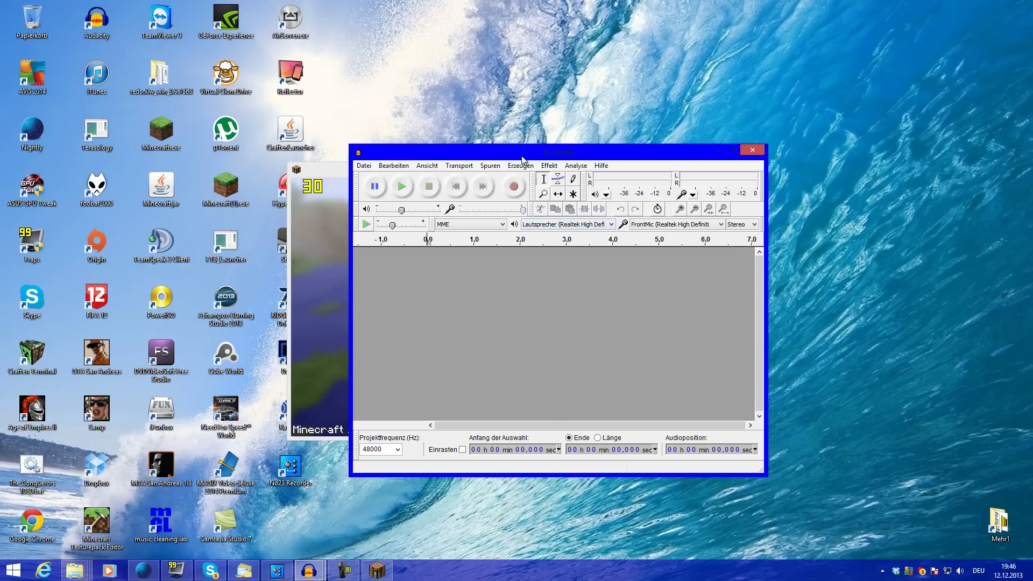
left_click(398, 450)
left_click(398, 450)
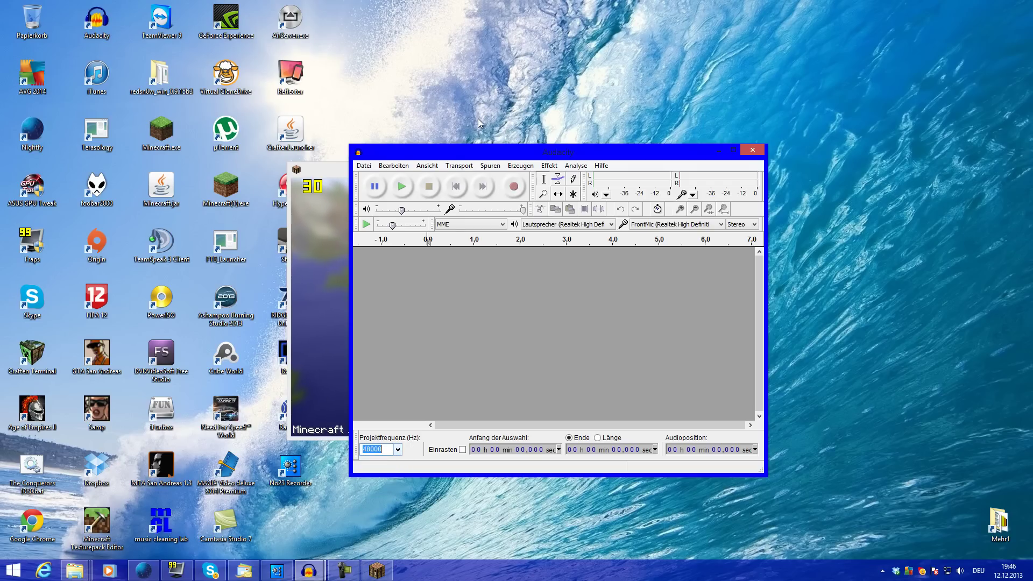
left_click(393, 166)
left_click(406, 382)
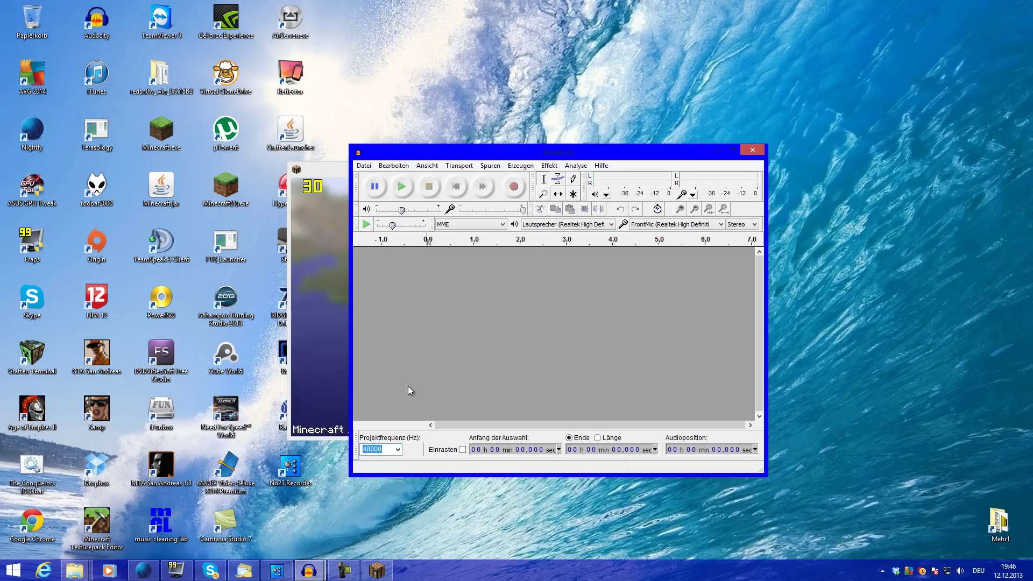
left_click(592, 259)
left_click(577, 260)
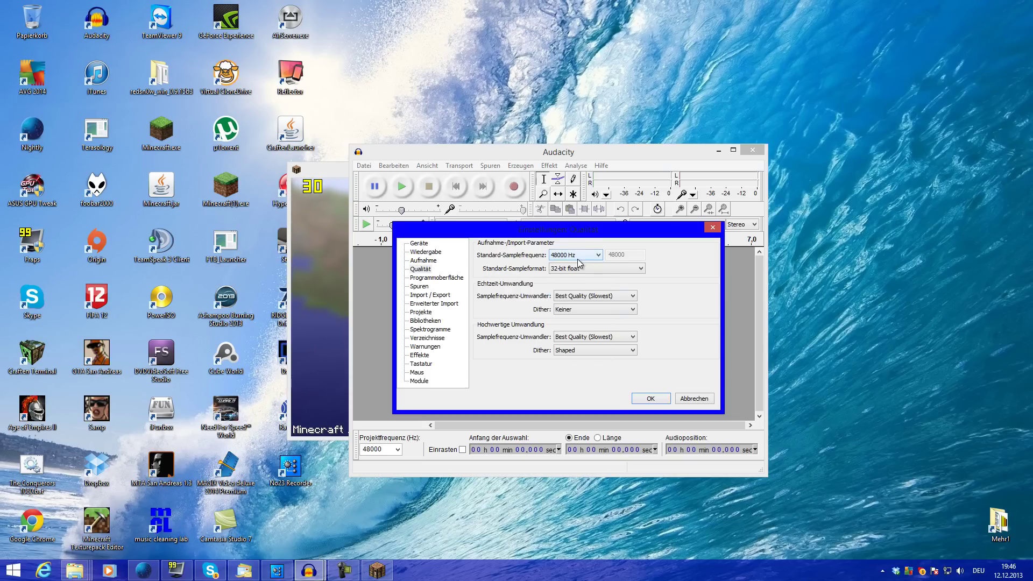
left_click(577, 269)
left_click(578, 272)
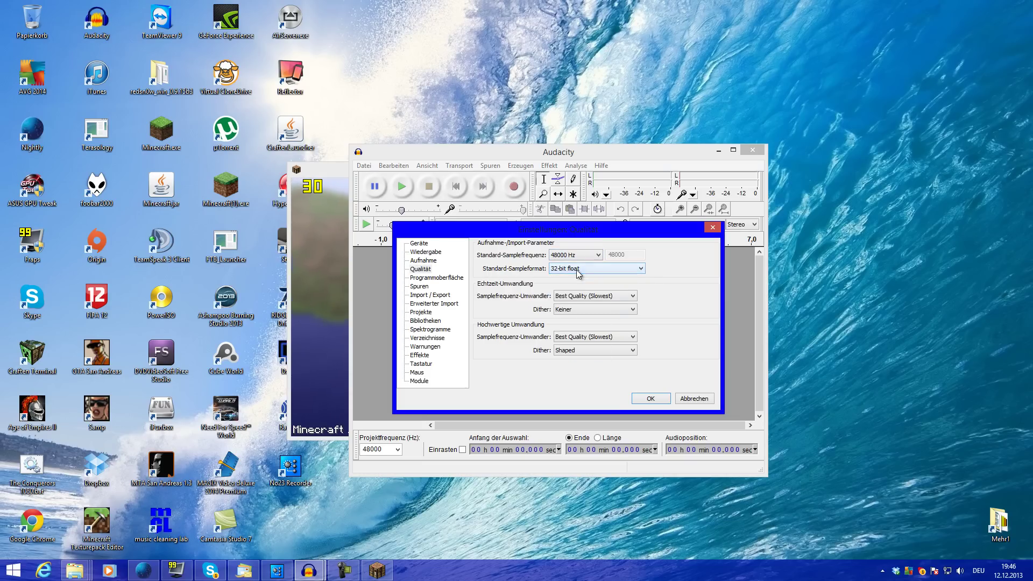
left_click(573, 301)
left_click(573, 297)
left_click(568, 310)
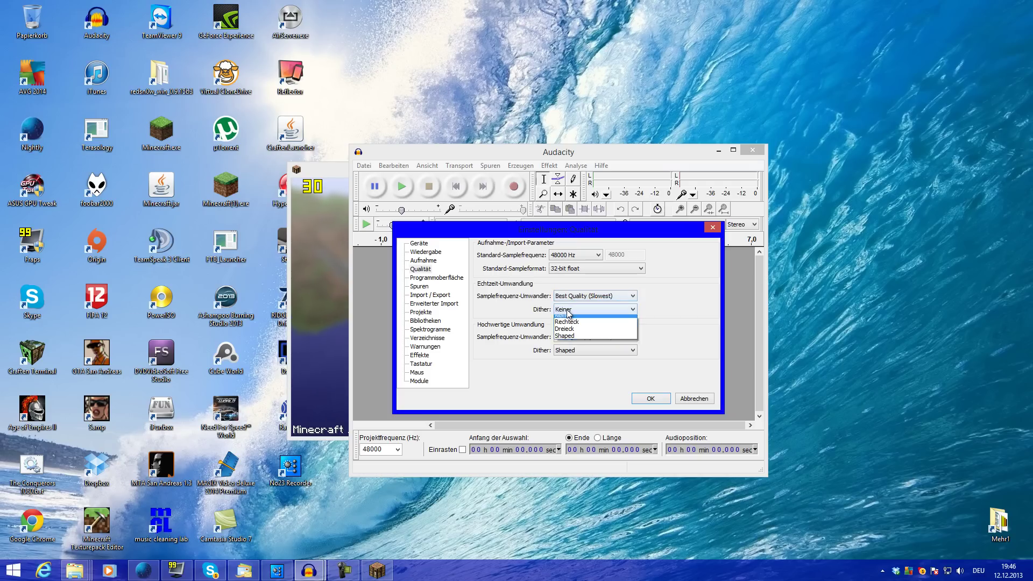
left_click(568, 318)
left_click(568, 337)
left_click(568, 338)
left_click(566, 352)
left_click(567, 383)
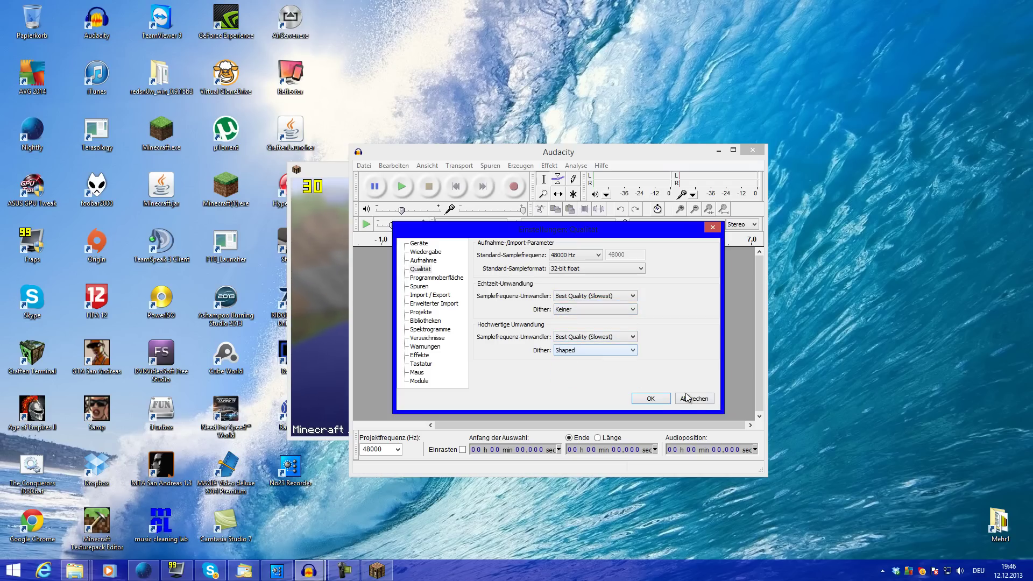
key("Return")
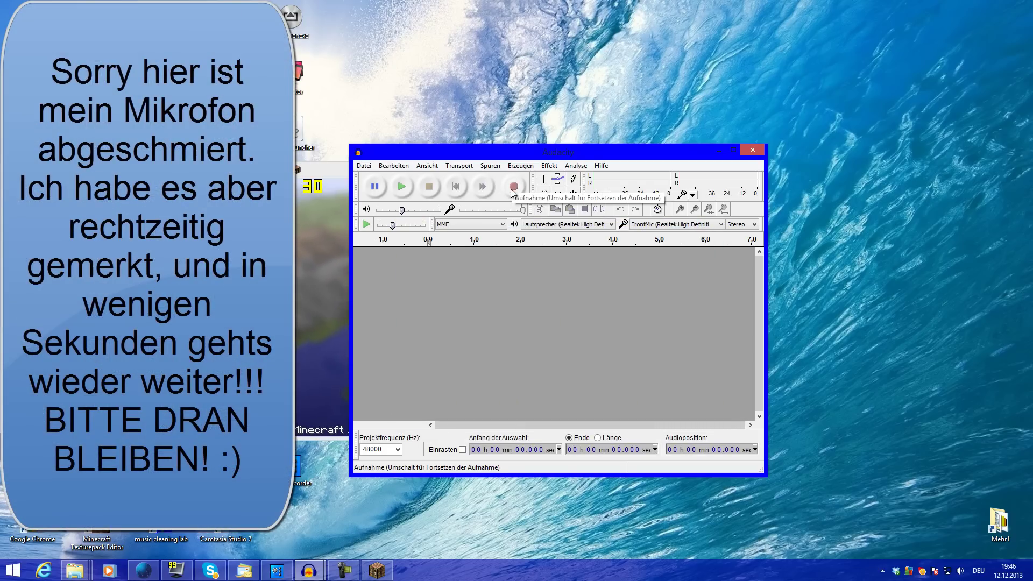
Start an Audacity microphone recording and open the Windows Aufnahmegeräte list.
left_click(514, 188)
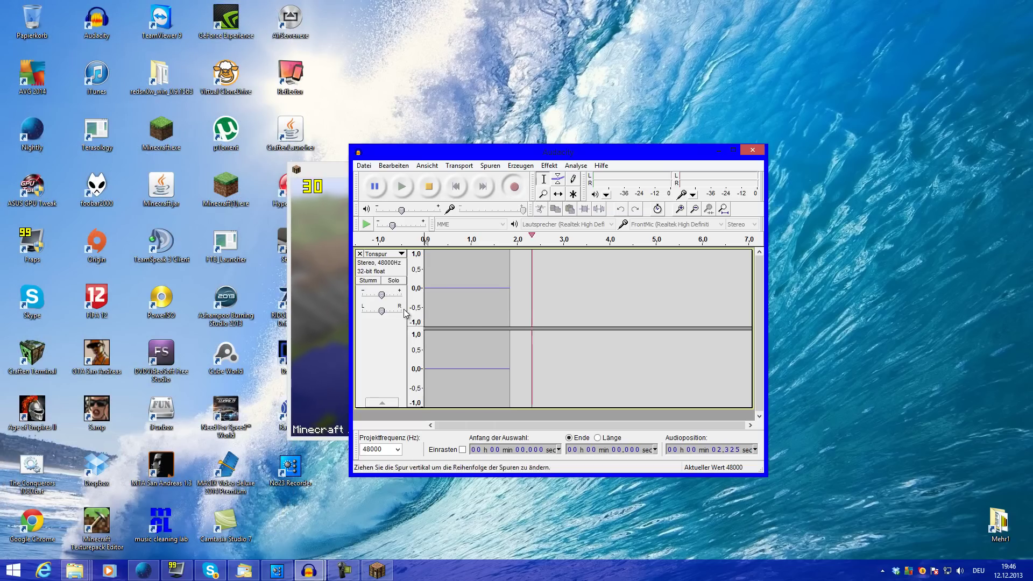
left_click(279, 571)
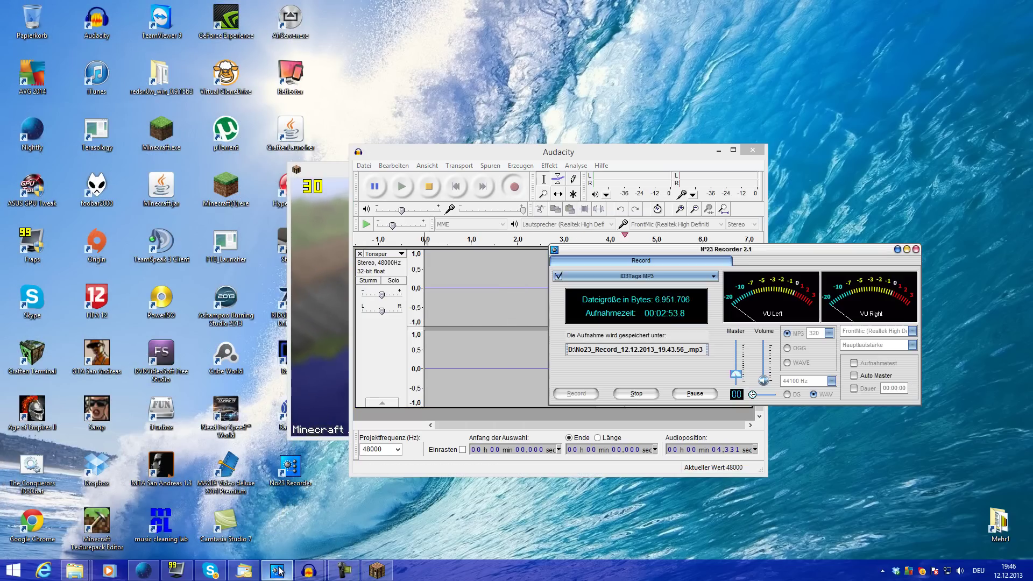
right_click(959, 570)
left_click(941, 537)
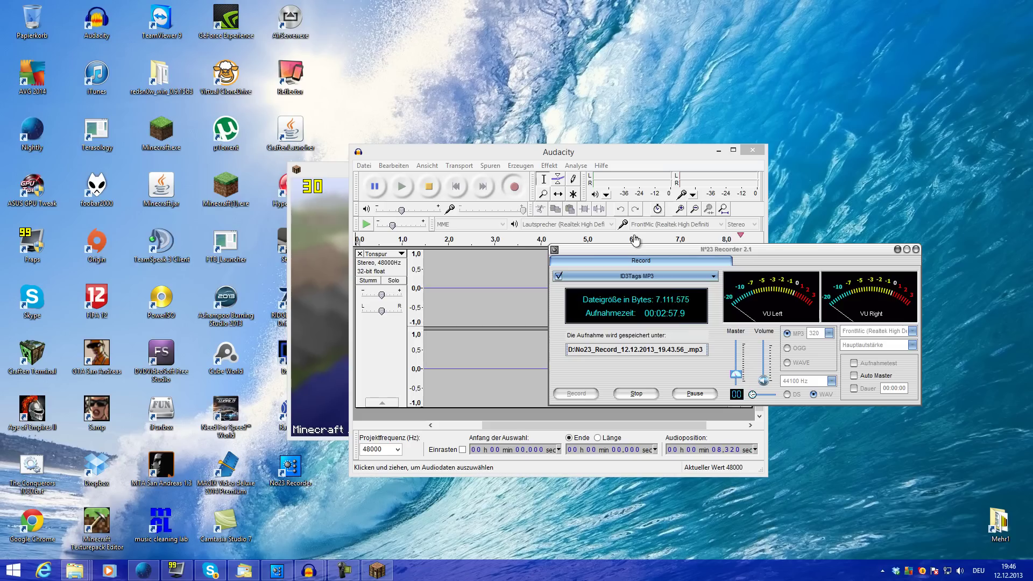
Raise the FrontMic recording level from 19 to 100 in its Pegel properties.
right_click(166, 149)
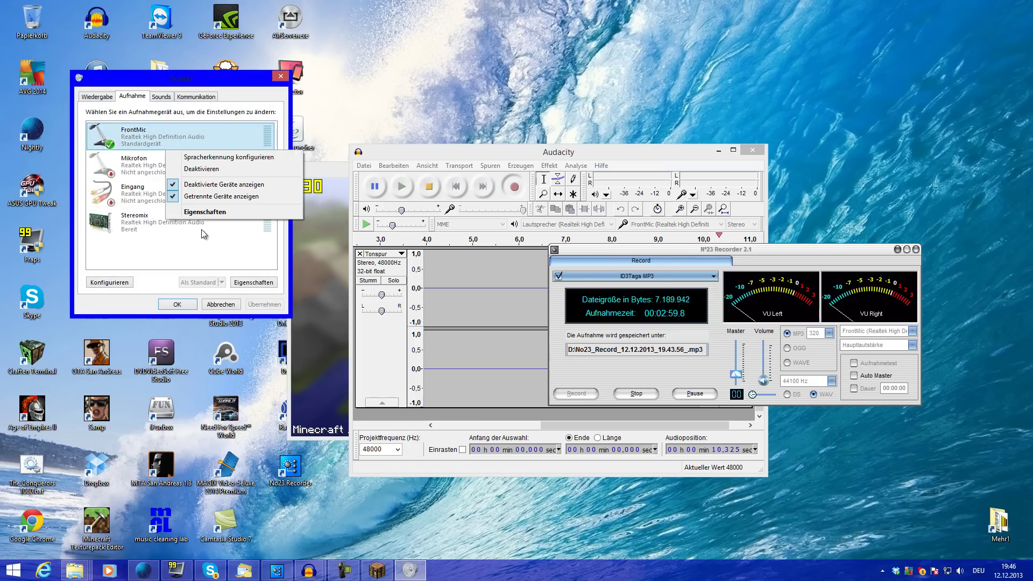
left_click(205, 213)
left_click(166, 137)
left_click_drag(119, 168, 195, 171)
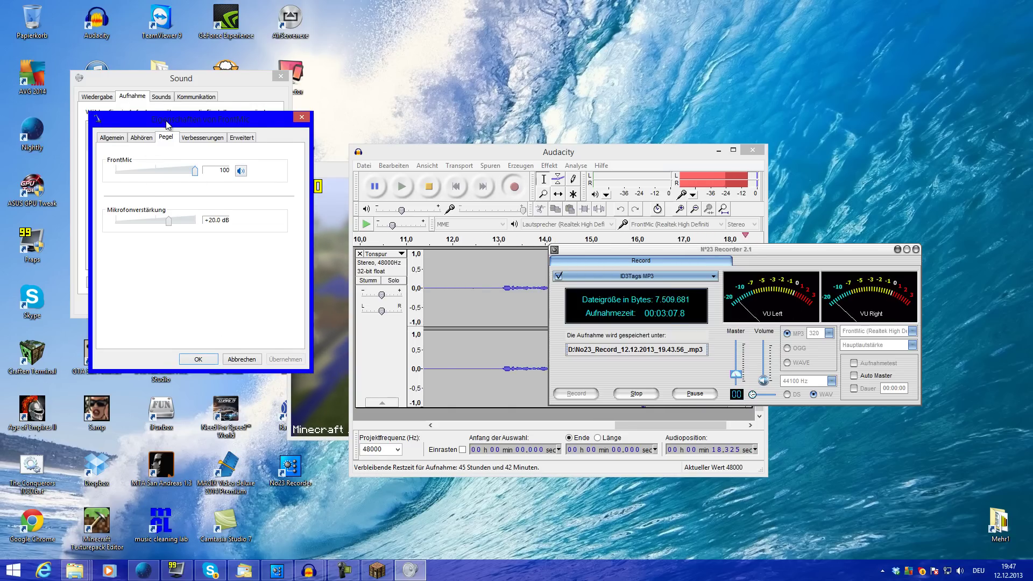
Move the windows aside, stop Audacity's test recording and remove its track.
left_click_drag(165, 122, 114, 137)
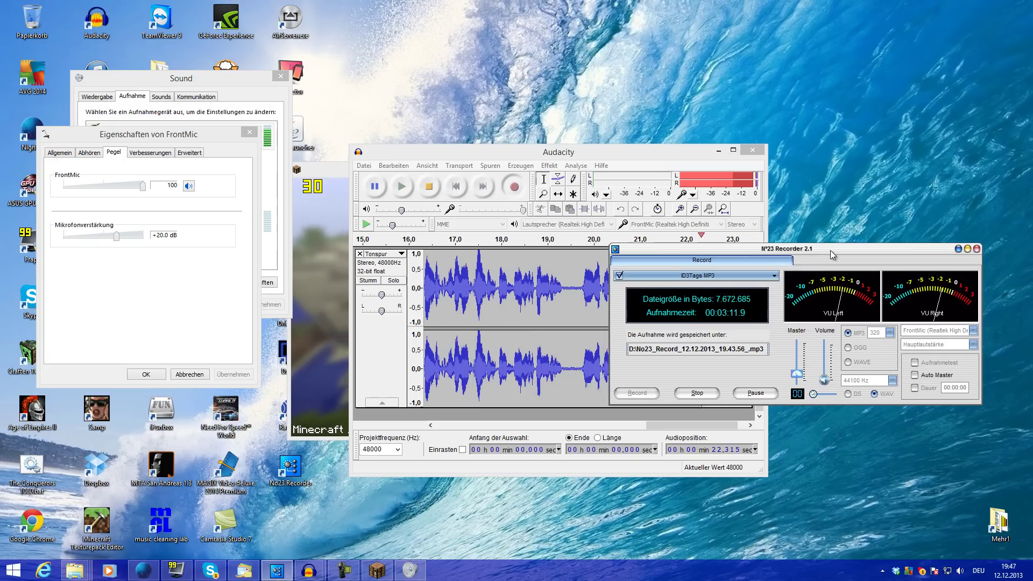
left_click_drag(783, 249, 877, 255)
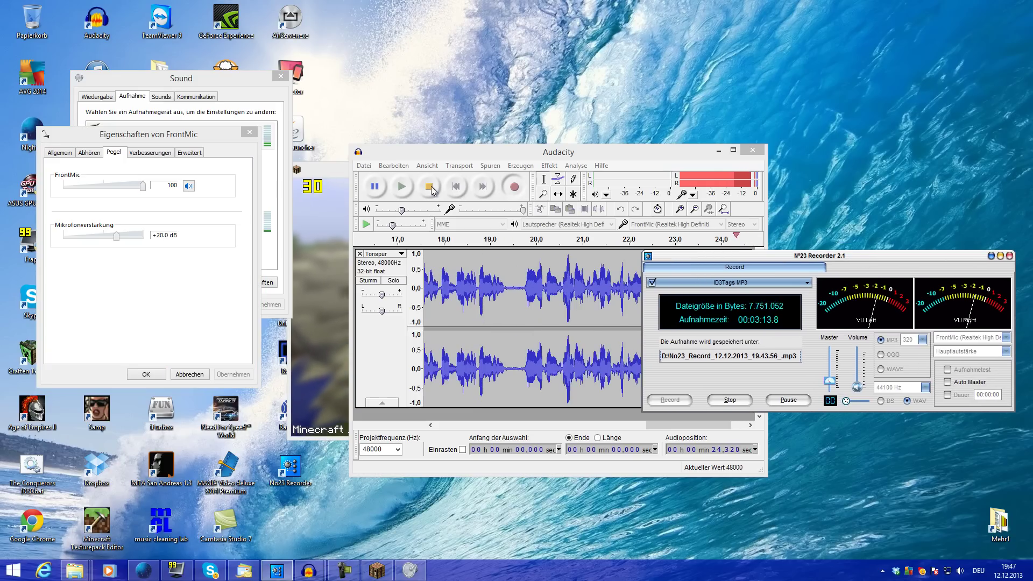
left_click(483, 191)
left_click(360, 253)
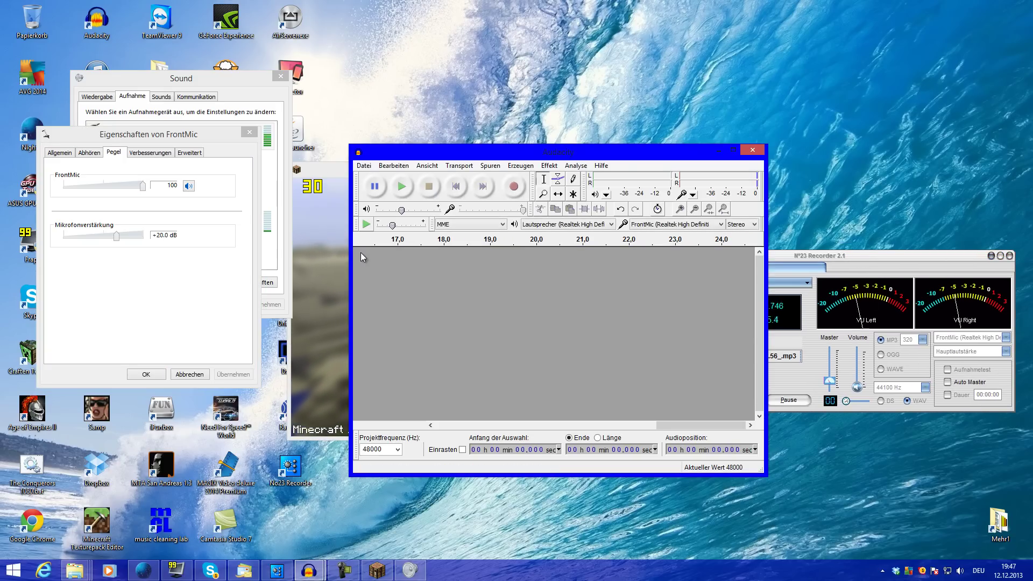
Record the FrontMic input onto a fresh stereo 48000 Hz Audacity track.
left_click(514, 188)
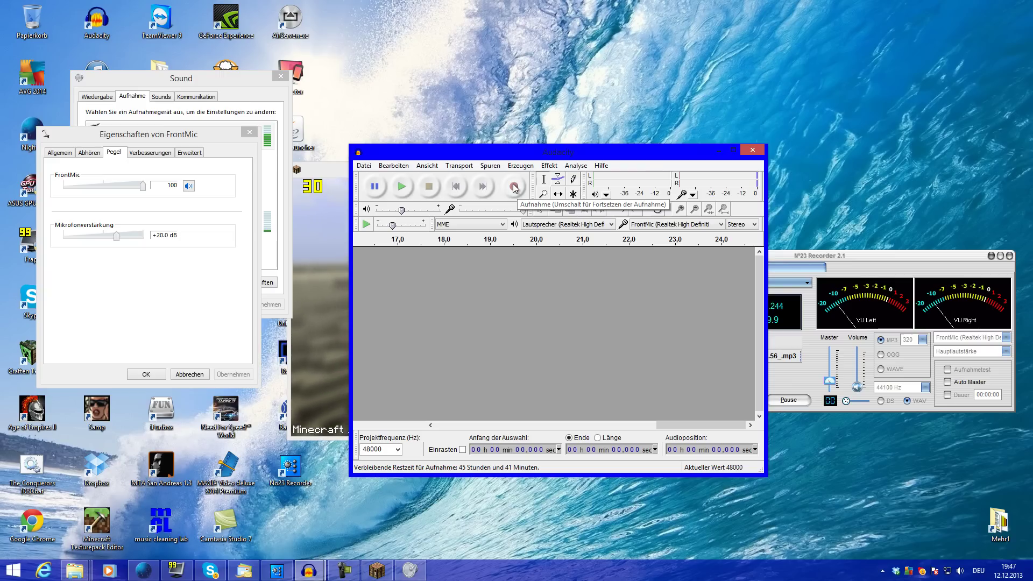
left_click(514, 187)
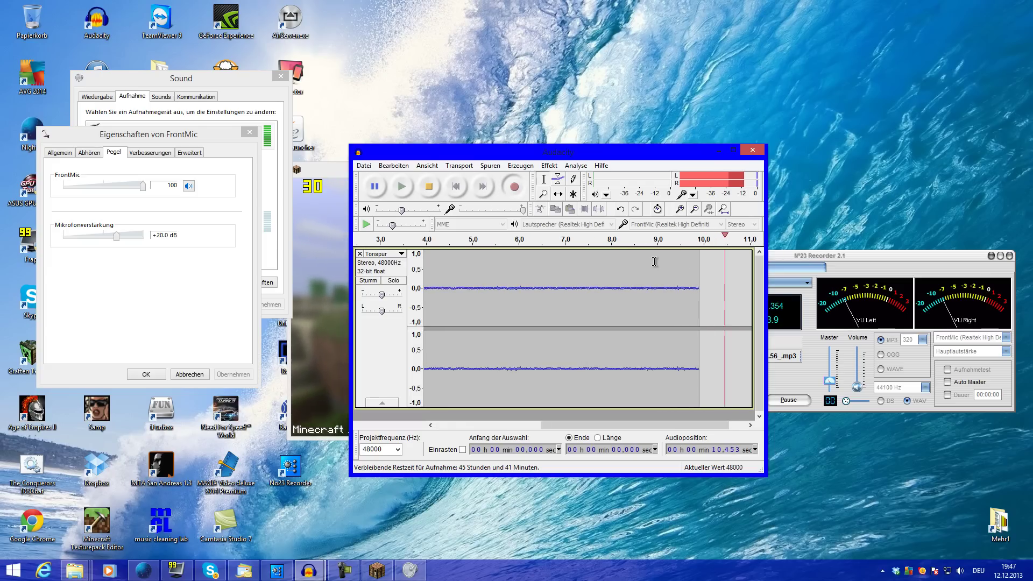
Open Einzelspieler in Minecraft, load the first saved world, and pause it.
left_click(324, 174)
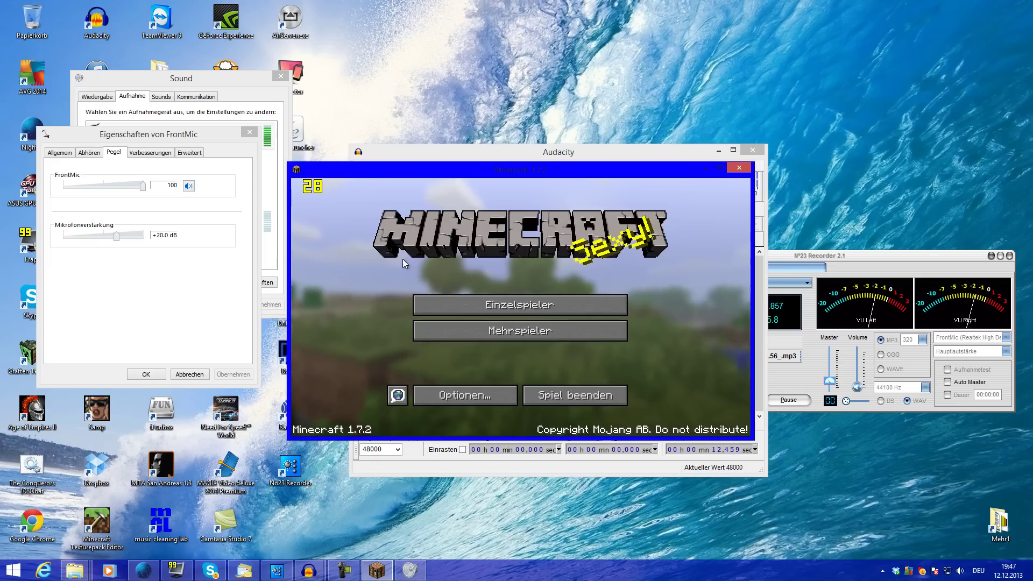
left_click(334, 566)
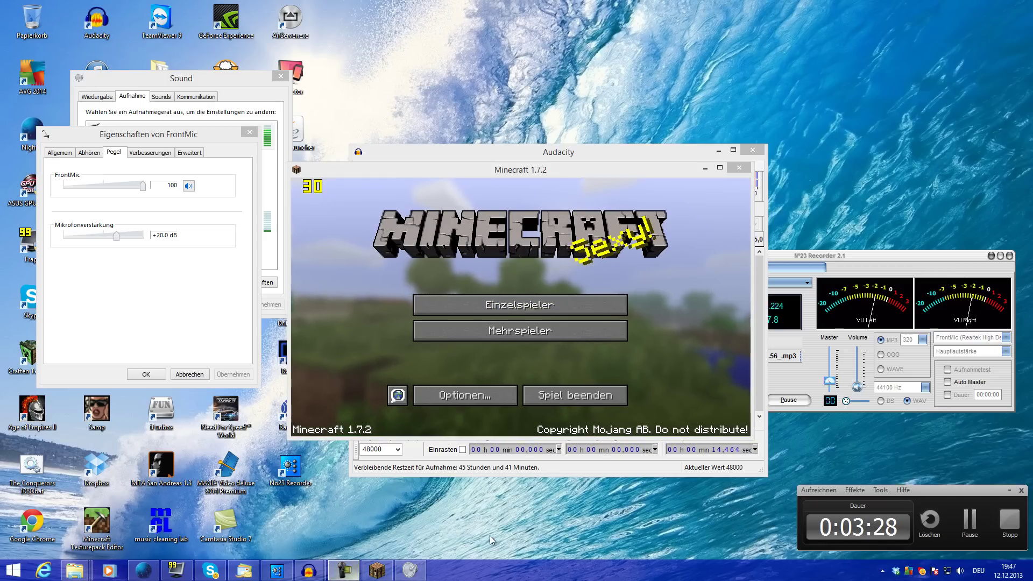
left_click(1008, 490)
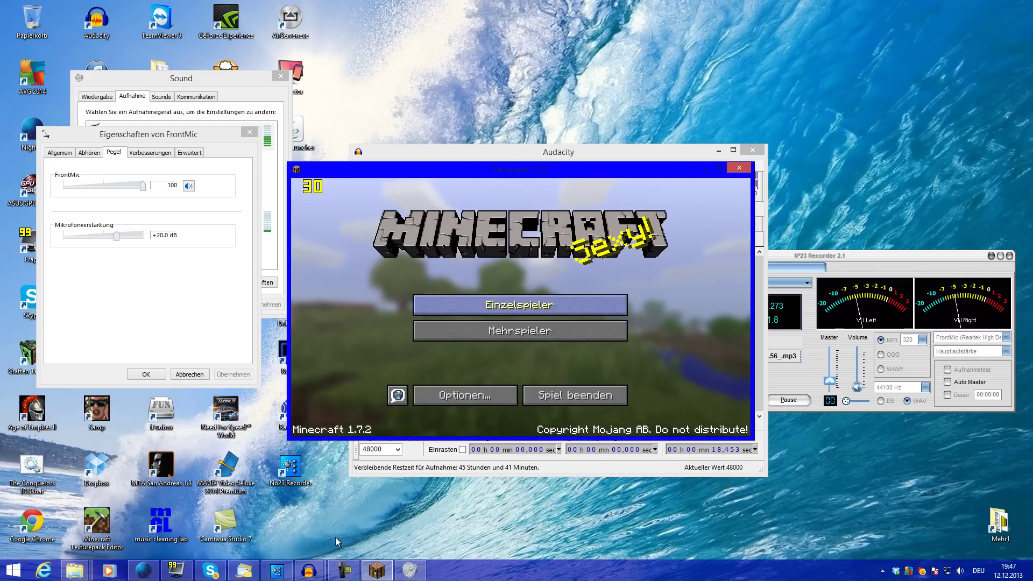
left_click(344, 569)
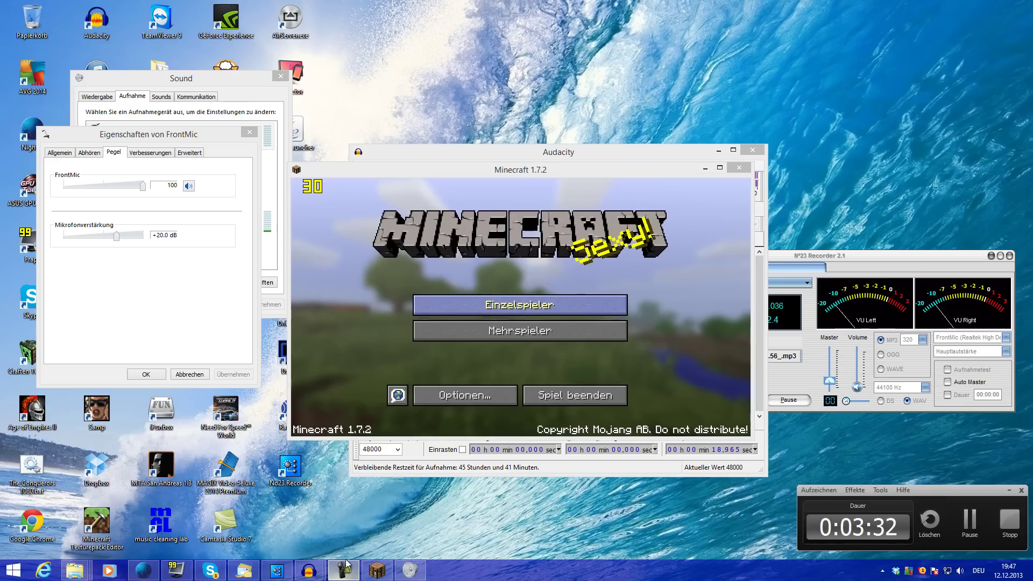
left_click(1009, 490)
left_click(502, 302)
double_click(473, 234)
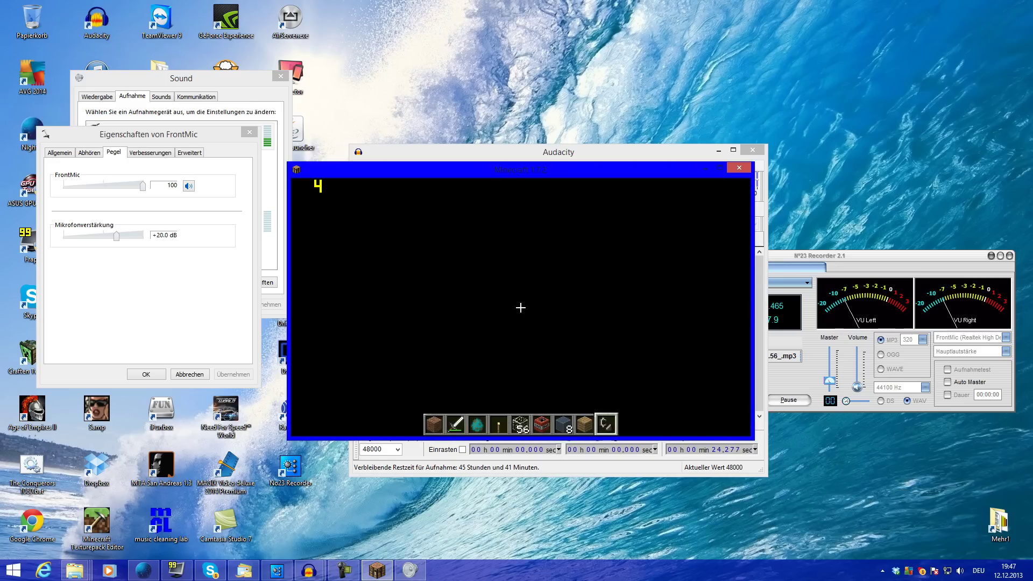
key("Escape")
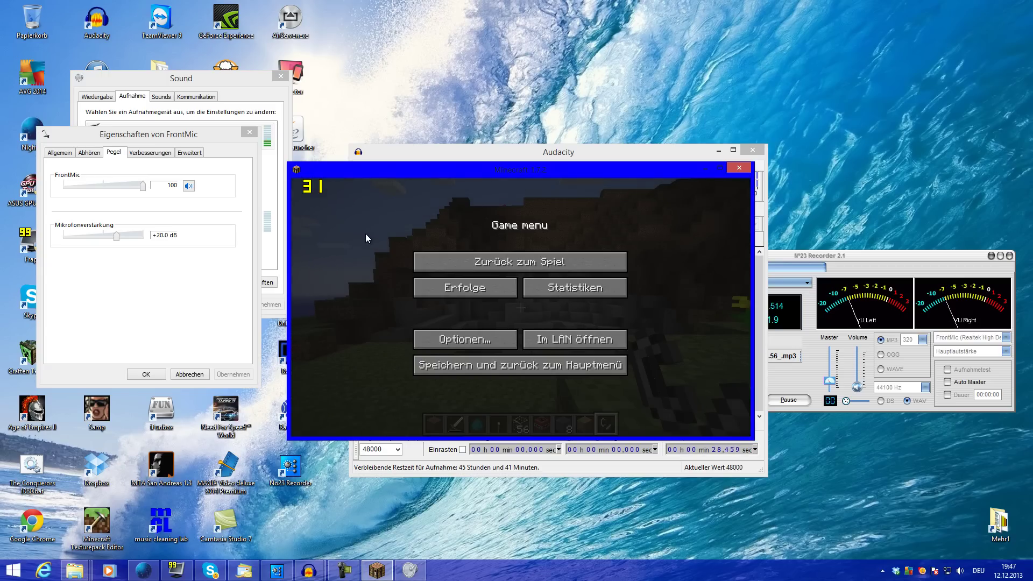
Resume playing, drop the held item, switch to oak planks, then pause at the Game menu.
left_click_drag(358, 173, 415, 307)
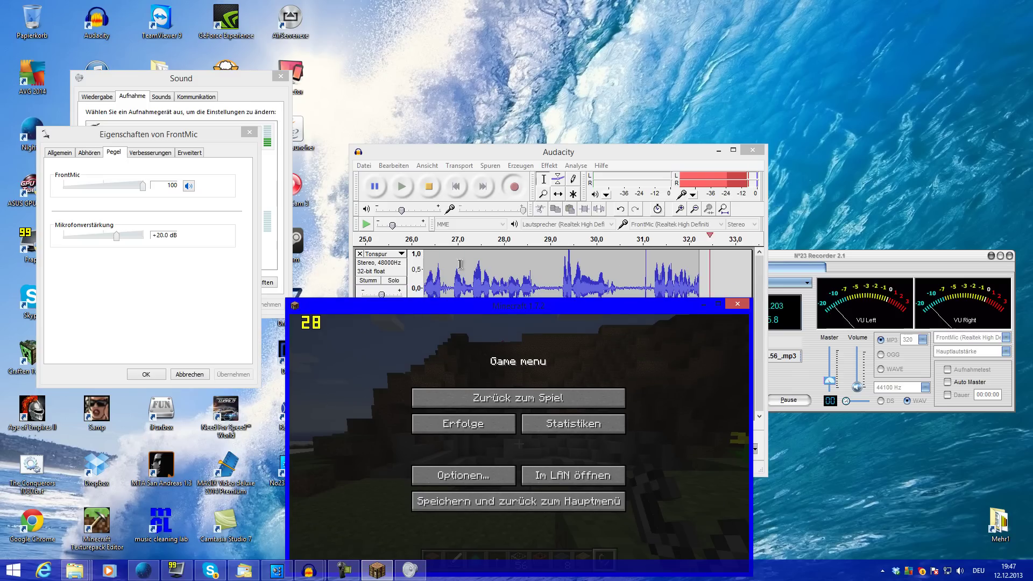
left_click_drag(448, 310, 434, 193)
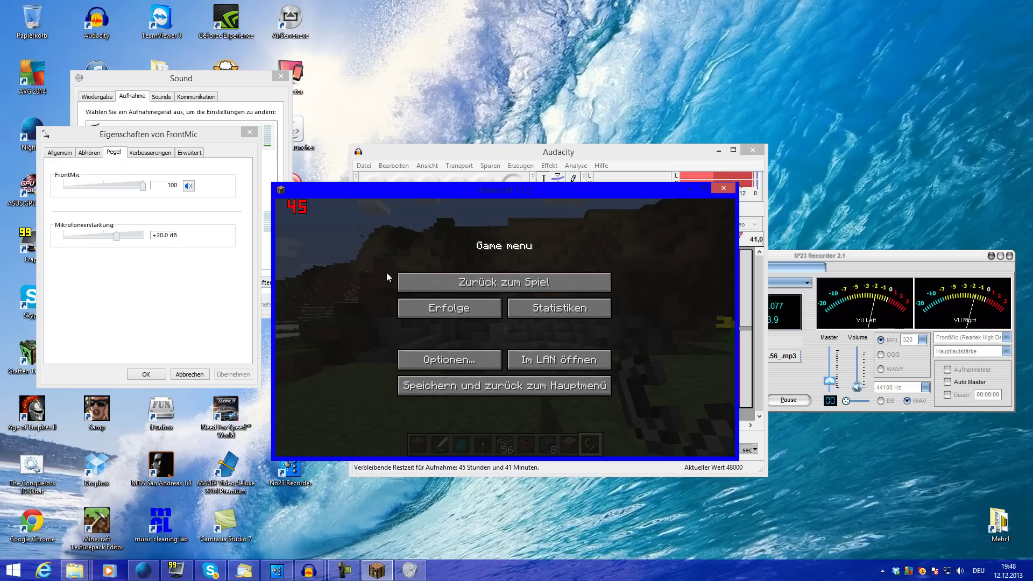
left_click(423, 278)
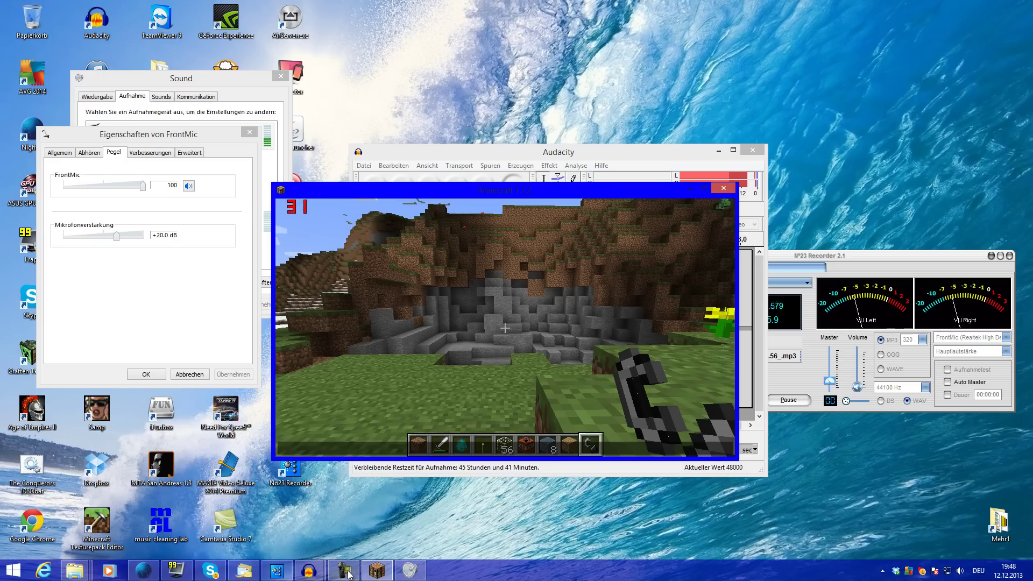
left_click(344, 570)
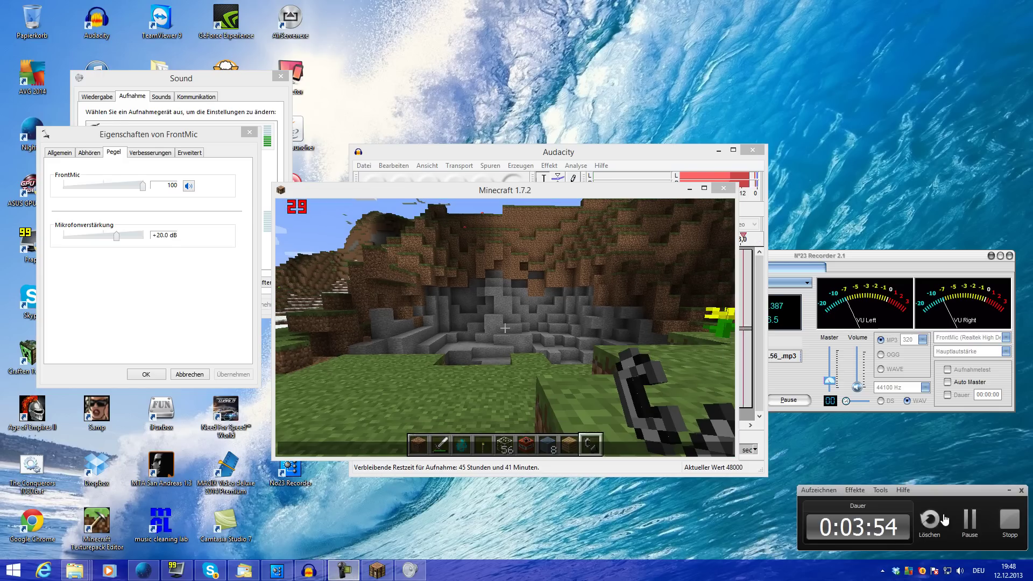
left_click(1007, 491)
key("Escape")
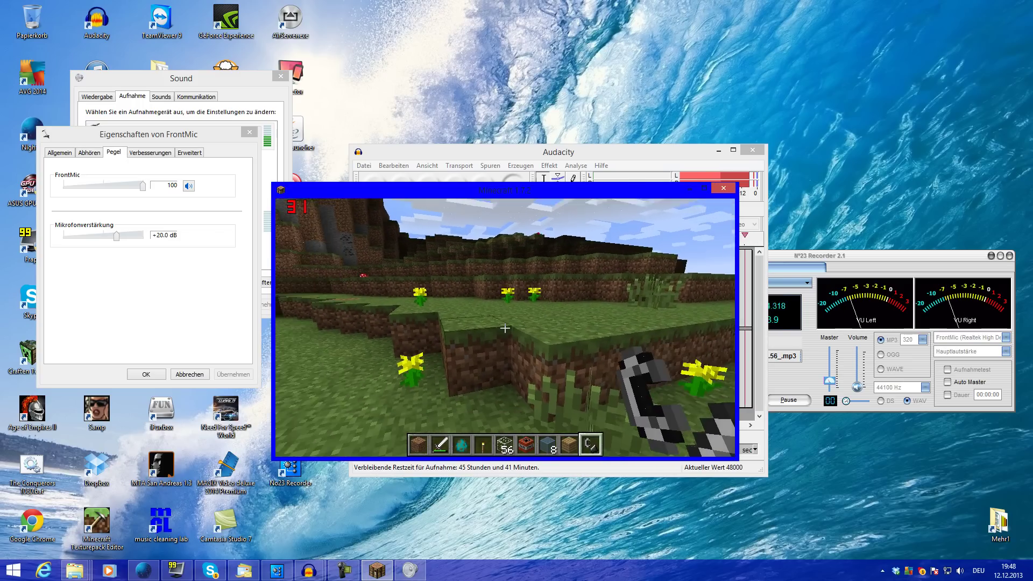
key("q")
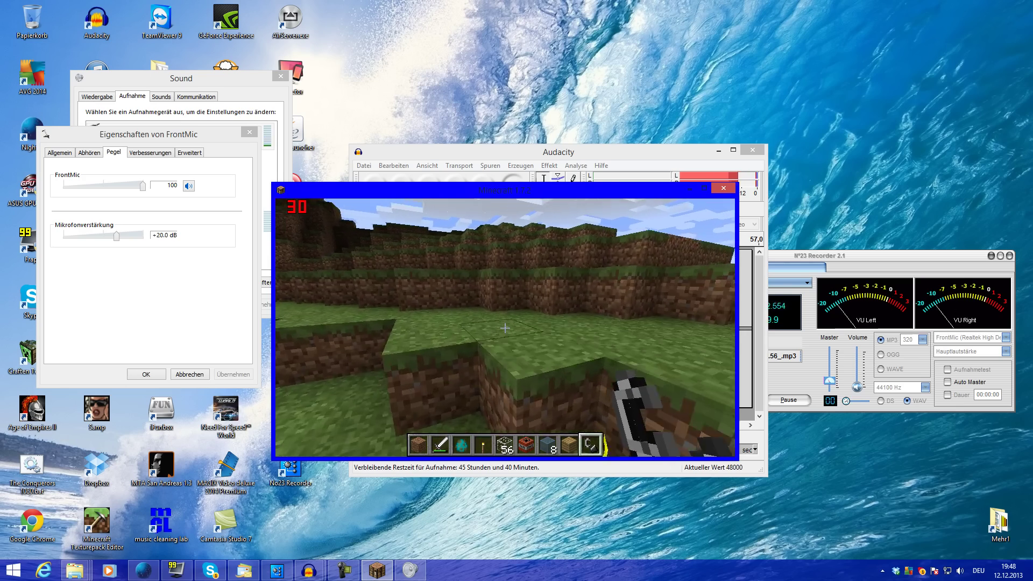
key("8")
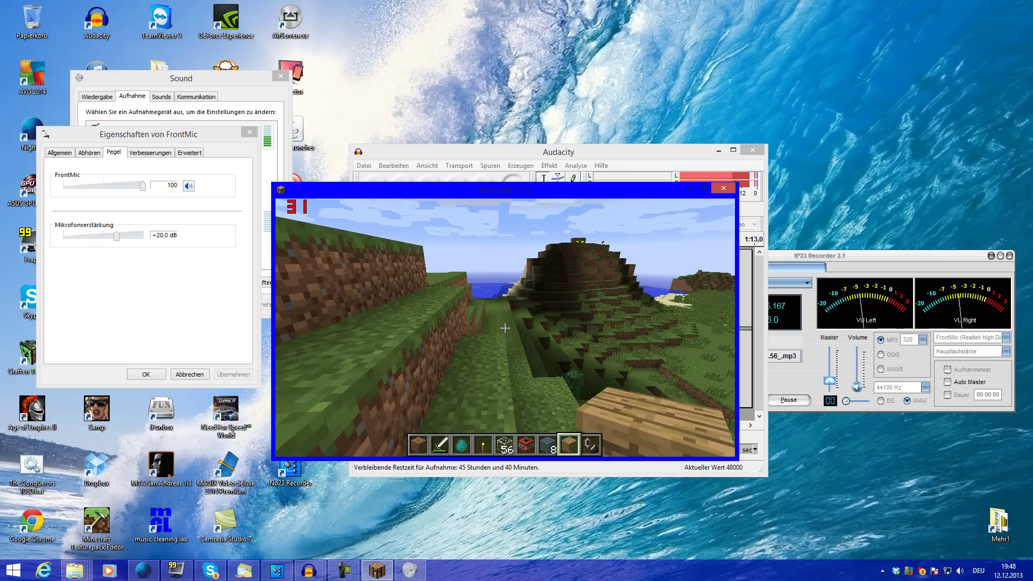
key("Escape")
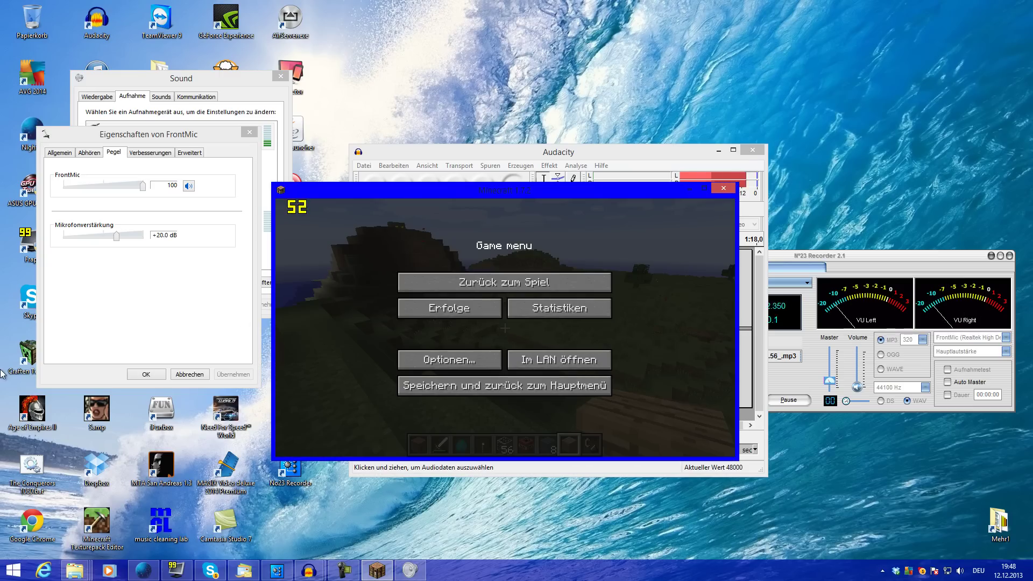
Save and leave the world, quit Minecraft, and stop the Audacity microphone recording.
left_click(331, 572)
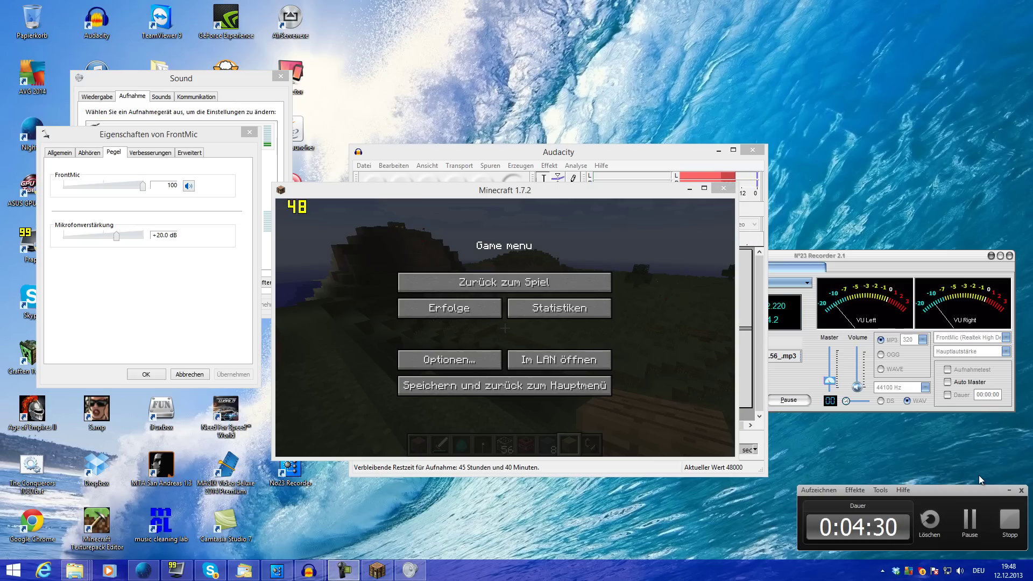
left_click(1009, 491)
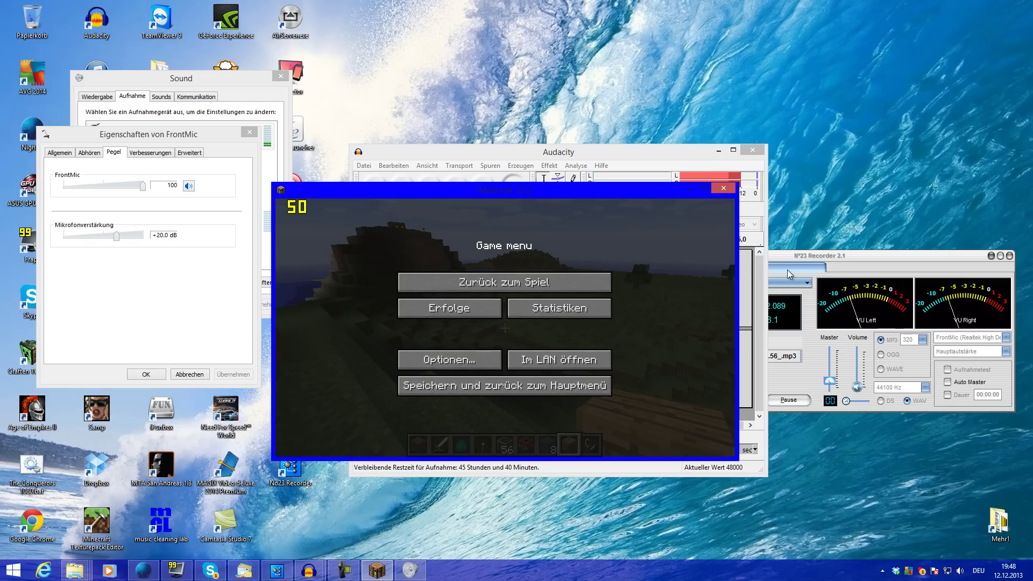
left_click(516, 388)
left_click(587, 414)
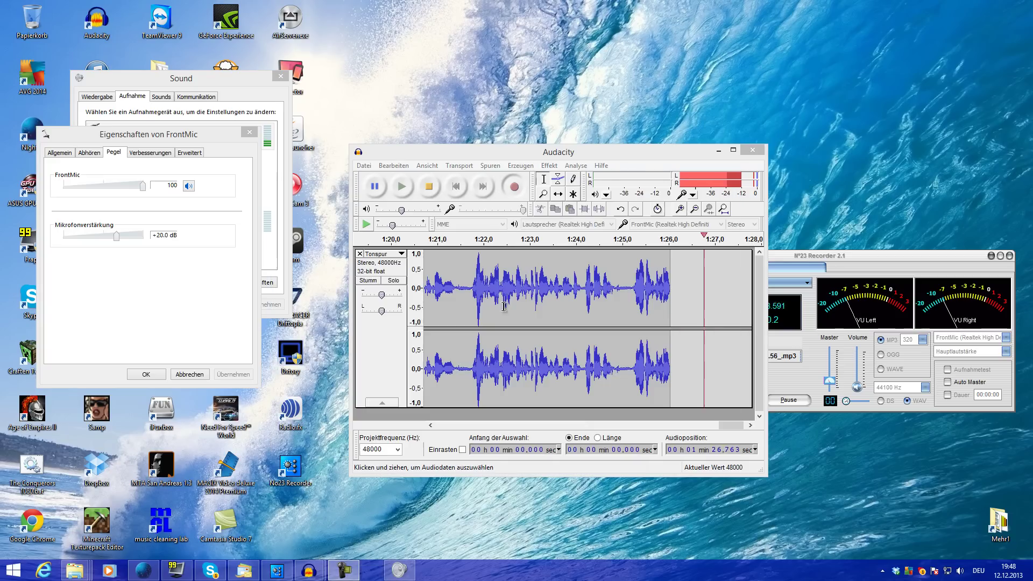
left_click(428, 188)
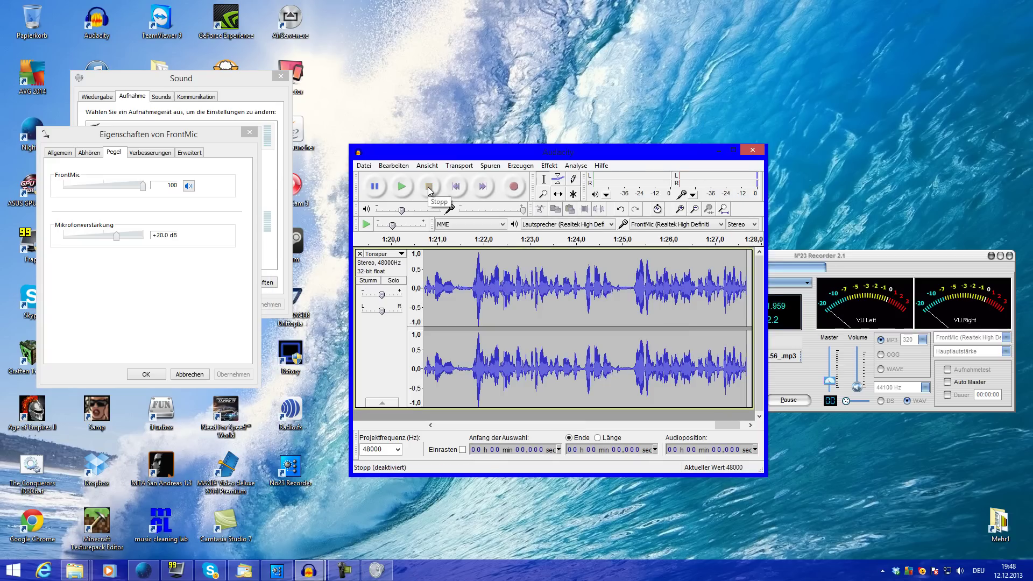
Check the take around 1:23–1:24, then close that project choosing Nein to discard it.
mouse_move(443, 287)
left_mouse_down()
mouse_move(623, 304)
mouse_move(495, 301)
left_mouse_up()
left_click(538, 317)
left_click(548, 314)
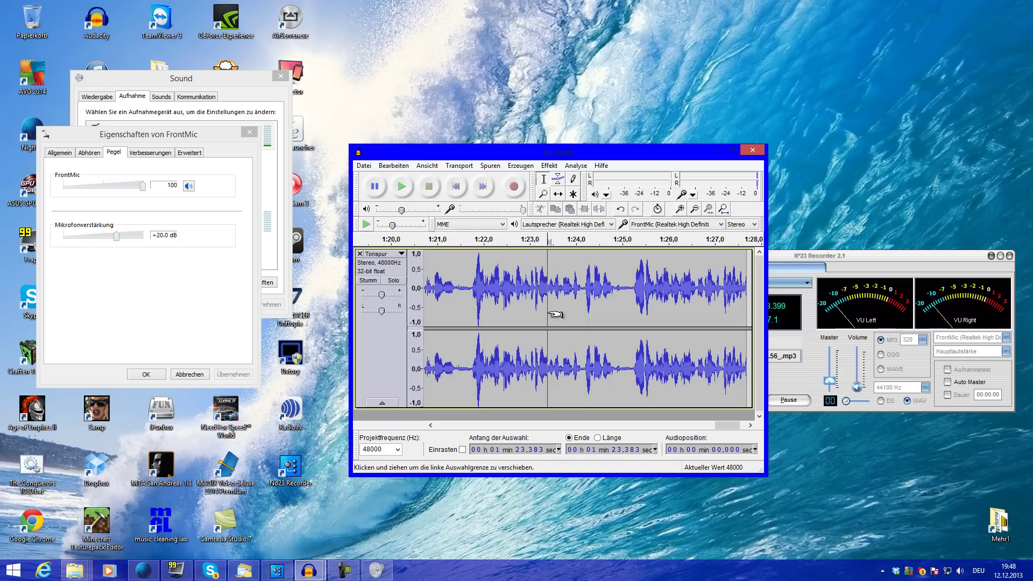
left_click(301, 561)
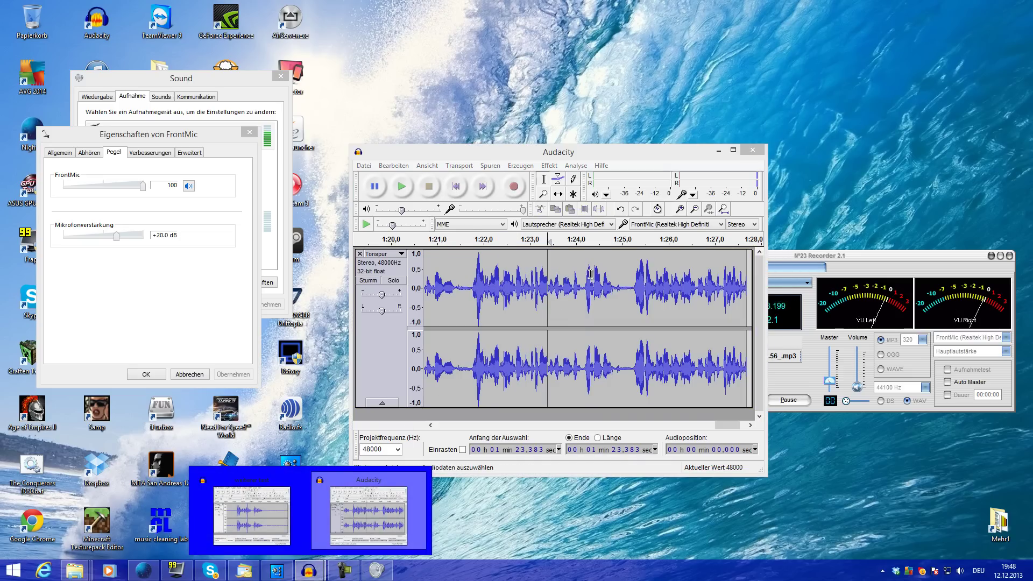
left_click(591, 276)
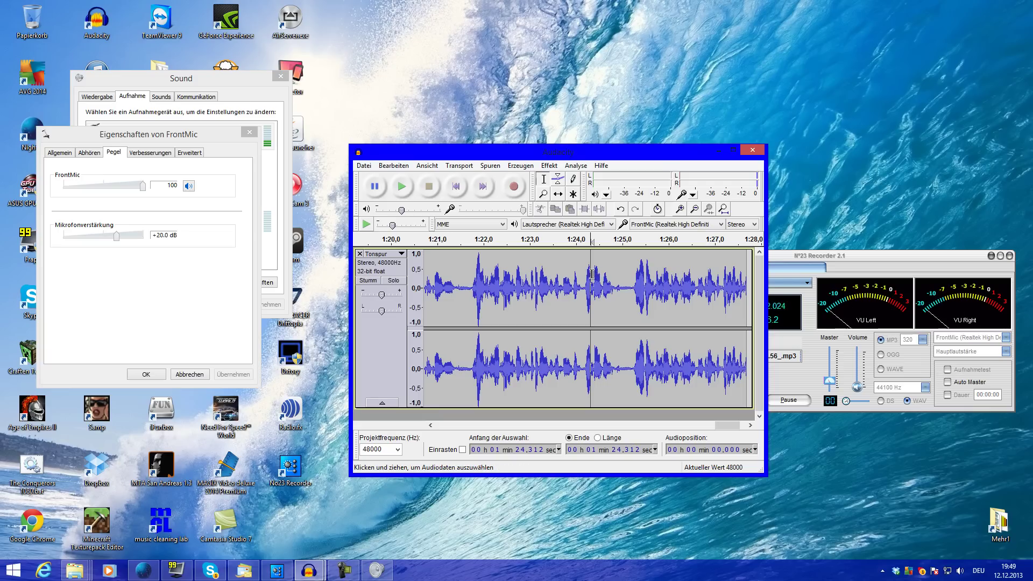
left_click(751, 150)
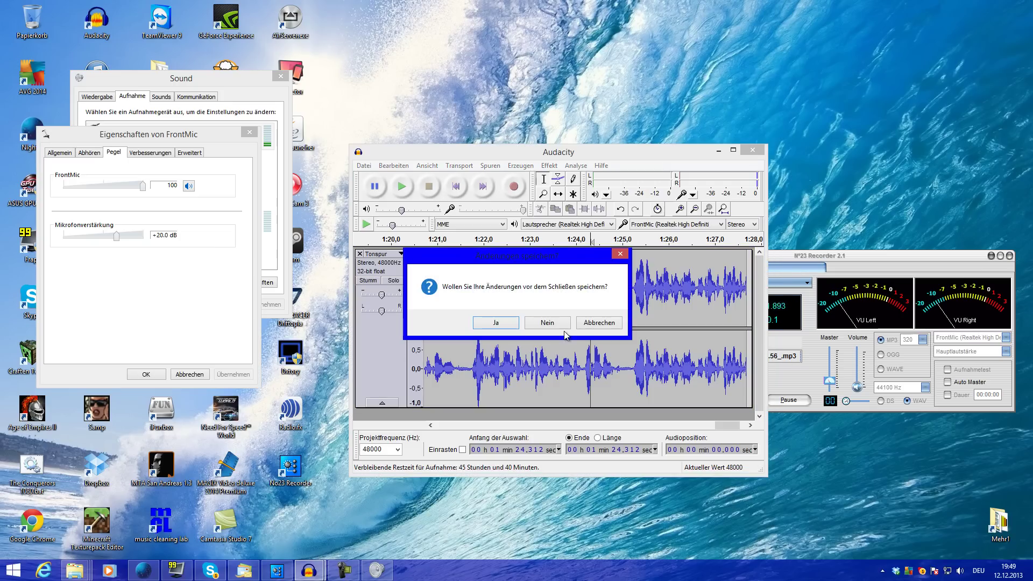
left_click(547, 323)
Maximize the other Audacity project and capture a noise profile from 17.961 to 28.003 s.
mouse_move(310, 571)
left_click(294, 484)
left_click_drag(416, 129, 416, 5)
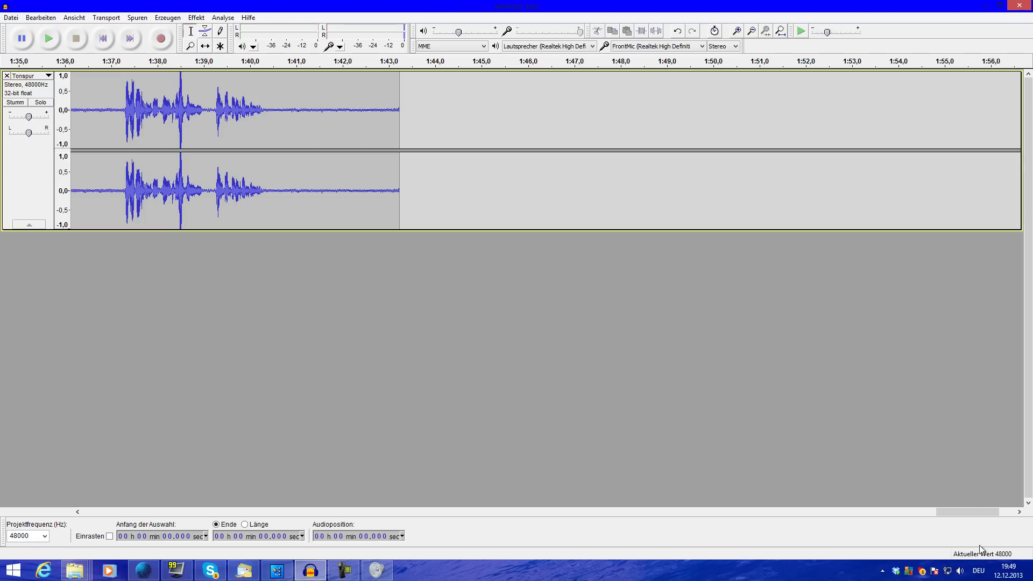
left_click_drag(967, 511, 56, 499)
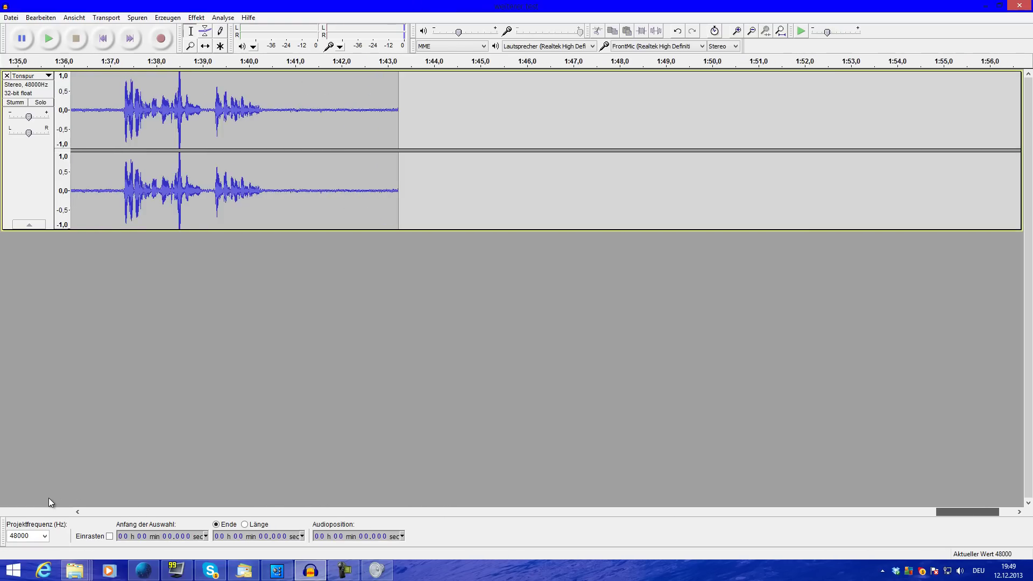
left_click_drag(82, 501, 263, 512)
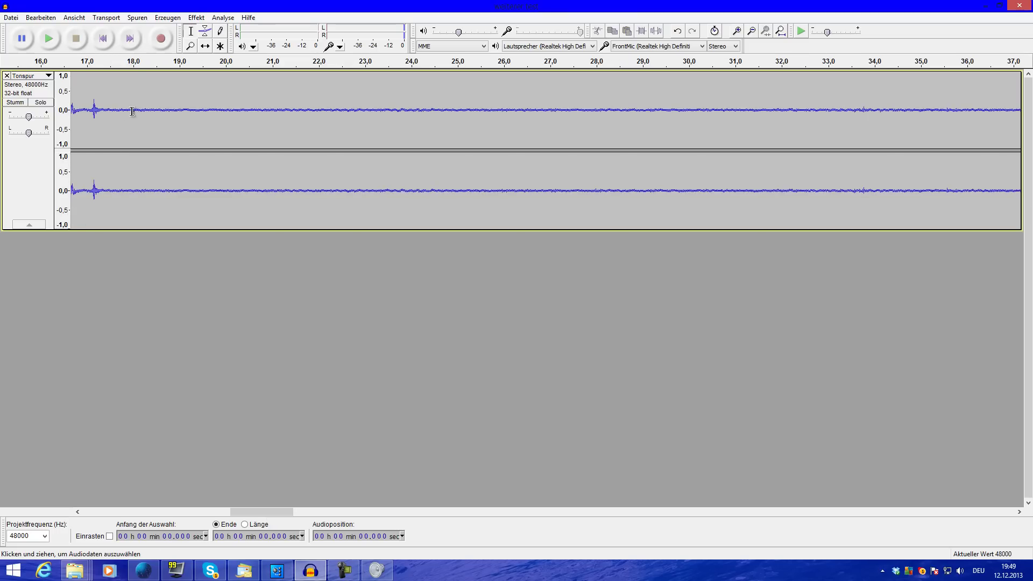
left_click_drag(132, 111, 596, 131)
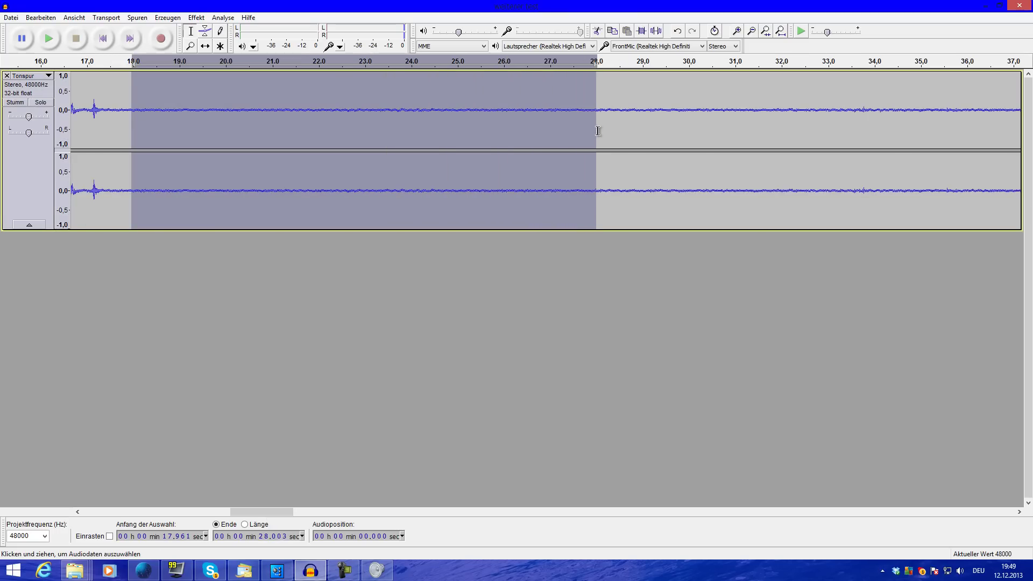
left_click(196, 18)
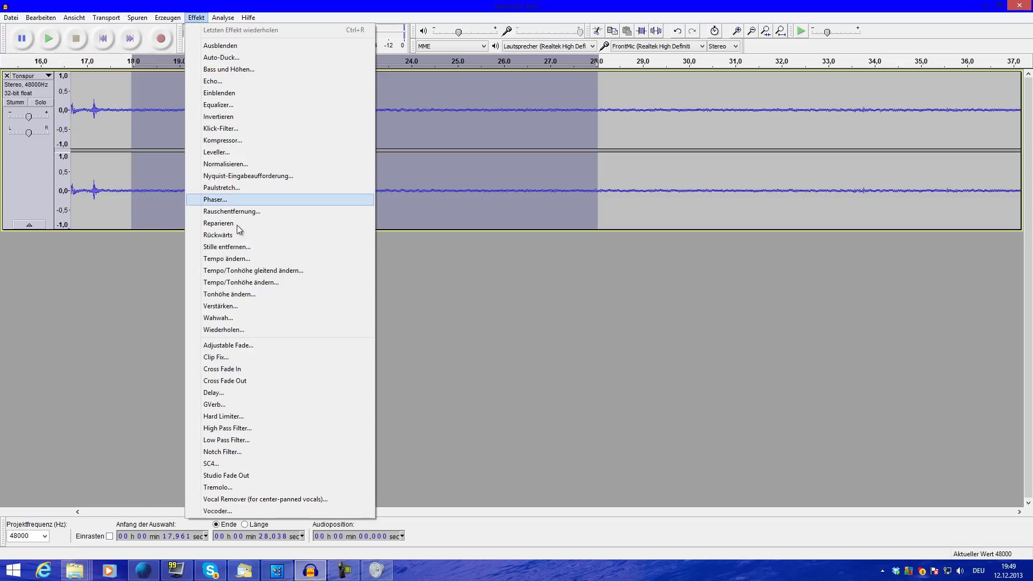
left_click(236, 211)
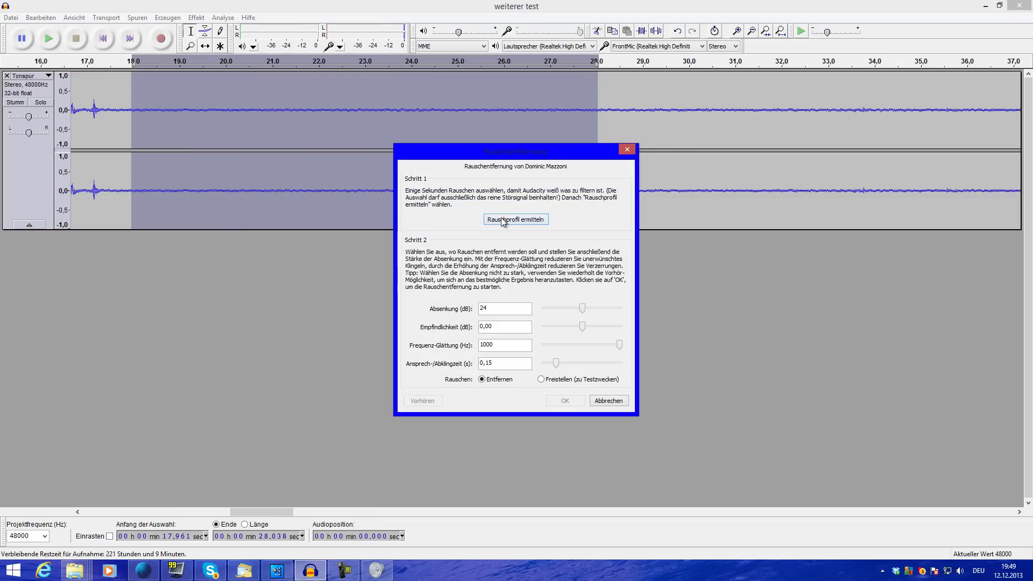
left_click(505, 219)
Select the whole track and apply Rauschentfernung with 24 dB Absenkung set to Entfernen.
left_click(385, 574)
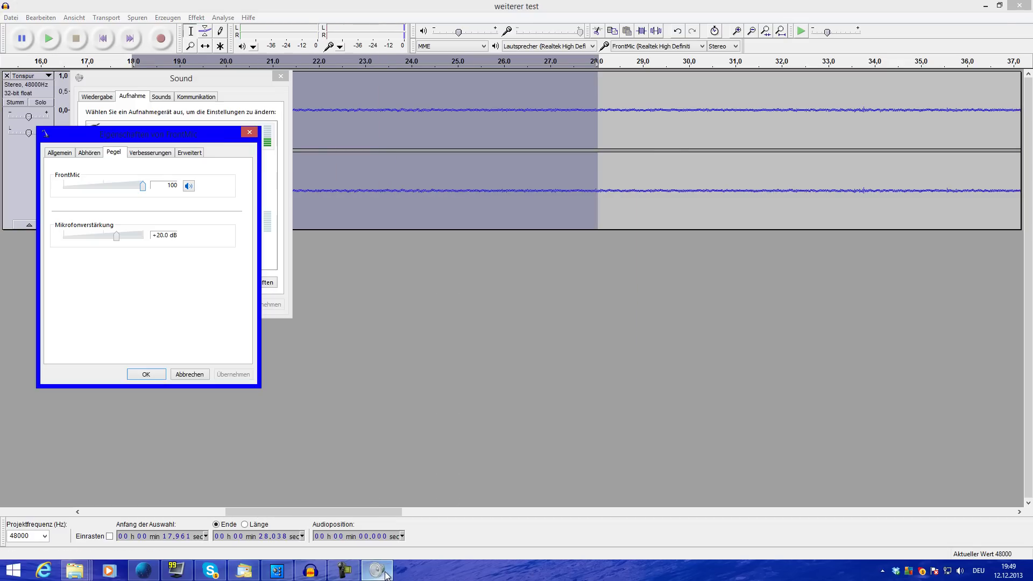
left_click(305, 6)
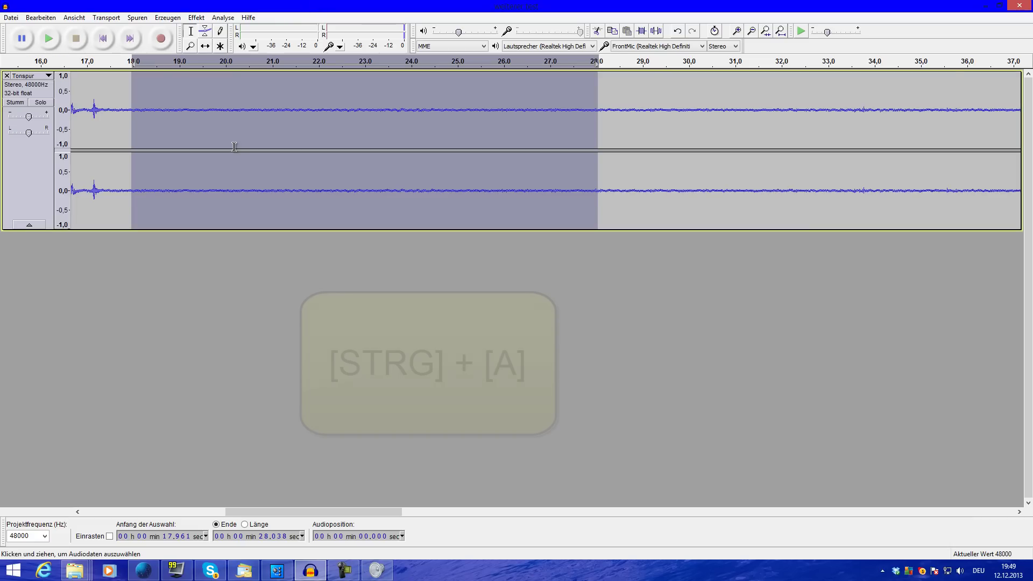
left_click(234, 147)
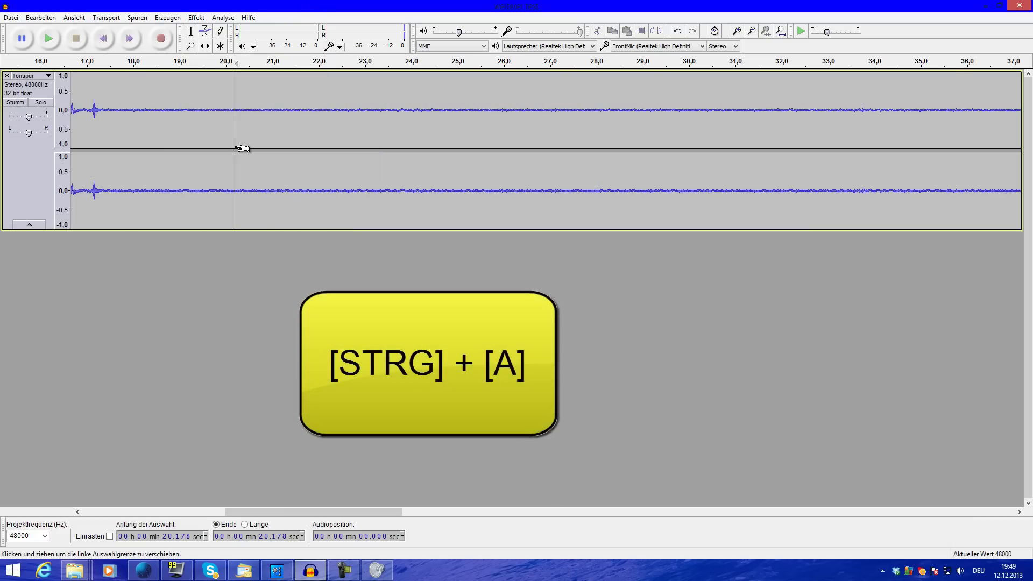
key("ctrl+a")
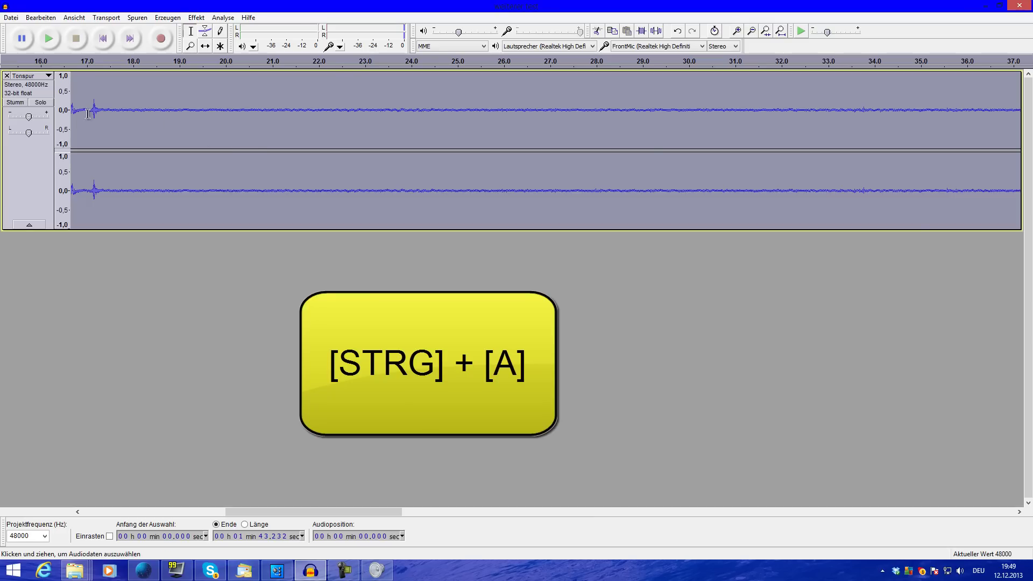
left_click(204, 17)
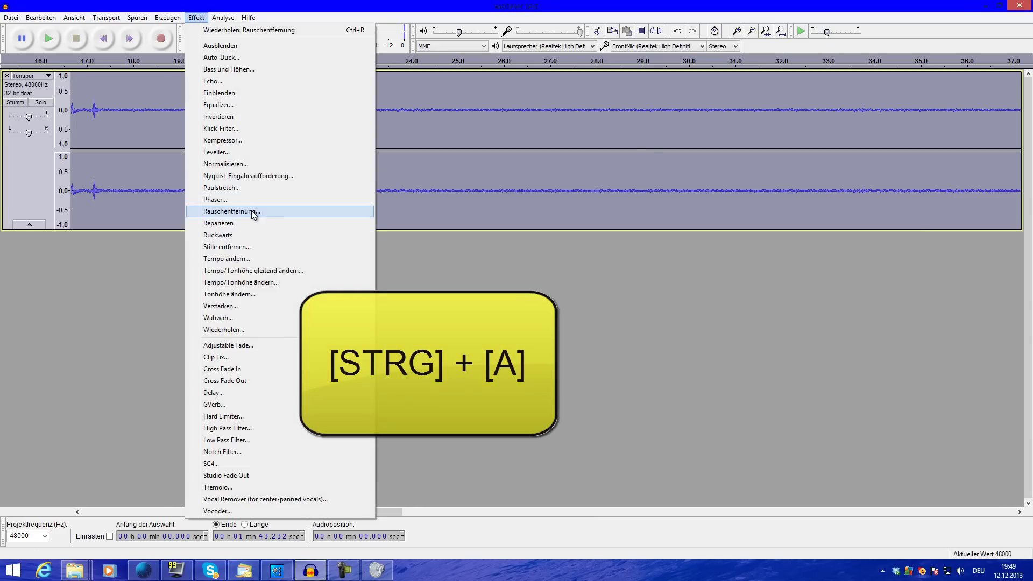
left_click(253, 210)
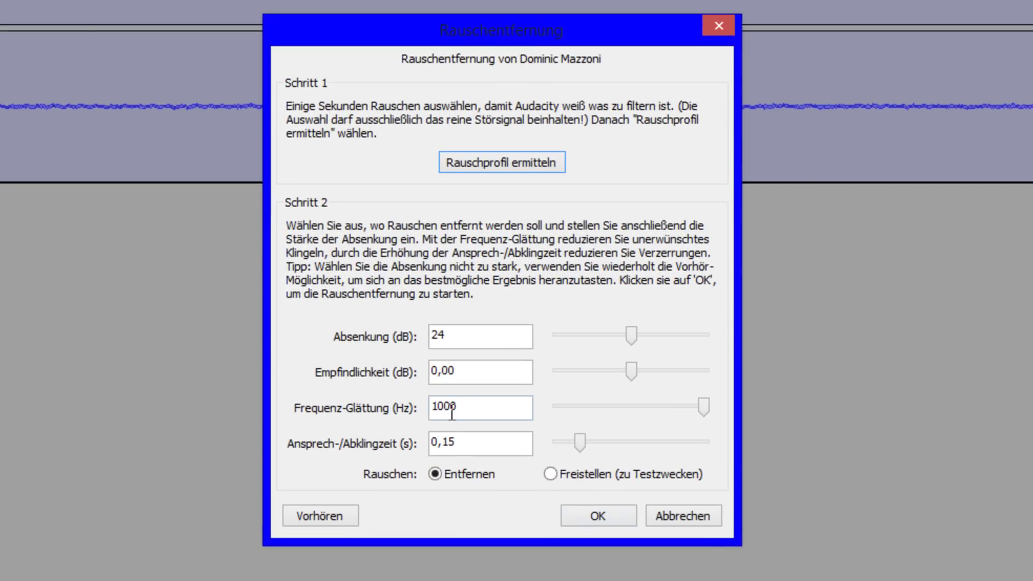
left_click(702, 408)
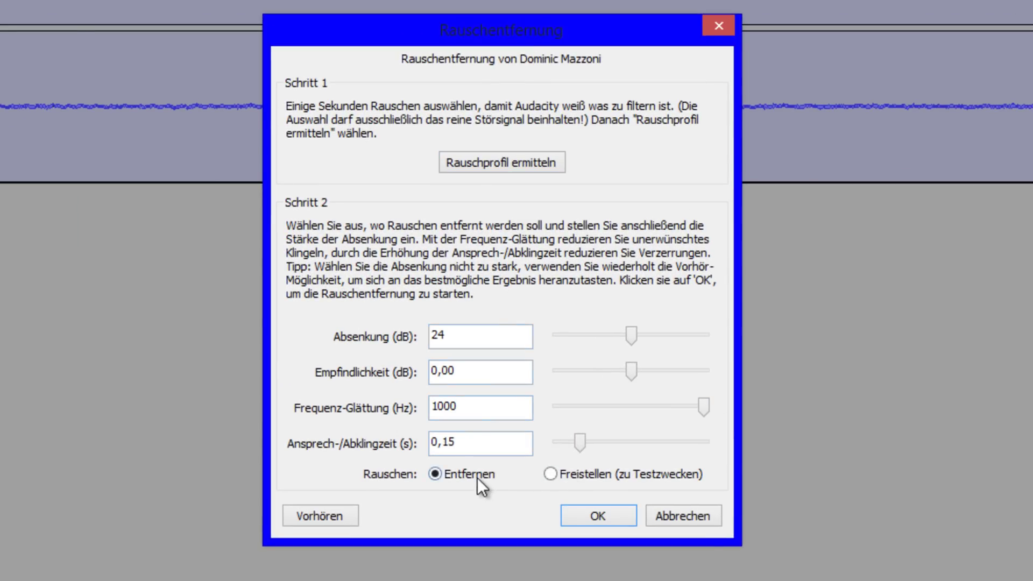
left_click(602, 514)
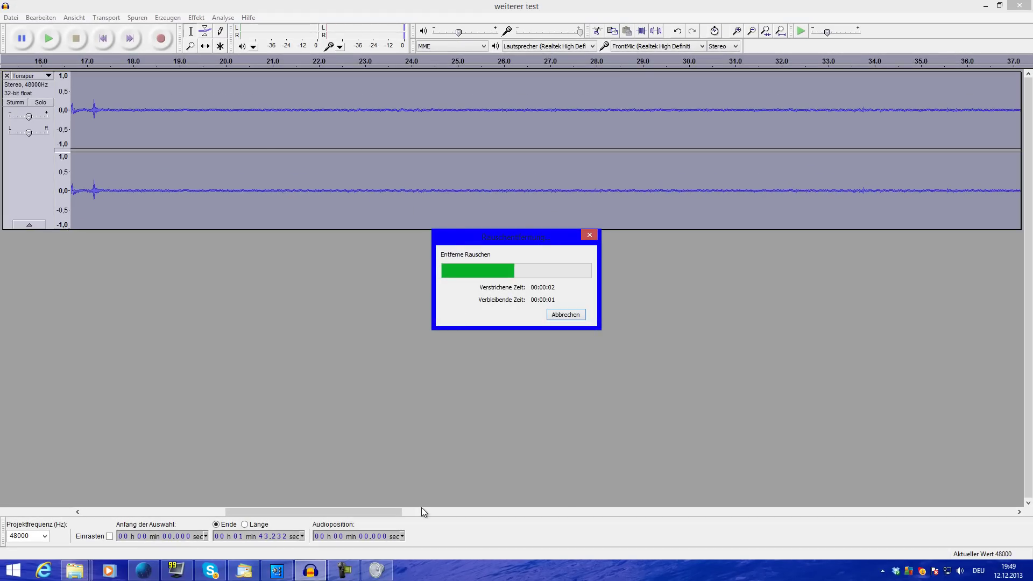
left_click(375, 569)
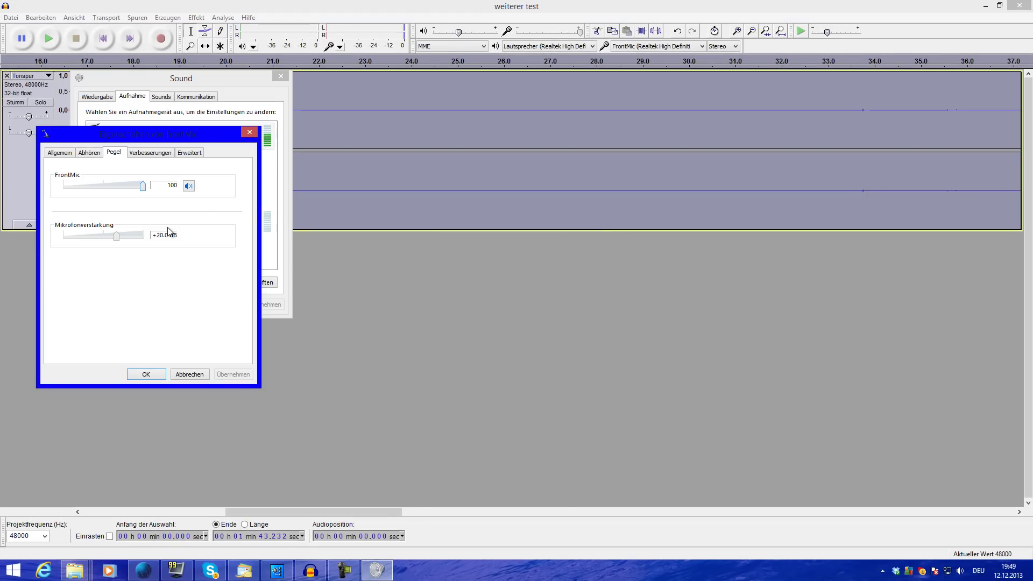
Preview the cleaned audio and find where the speech begins at 38.603 s.
left_click(358, 302)
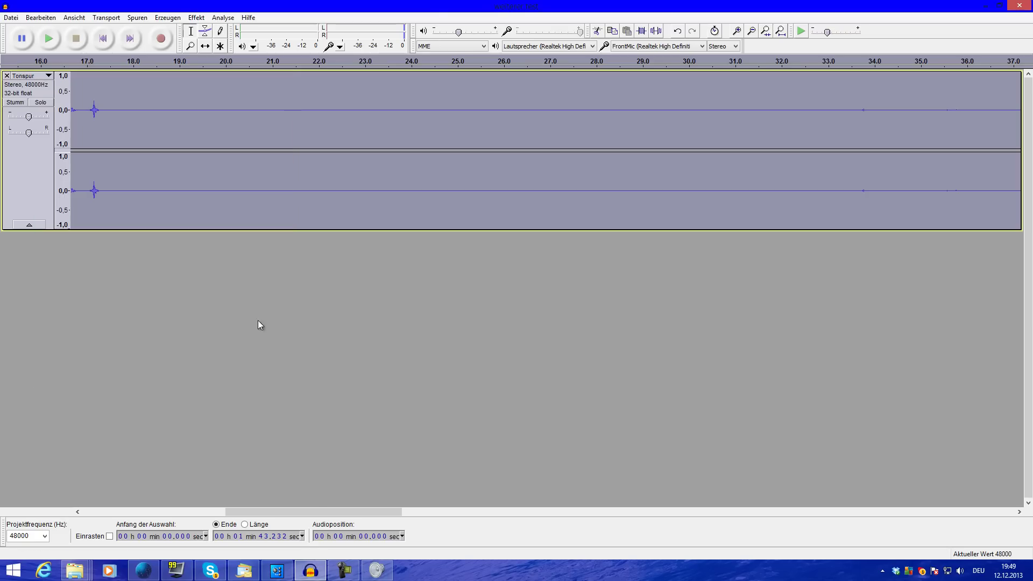
mouse_move(317, 513)
left_mouse_down()
mouse_move(345, 513)
mouse_move(239, 512)
left_mouse_up()
left_click(633, 187)
key("space")
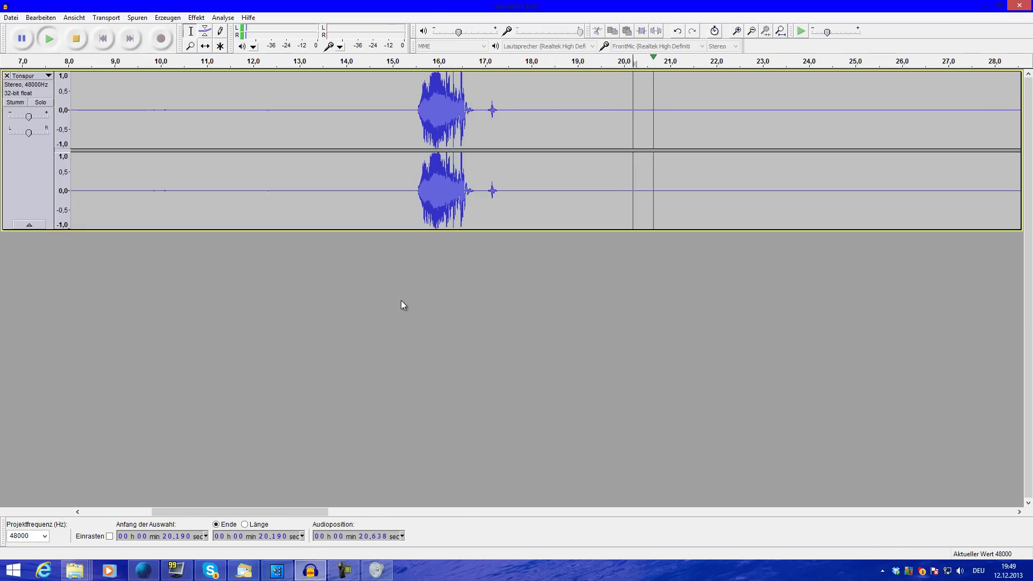
key("space")
left_click_drag(305, 513, 498, 512)
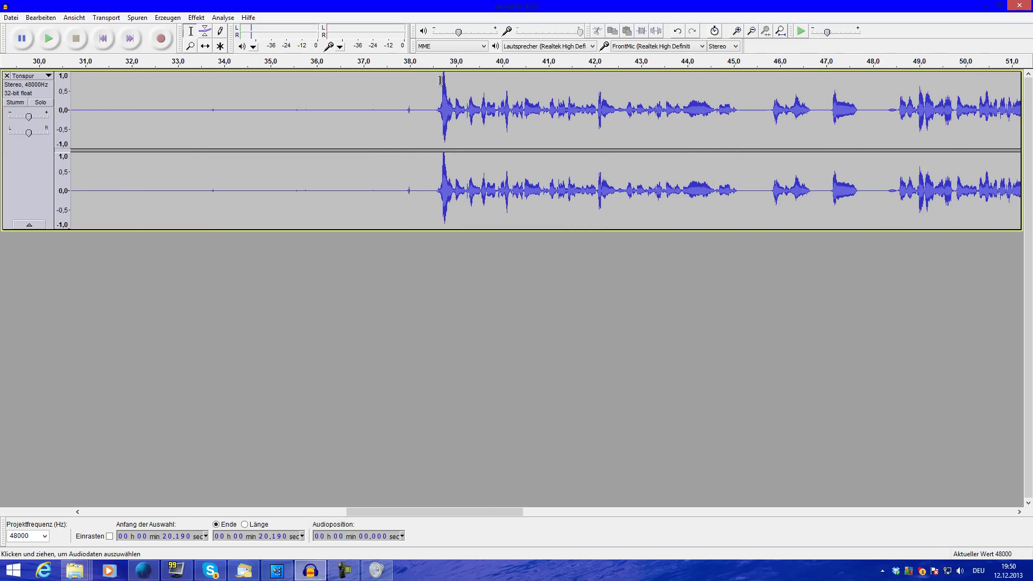
left_click(437, 104)
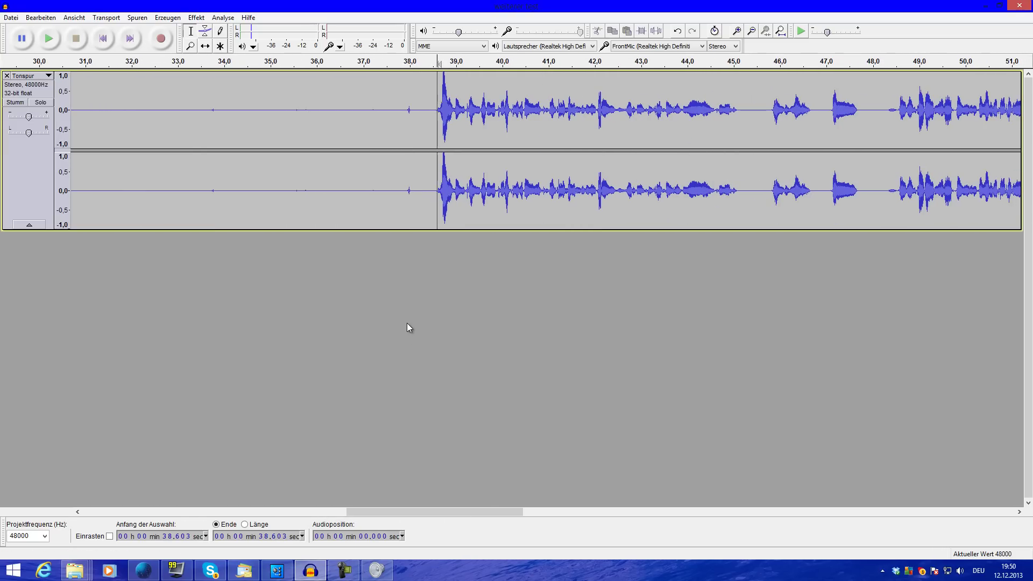
key("space")
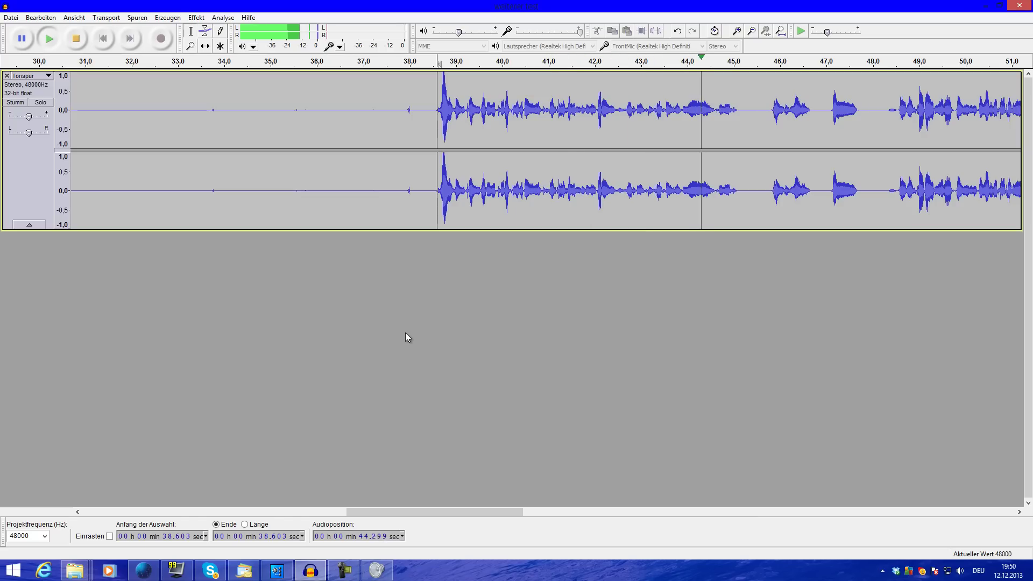
key("space")
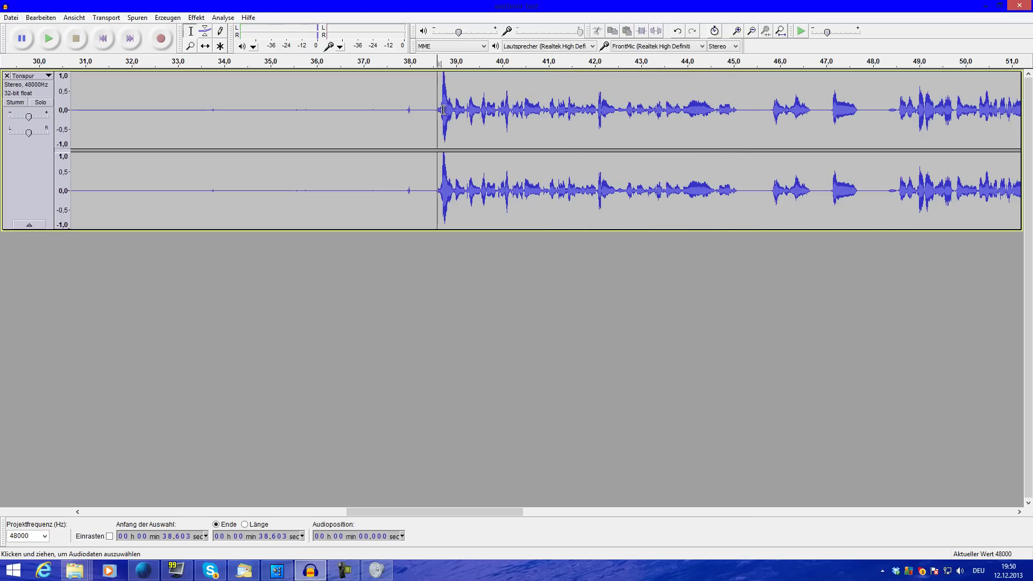
Delete the silent lead-in from 0 to 38.603 s and replay the start.
left_click_drag(444, 110, 8, 111)
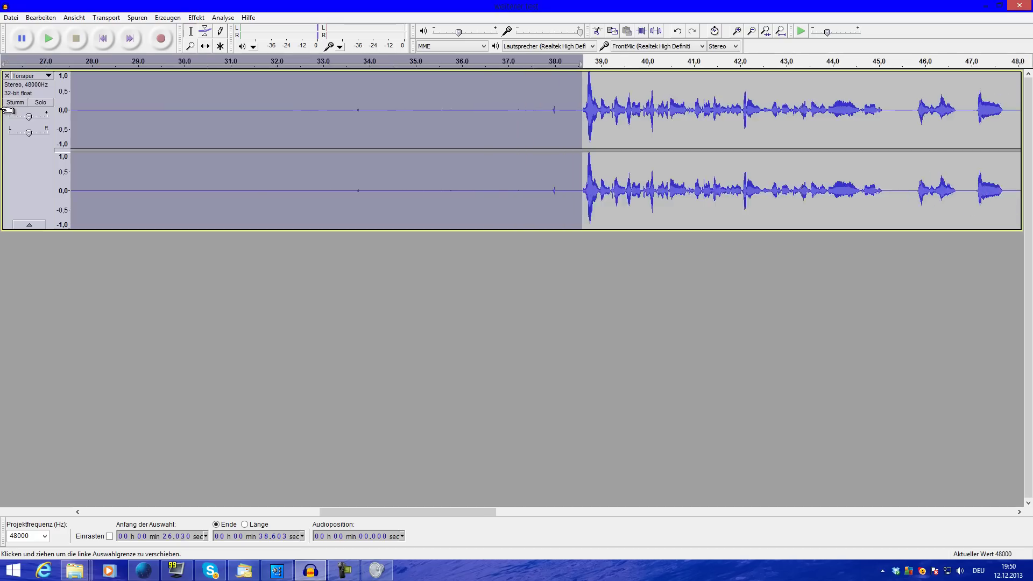
left_click_drag(8, 112, 8, 106)
key("Home")
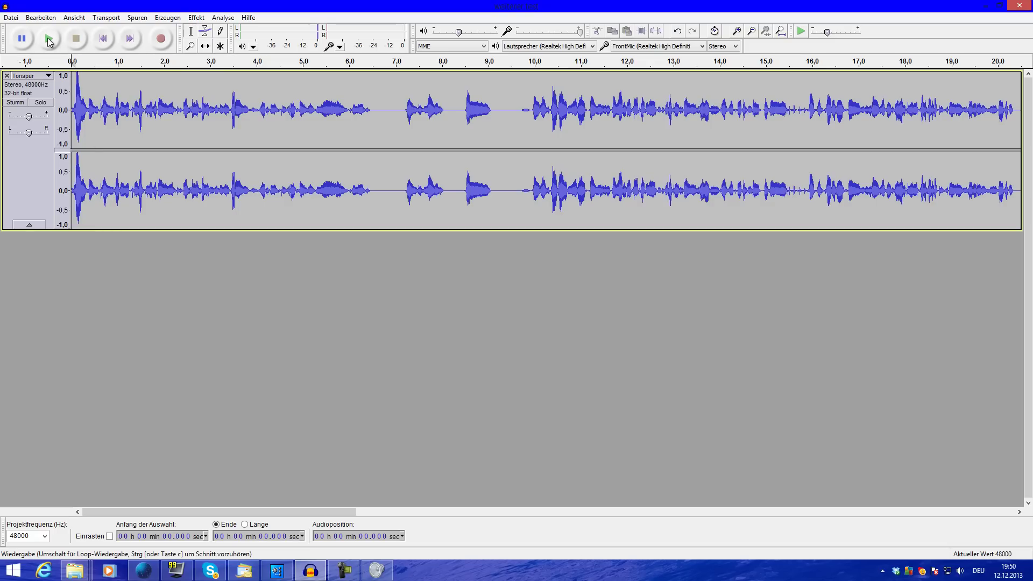
left_click(50, 41)
left_click(49, 40)
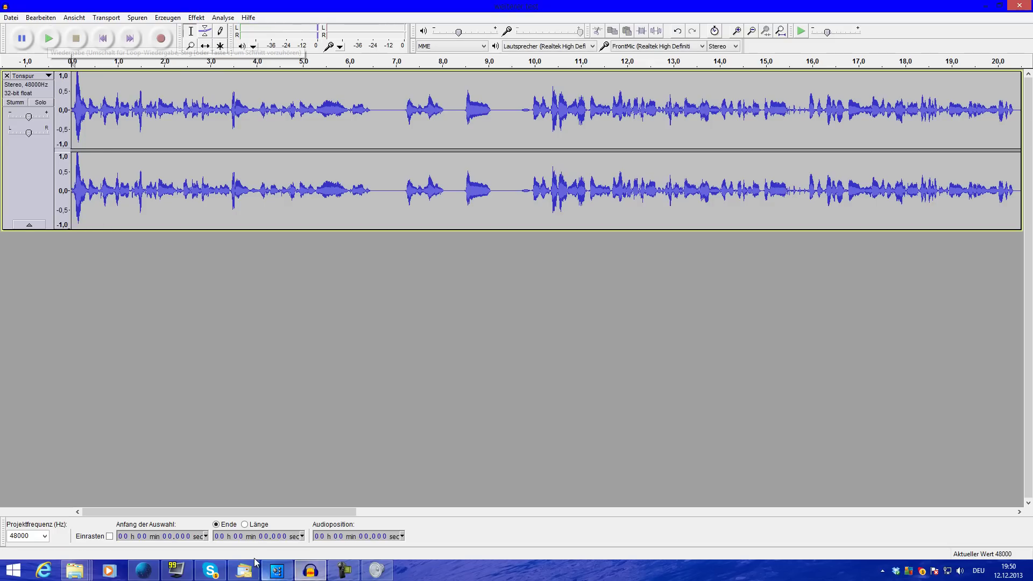
Preview from 52 s and delete the empty tail after the speech ends at 1:01.707.
left_click_drag(269, 512, 886, 512)
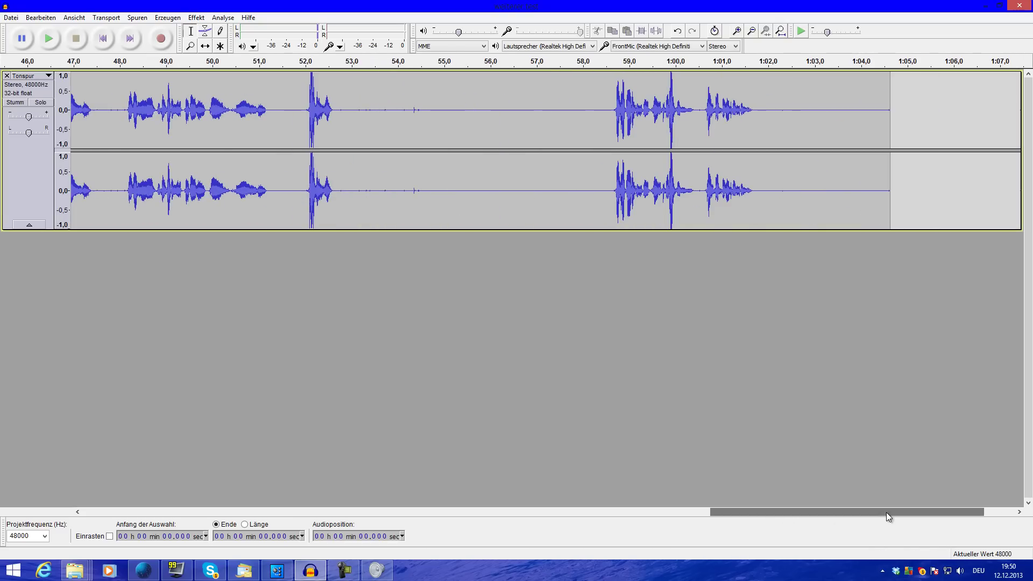
left_click(306, 102)
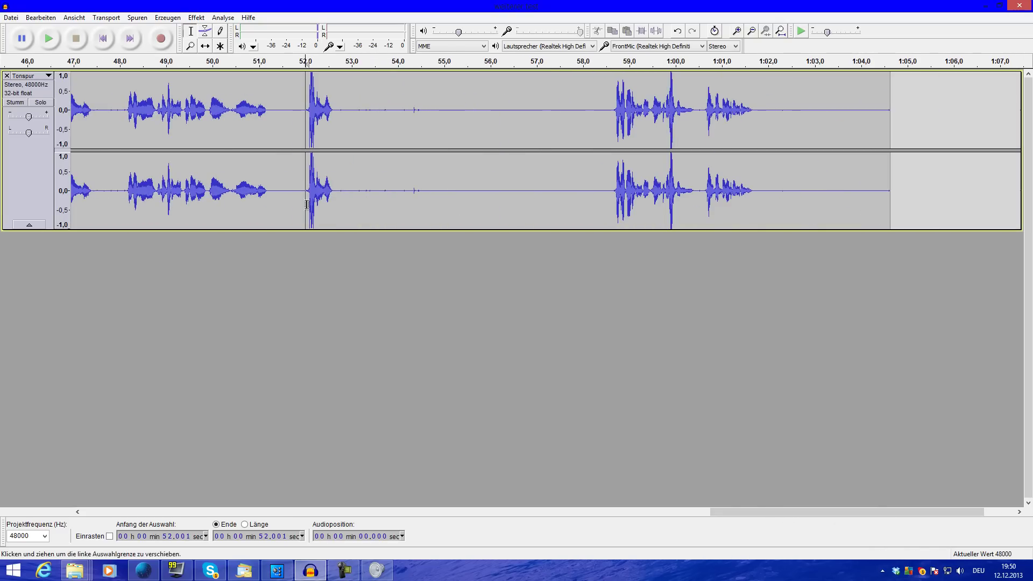
key("space")
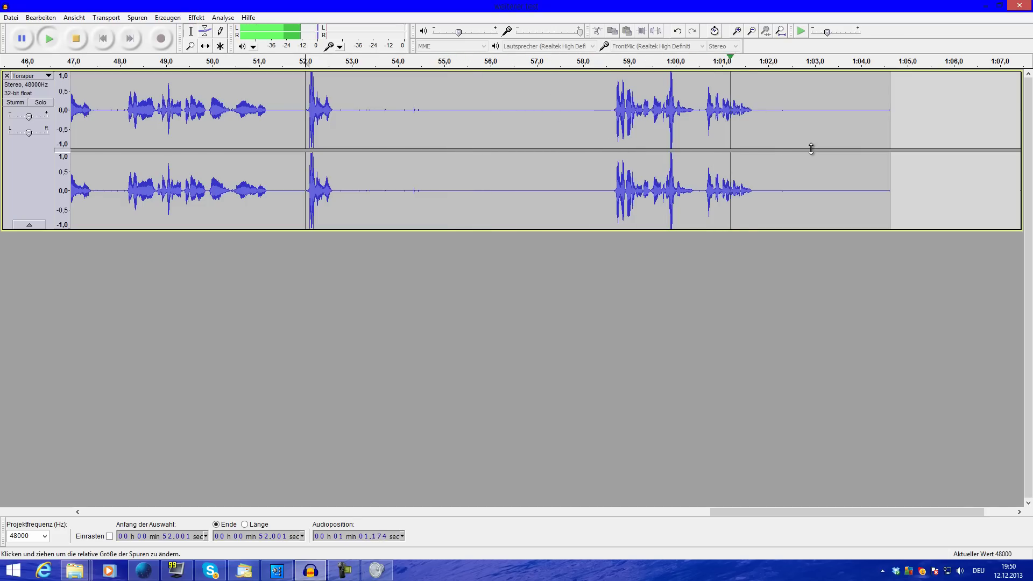
key("space")
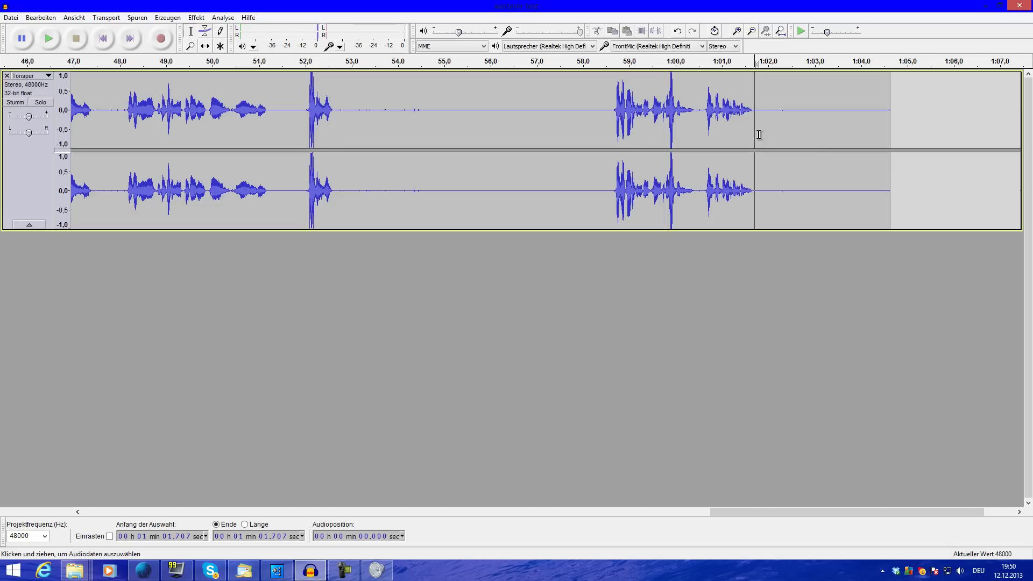
left_click_drag(757, 110, 890, 115)
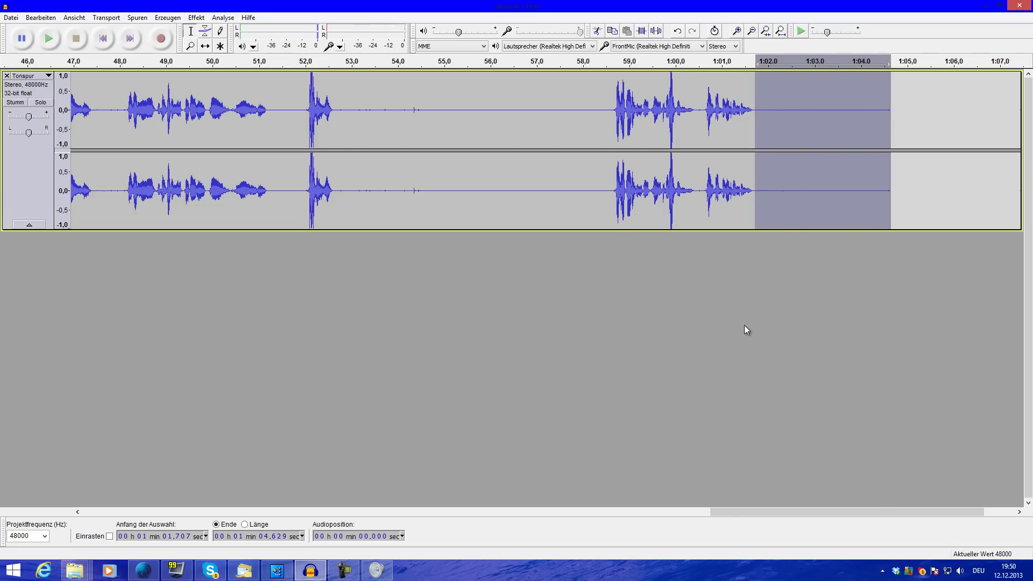
key("Delete")
Save the project as weiterer test.aup, accepting the warning, and begin the audio export.
left_click(23, 20)
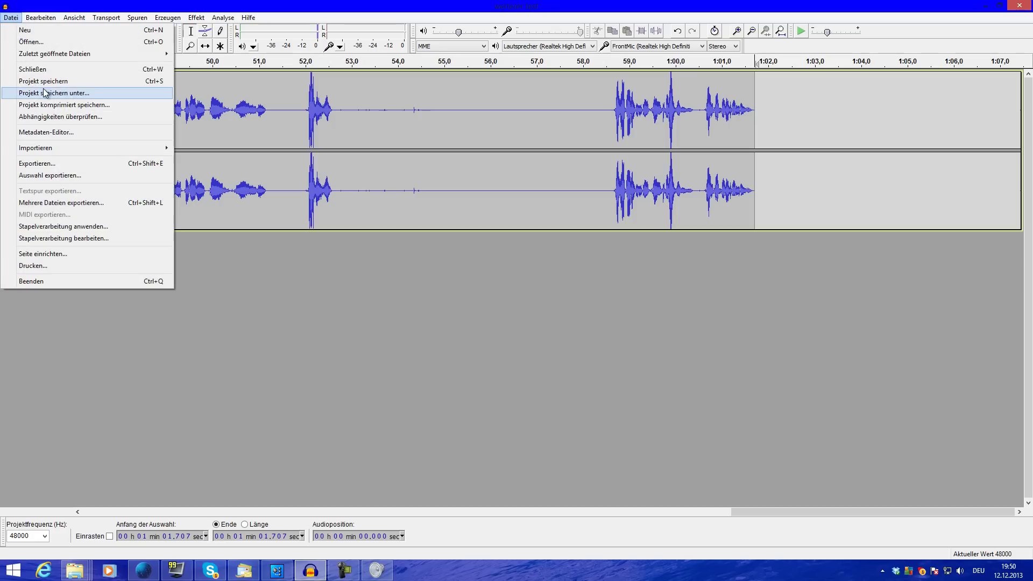
left_click(33, 79)
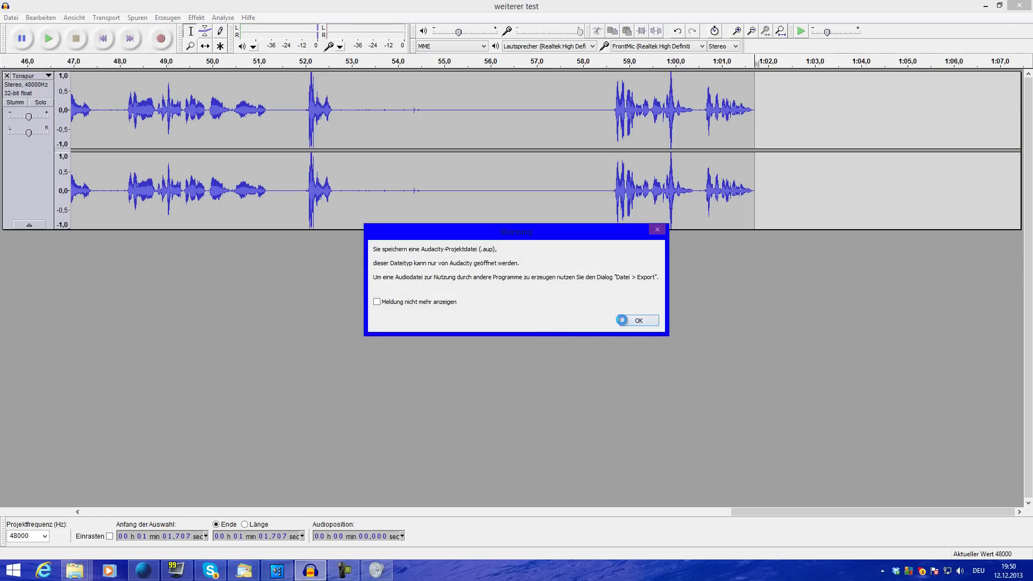
left_click(624, 321)
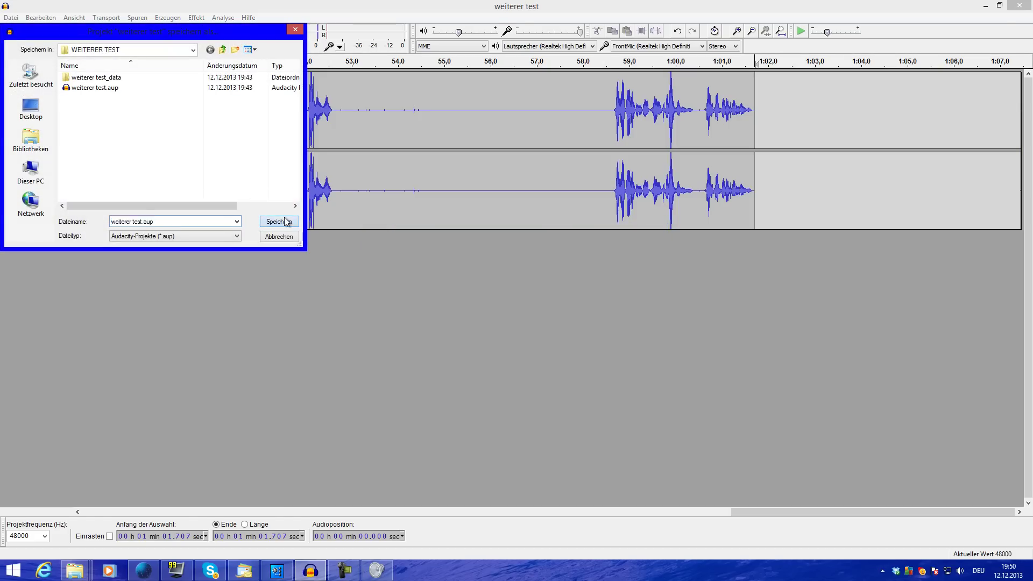
left_click(279, 221)
left_click(7, 18)
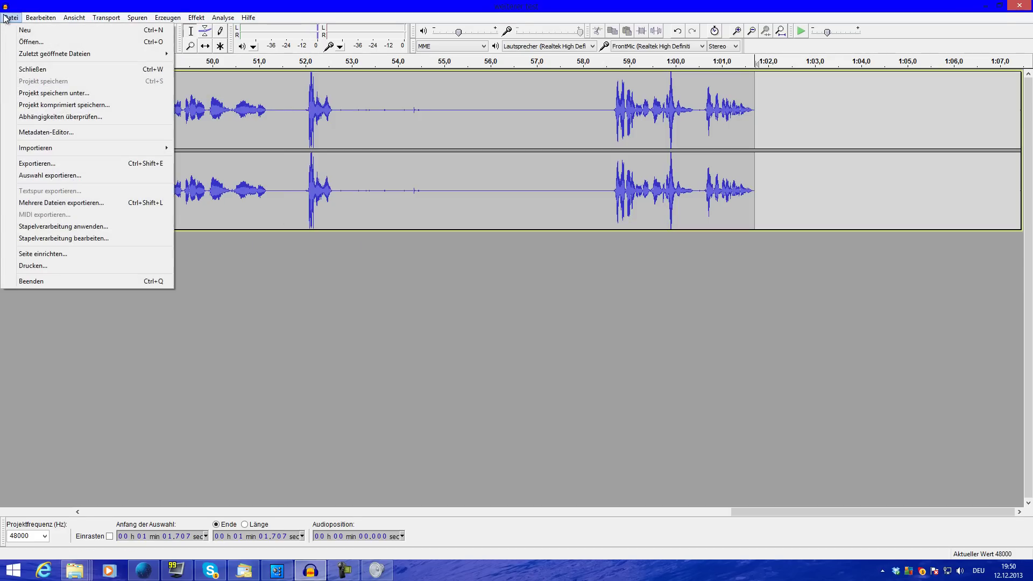
left_click(83, 165)
Keep MP3 as the export format with a 320 kbit/s bitrate.
left_click(215, 221)
left_click(178, 256)
left_click(286, 237)
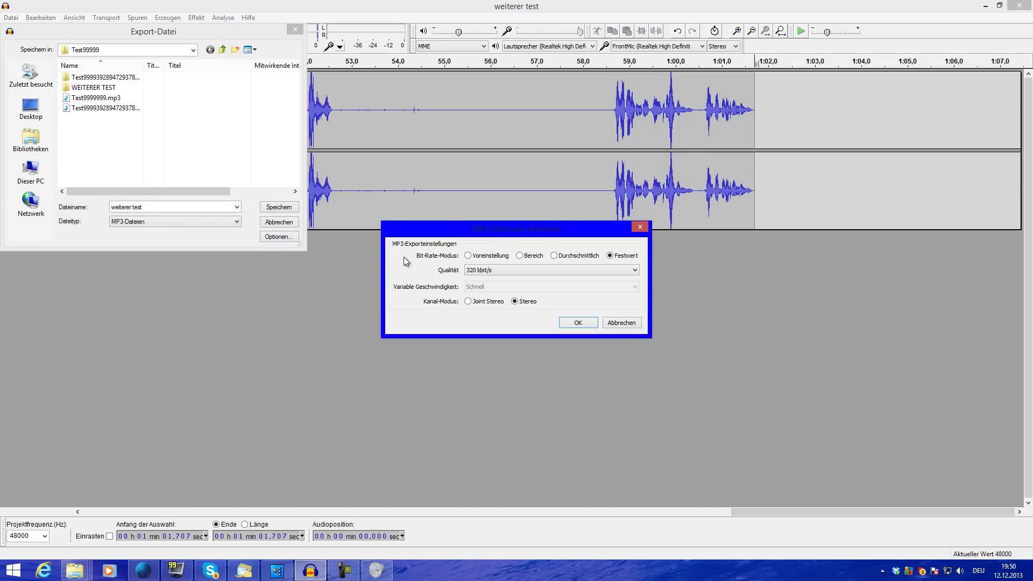
left_click(553, 269)
left_click(554, 269)
left_click(572, 323)
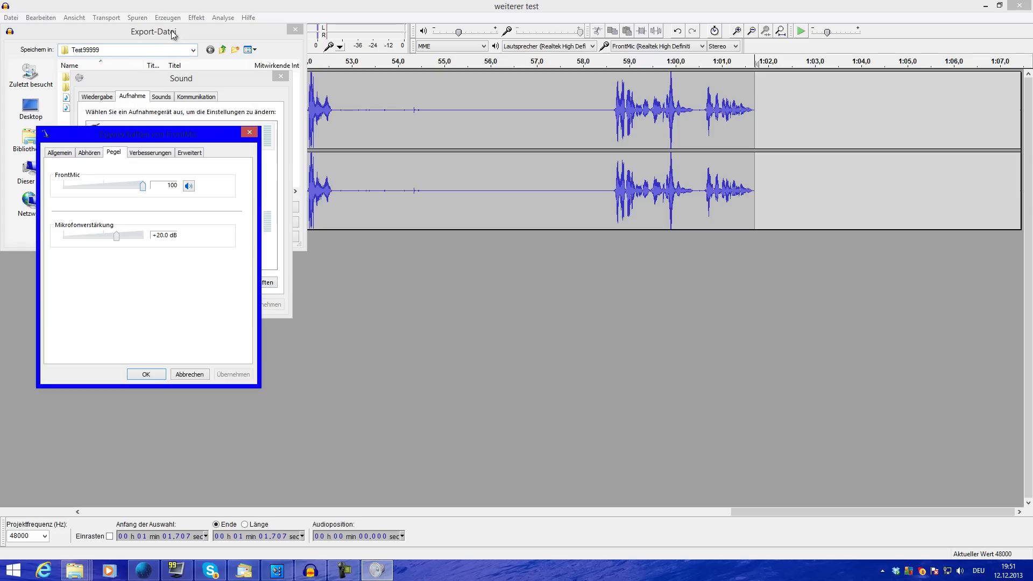
Save the MP3 as weiterertest.mp3 in the WEITERER TEST folder.
left_click(377, 571)
left_click(277, 570)
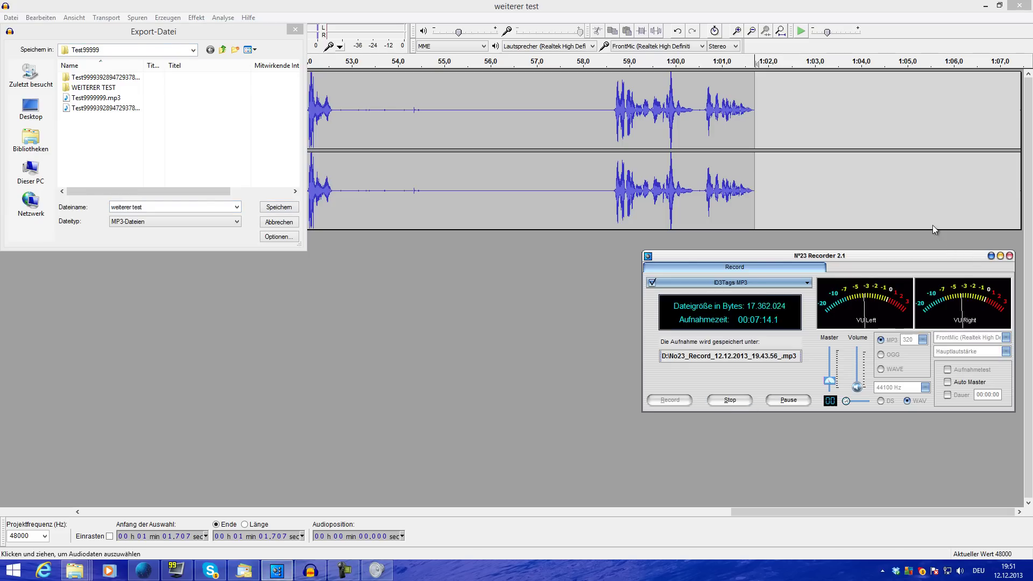
left_click(999, 256)
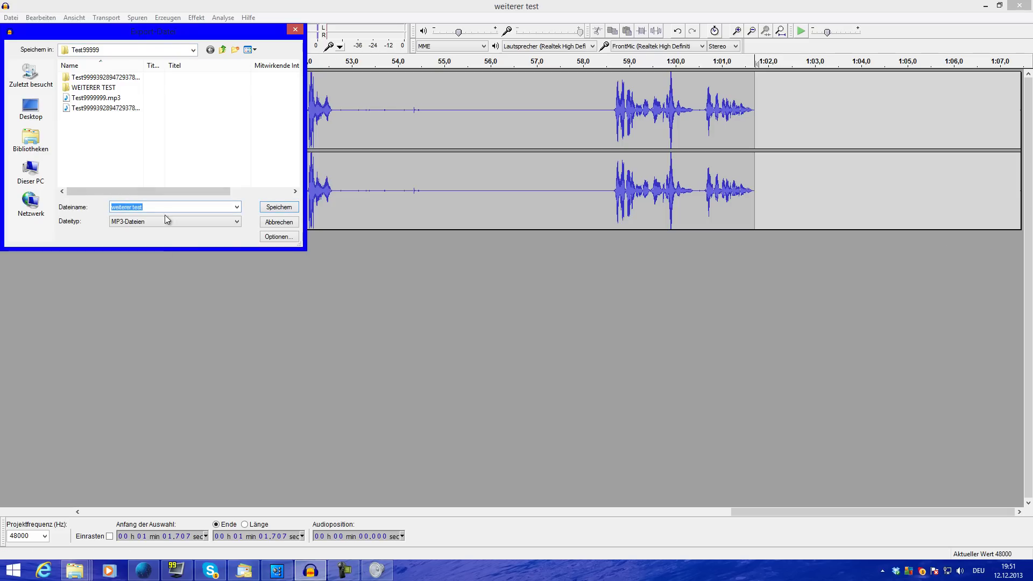
left_click(275, 210)
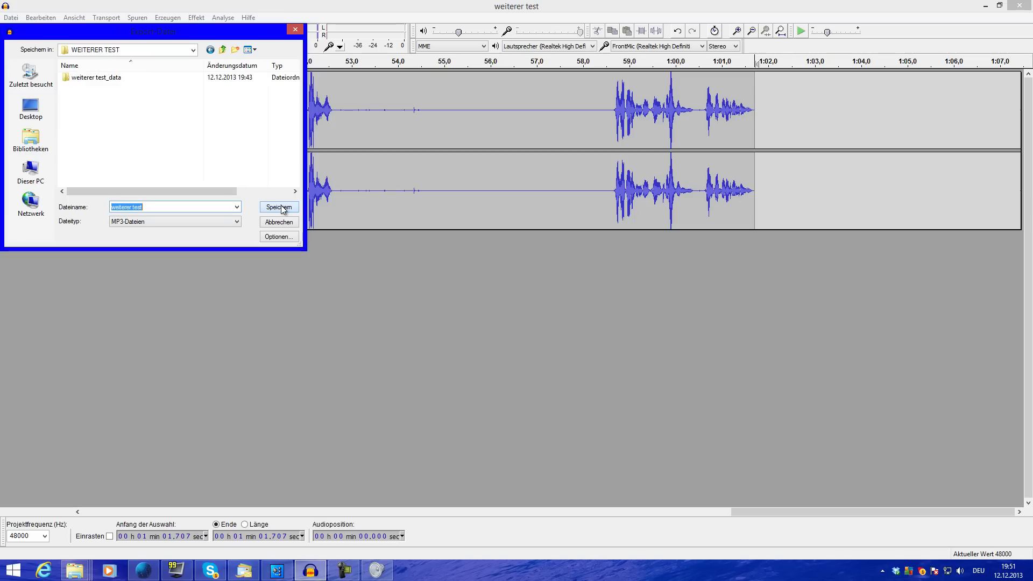
left_click(182, 210)
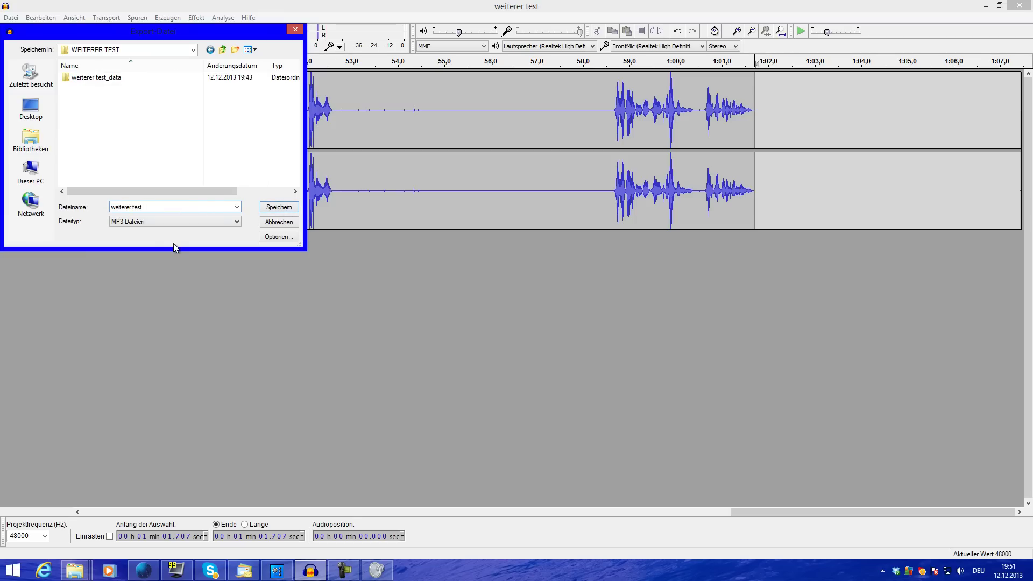
key("BackSpace")
type(".")
type("p3")
left_click(269, 207)
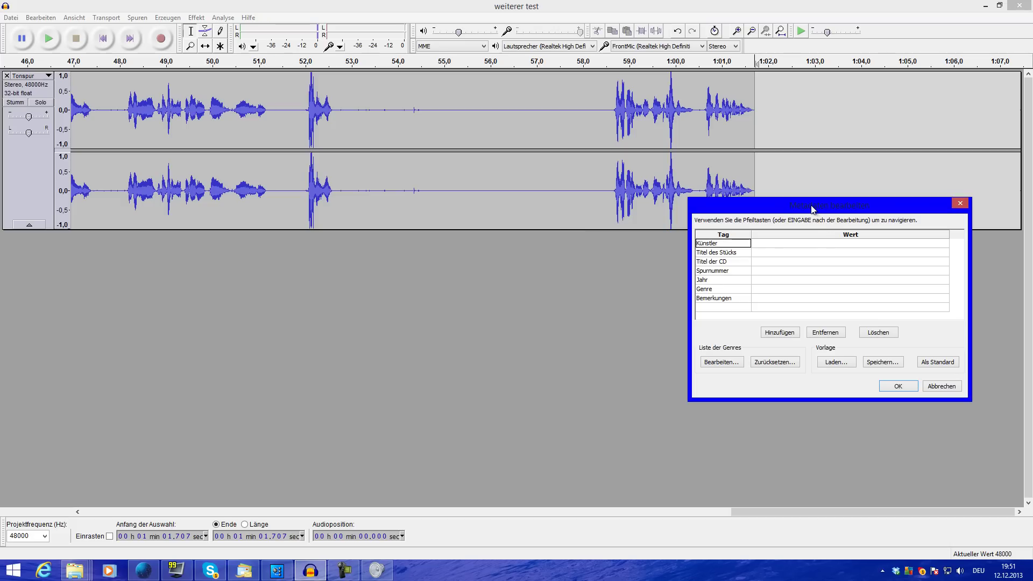
Leave the metadata tags empty and run the 320 kbit/s MP3 export.
left_click_drag(816, 207, 546, 177)
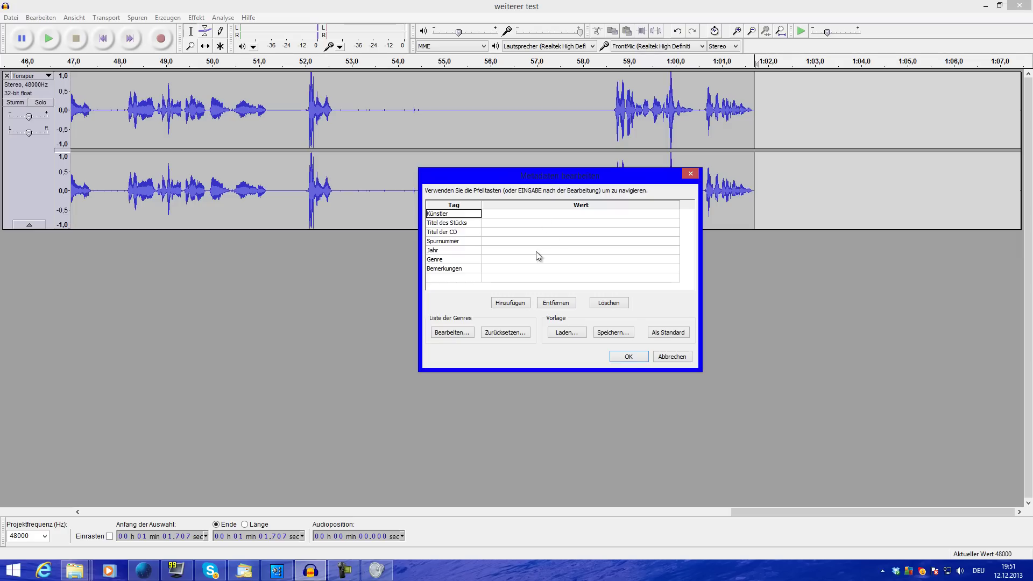
left_click(632, 355)
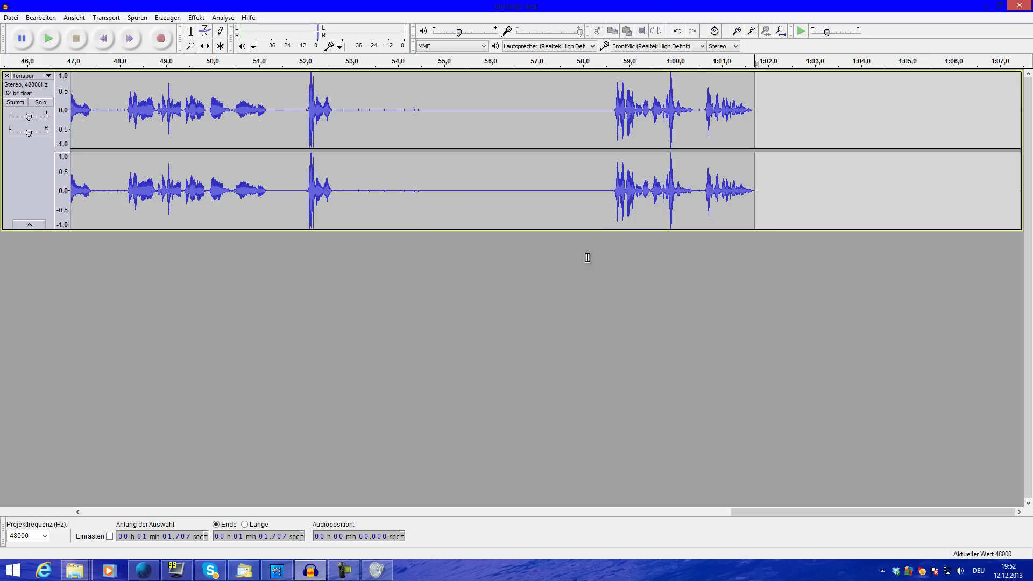
Close Audacity and browse to D:\Fraps-Aufnahmen\Tests in a new Explorer window.
left_click(1019, 5)
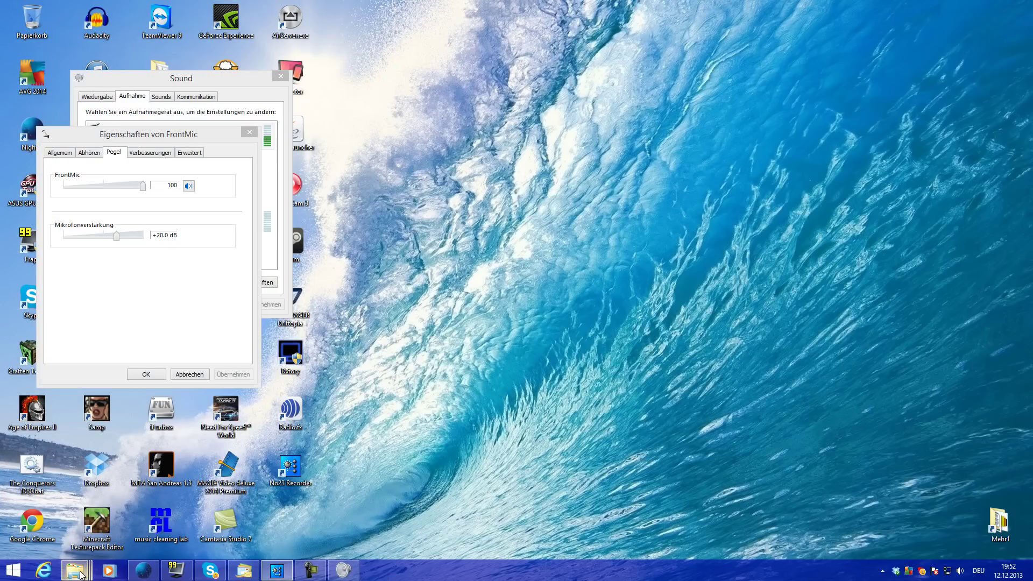
right_click(80, 575)
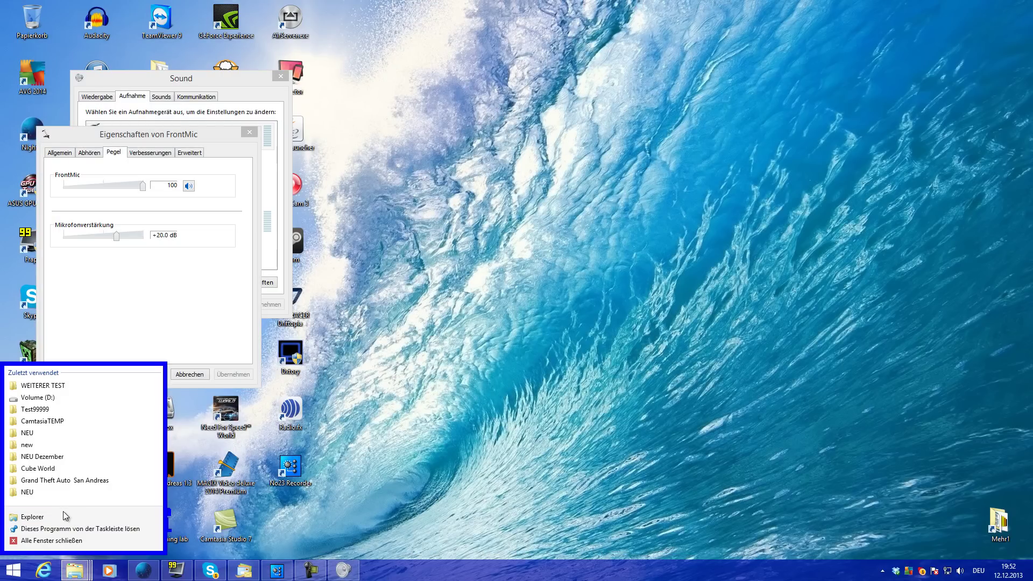
left_click(70, 517)
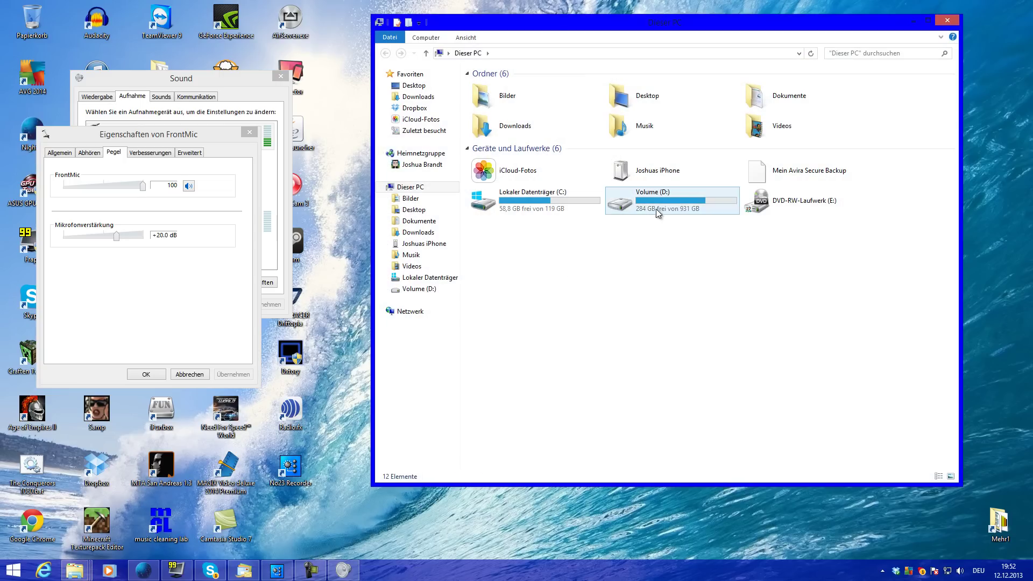
double_click(657, 212)
double_click(517, 245)
double_click(511, 233)
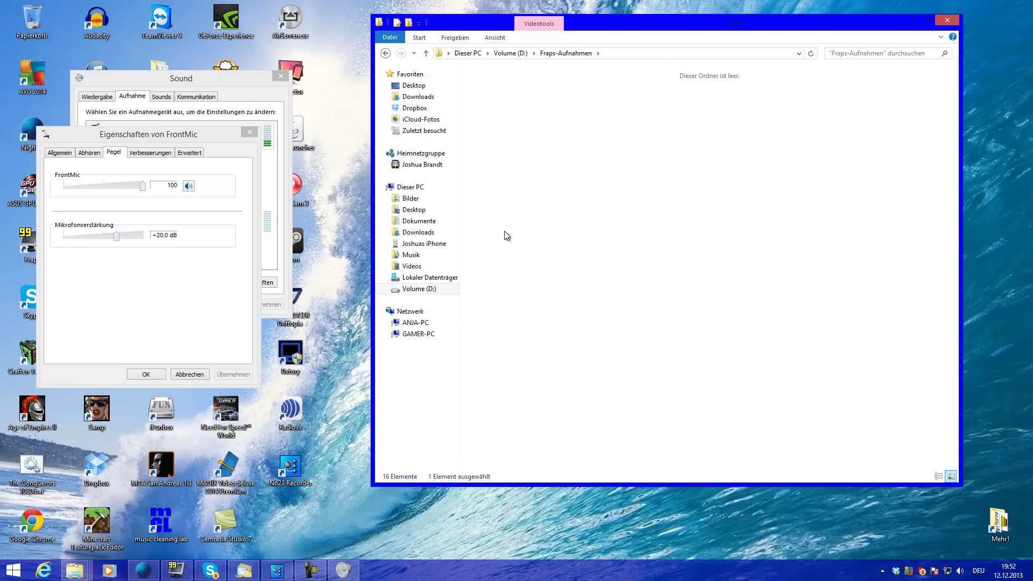
left_click(480, 103)
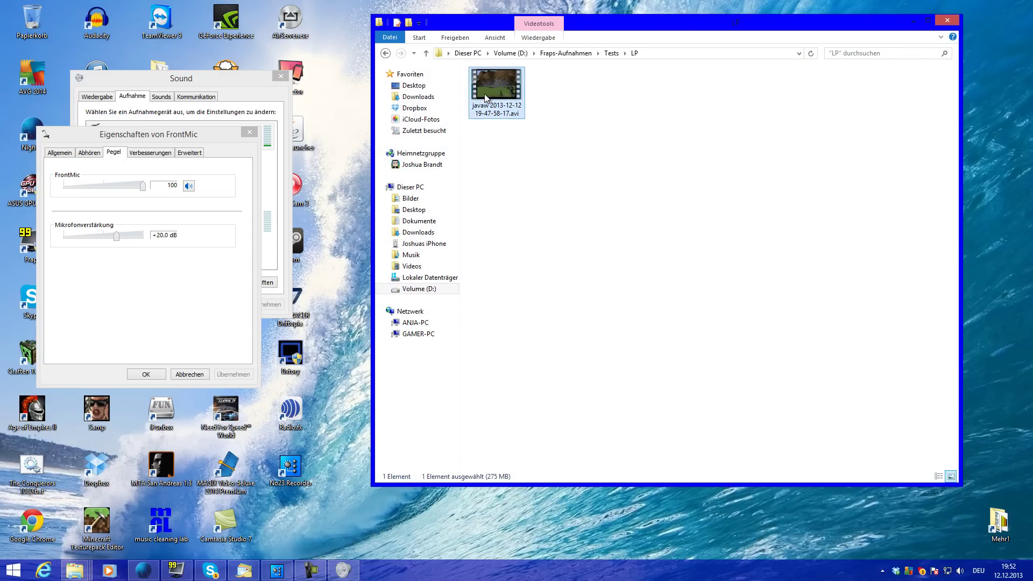
left_click(612, 53)
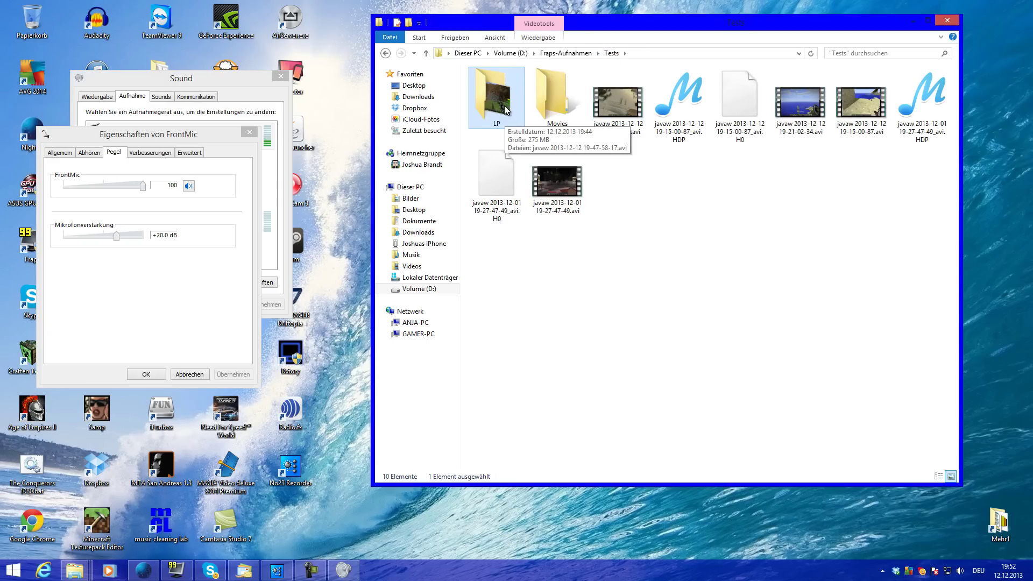
left_click(603, 110)
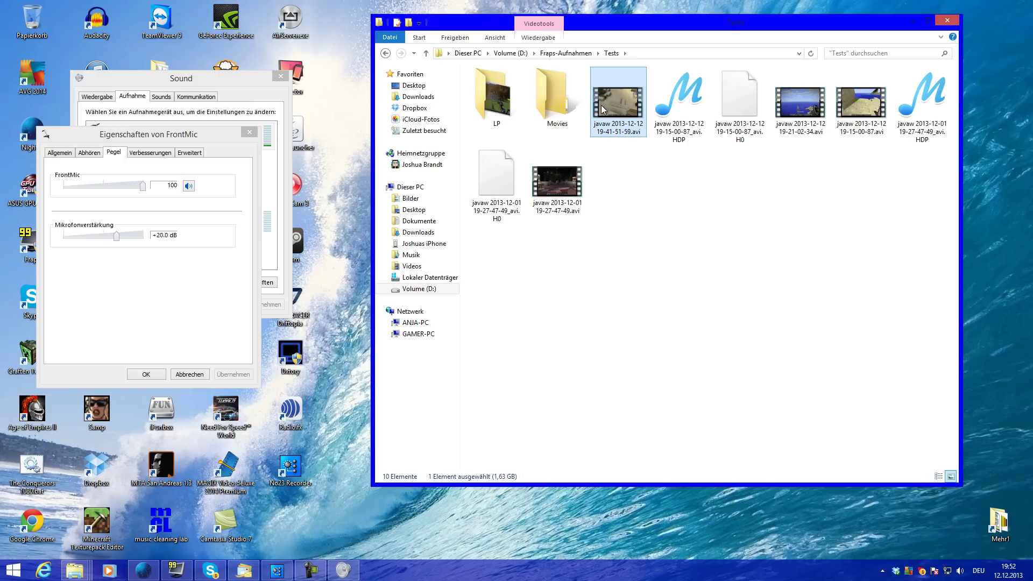
double_click(603, 109)
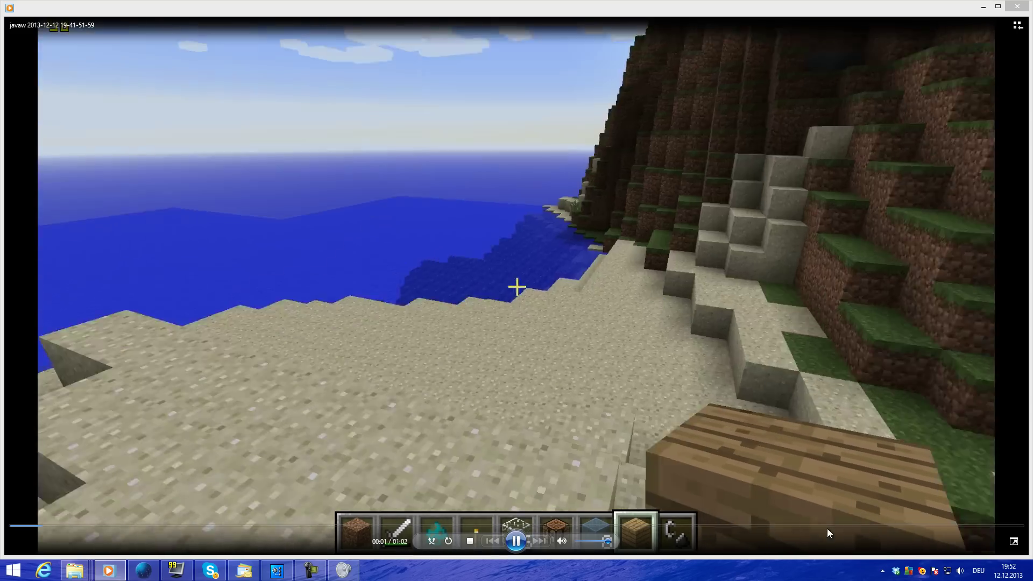
left_click(827, 525)
left_click(1017, 6)
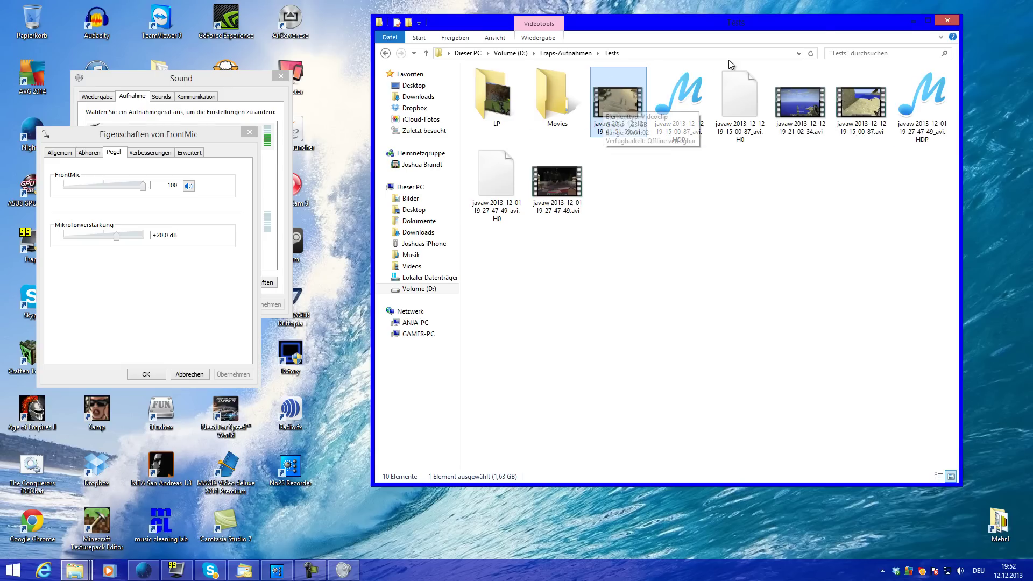
left_click(913, 21)
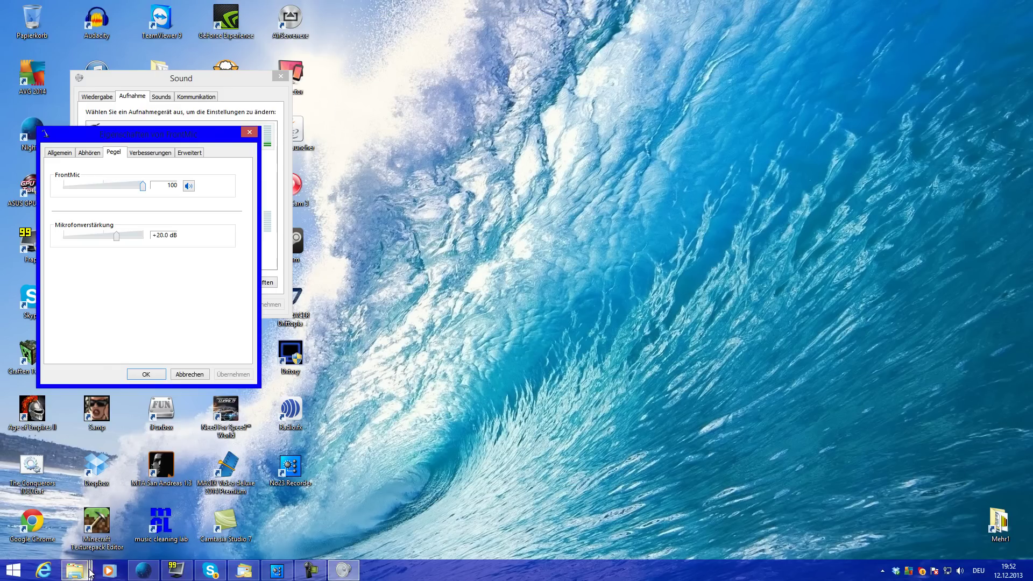
right_click(75, 570)
left_click(98, 518)
double_click(657, 217)
double_click(565, 139)
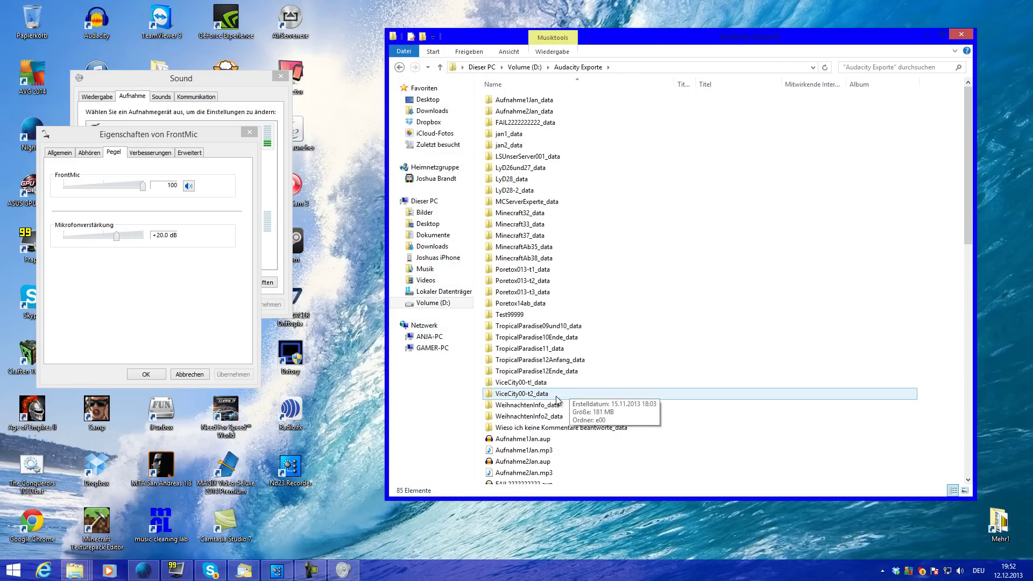
double_click(531, 314)
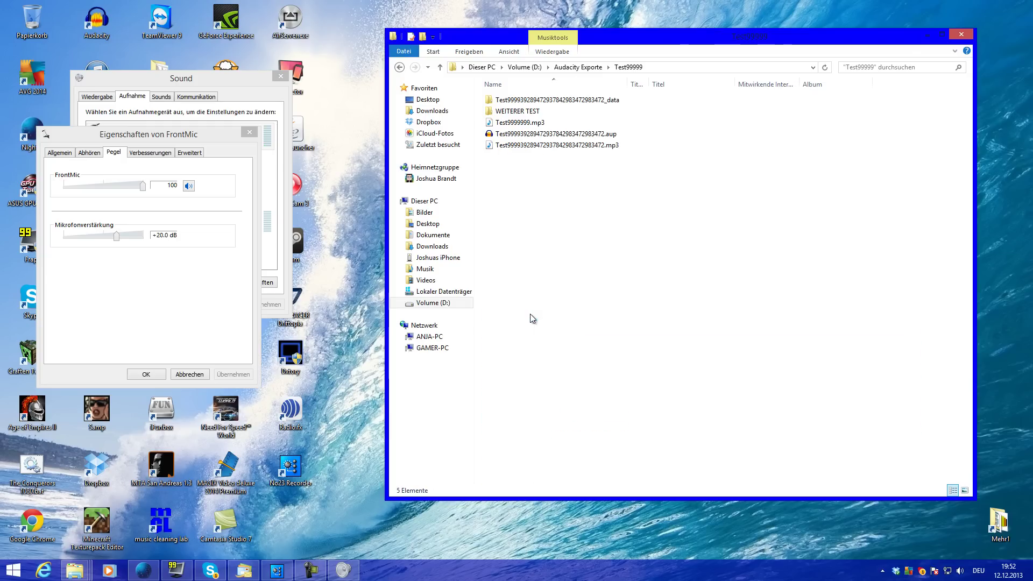
left_click(520, 113)
double_click(520, 113)
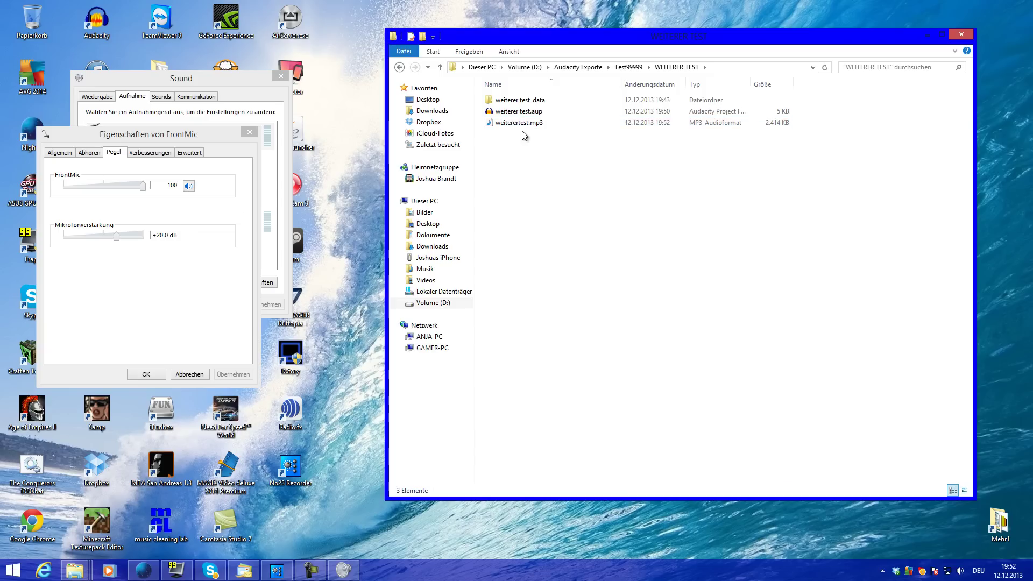
left_click(503, 124)
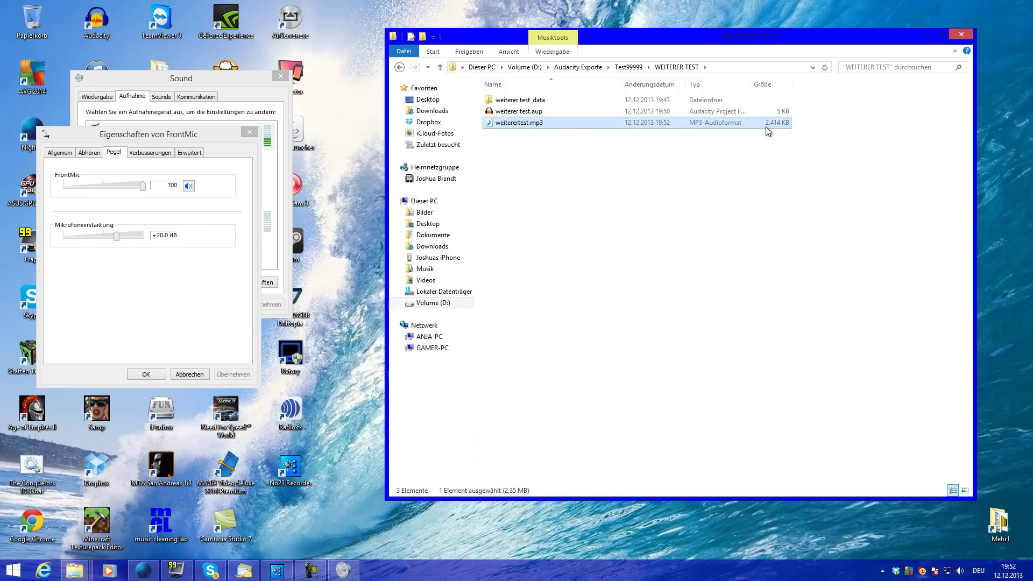
double_click(623, 124)
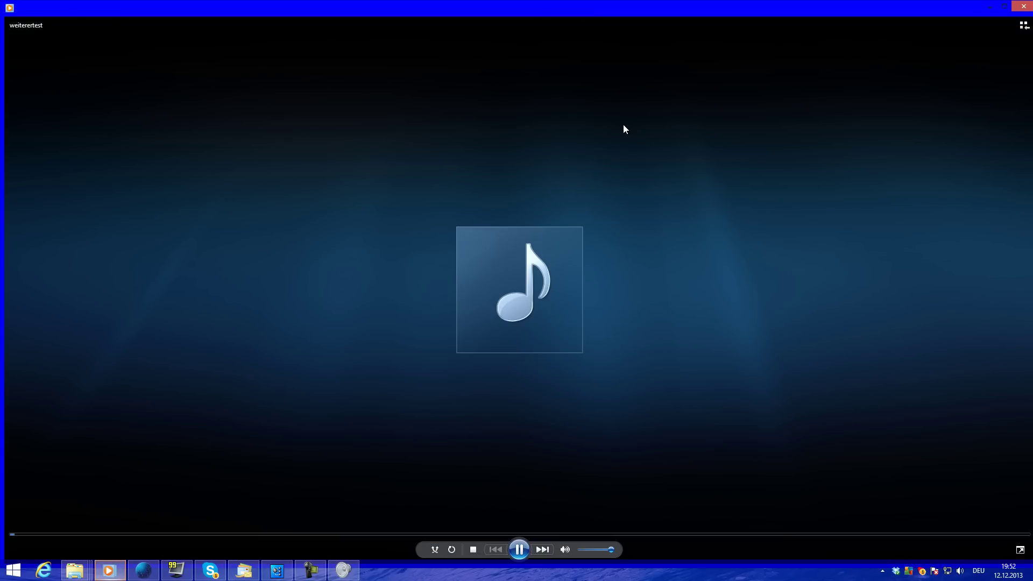
left_click(1023, 6)
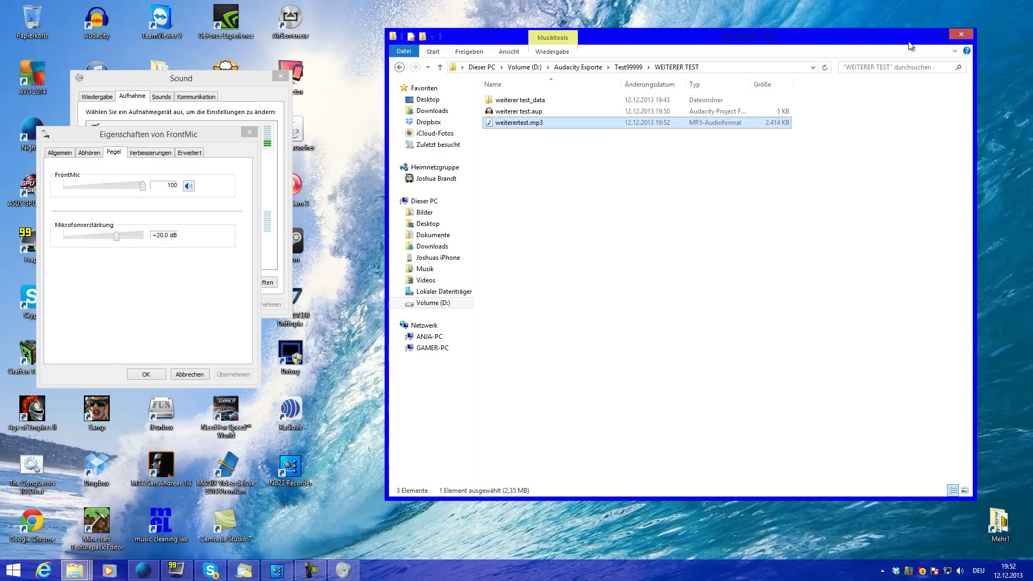
left_click(926, 35)
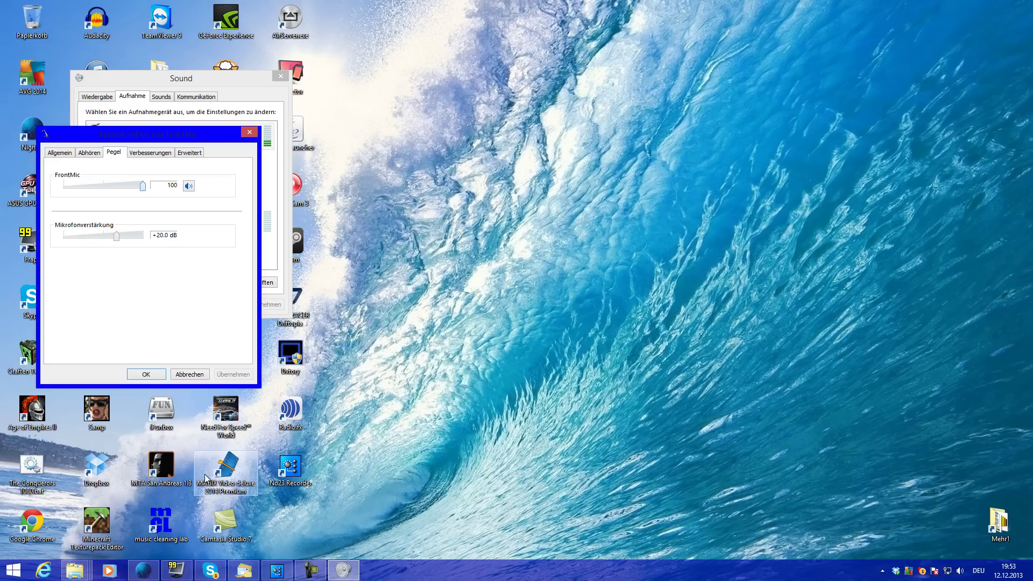
Start MAGIX Video deluxe 2014 Premium from its desktop shortcut.
left_click(253, 452)
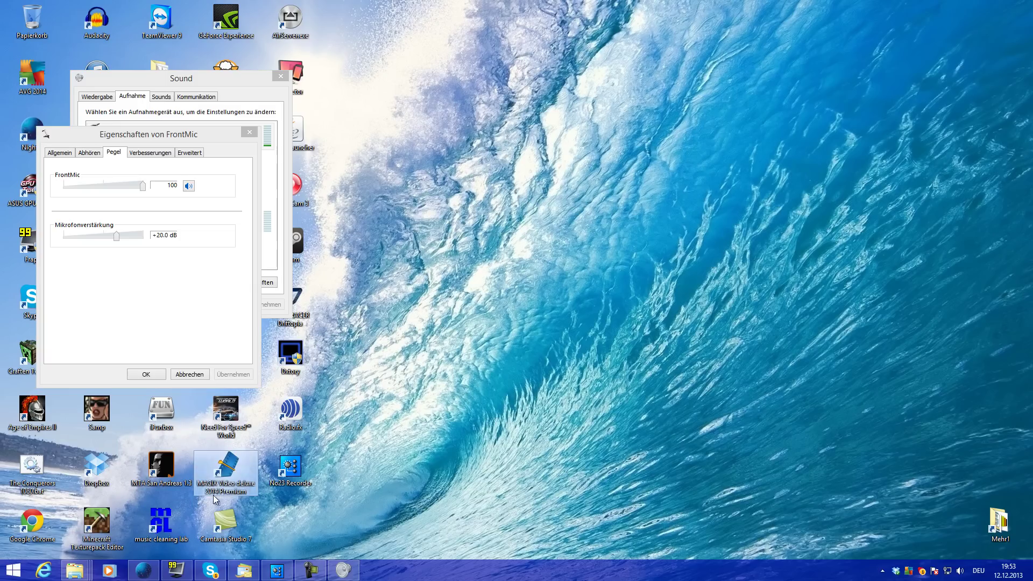
left_click(458, 472)
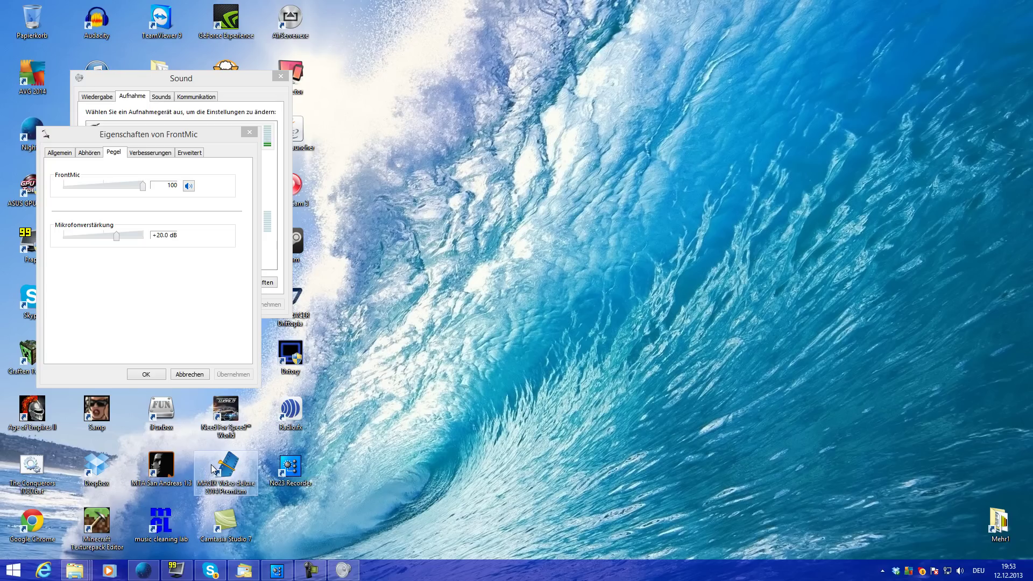
left_click(214, 469)
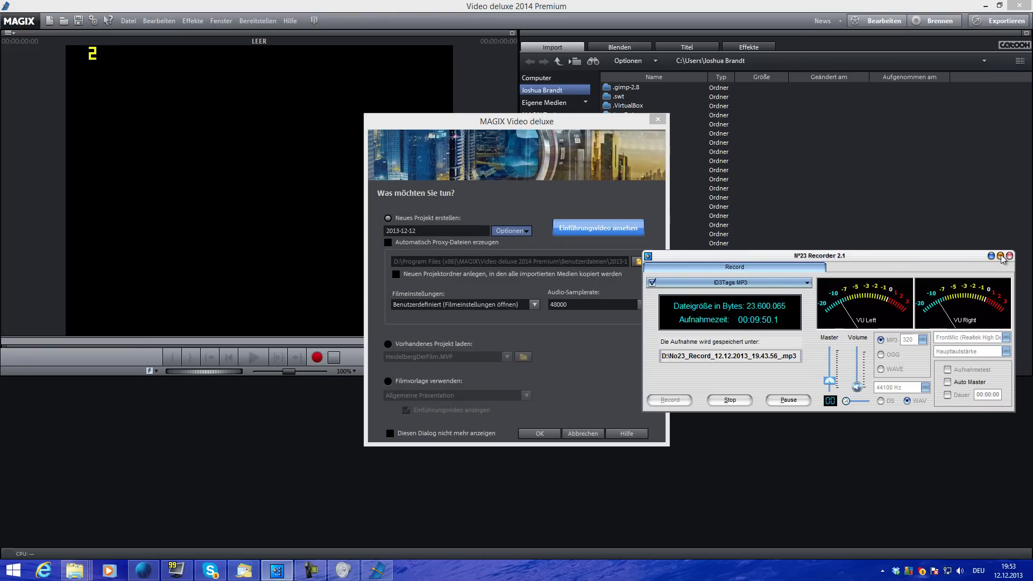
Create the project 'Weiterer Test' with custom film settings and 48000 Hz audio.
left_click(1000, 256)
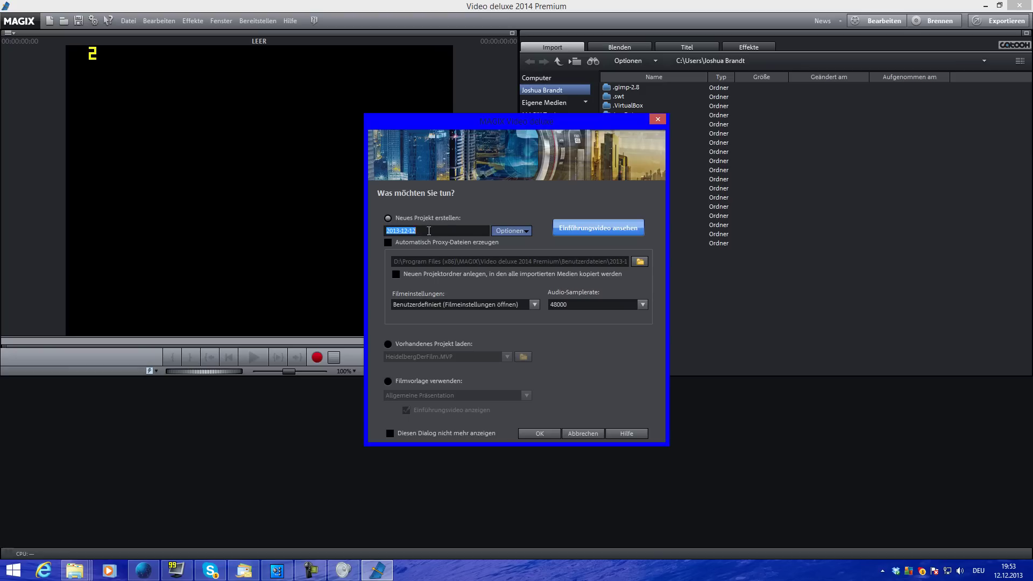
type("Weiterer Test")
left_click(434, 303)
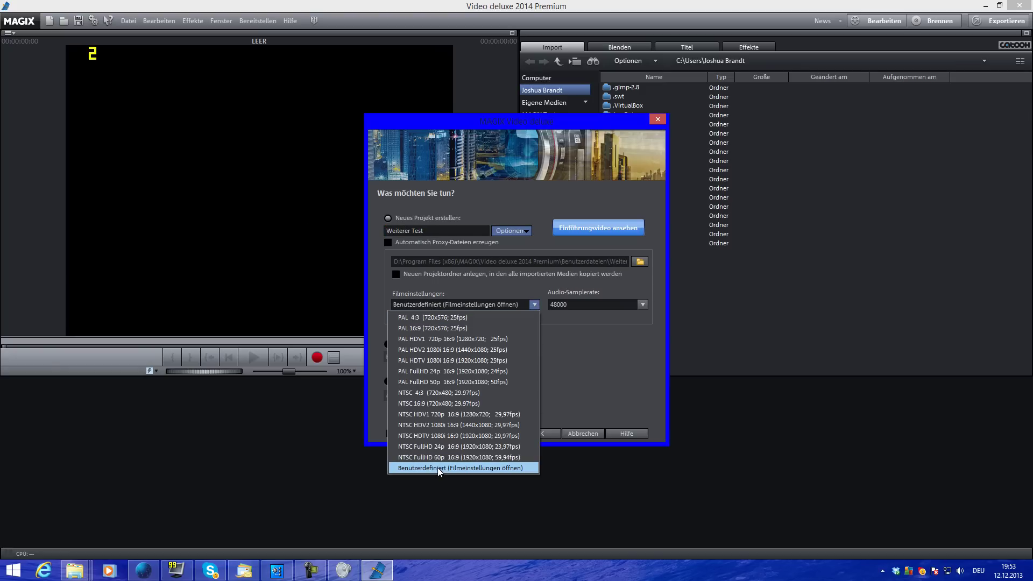
left_click(479, 467)
left_click(579, 305)
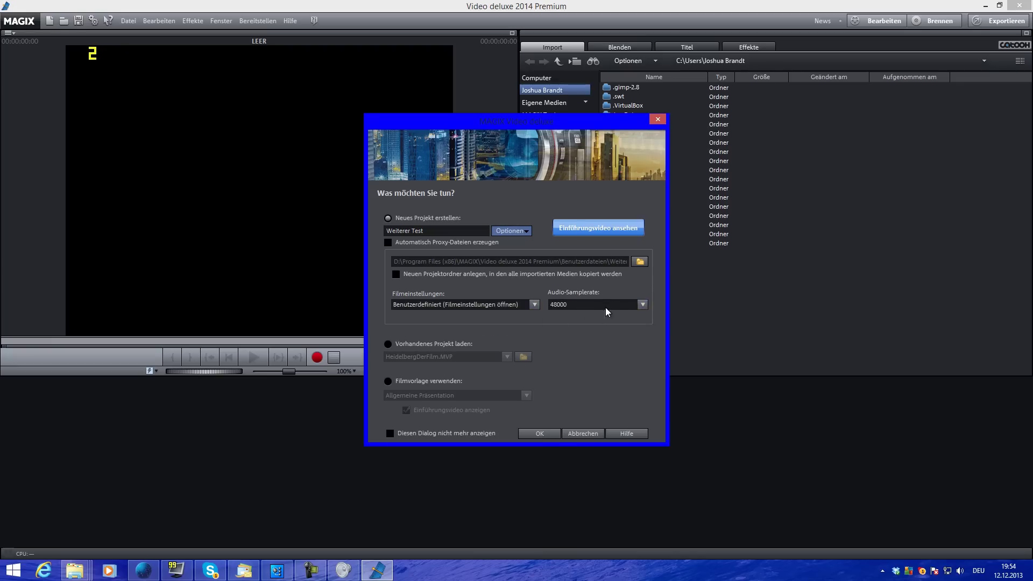
left_click(540, 434)
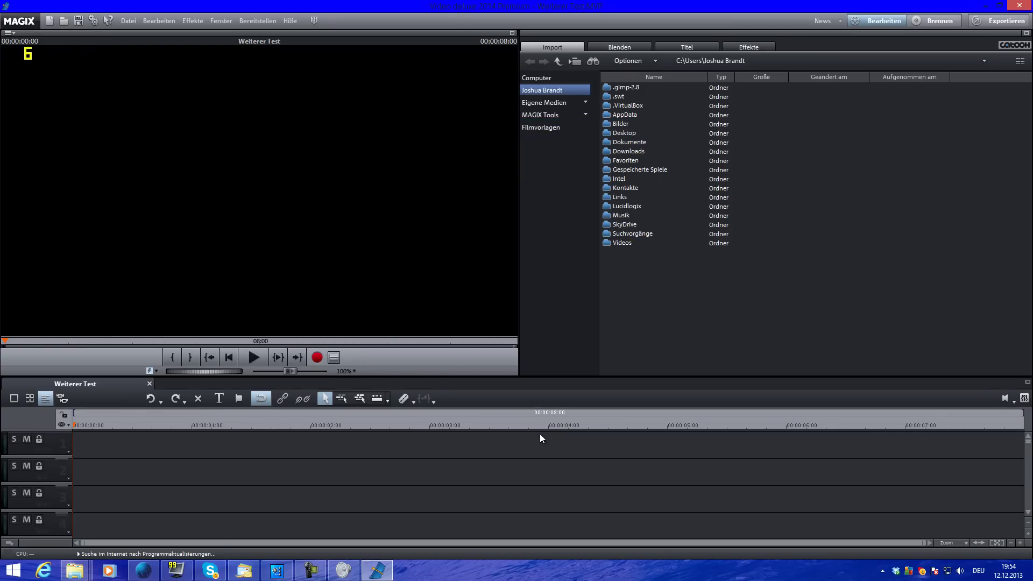
Check the 1920 width and 1080 height fields, then switch to the Tests folder in Explorer.
left_click_drag(428, 375, 452, 377)
double_click(503, 380)
left_click(415, 378)
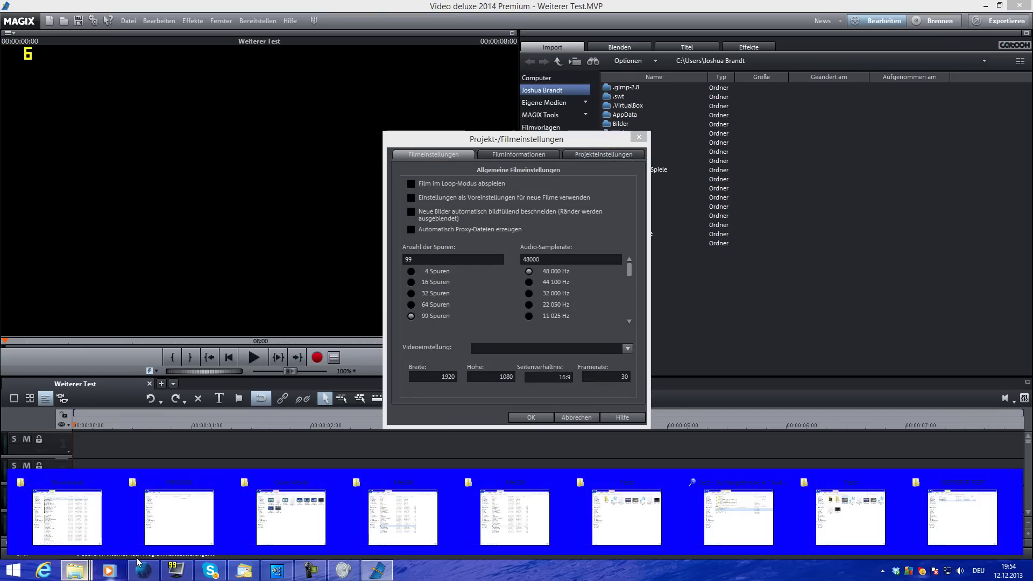
left_click(930, 524)
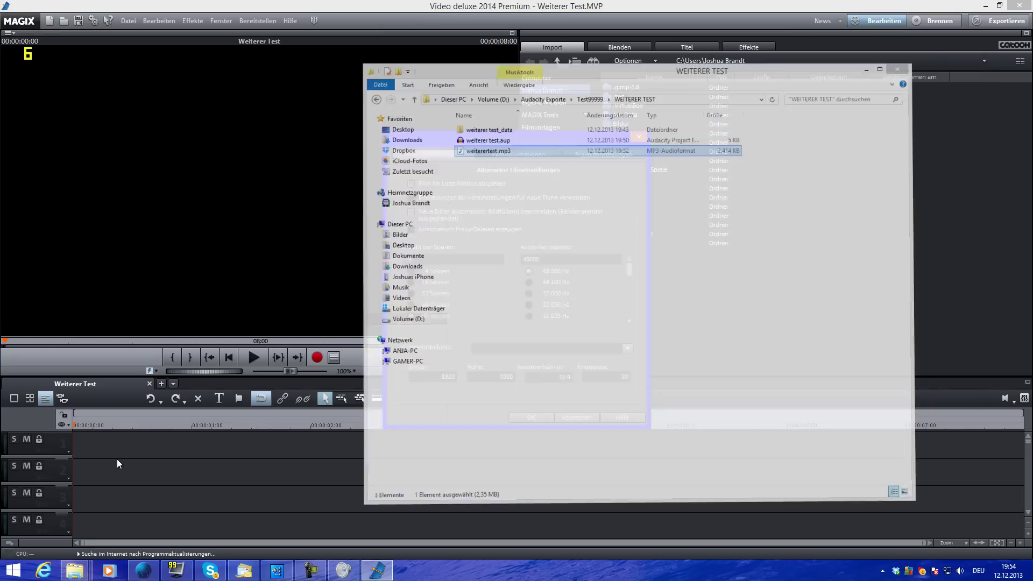
left_click(377, 570)
mouse_move(74, 570)
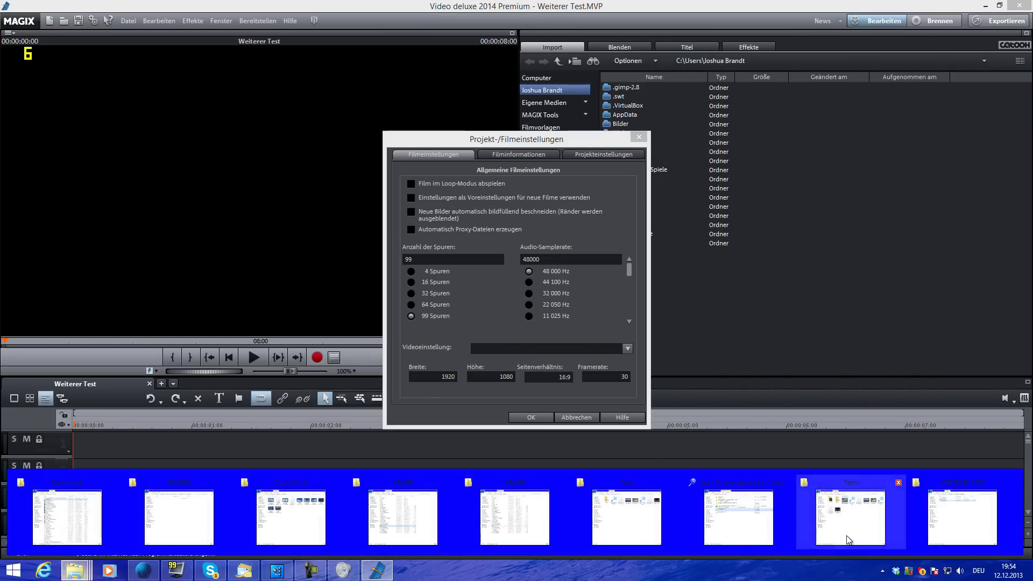
left_click(848, 531)
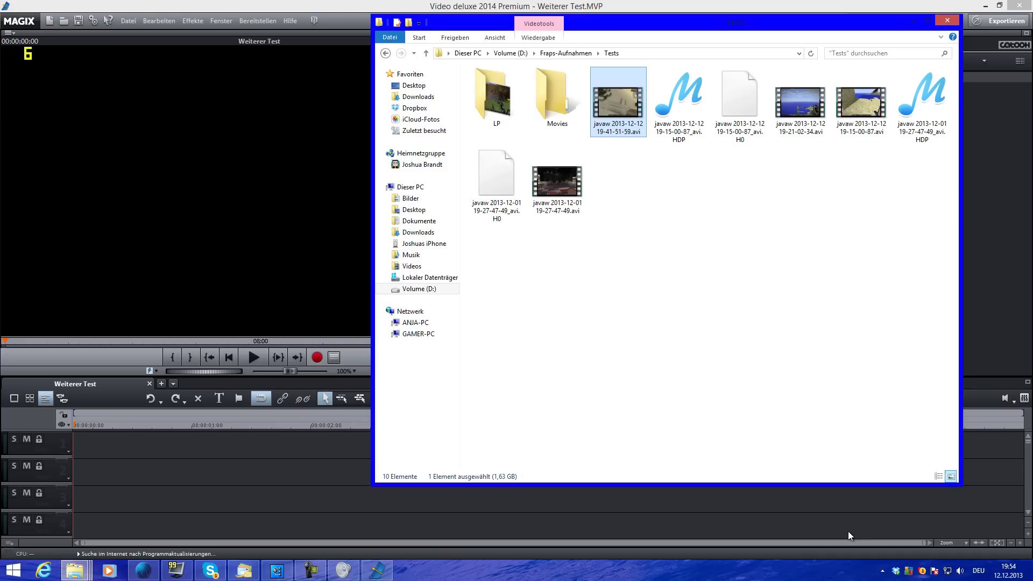
Confirm in the avi's properties that its frame width is 1920, then minimize Explorer.
right_click(617, 109)
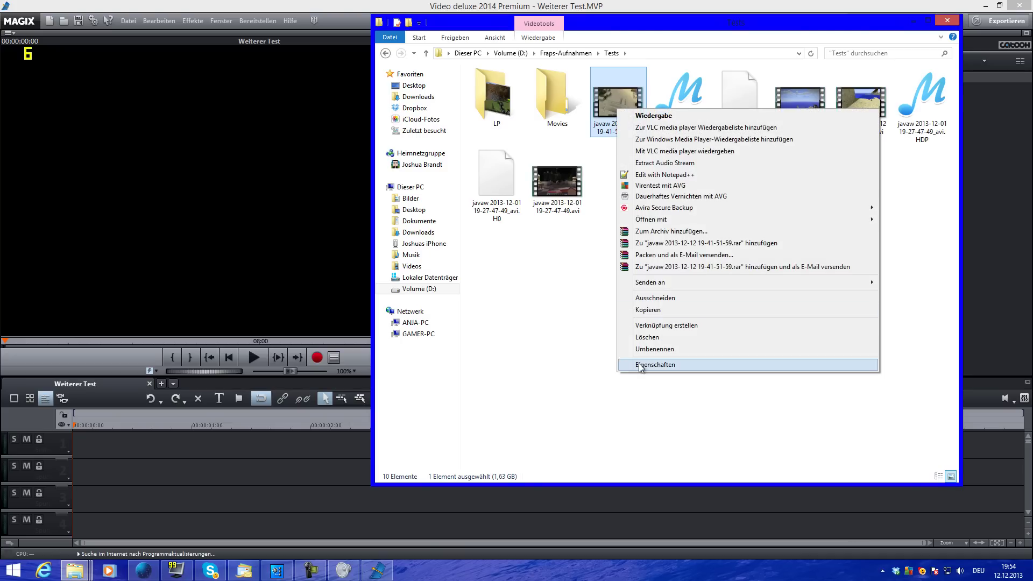
left_click(640, 365)
left_click(699, 135)
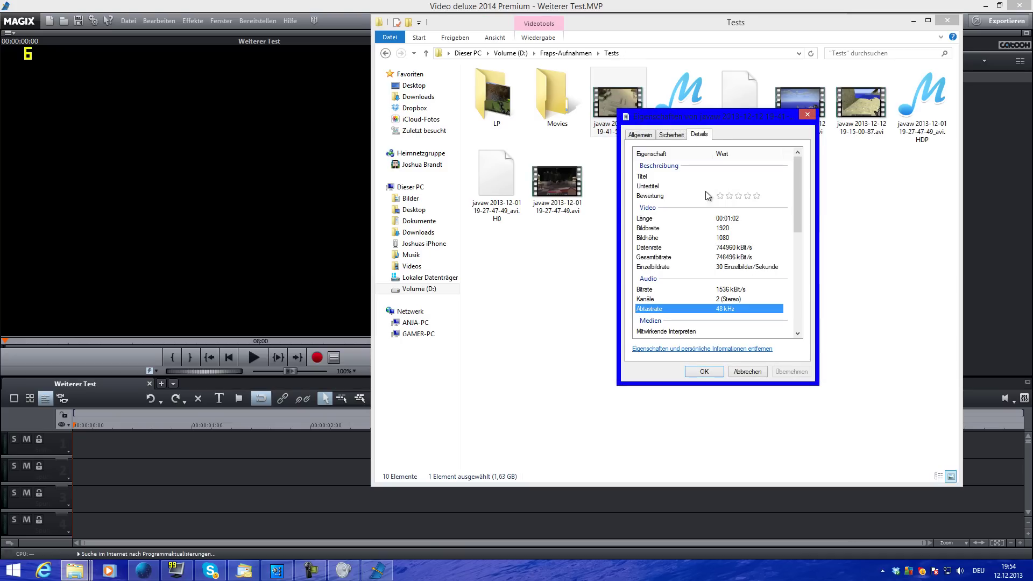
left_click(724, 228)
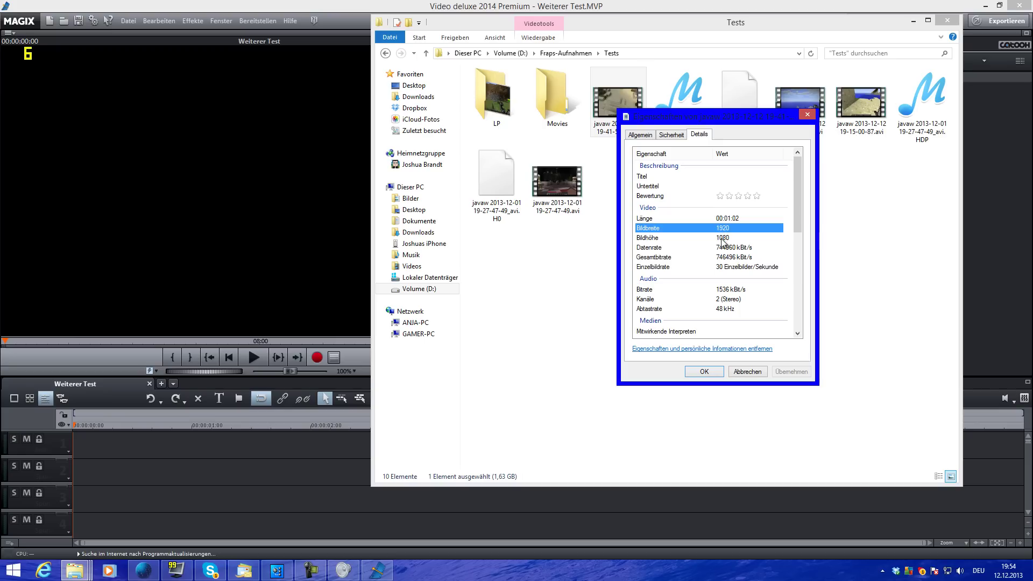
left_click(807, 115)
left_click(914, 19)
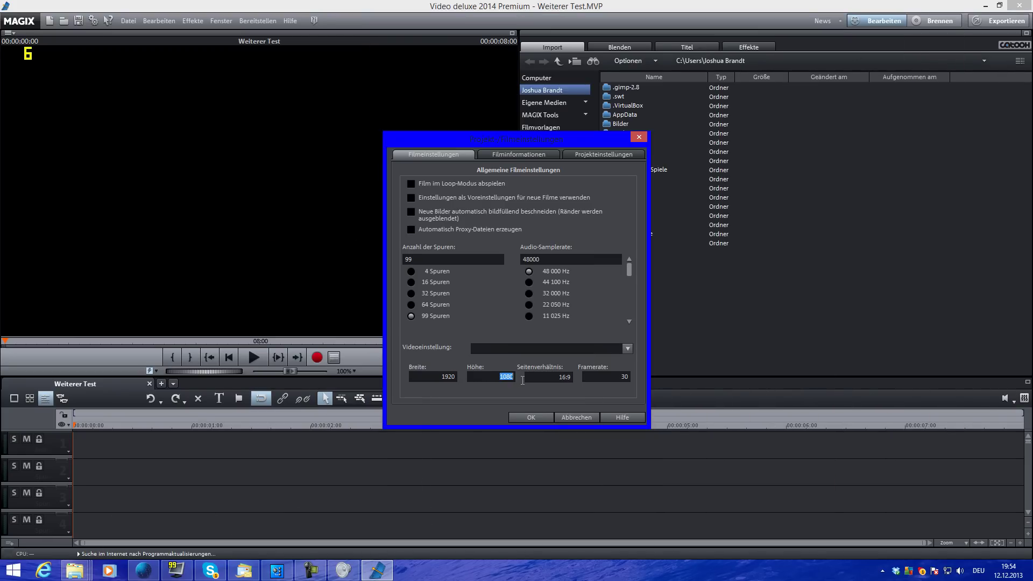
left_click_drag(439, 376, 446, 378)
key("Tab")
key("Tab")
key("Tab")
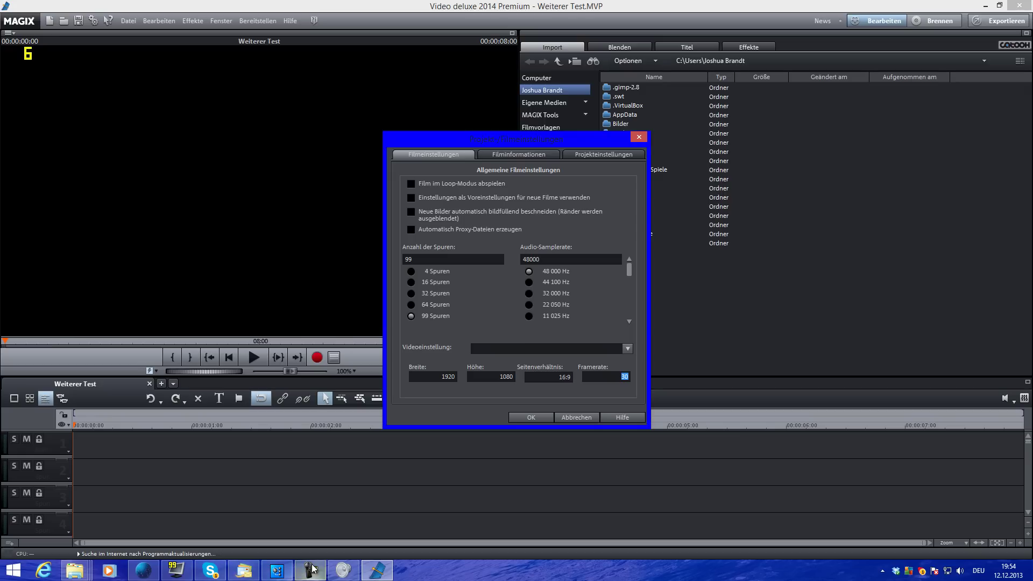
left_click(276, 570)
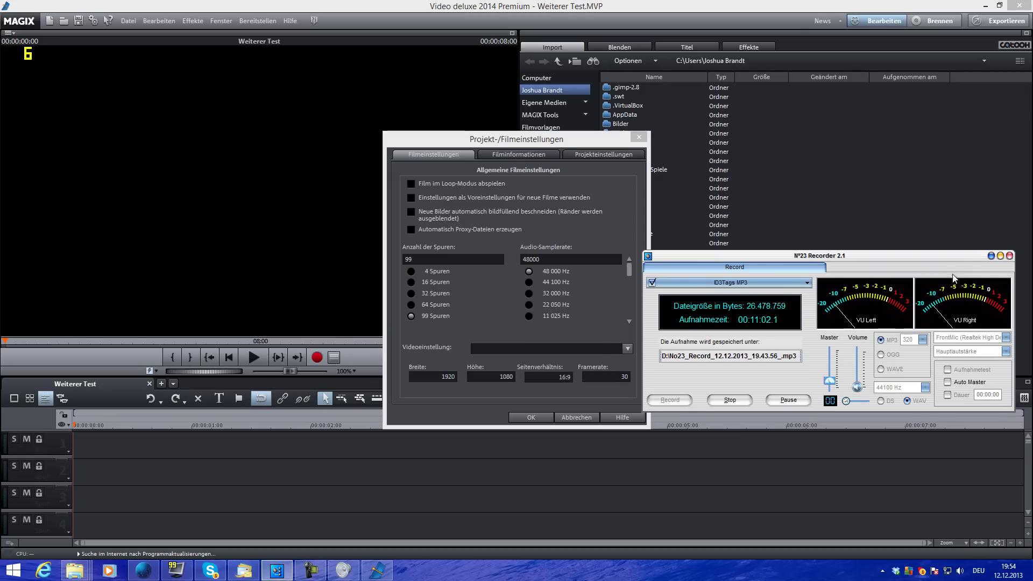
left_click(1000, 256)
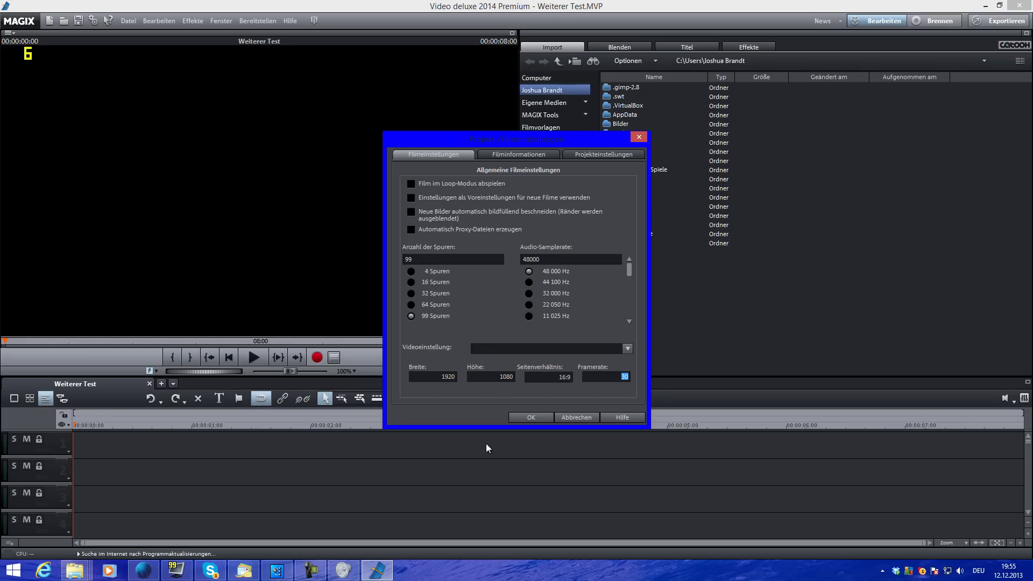
Apply the 1080p project settings and drag the javaw gameplay AVI onto track 1.
left_click(532, 416)
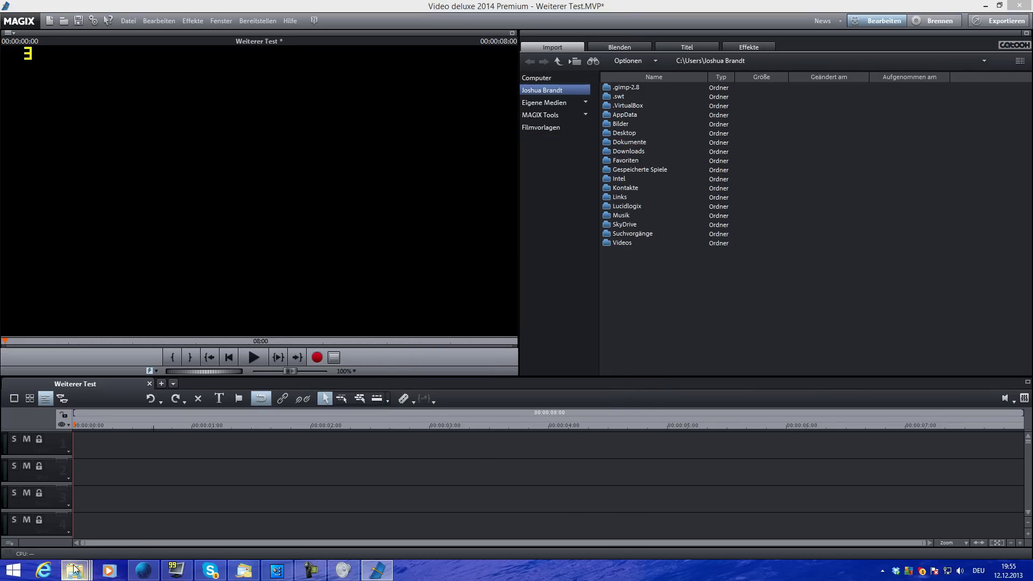
mouse_move(74, 570)
left_click(898, 525)
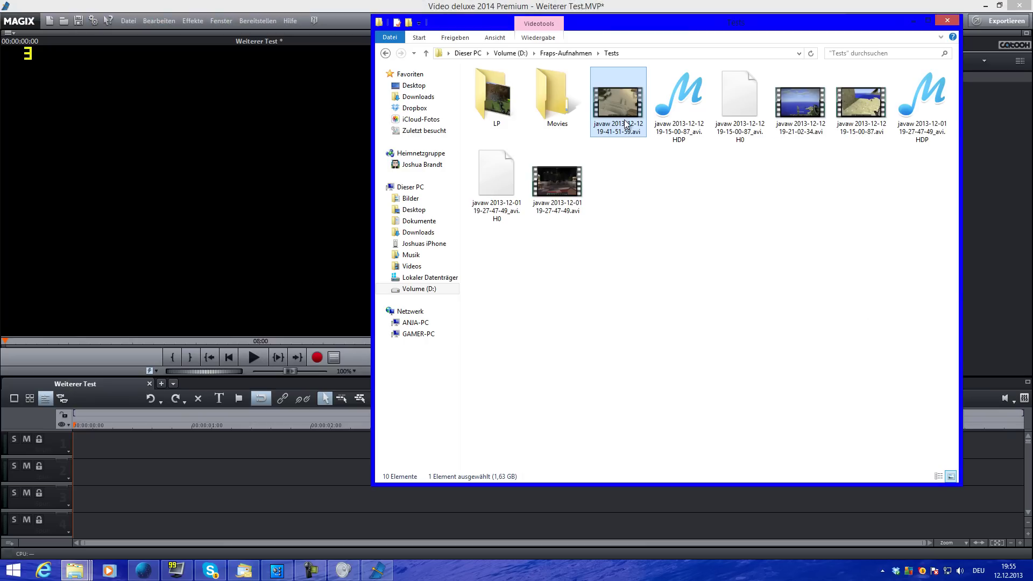
left_click_drag(625, 125, 77, 450)
Back in the editor, select the new gameplay clips and adjust the game audio volume.
left_click(173, 115)
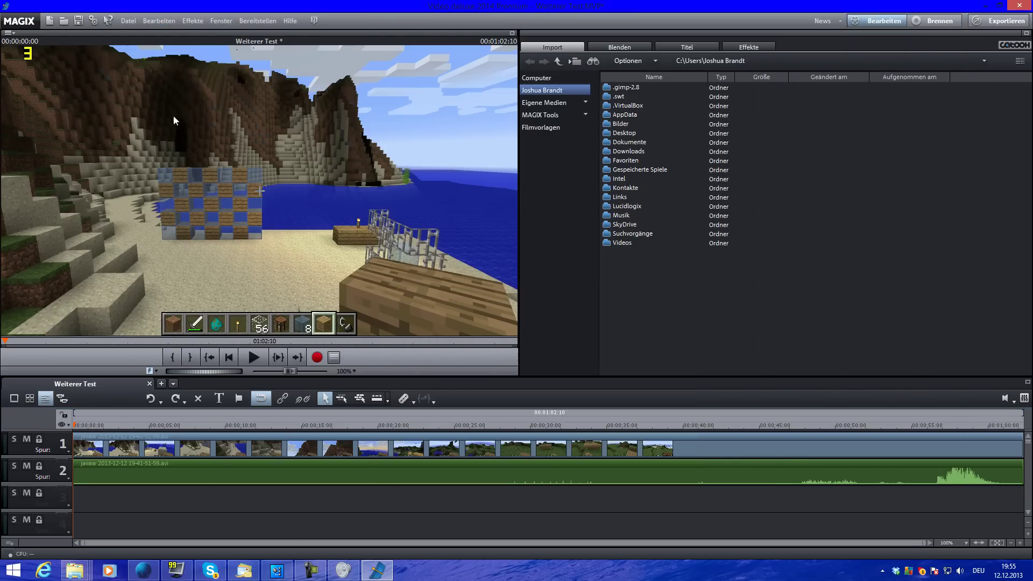
left_click(74, 570)
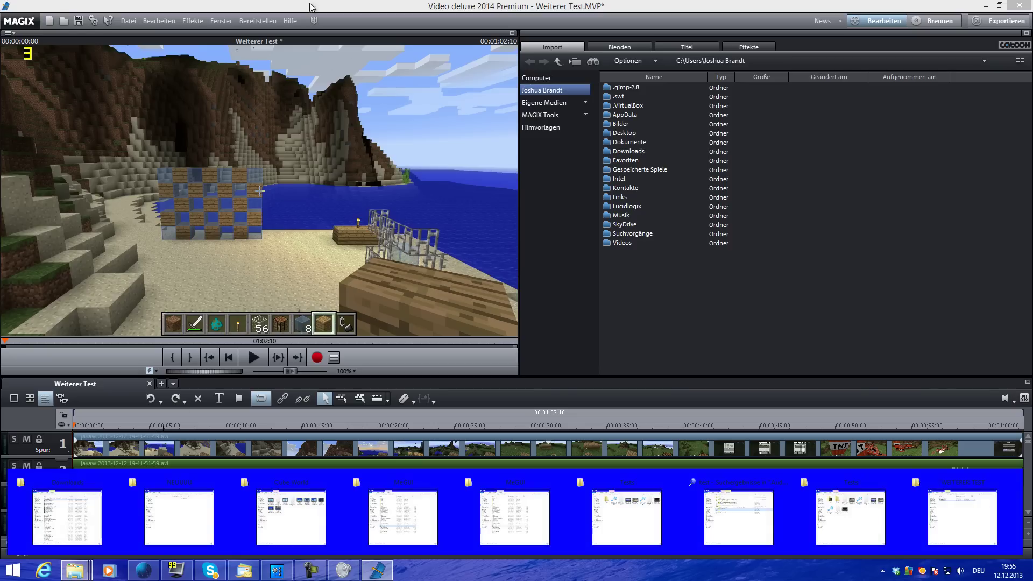
left_click(311, 8)
left_click(302, 477)
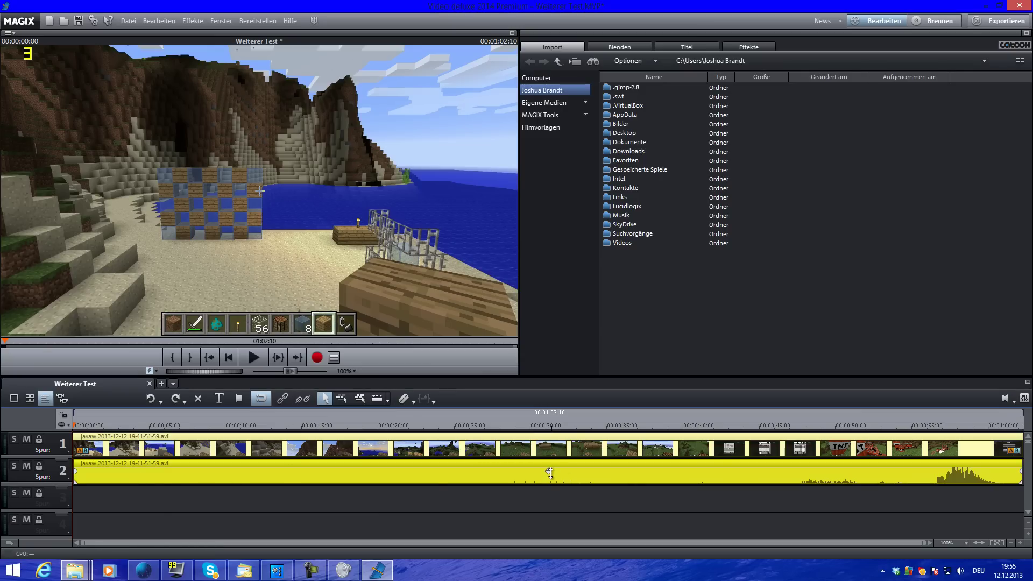
left_click_drag(548, 472, 549, 474)
Try the game audio's volume-curve option and place weiterertest.mp3 on track 3.
right_click(517, 480)
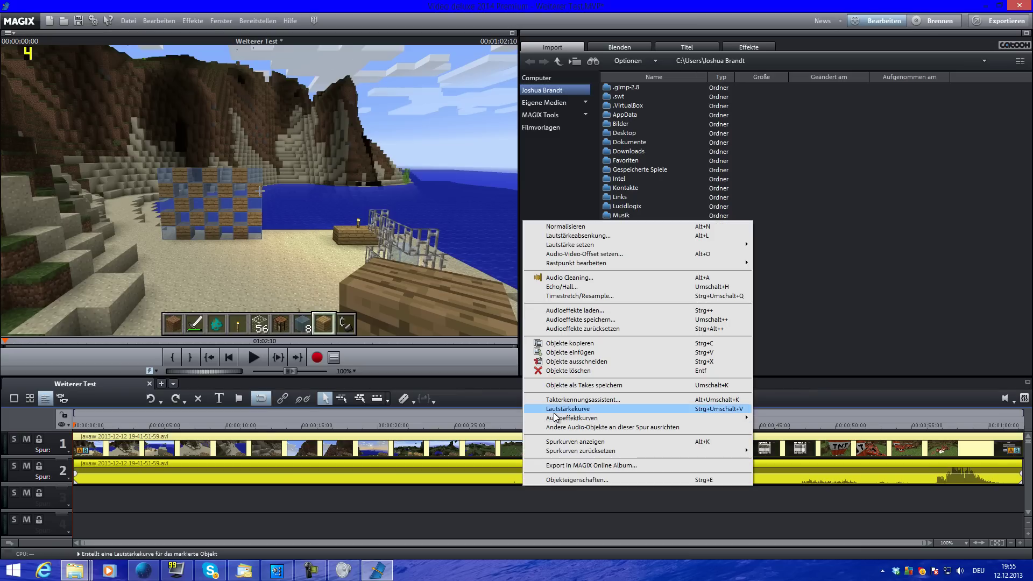
key("Escape")
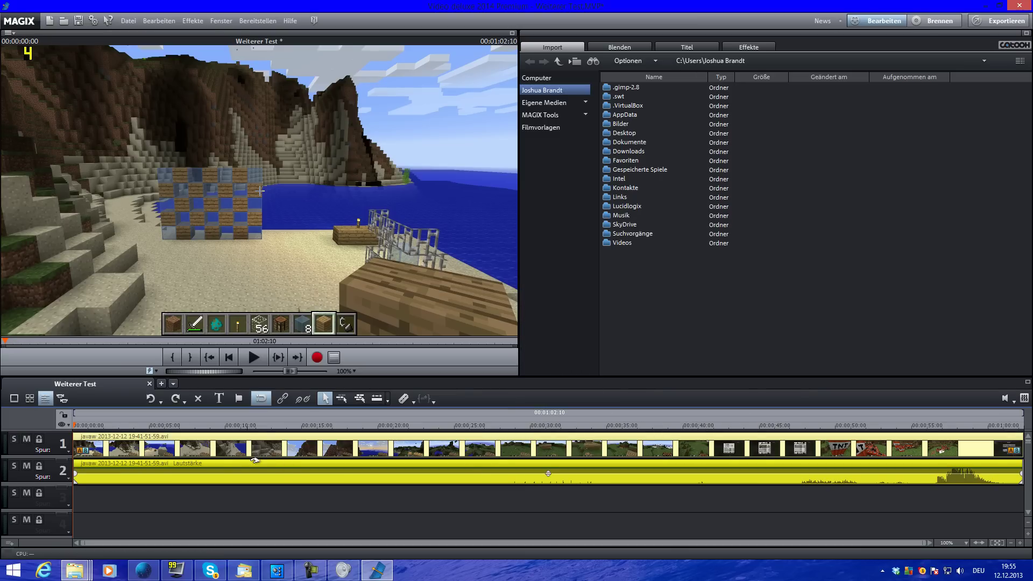
left_click(74, 571)
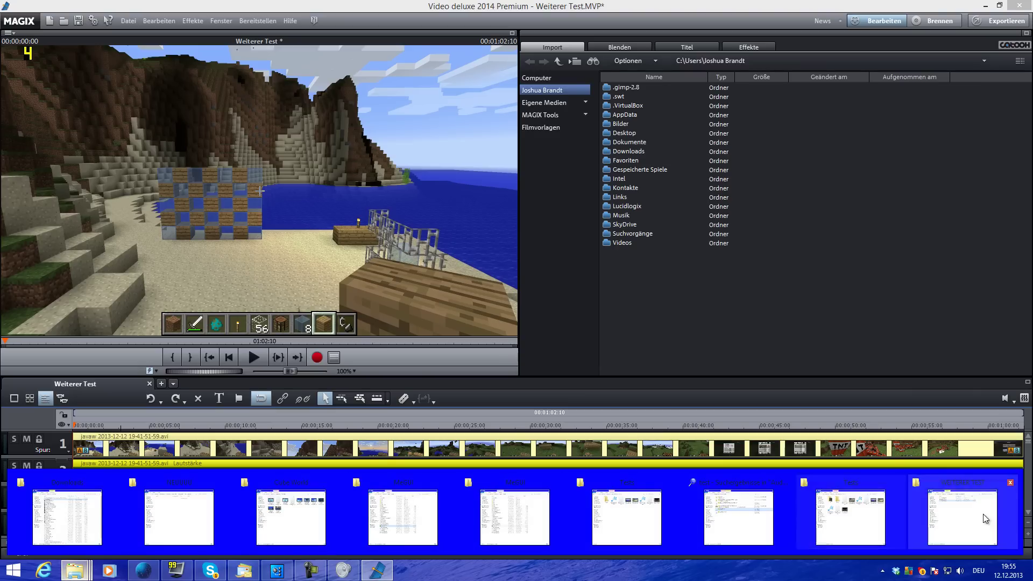
left_click(983, 515)
mouse_move(520, 123)
left_mouse_down()
mouse_move(305, 454)
mouse_move(86, 498)
left_mouse_up()
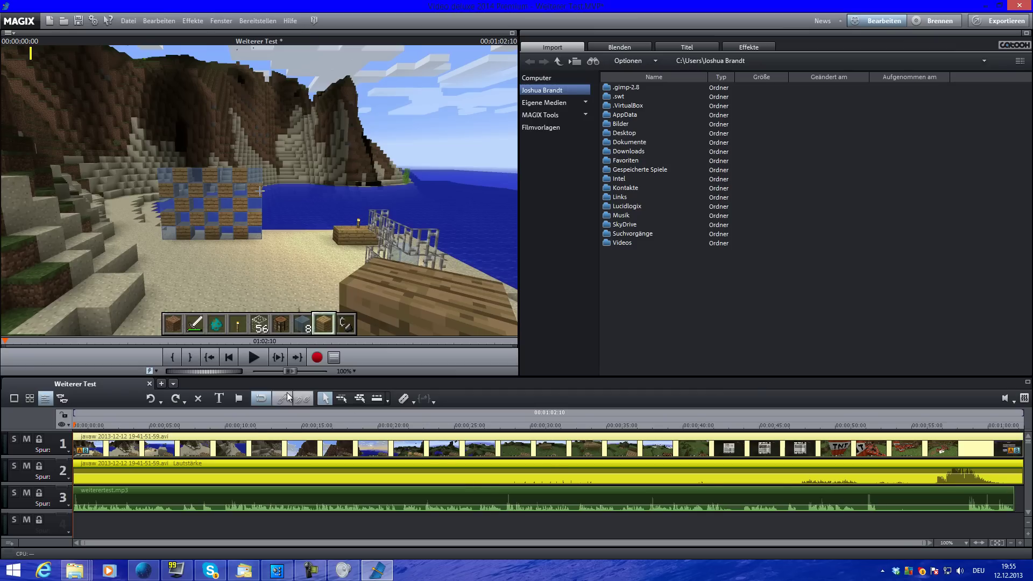
Preview the project and raise the volume of the weiterertest.mp3 mic clip.
left_click(253, 357)
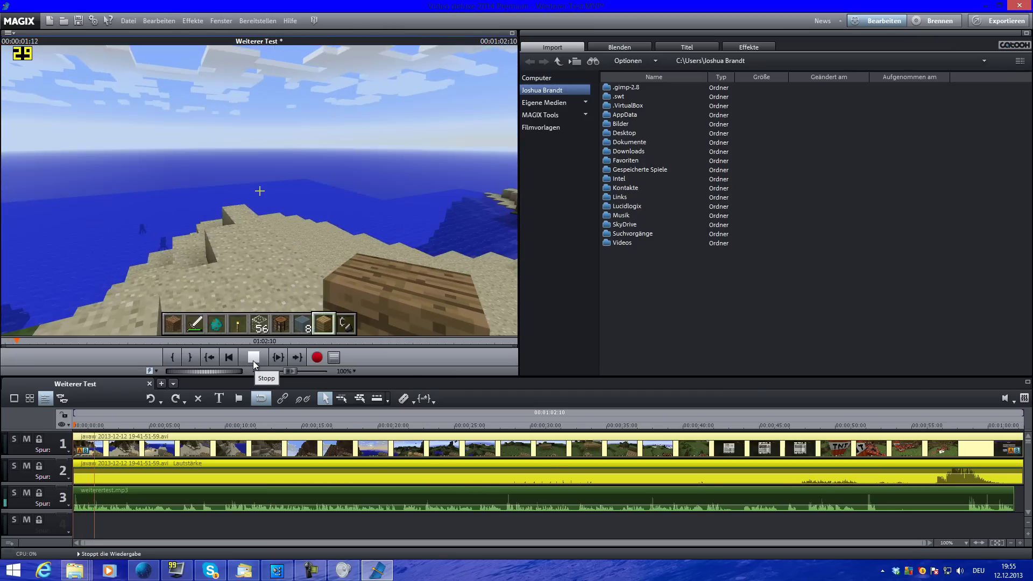
left_click(253, 358)
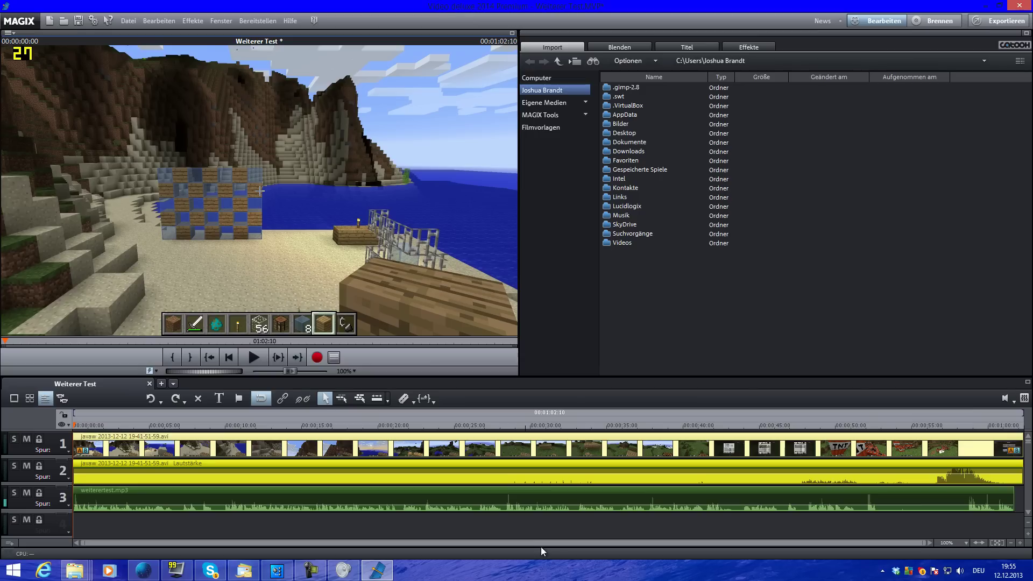
left_click(545, 505)
left_click_drag(544, 505, 545, 498)
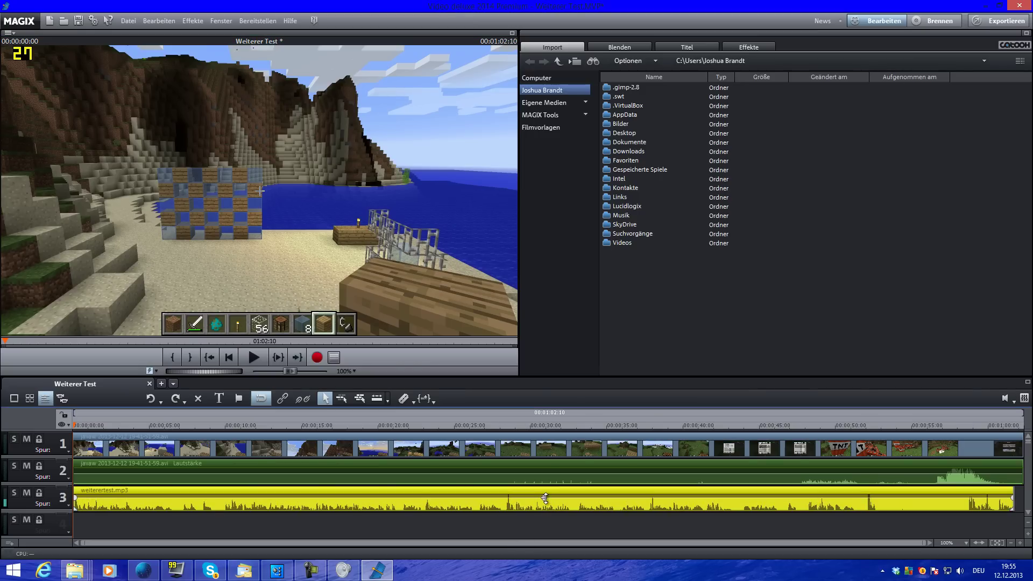
right_click(455, 509)
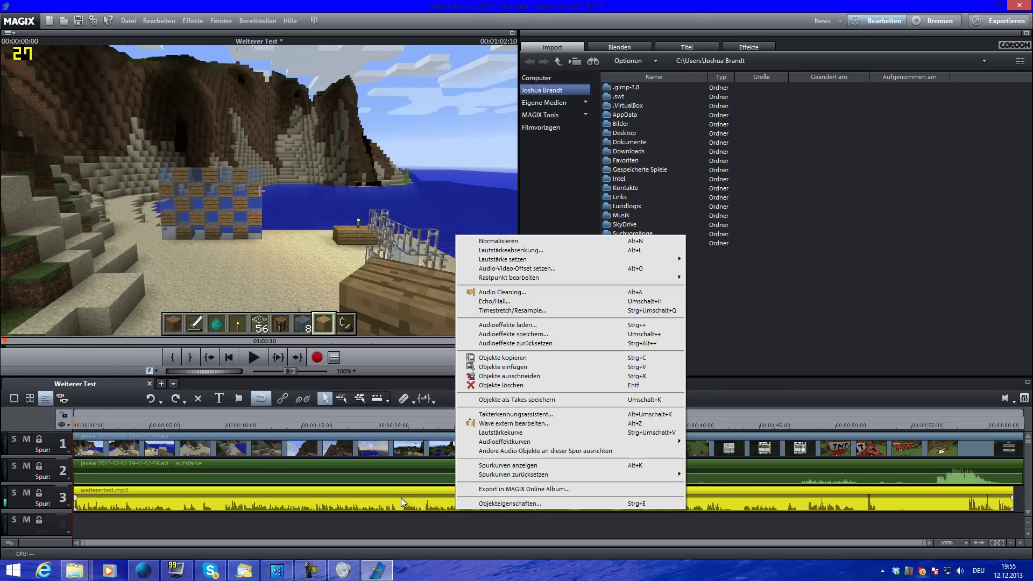
left_click(367, 4)
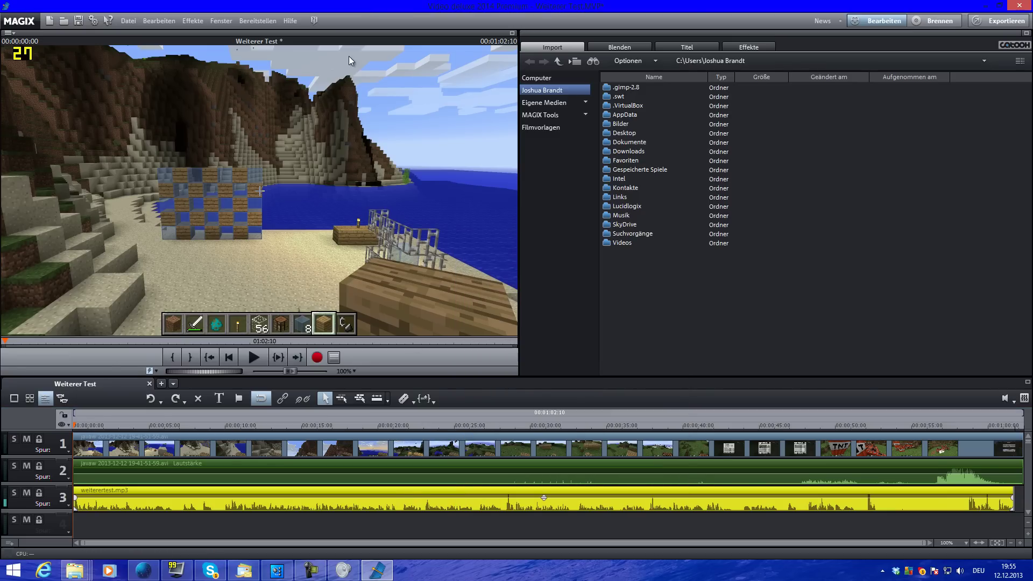
left_click(251, 354)
left_click(252, 359)
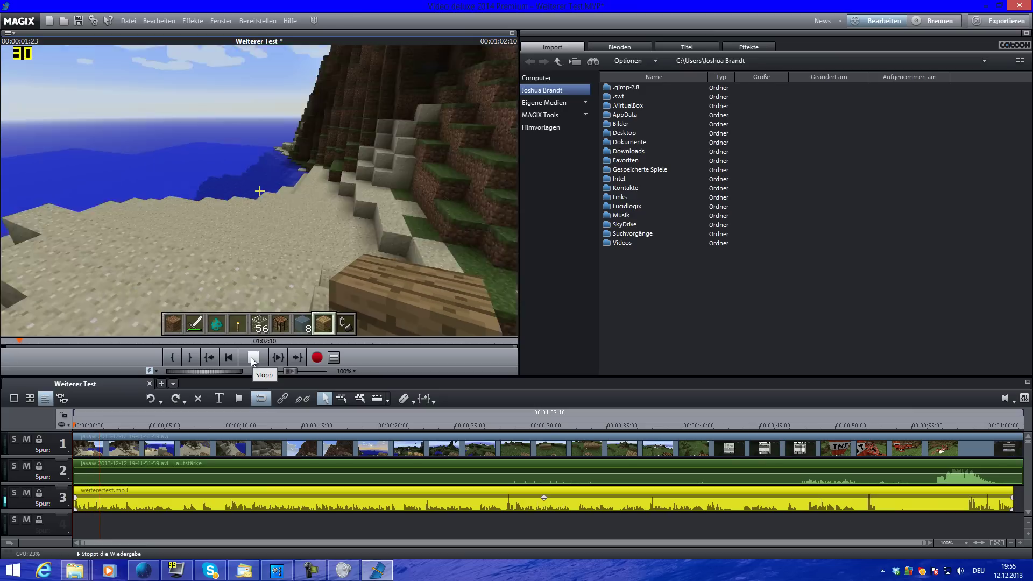
left_click(252, 358)
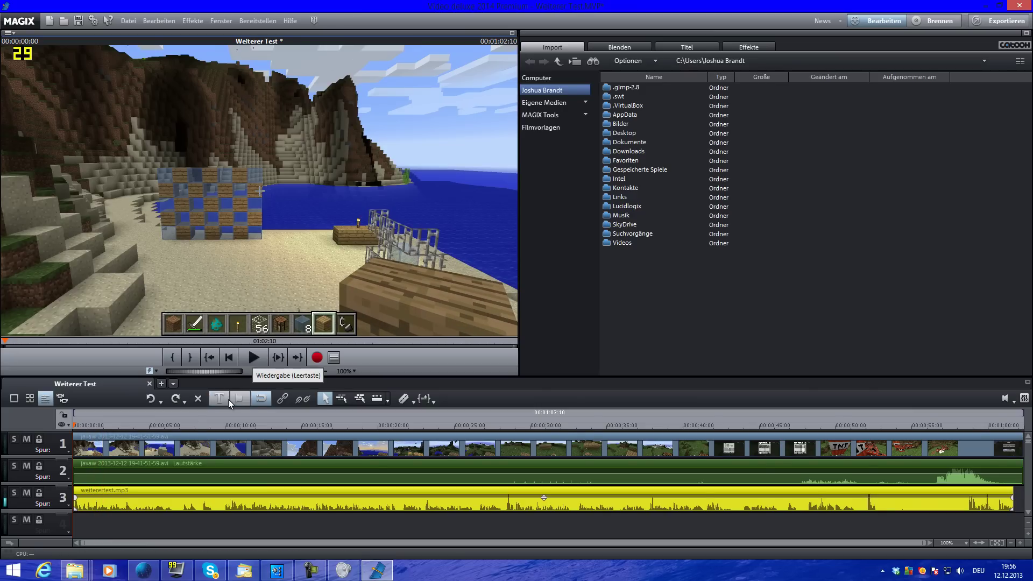
left_click_drag(108, 423, 506, 428)
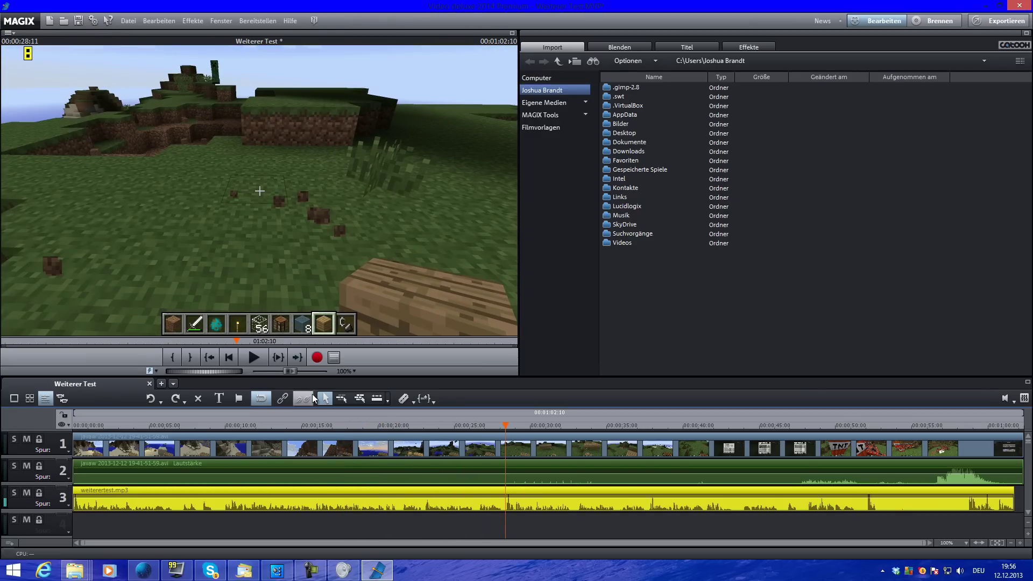
left_click(256, 358)
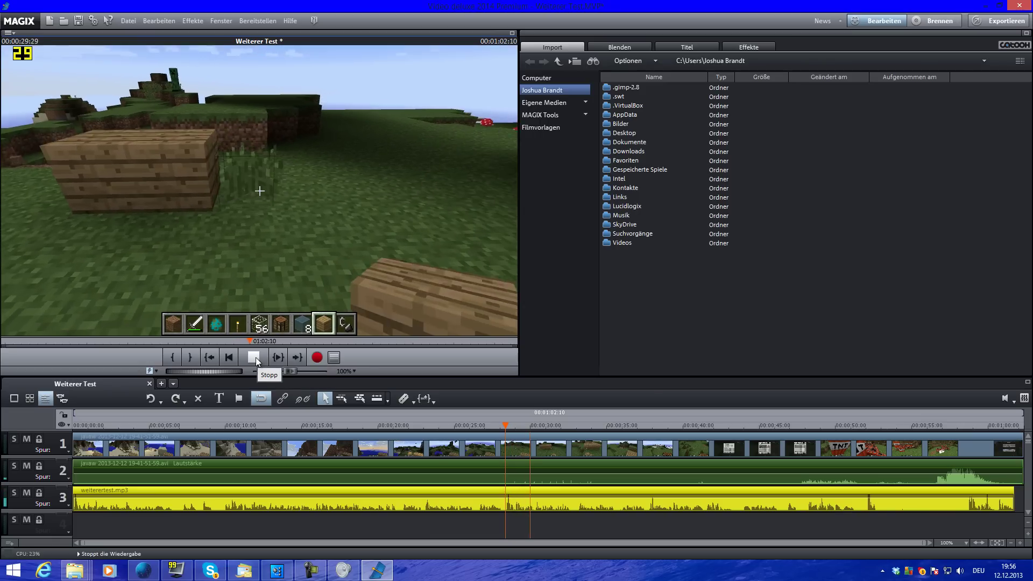
left_click(256, 357)
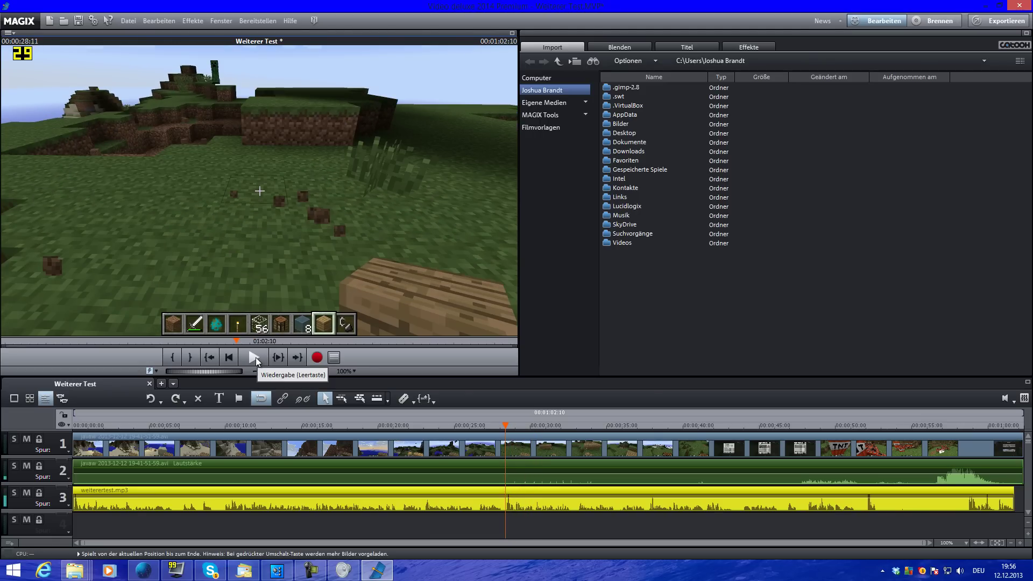
left_click(256, 357)
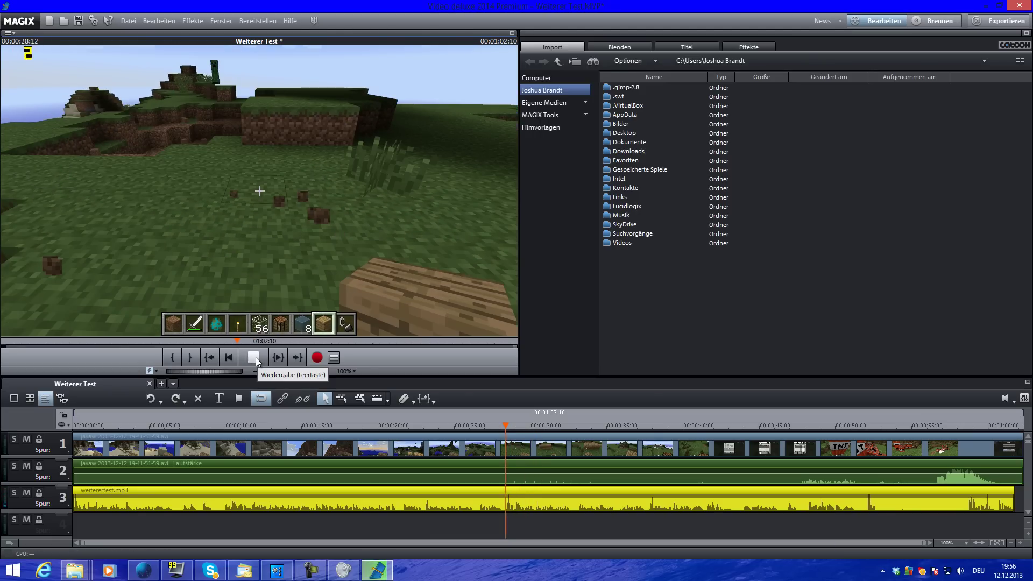
left_click(257, 357)
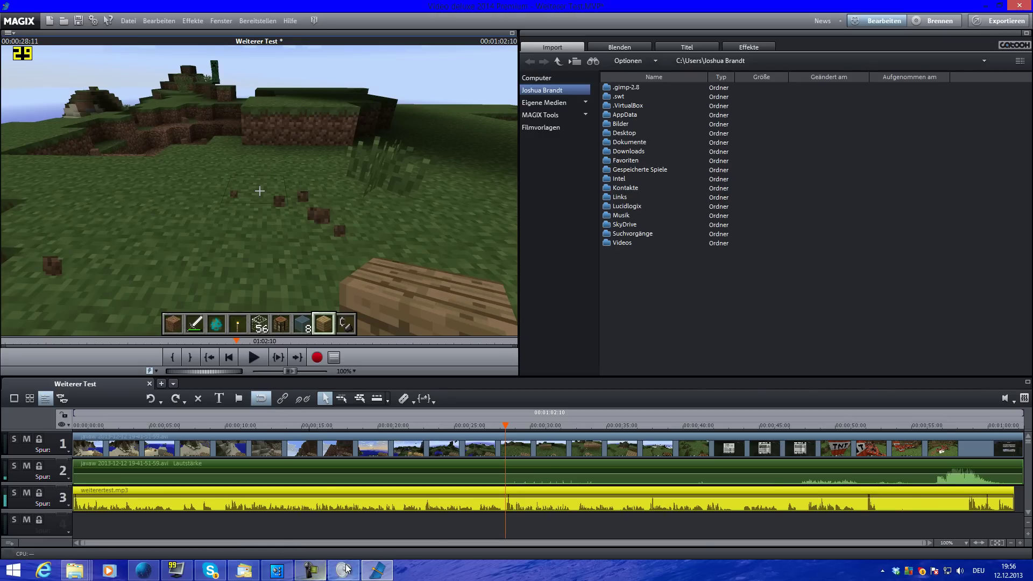
left_click(277, 570)
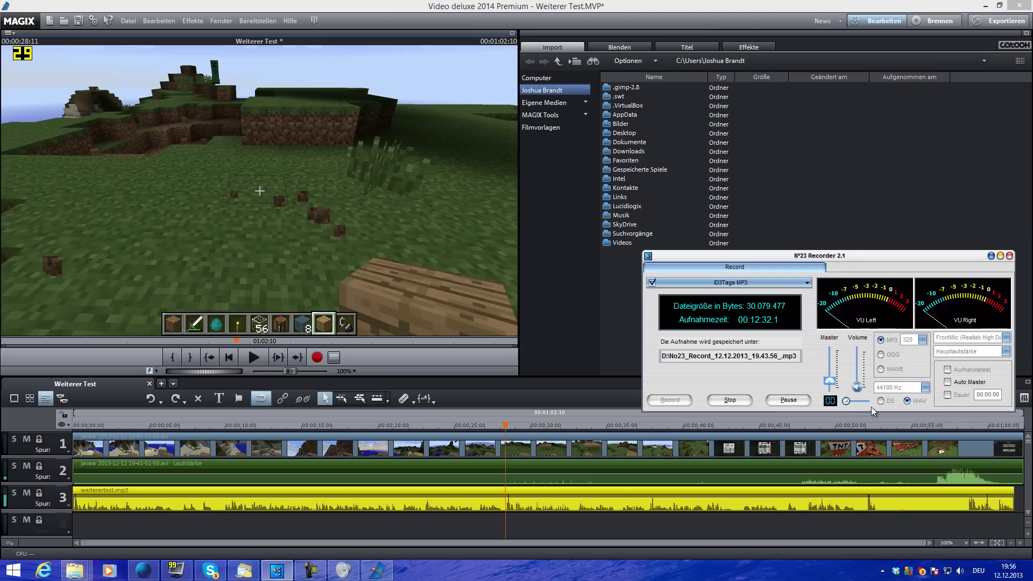
left_click(675, 420)
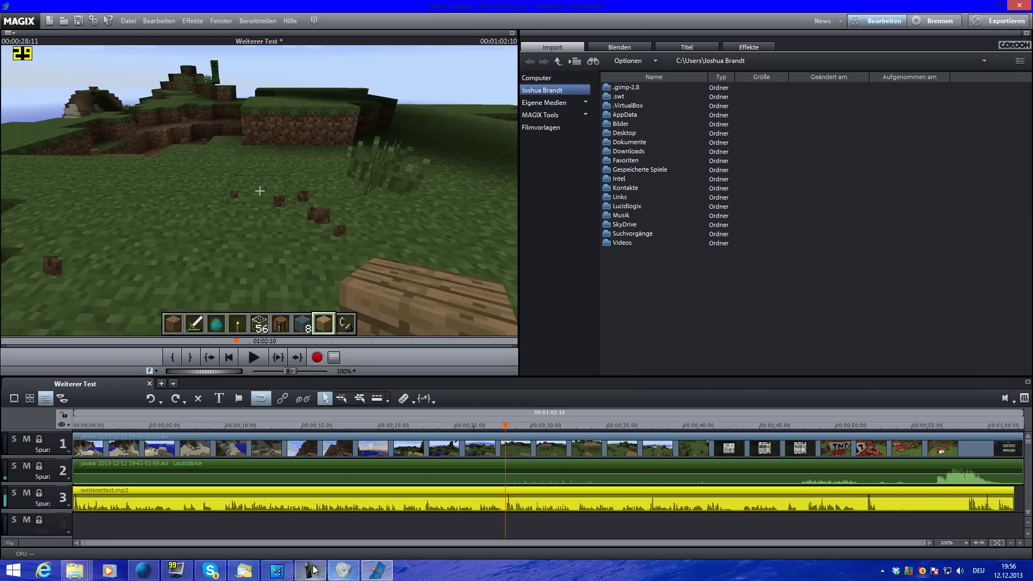
left_click(1009, 491)
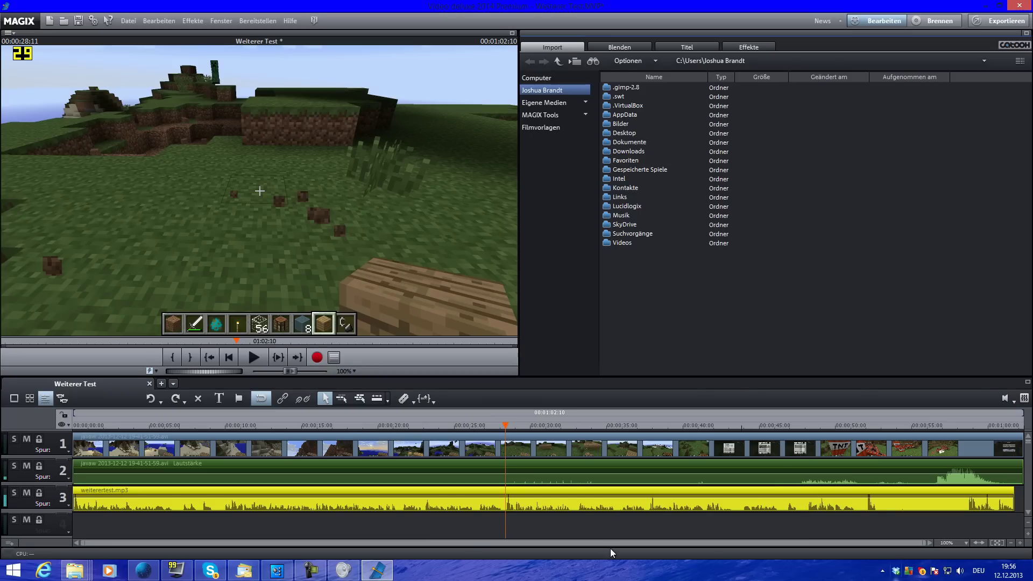
Zoom in around 28 seconds and shift the weiterertest.mp3 clip right, playing back to check sync.
mouse_move(481, 501)
left_click(1019, 544)
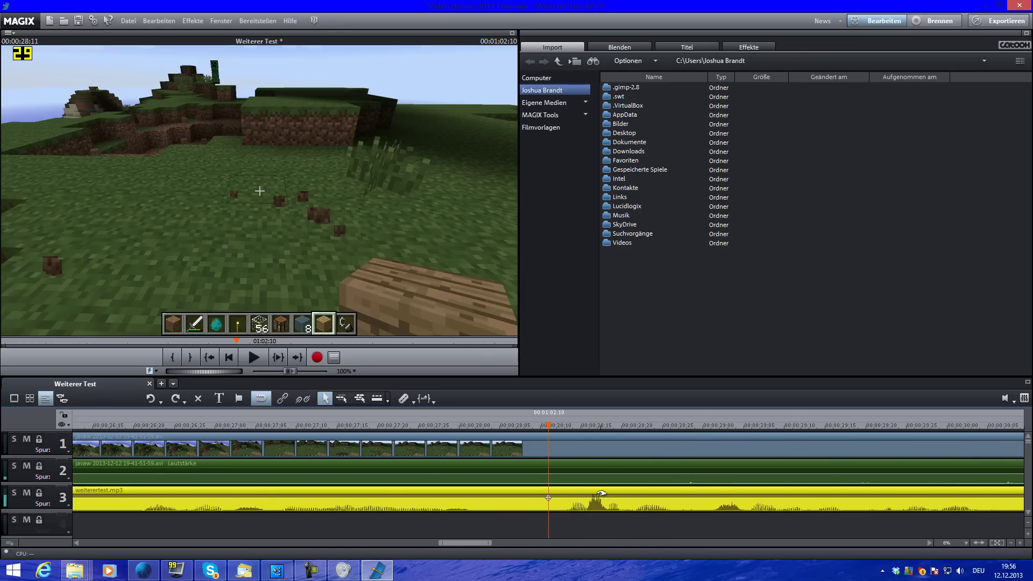
left_click_drag(568, 505, 587, 504)
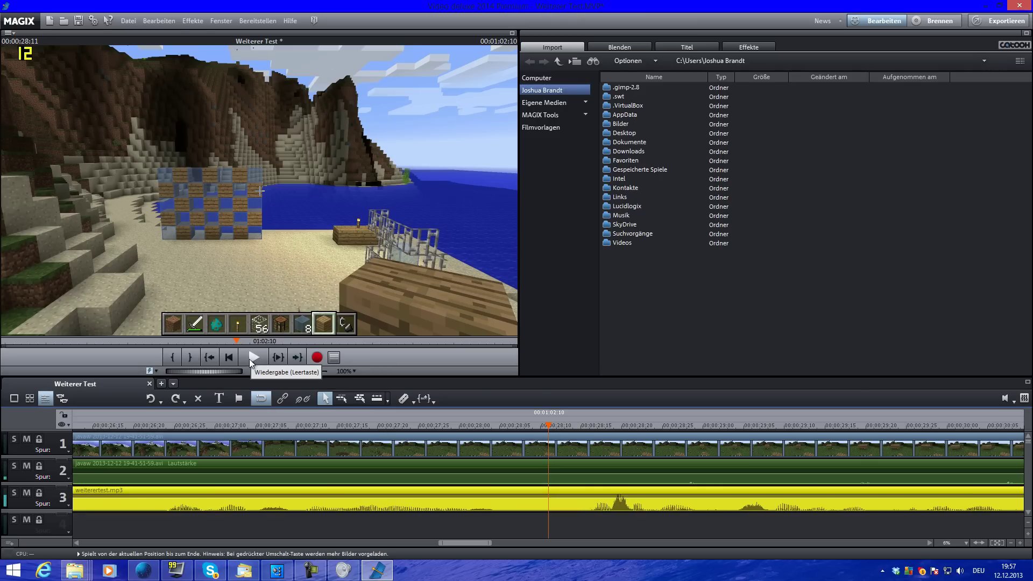
left_click(256, 357)
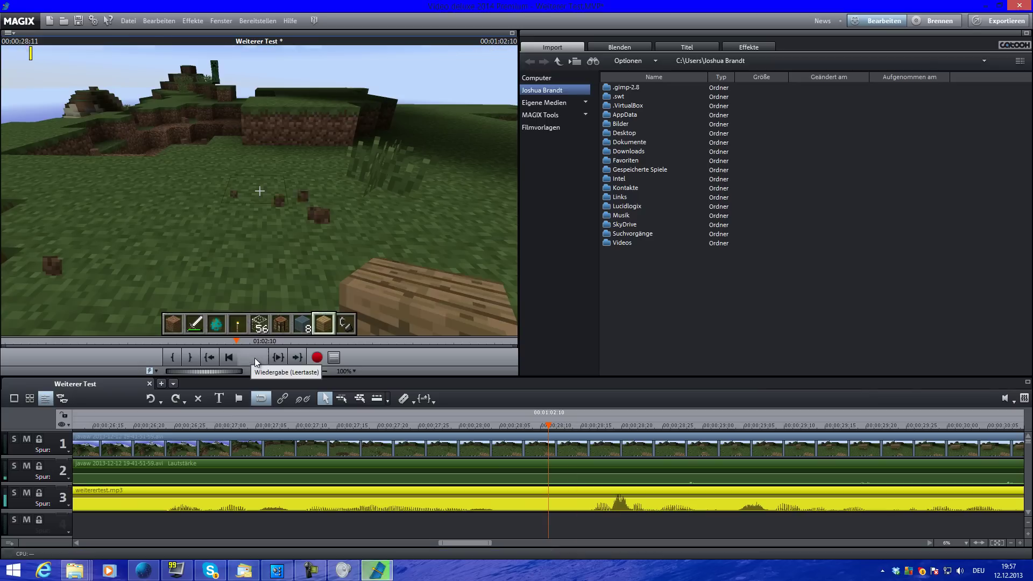
left_click(254, 357)
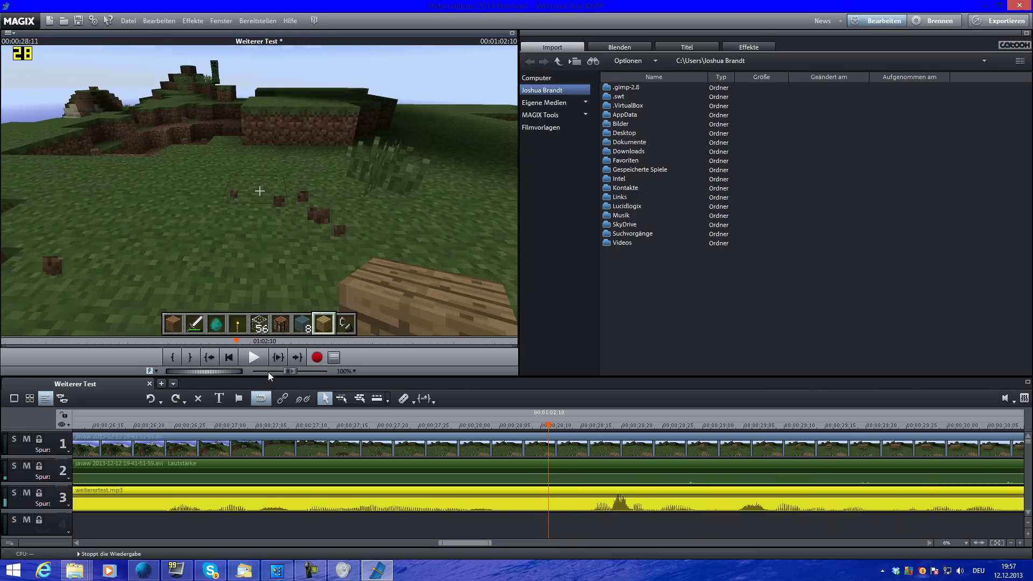
left_click_drag(547, 506, 559, 494)
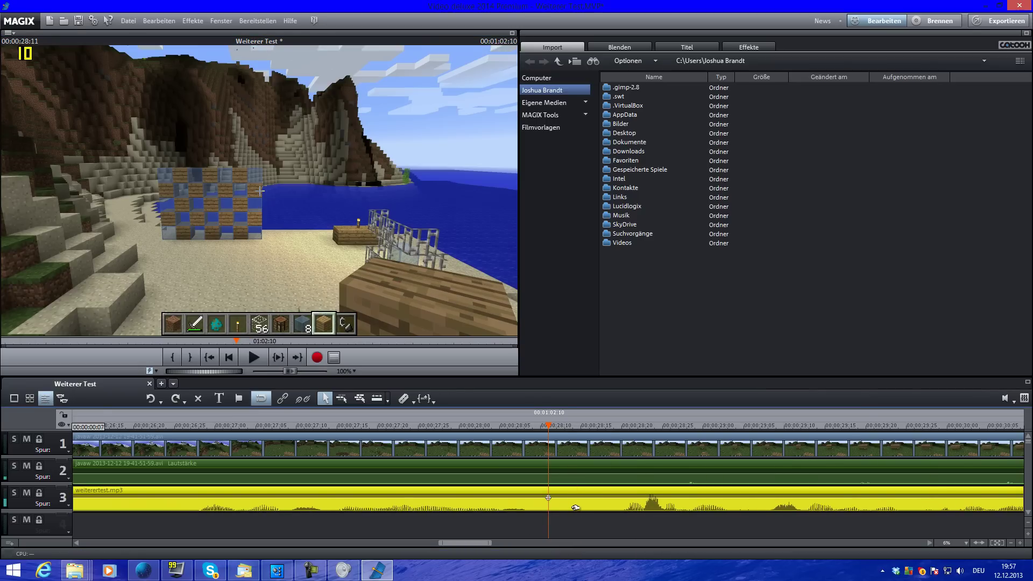
left_click(254, 363)
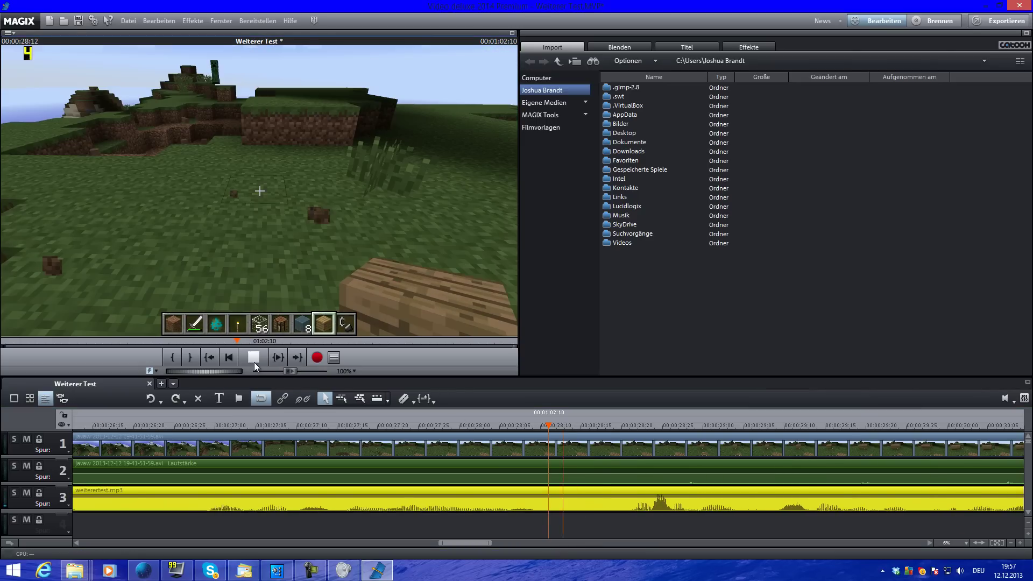
left_click(254, 363)
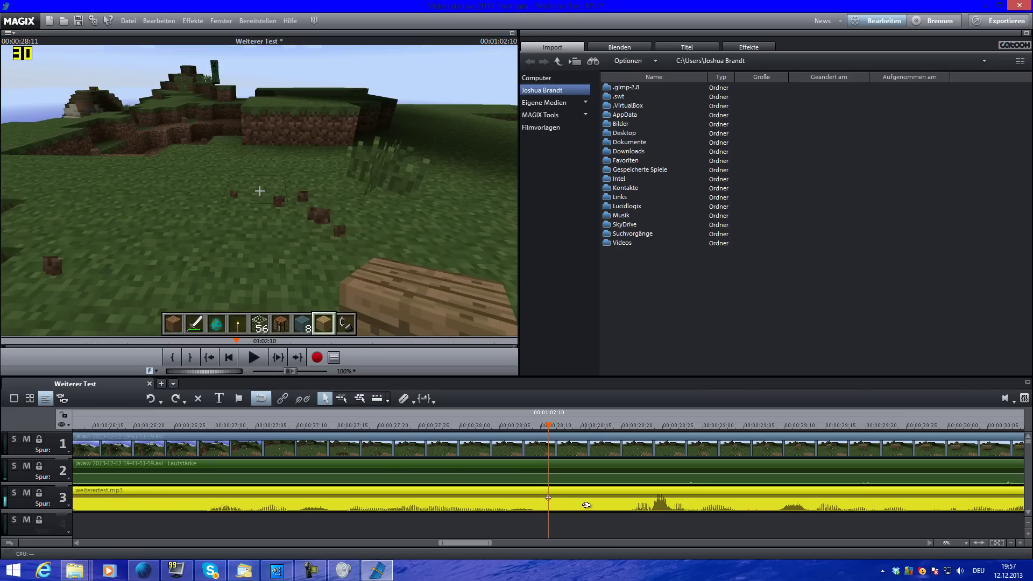
Nudge the mic clip further right twice, replaying each time to confirm sync.
left_click_drag(585, 508, 609, 507)
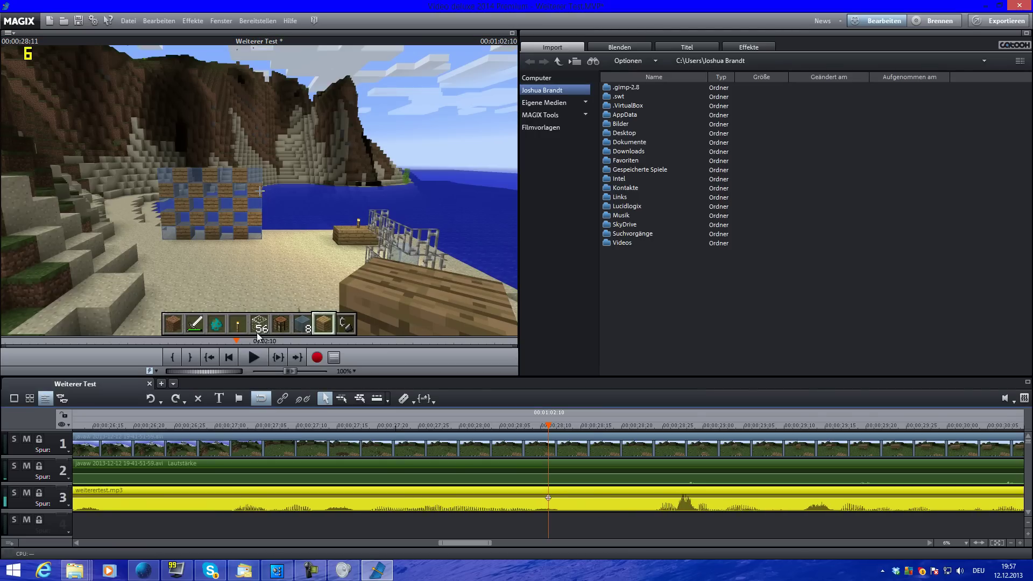
left_click(255, 358)
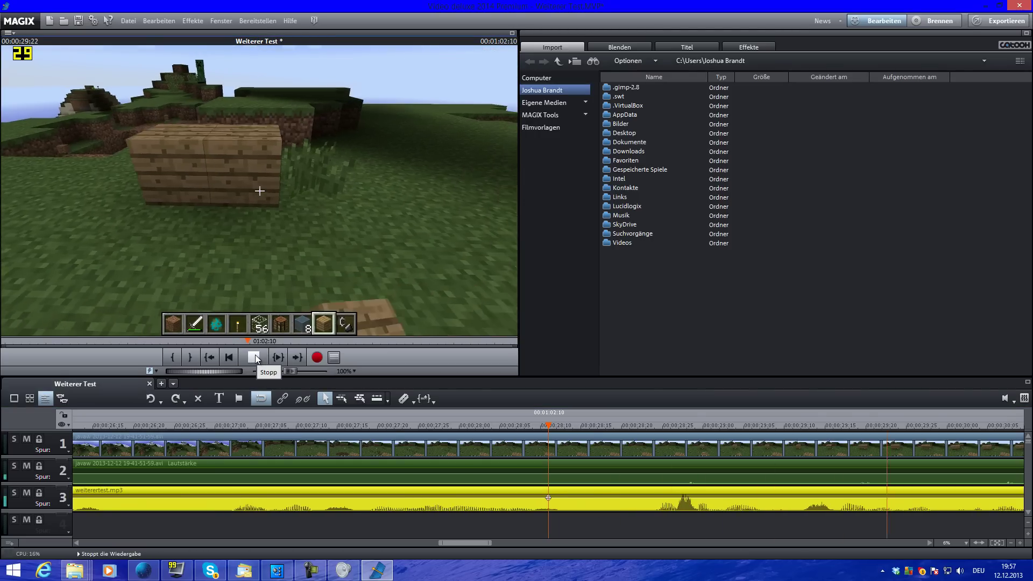
left_click(254, 357)
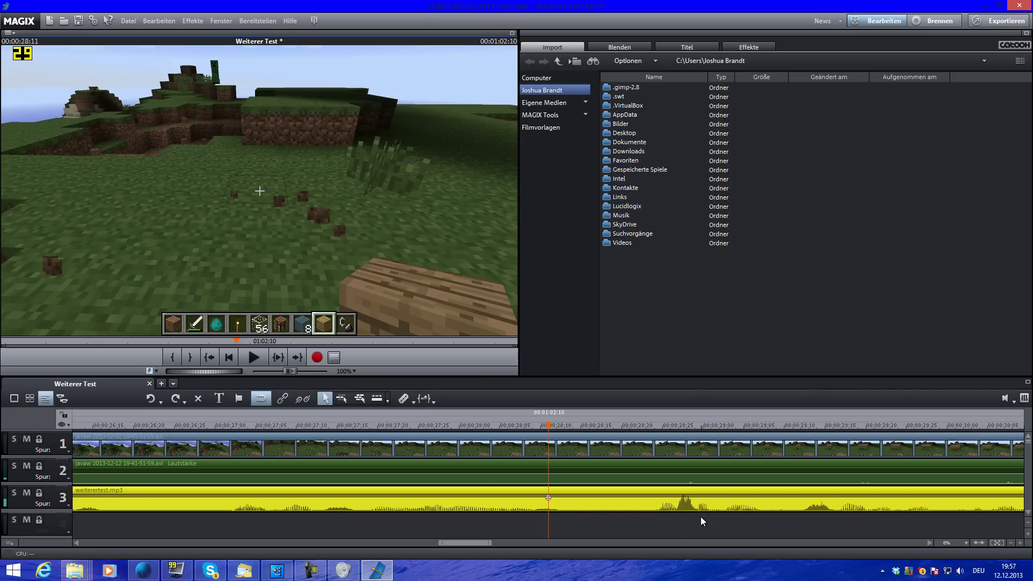
left_click_drag(590, 505, 606, 503)
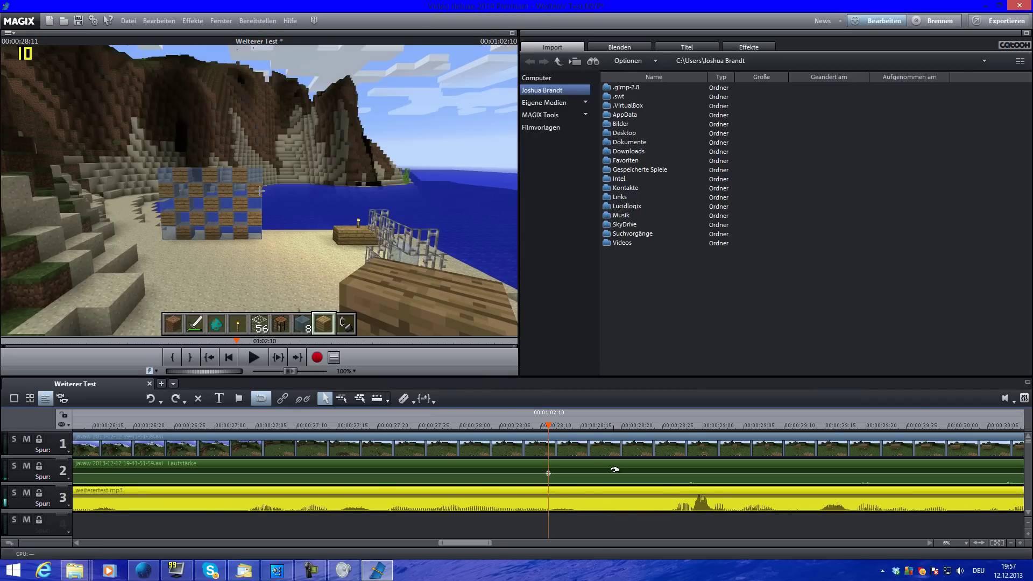
left_click(254, 357)
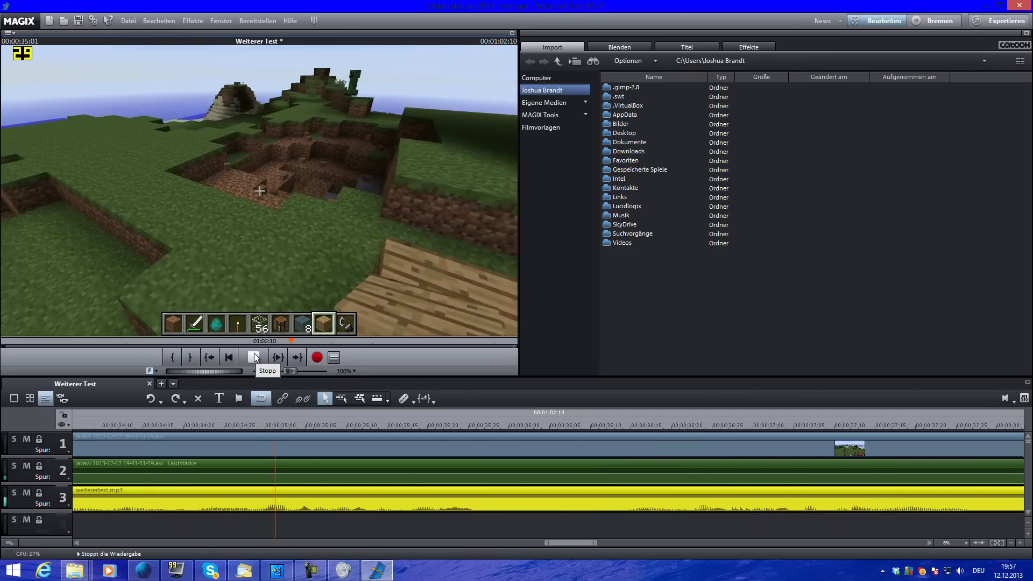
left_click(255, 357)
Show and hide the audio recorder window, then zoom the timeline out to the whole project.
left_click(277, 570)
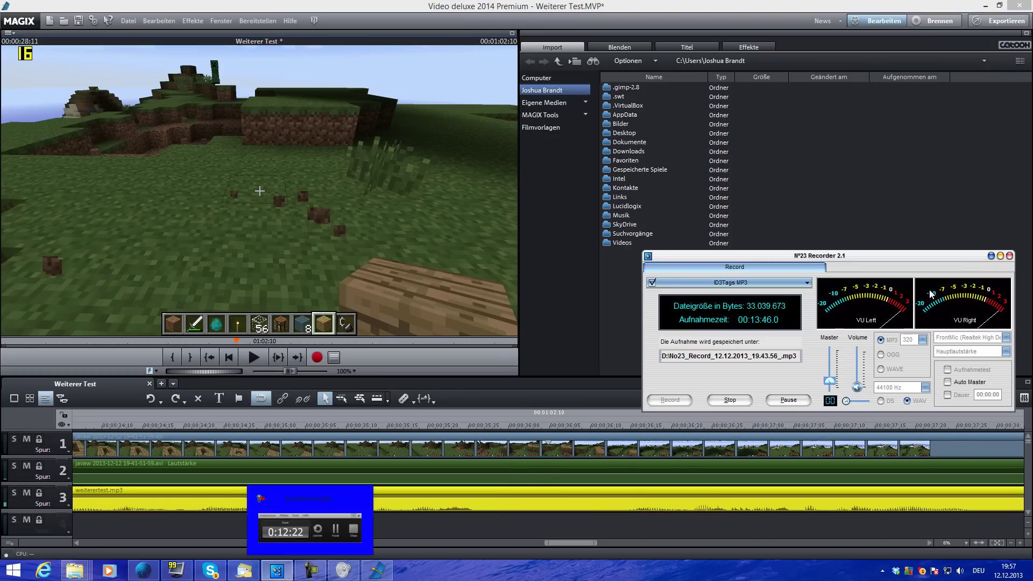
left_click(1001, 256)
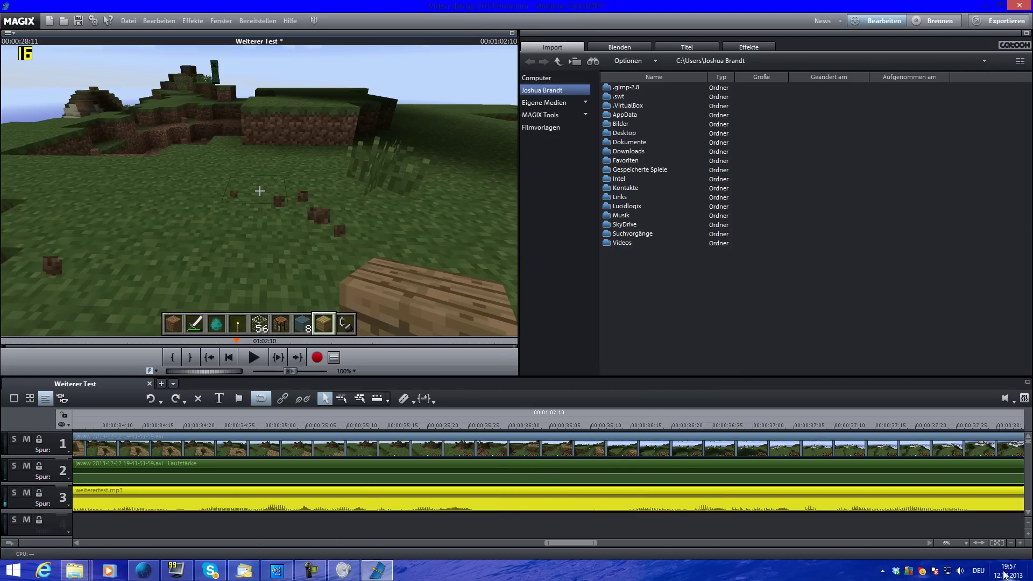
left_click(1011, 543)
left_click(1010, 544)
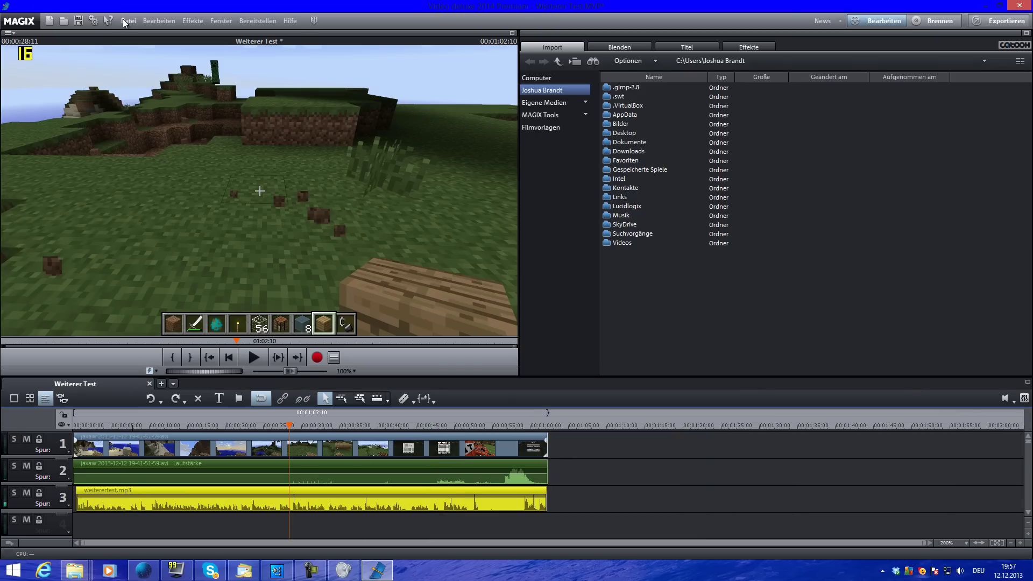
Start a Video als MPEG-4 export from the Datei menu, leaving the preset unchanged.
left_click(128, 20)
mouse_move(218, 103)
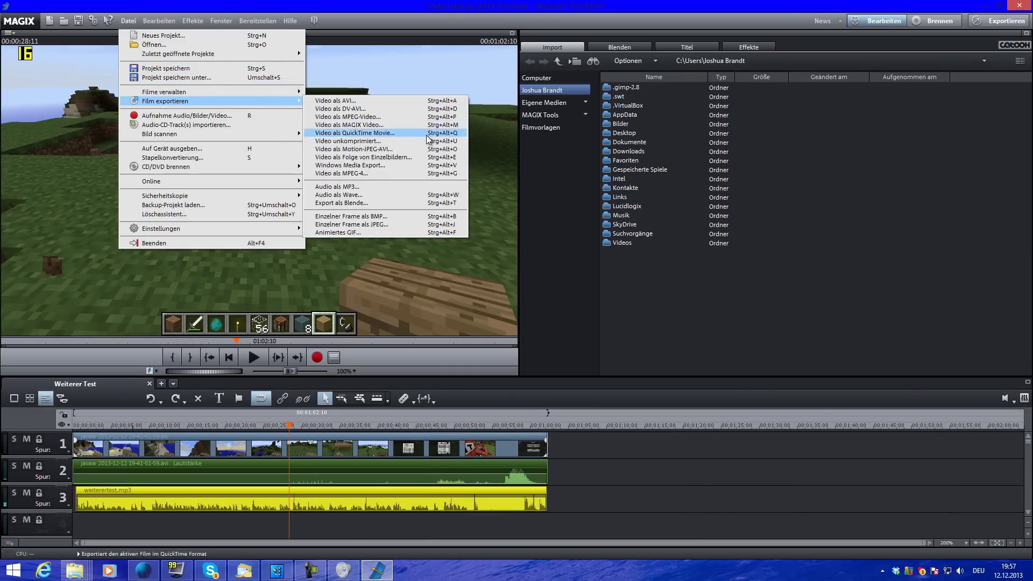
left_click(379, 173)
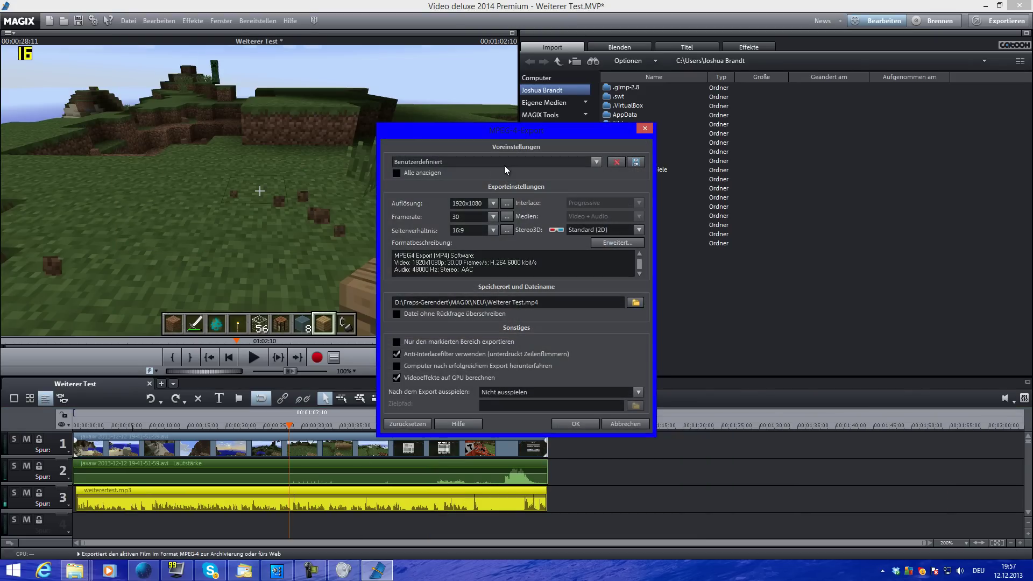
left_click(505, 166)
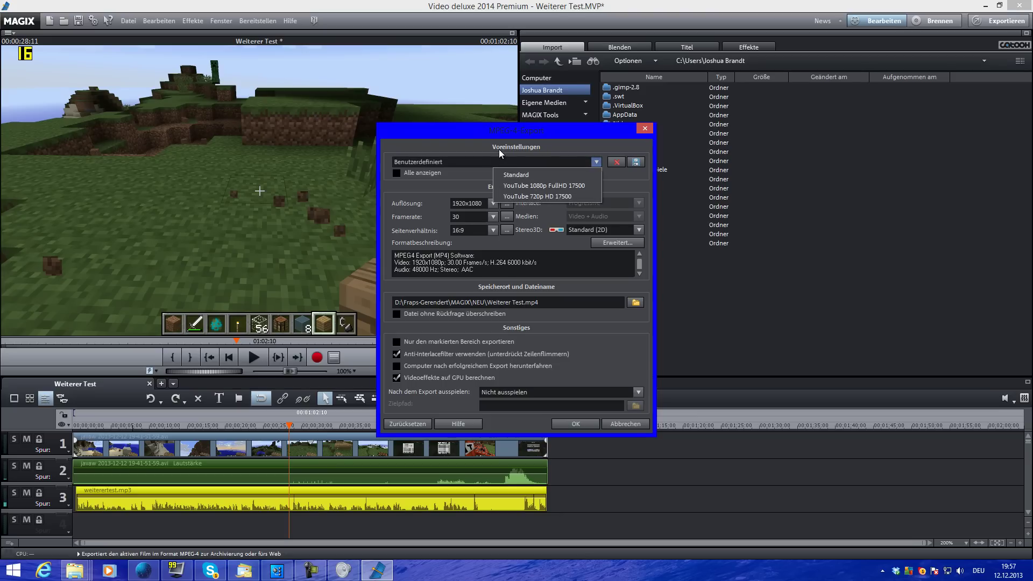
left_click(499, 149)
Keep 1920x1080, 30 fps and 16:9 for the export, then open Erweitert settings.
left_click(472, 204)
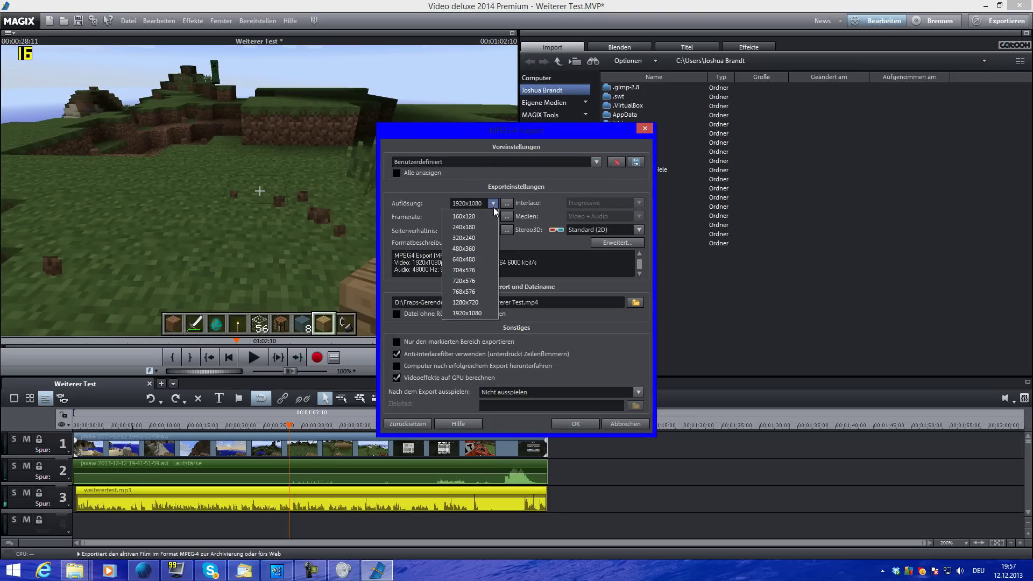
left_click(493, 203)
left_click(462, 216)
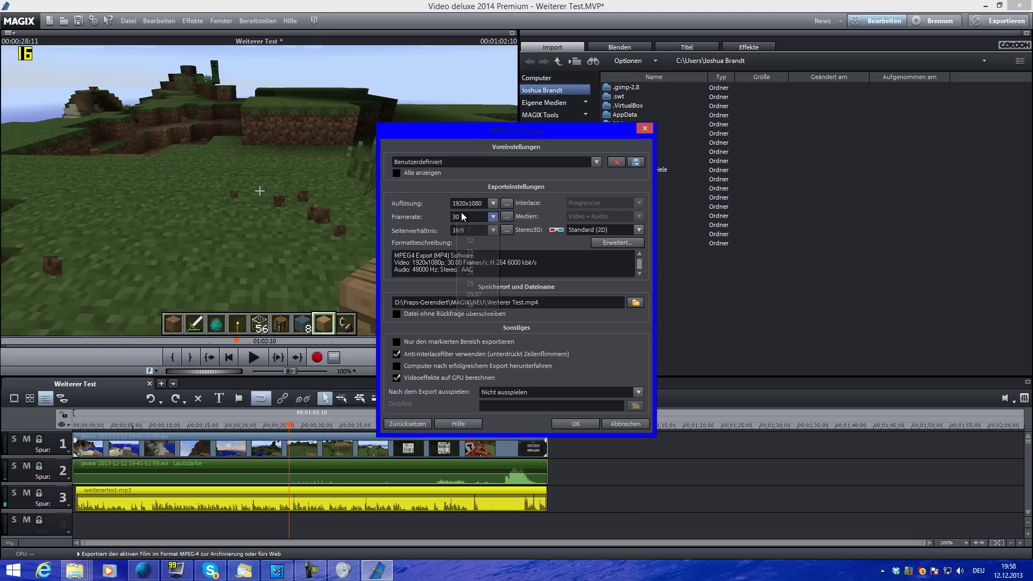
left_click(411, 219)
left_click(471, 231)
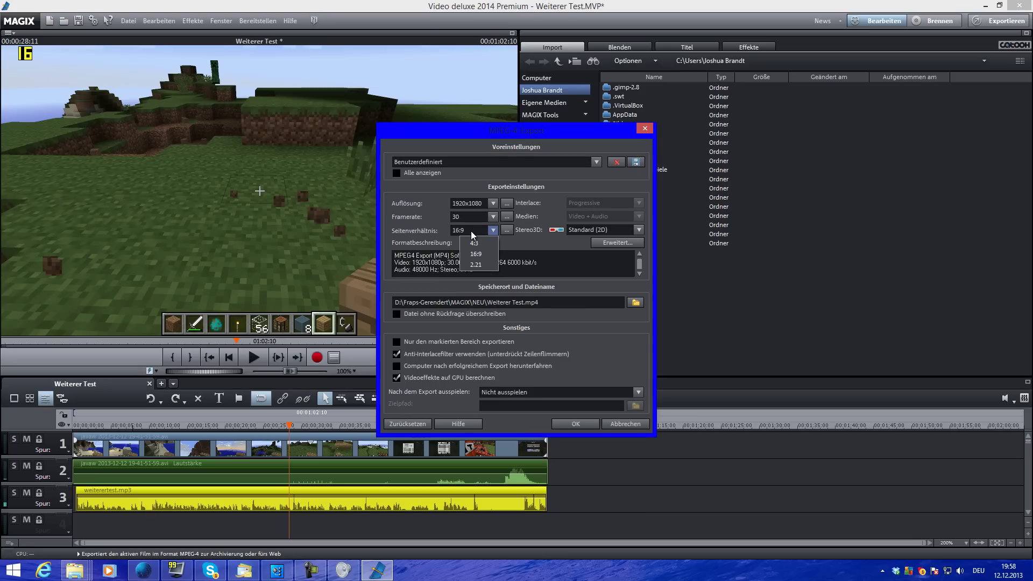
left_click(412, 235)
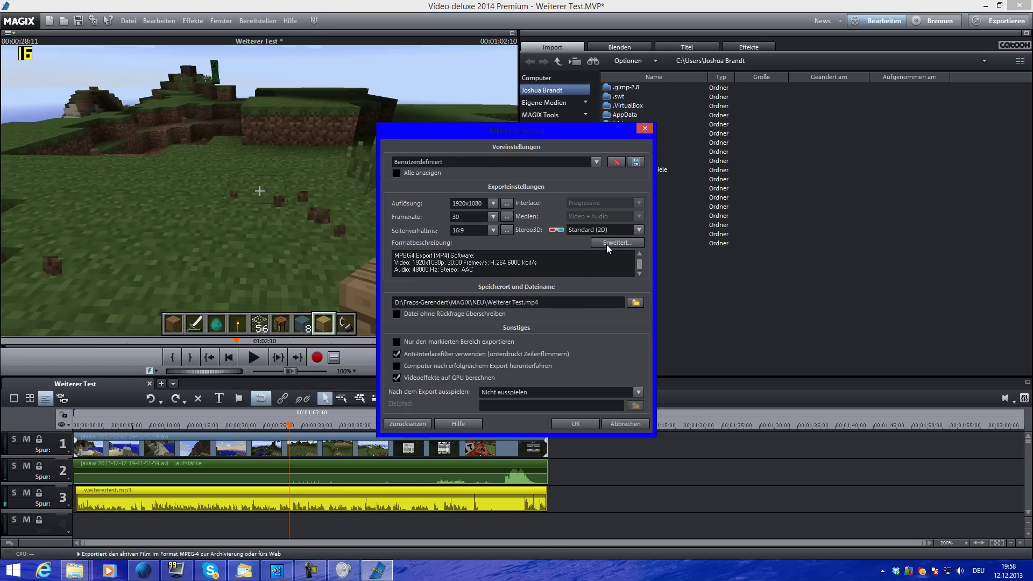
left_click(606, 243)
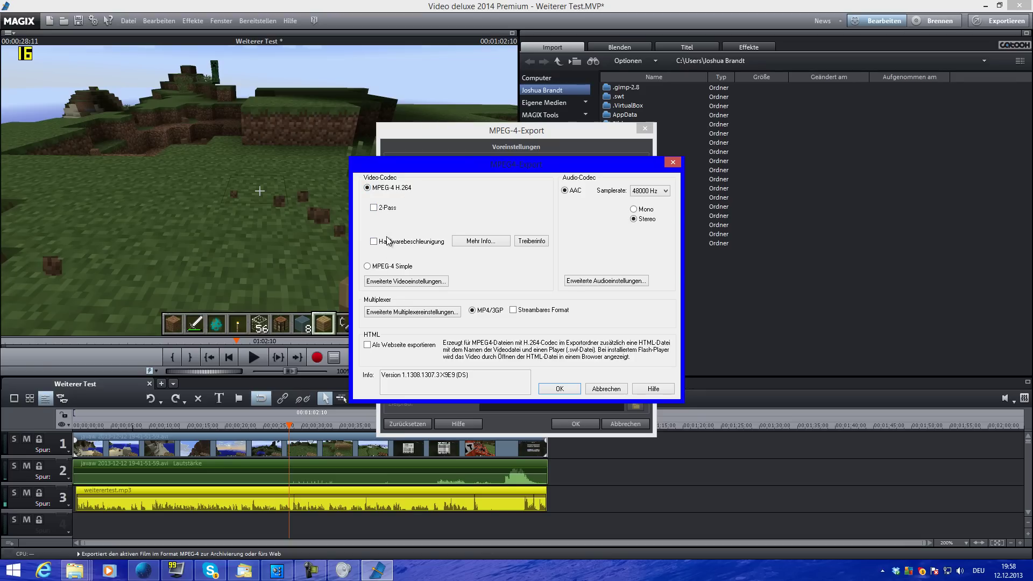
Set AVC preset and profile to High and performance to 15 (best quality), keeping Software encoder and Auto level.
left_click(396, 282)
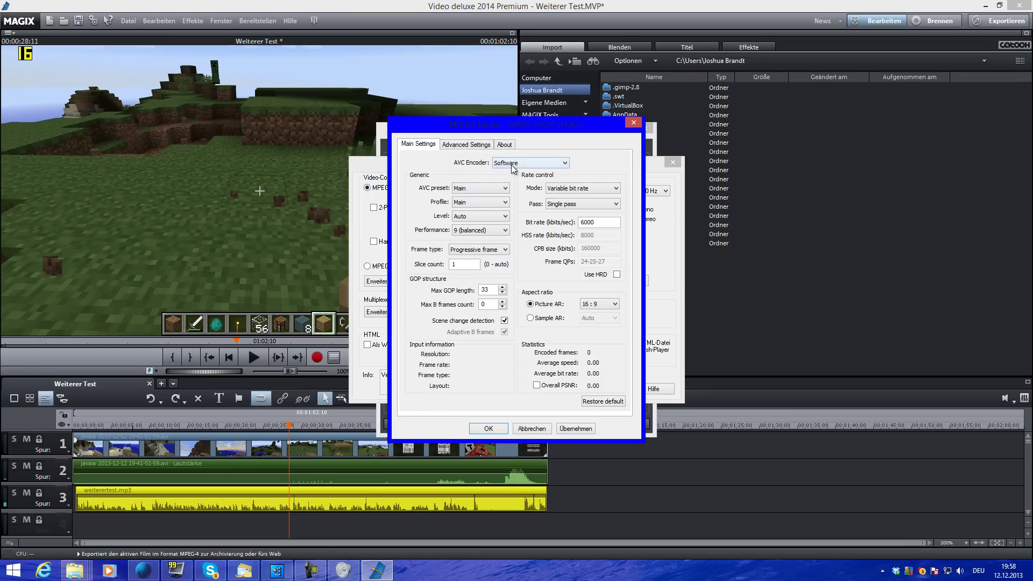
left_click(512, 163)
left_click(511, 164)
left_click(473, 189)
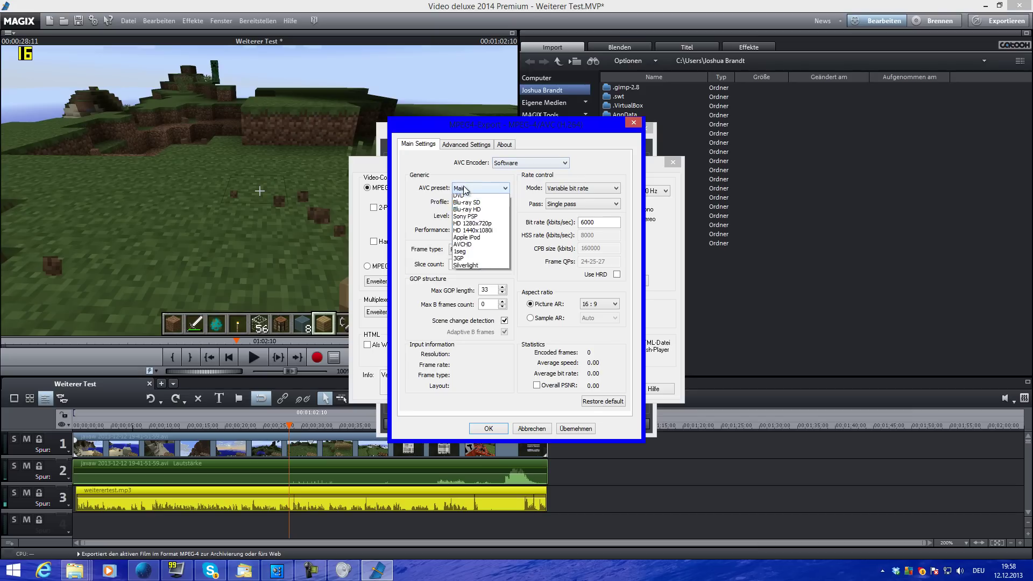
left_click(470, 205)
left_click(469, 203)
left_click(464, 222)
left_click(461, 216)
left_click(460, 221)
left_click(462, 230)
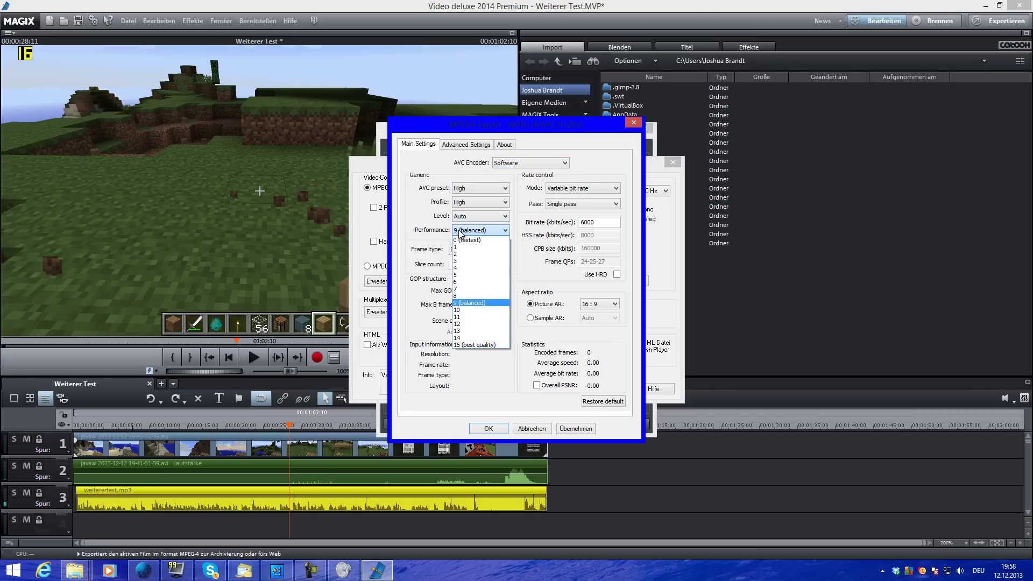
left_click(481, 347)
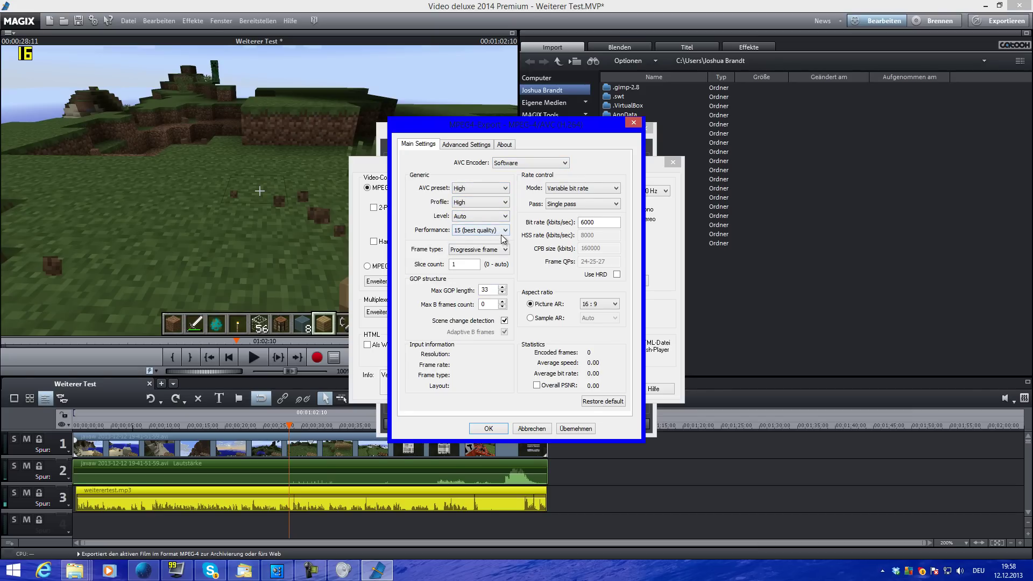
Keep variable bit rate with single pass and enter 10000 kbit/s as the bit rate.
left_click(566, 189)
left_click(566, 189)
left_click(561, 205)
left_click(571, 210)
double_click(601, 222)
type("800")
Accept the H.264 settings and keep the 48000 Hz audio sample rate.
left_click(488, 428)
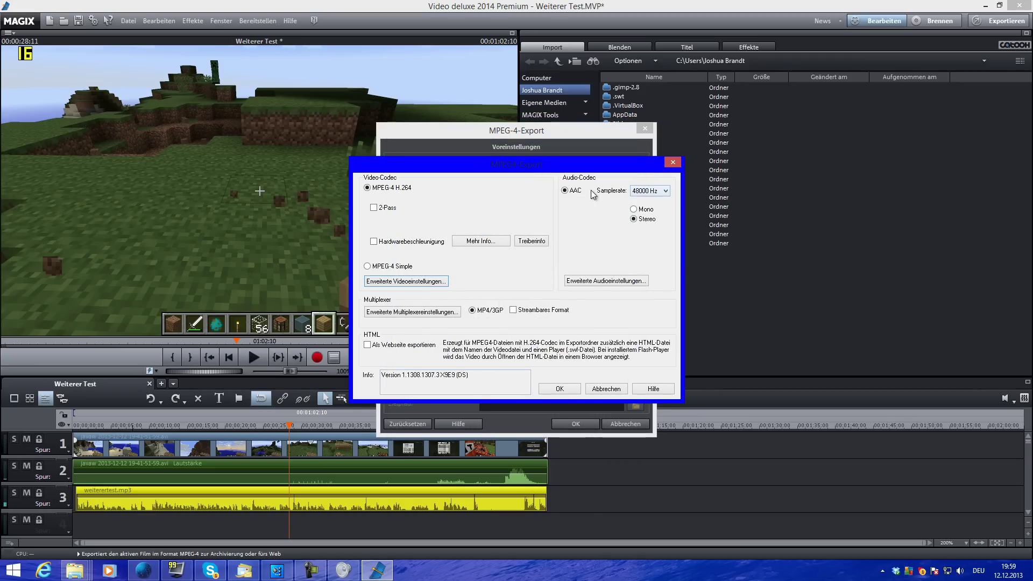
left_click(645, 191)
left_click(646, 193)
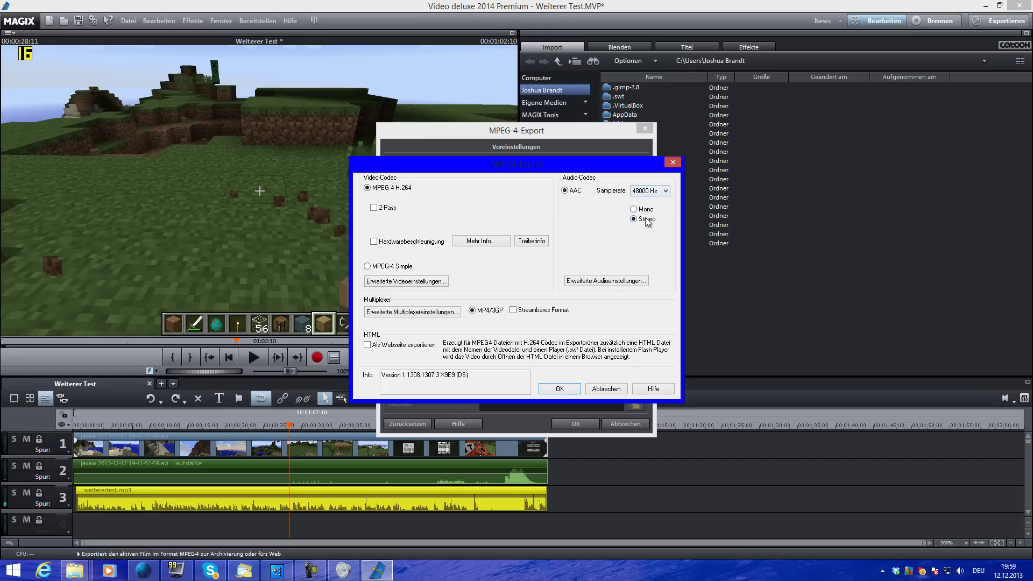
Set AAC audio to 320 kbps variable bitrate, confirm both dialogs, and browse for the save location.
left_click(596, 280)
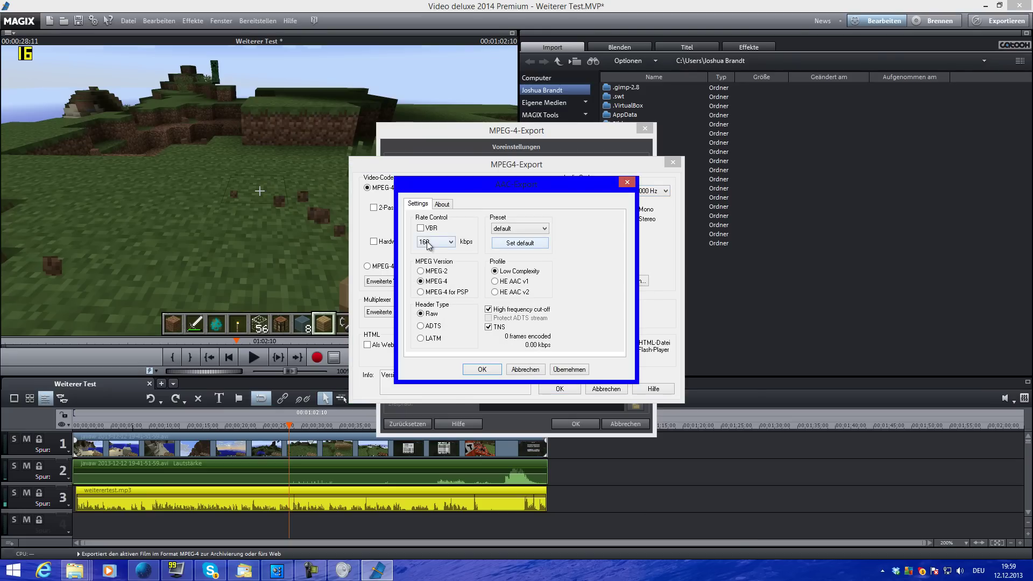
left_click(431, 242)
left_click(431, 412)
left_click(430, 230)
left_click(482, 370)
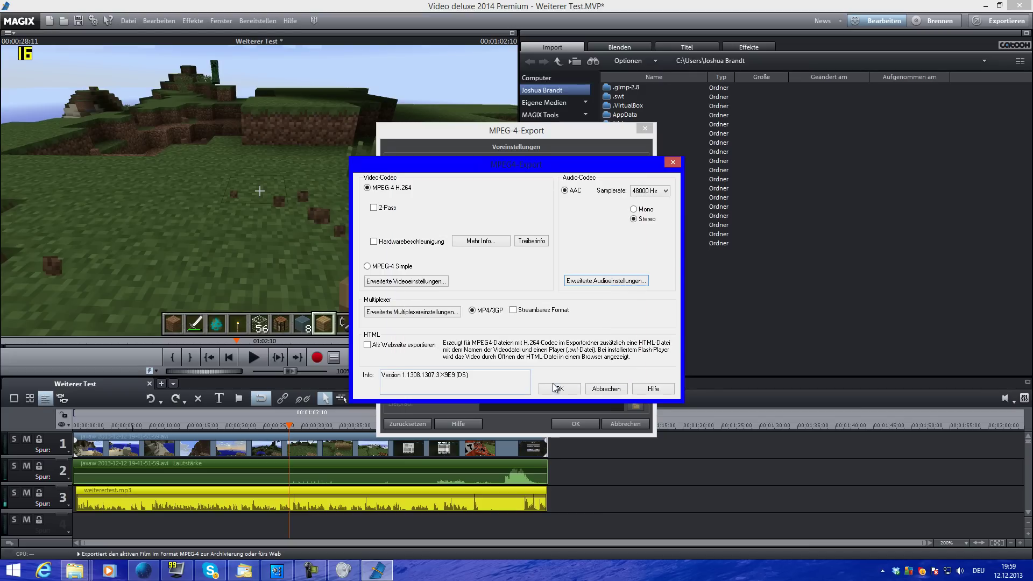
left_click(557, 388)
left_click(635, 304)
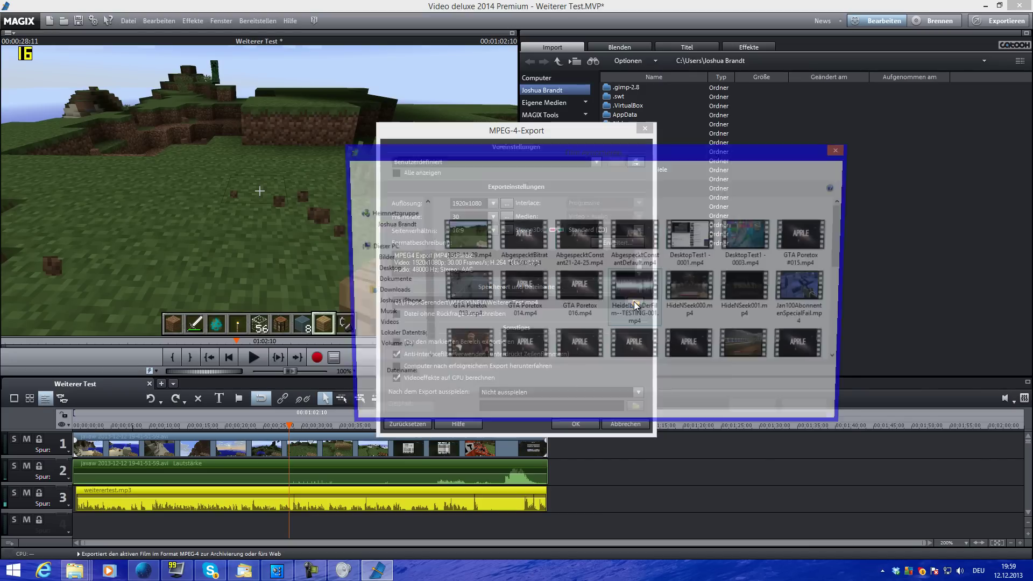
Create a RENDERN folder on Volume (D:), open it, and save the export there as MAGIX.mp4.
left_click(387, 349)
left_click(451, 188)
type("RENDERN")
key("Return")
key("Return")
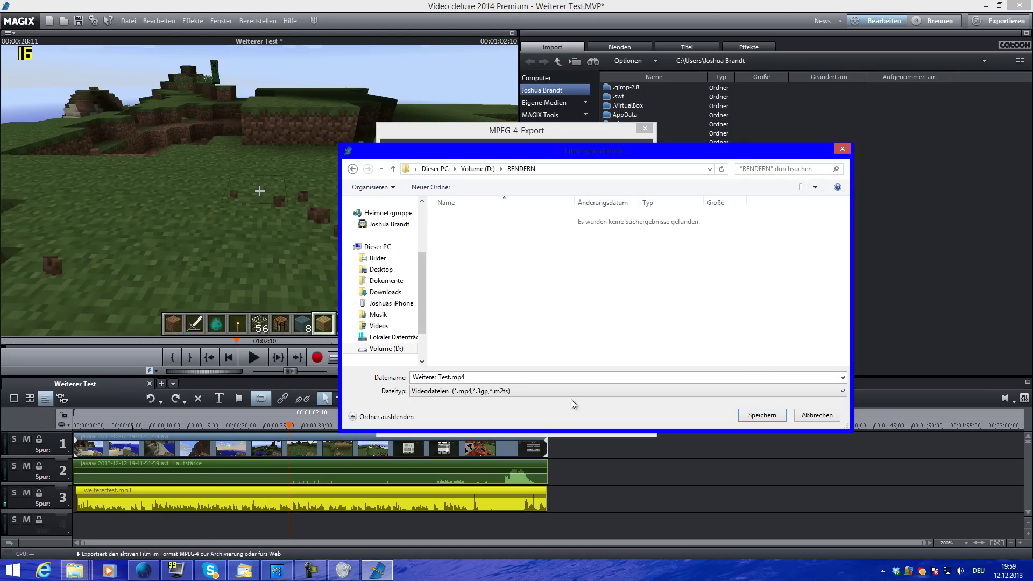
left_click(508, 377)
type("MAGIX")
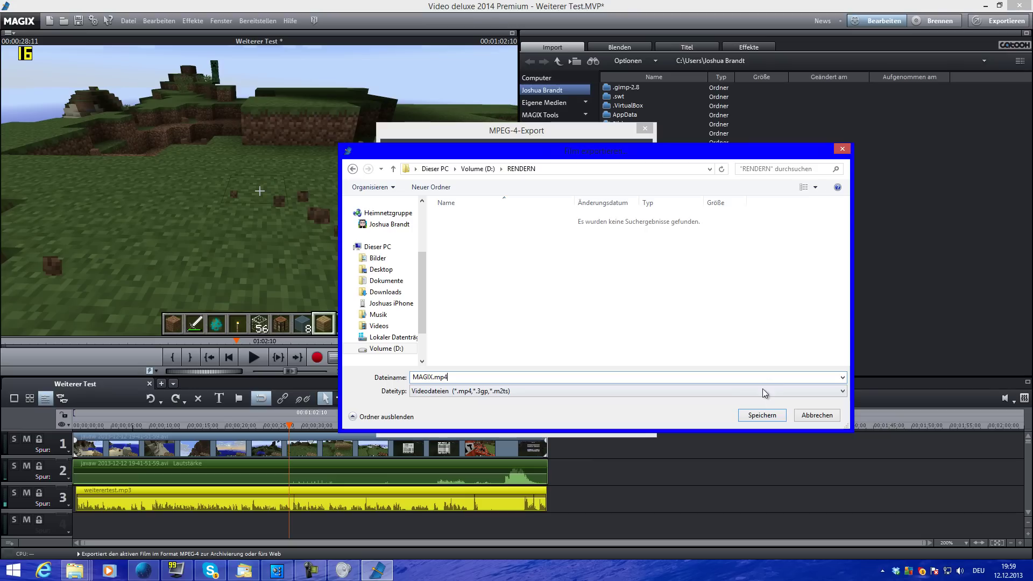
left_click(762, 415)
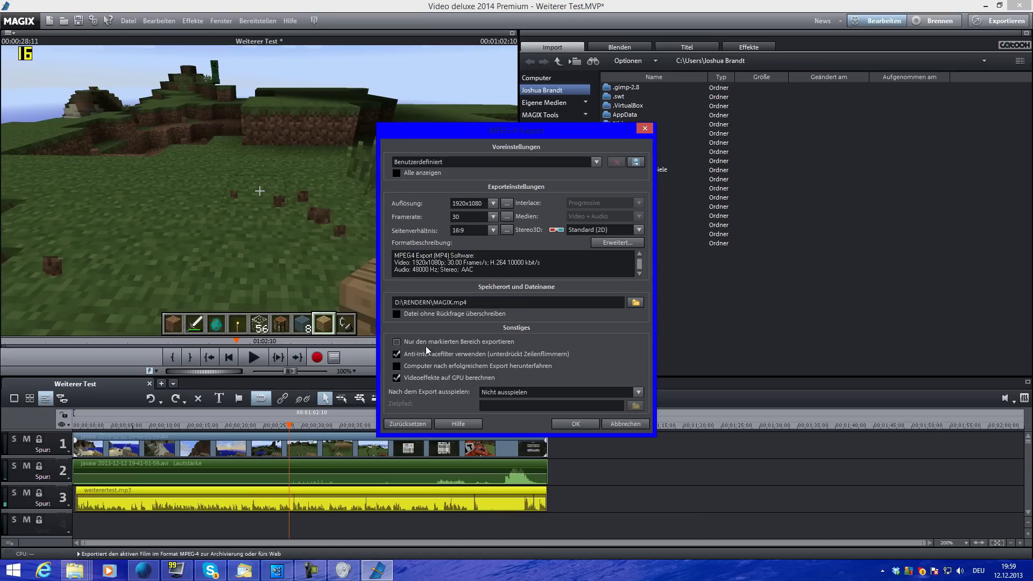
Start the MAGIX.mp4 export with preview, cancel it, and close Weiterer Test without saving.
left_click(566, 426)
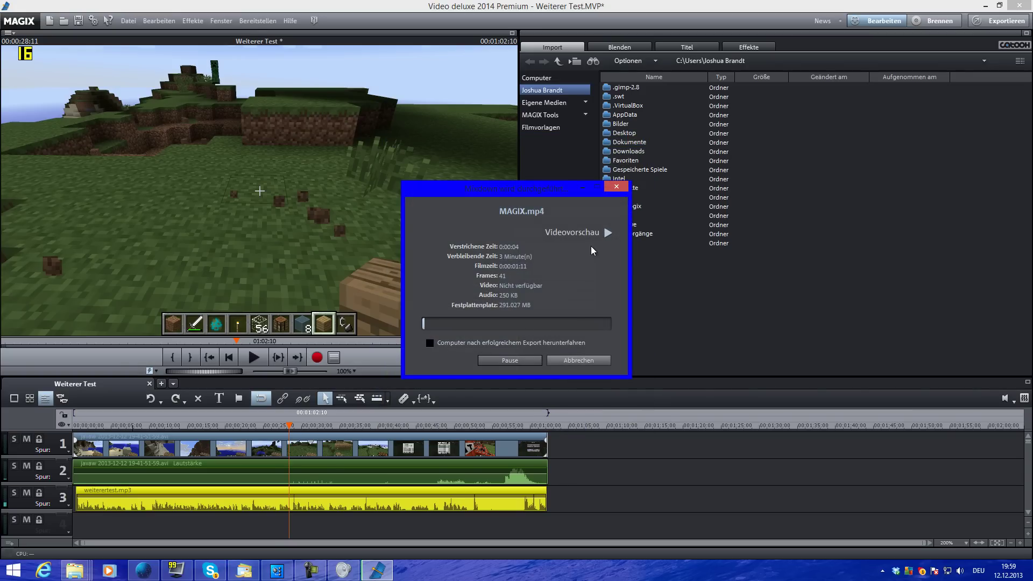
left_click(608, 232)
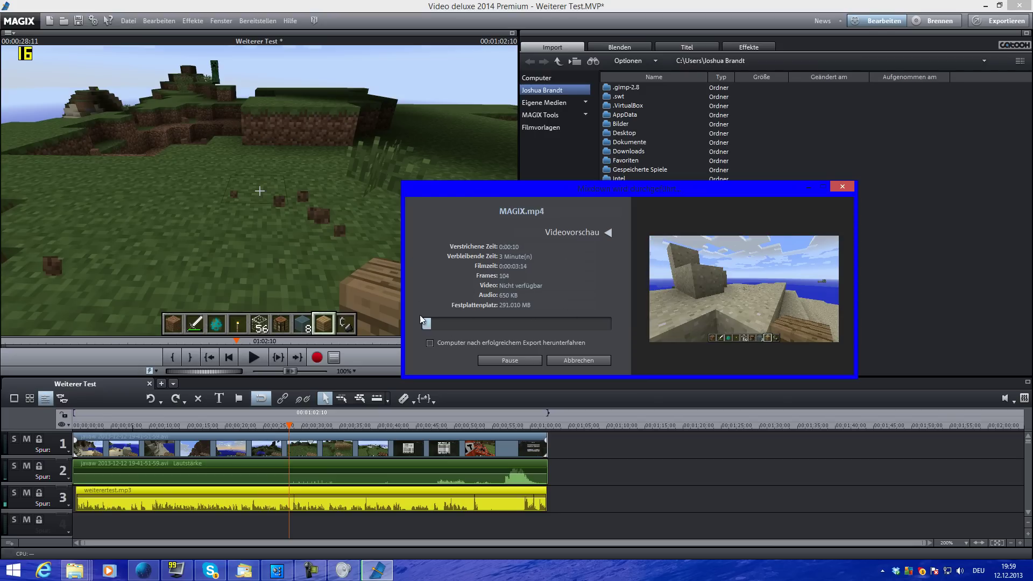
left_click(582, 362)
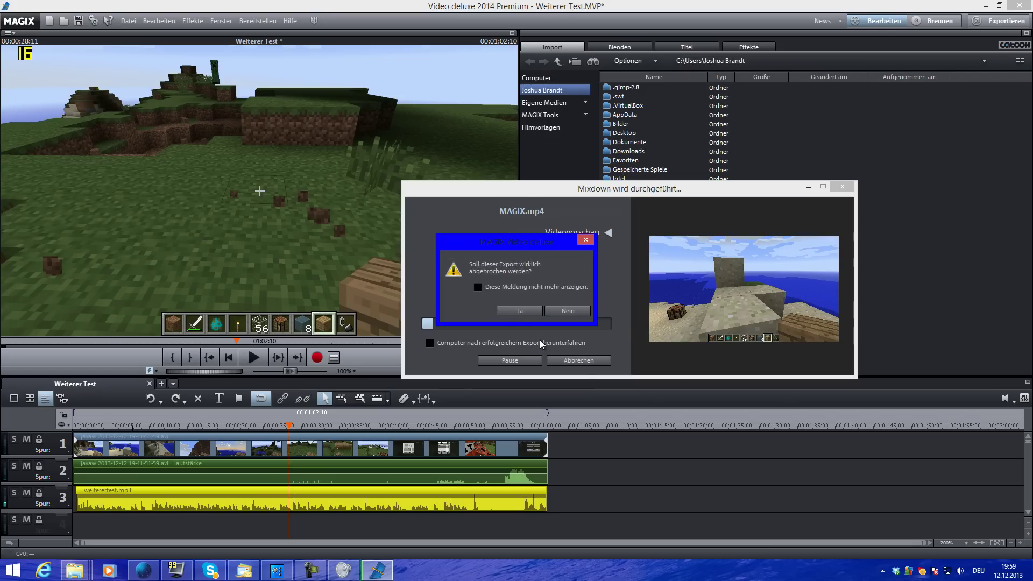
left_click(517, 312)
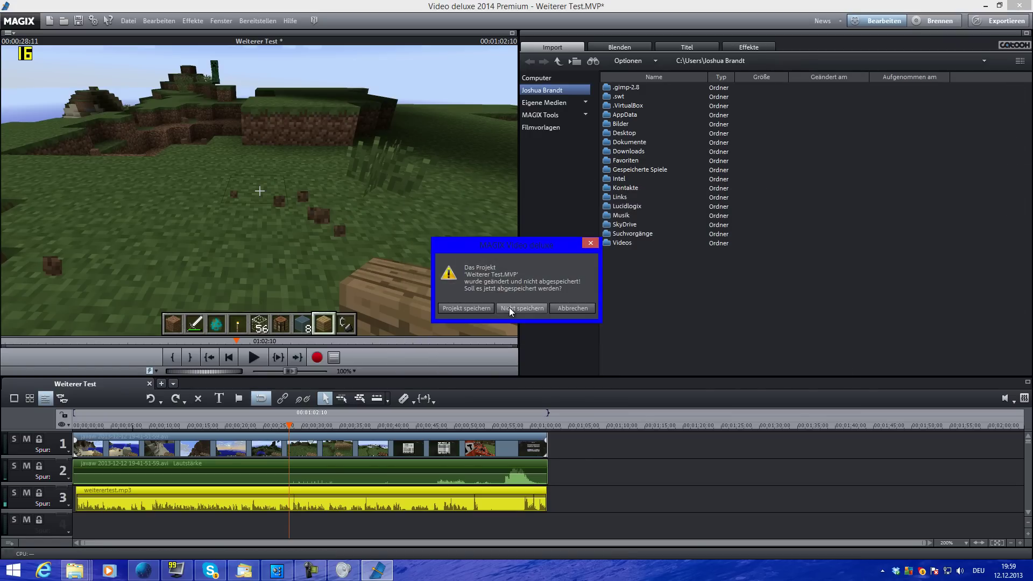
left_click(514, 308)
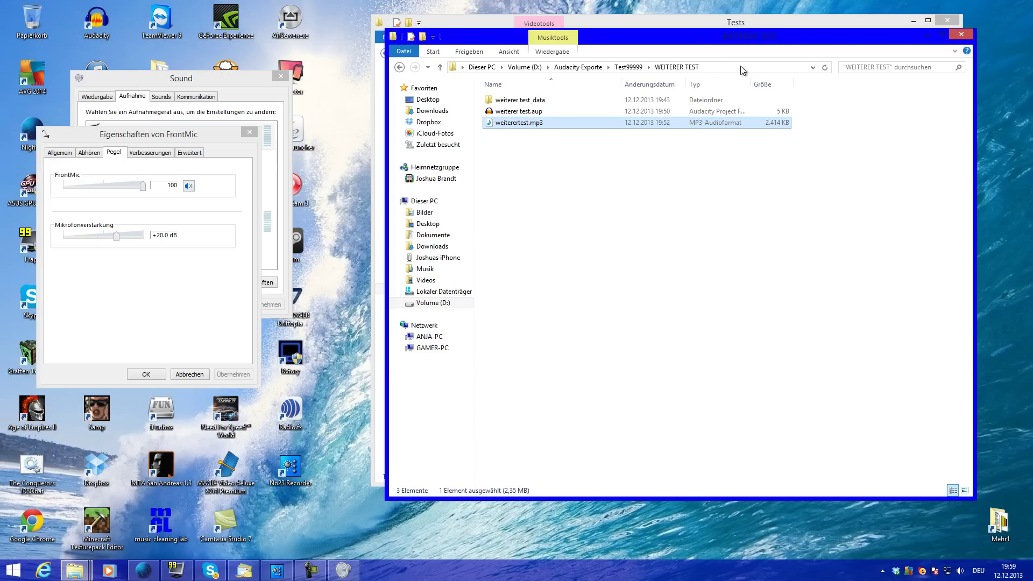
Minimize the WEITERER TEST and Tests folder windows and hide the No23 Recorder window.
left_click(923, 34)
left_click(913, 20)
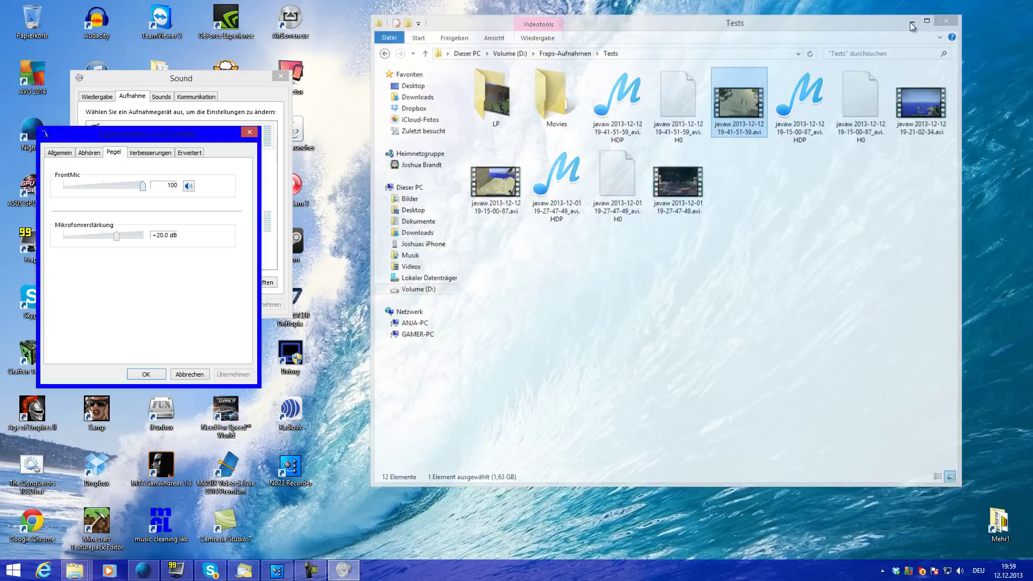
left_click(276, 569)
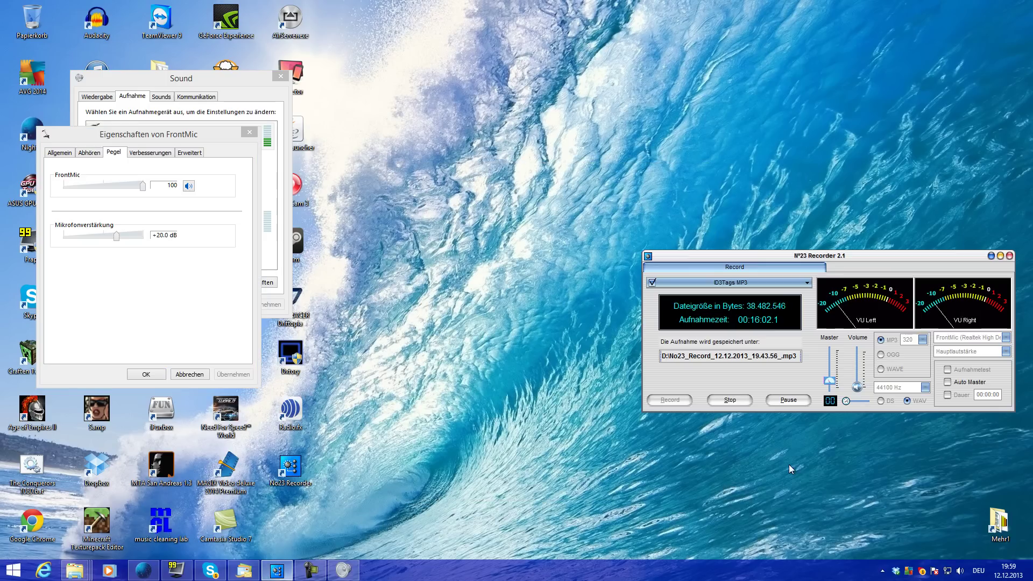
left_click(1002, 261)
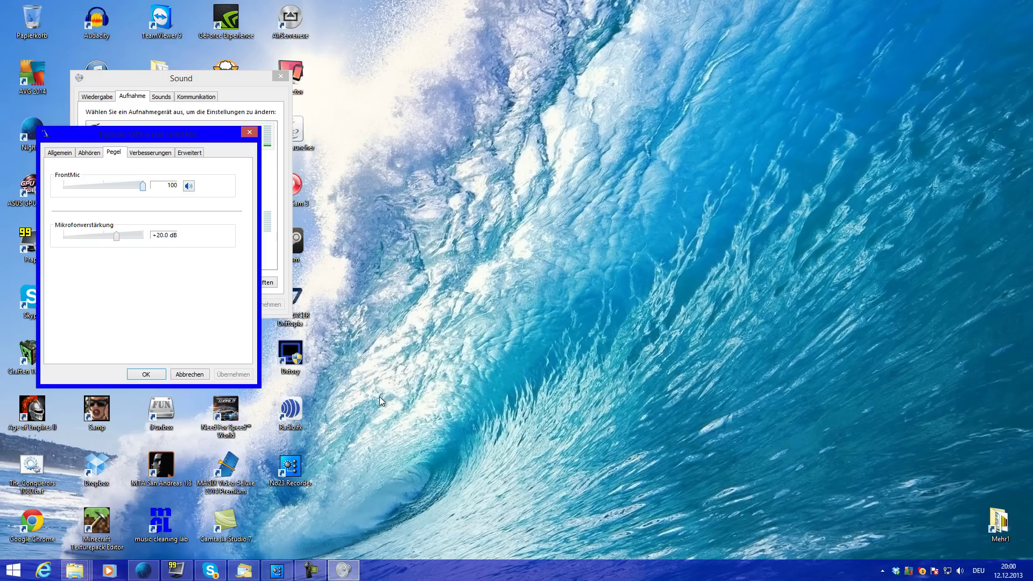
Search for 'adobe' in the Windows search pane and launch Adobe Premiere Pro CS6.
mouse_move(1032, 580)
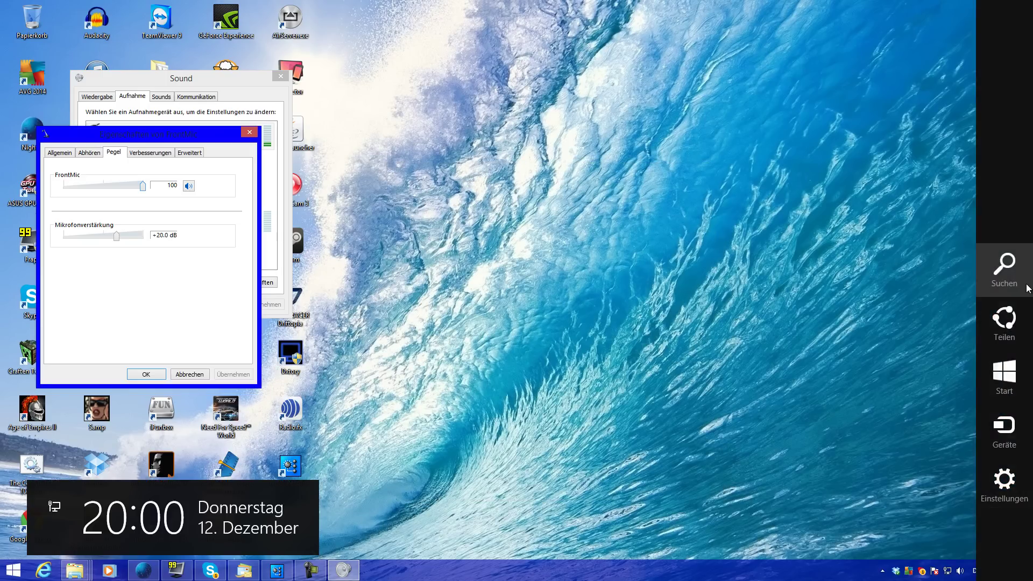
left_click(1017, 272)
type("adobe")
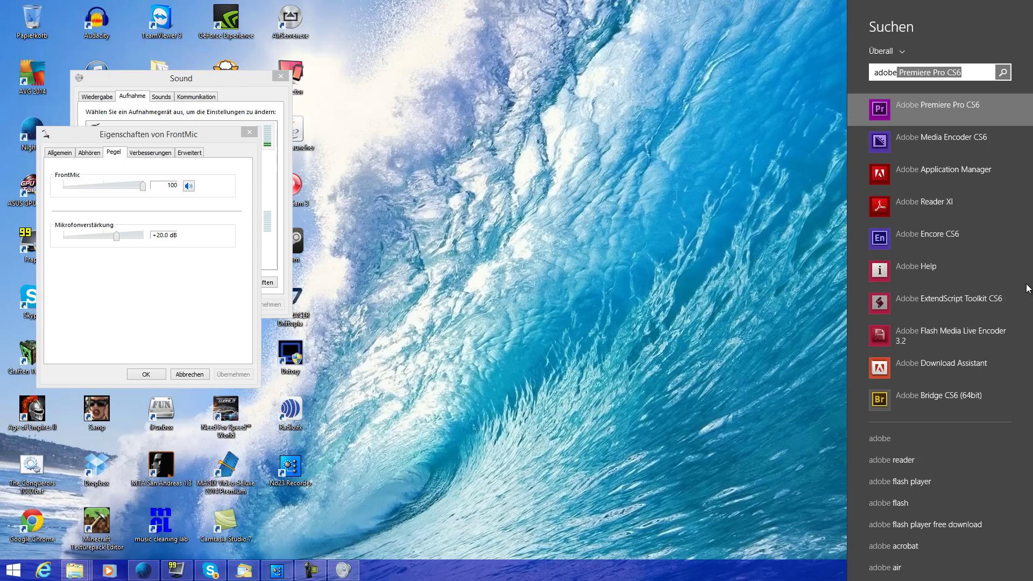
left_click(947, 111)
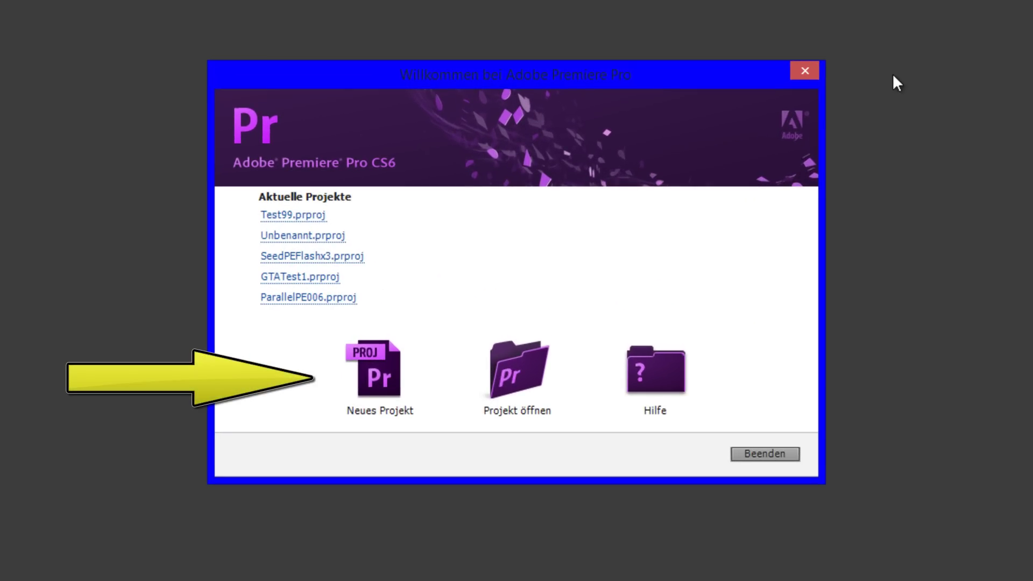
Start a new project named AdobeTestAufnahme and review the capture format options.
key("Return")
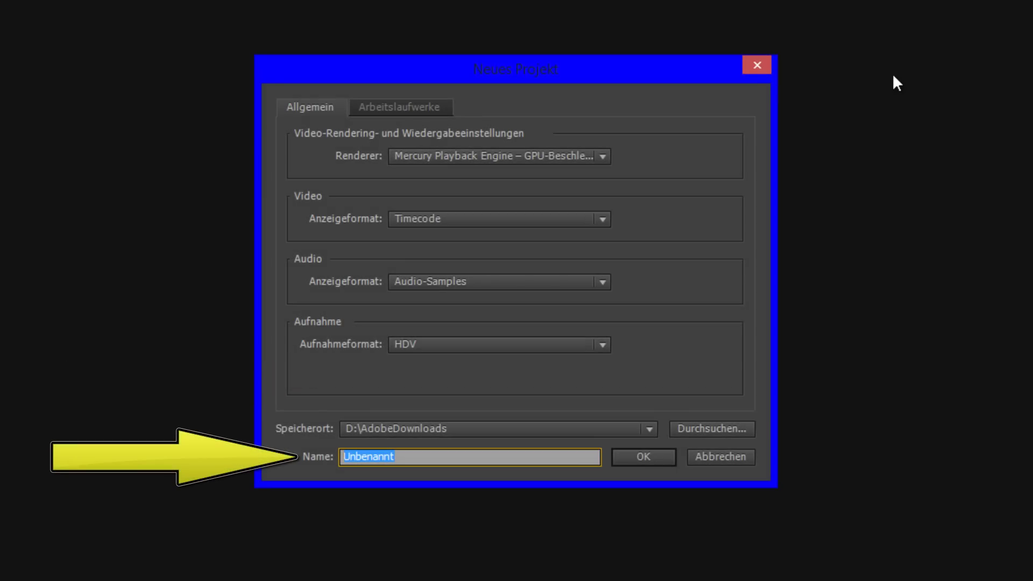
type("AdobeTestAufnahme")
key("ctrl+a")
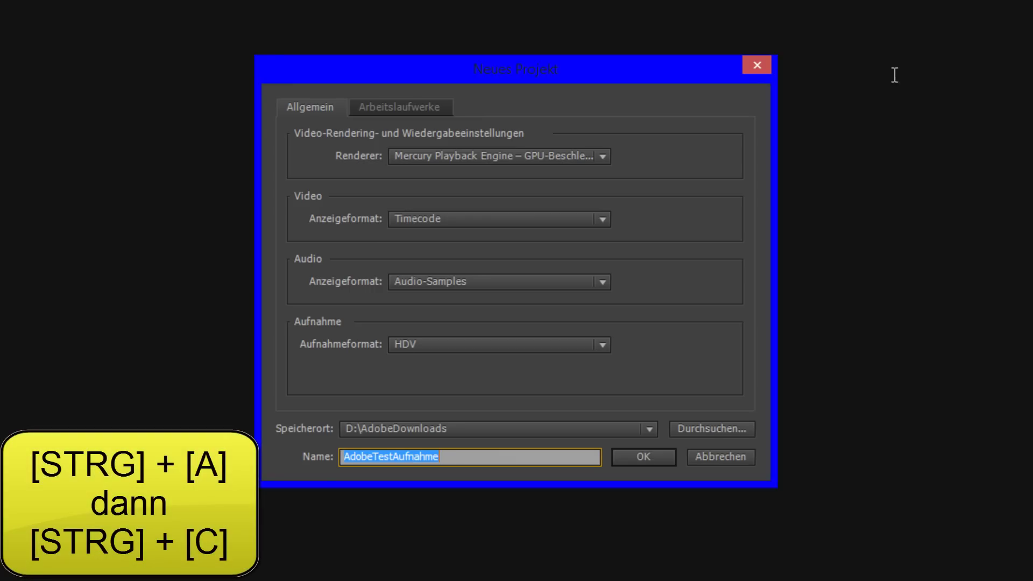
key("shift+Tab")
key("shift+Tab")
key("shift+Tab")
key("alt+Down")
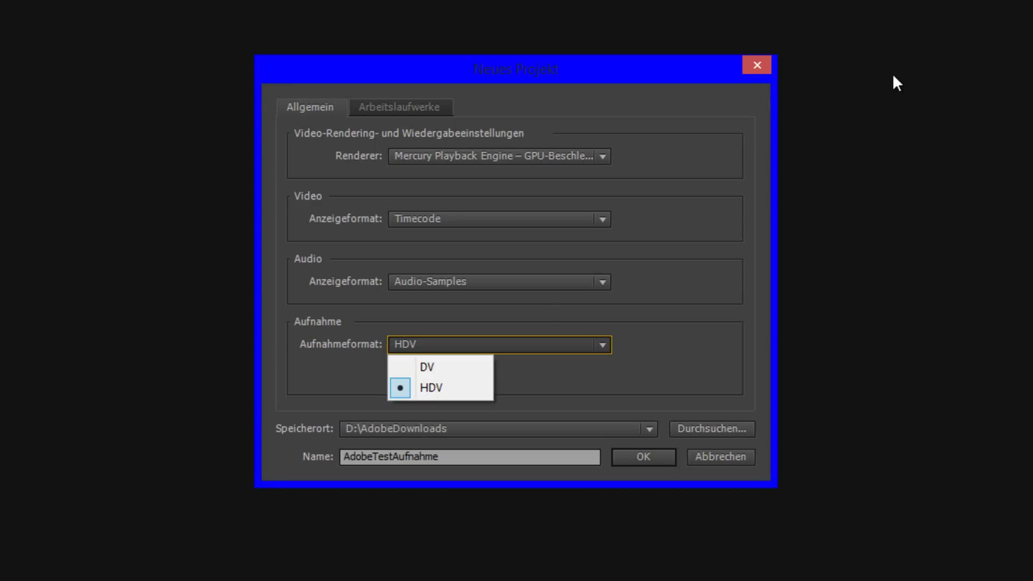
key("Escape")
Review the display formats and keep the GPU-accelerated Mercury Playback renderer, confirming the project.
key("shift+Tab")
key("alt+Down")
key("Escape")
key("shift+Tab")
key("alt+Down")
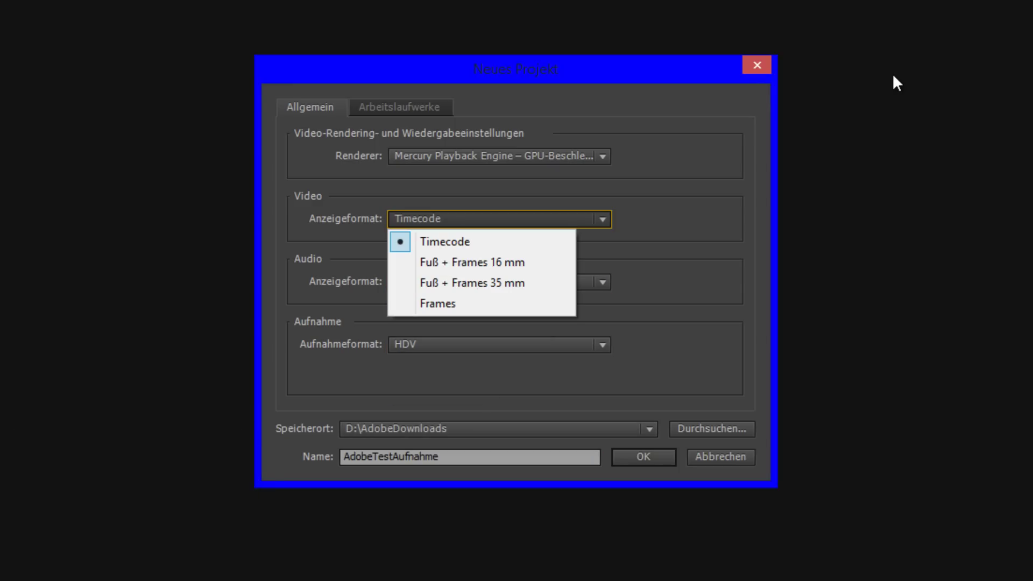
key("Escape")
key("shift+Tab")
key("alt+Down")
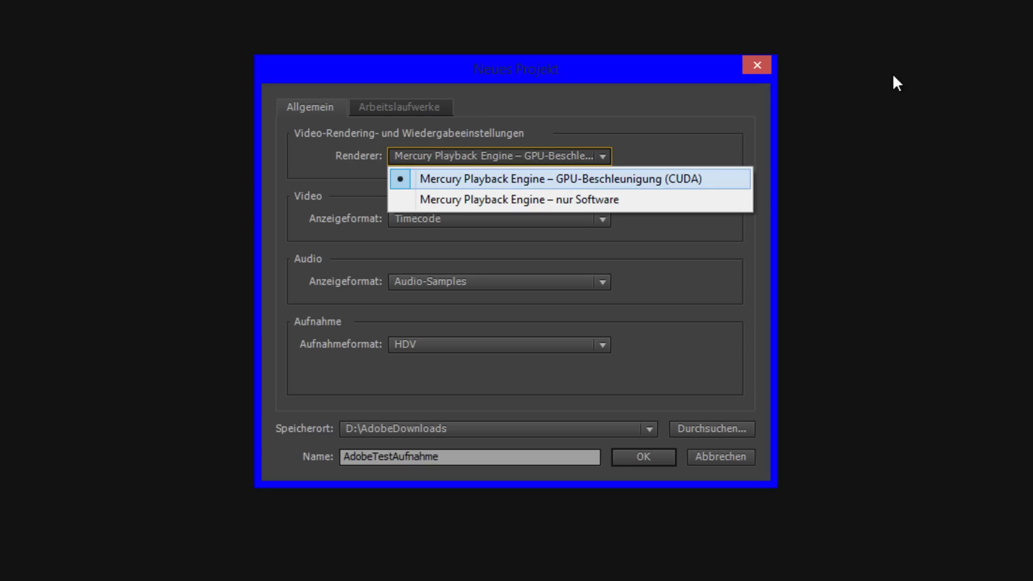
key("Down")
key("Up")
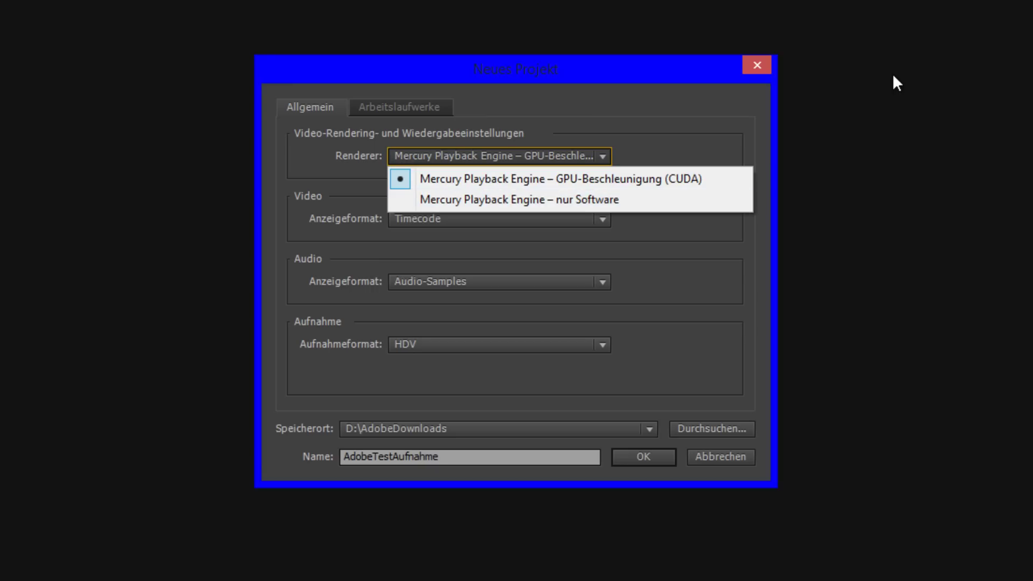
key("Return")
key("Return")
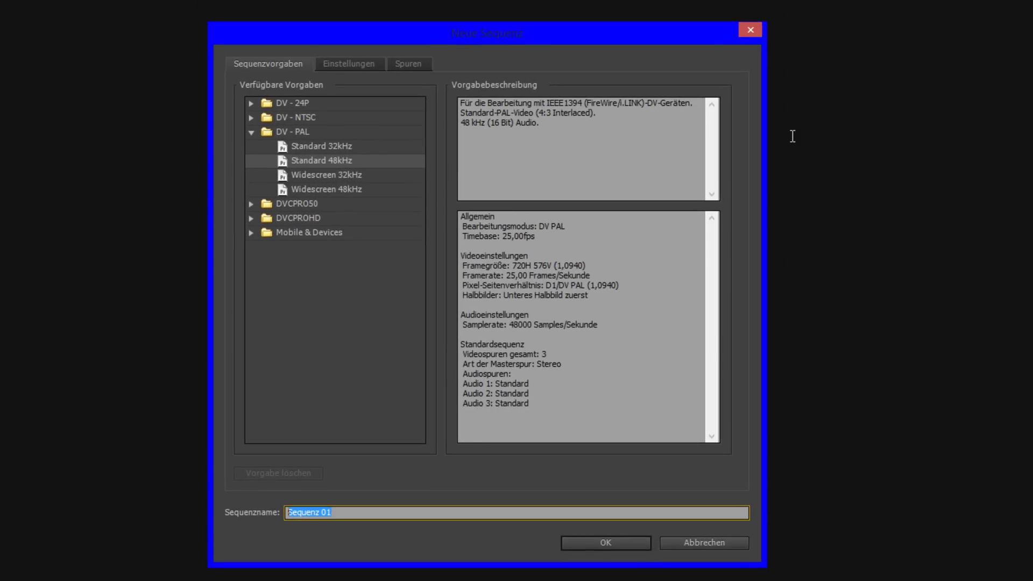
Name the sequence AdobeTestAufnahme with Benutzerdefiniert editing mode and a 30 fps timebase.
type("AdobeTestAufnahme")
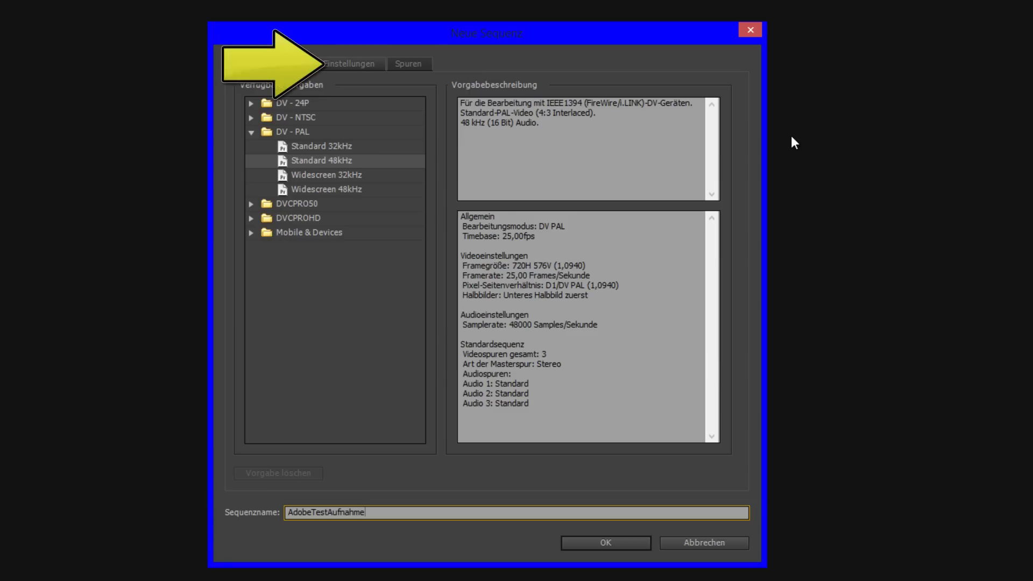
key("ctrl+Tab")
key("alt+Down")
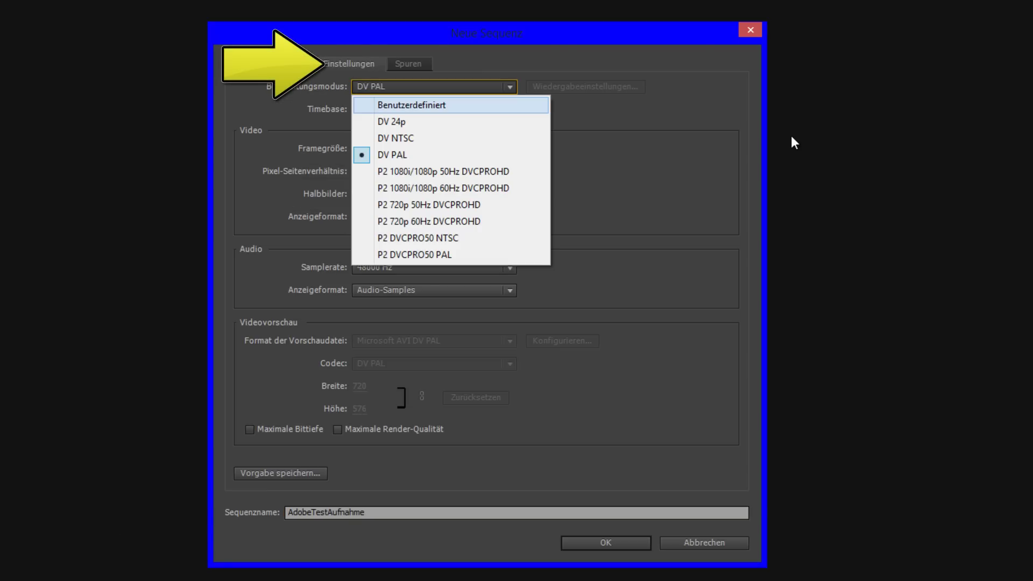
key("Return")
key("Tab")
key("alt+Down")
key("Down")
key("Down")
key("Down")
key("Up")
key("Return")
Set the frame size to 1920x1080 with no fields (progressive scan).
key("Tab")
key("ctrl+a")
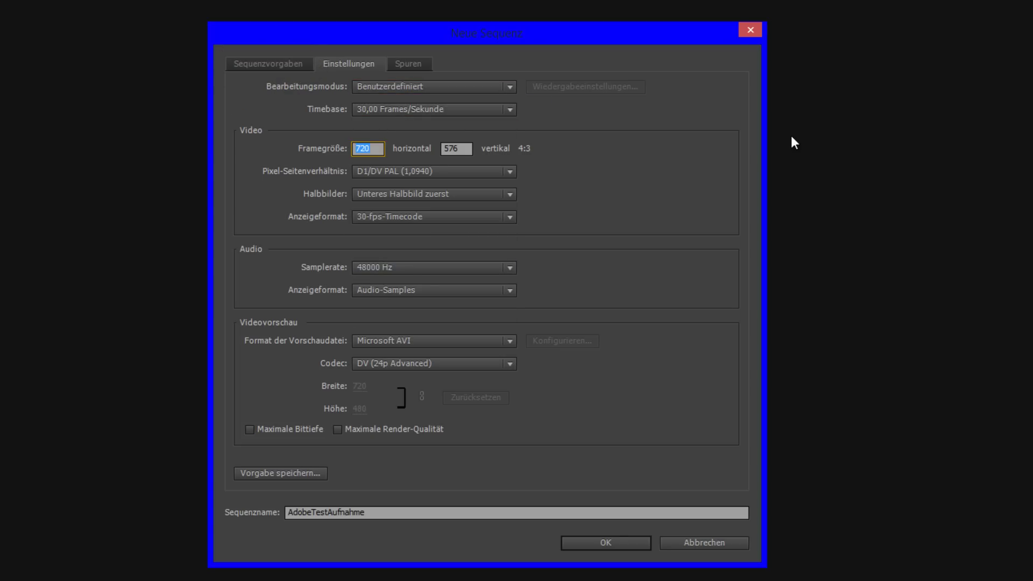
type("1920")
key("Tab")
type("1080")
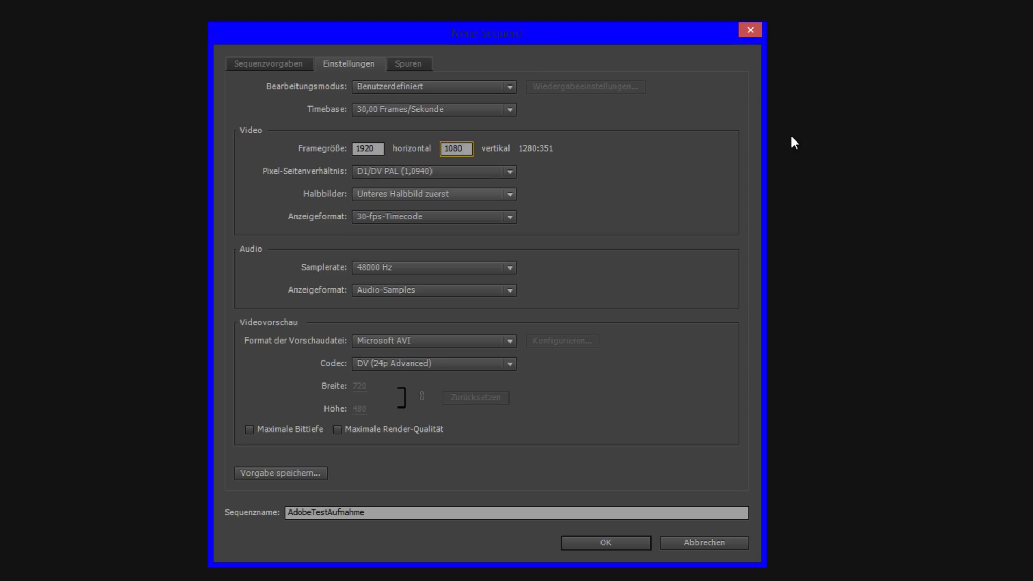
key("Tab")
key("Tab")
key("alt+Down")
key("Return")
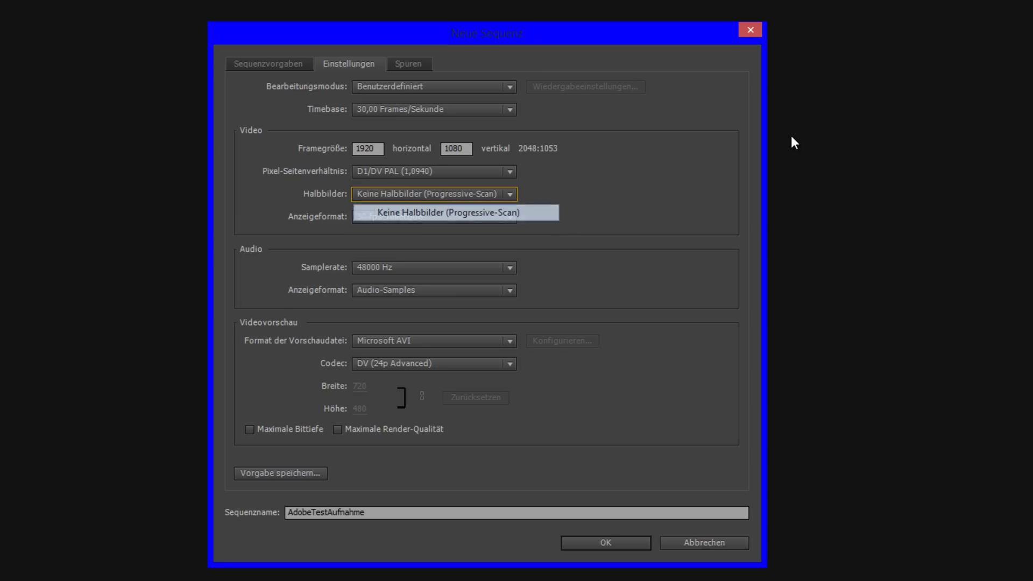
Keep 30-fps-Timecode display, 48000 Hz sample rate and Audio-Samples audio display.
key("Tab")
key("alt+Down")
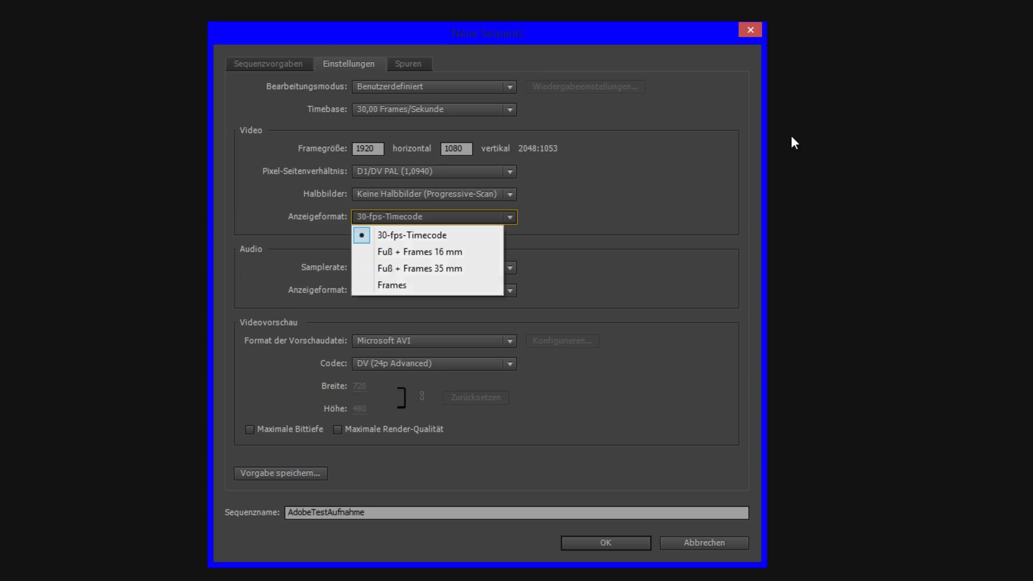
key("Return")
key("Tab")
key("alt+Down")
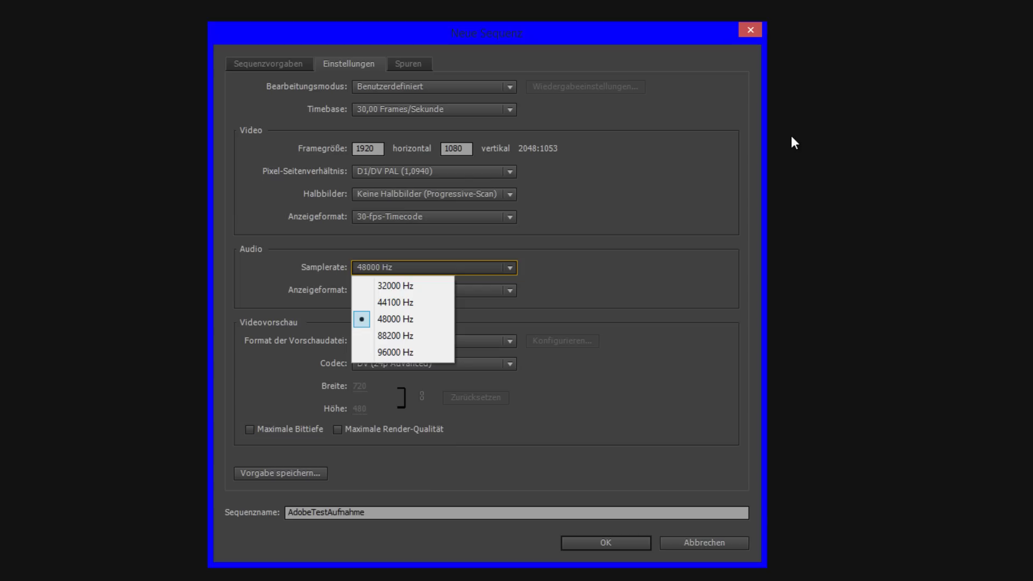
key("Return")
key("Tab")
key("alt+Down")
key("Return")
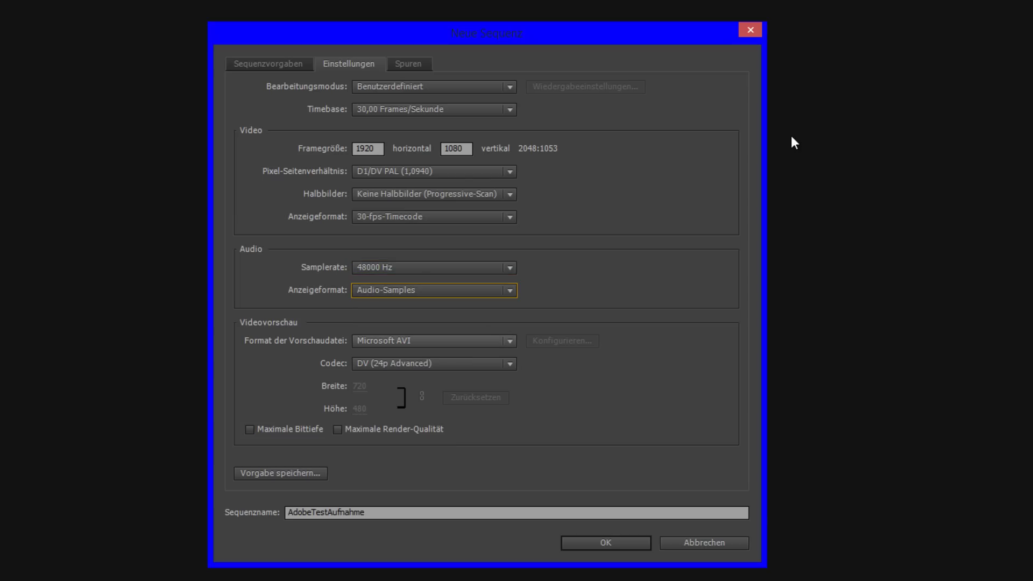
Enable maximum bit depth and maximum render quality, then create the sequence.
key("Tab")
key("space")
key("Return")
key("shift+Tab")
key("space")
key("space")
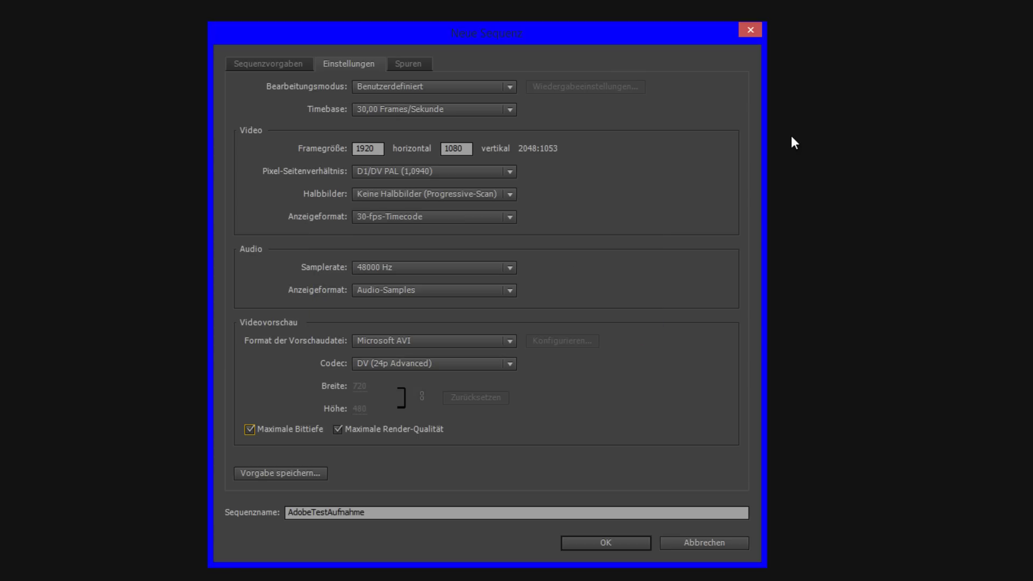
key("Return")
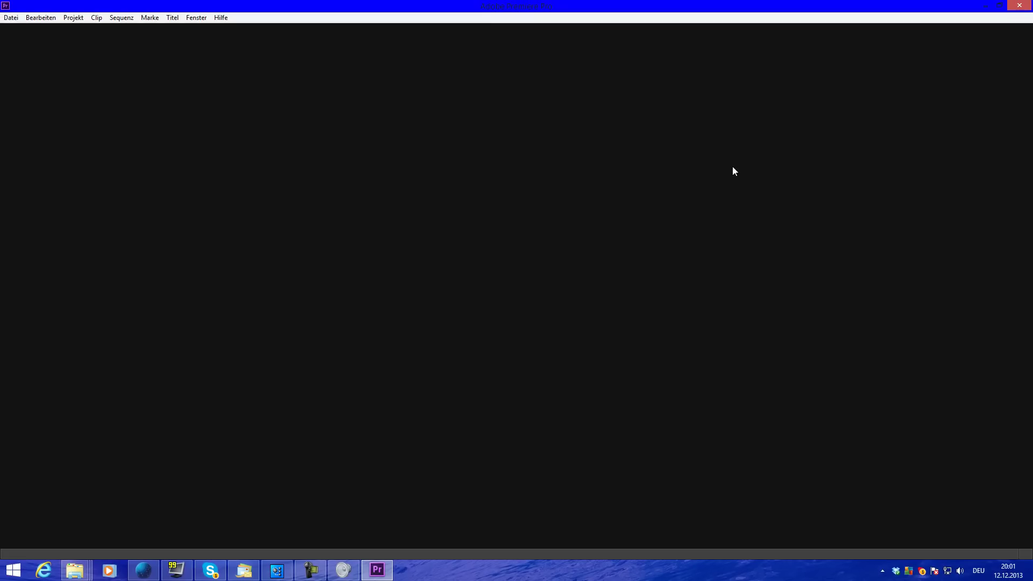
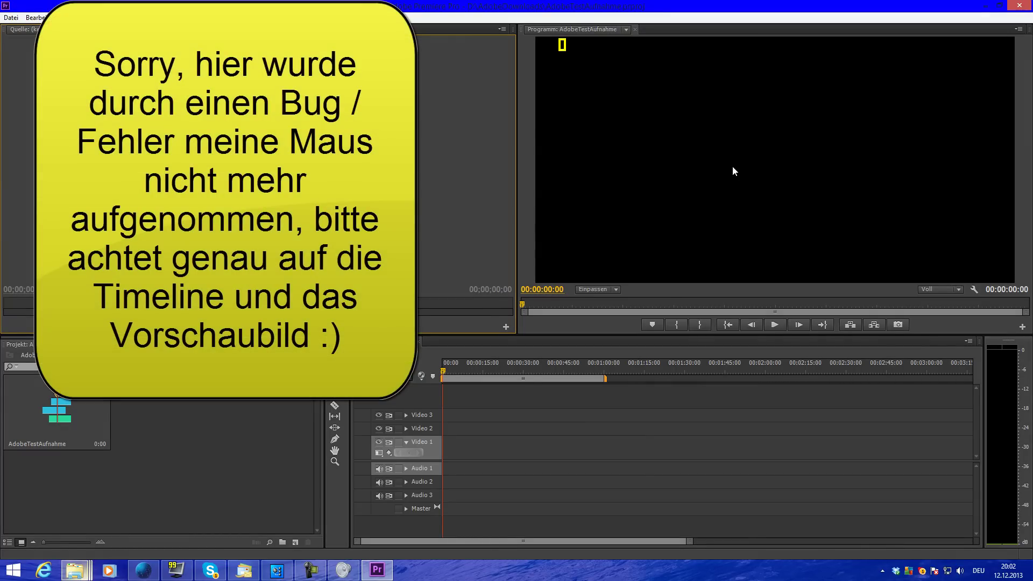
mouse_move(75, 571)
left_click(963, 517)
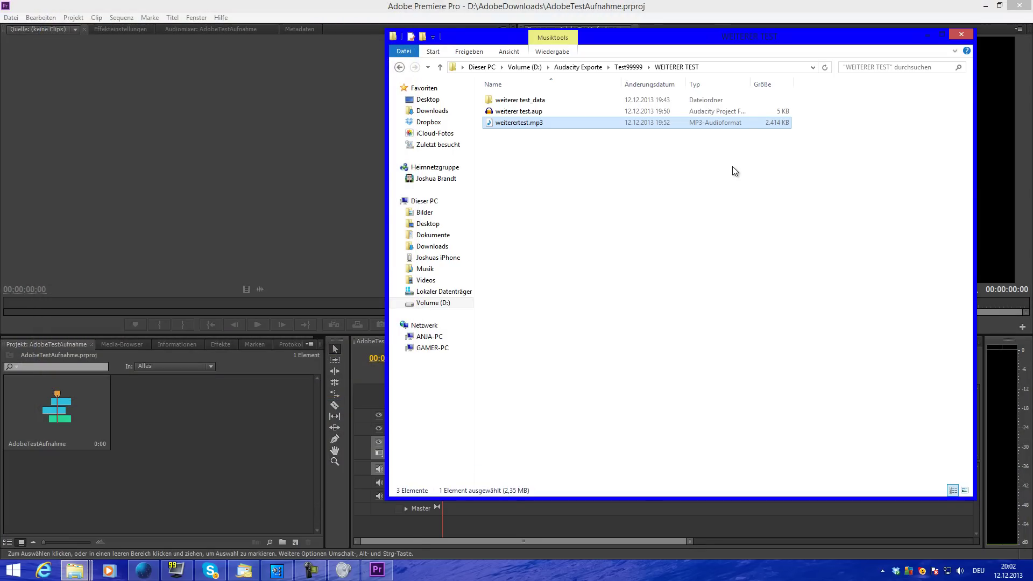
left_click(927, 34)
key("alt+Tab")
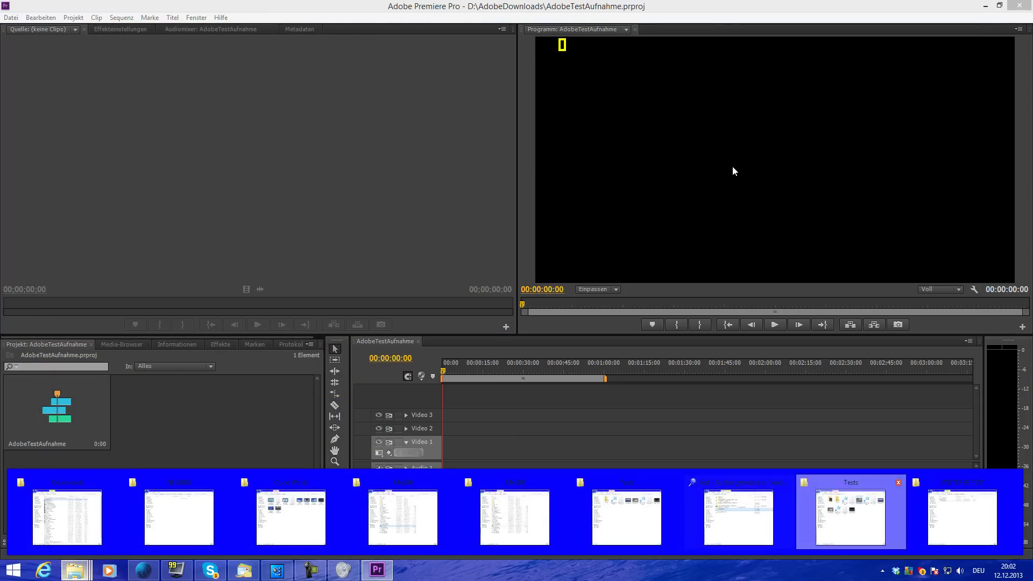
left_click_drag(740, 102, 177, 445)
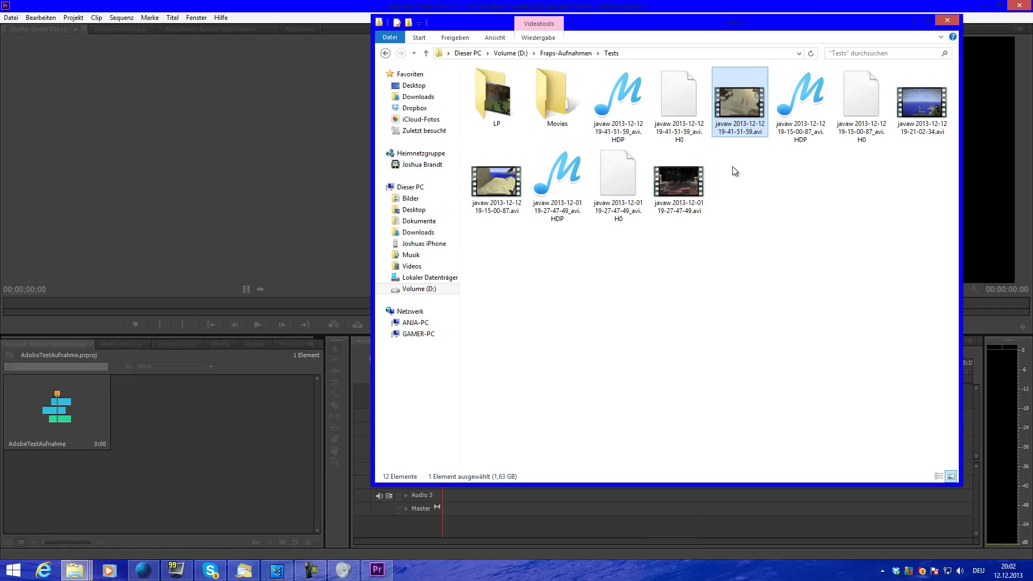
key("alt+Tab")
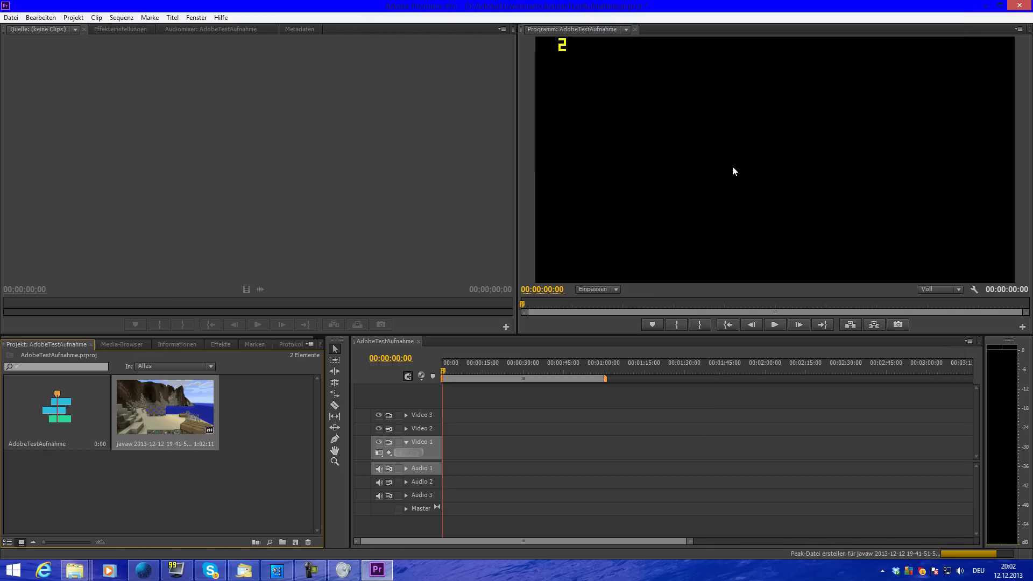
key("super+2")
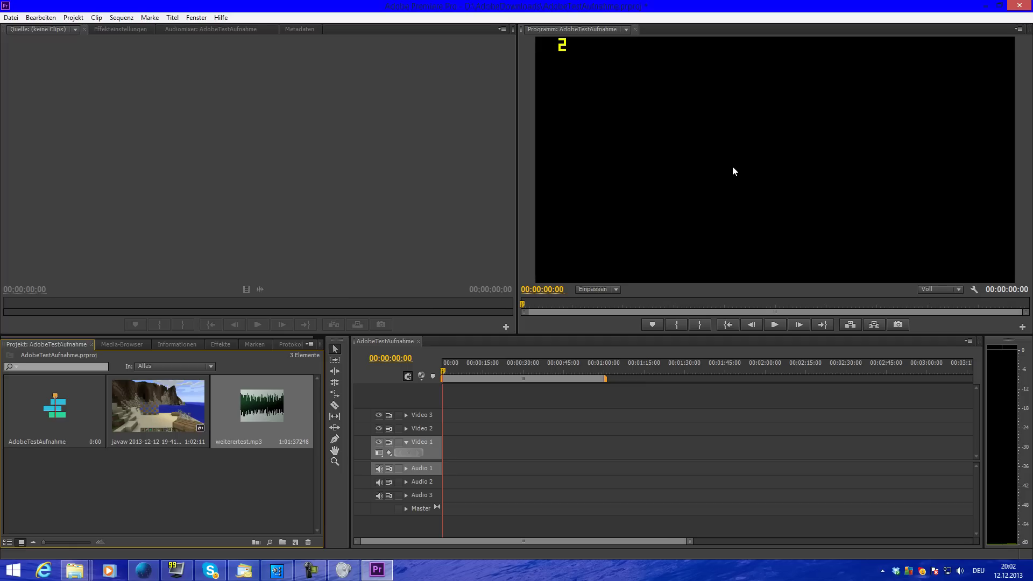
left_click_drag(732, 168, 733, 168)
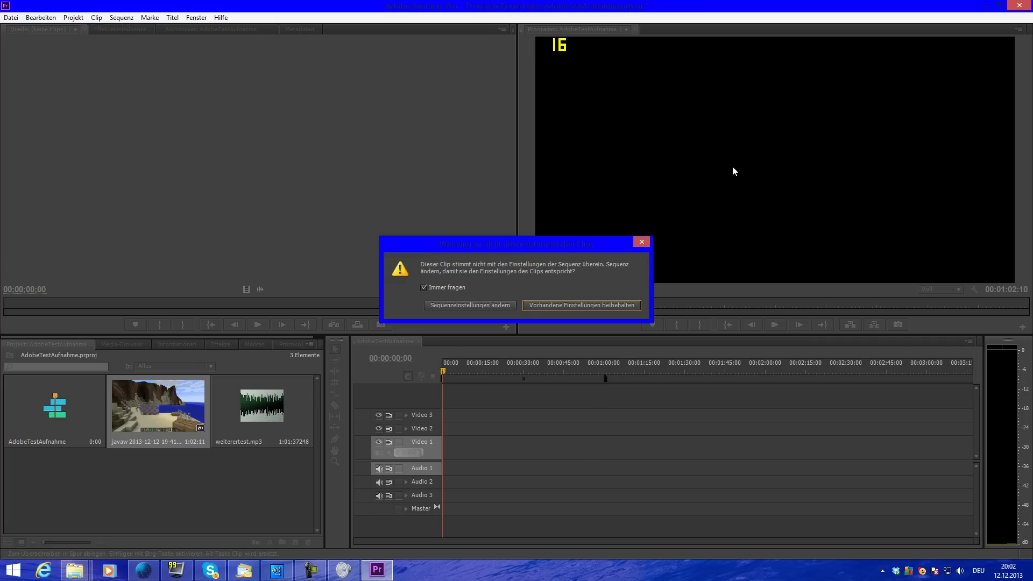
Match the sequence to the javaw clip and place weiterertest.mp3 on Audio 2 at 00:00.
key("Tab")
key("Return")
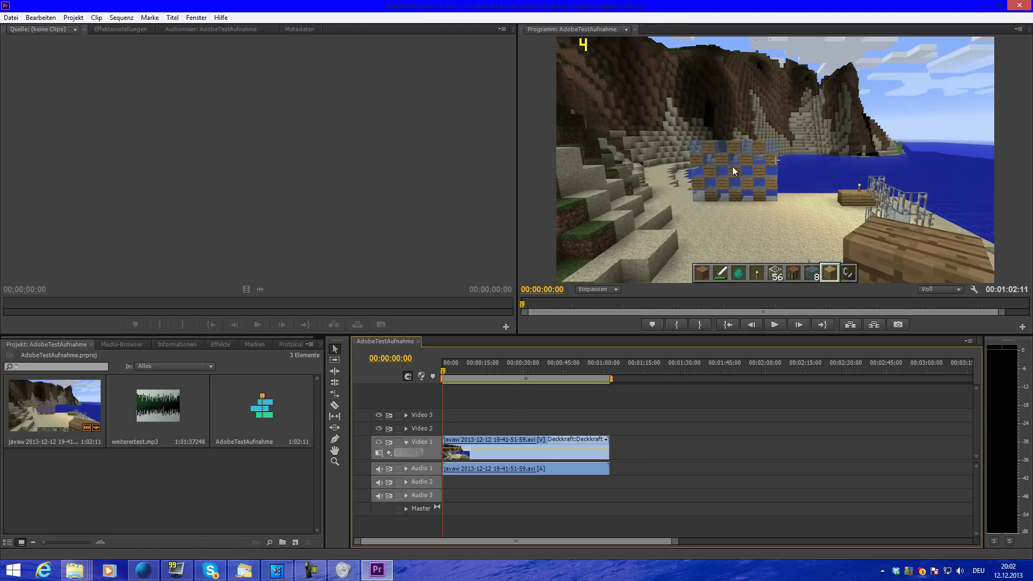
left_click_drag(157, 405, 446, 482)
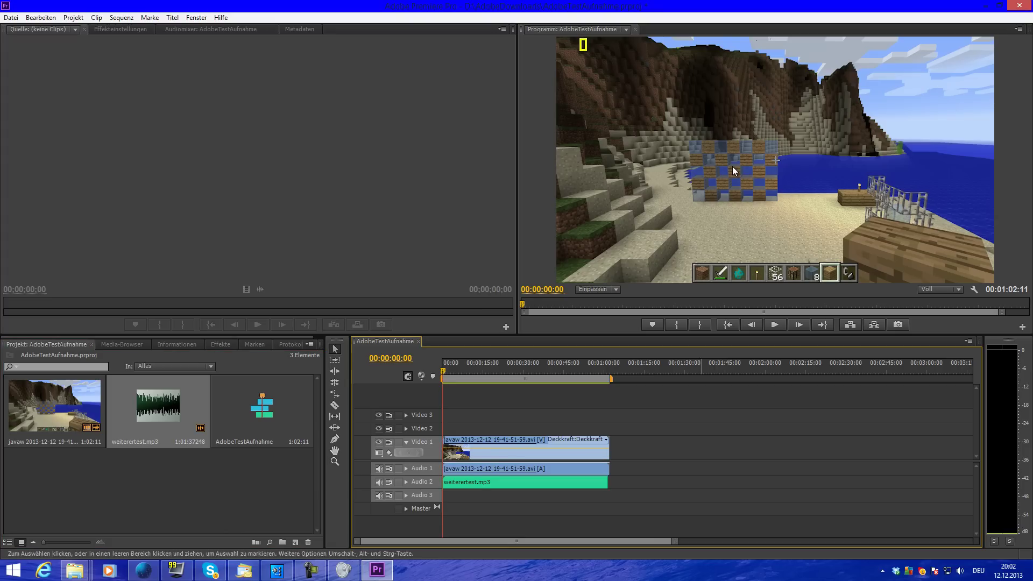
key("space")
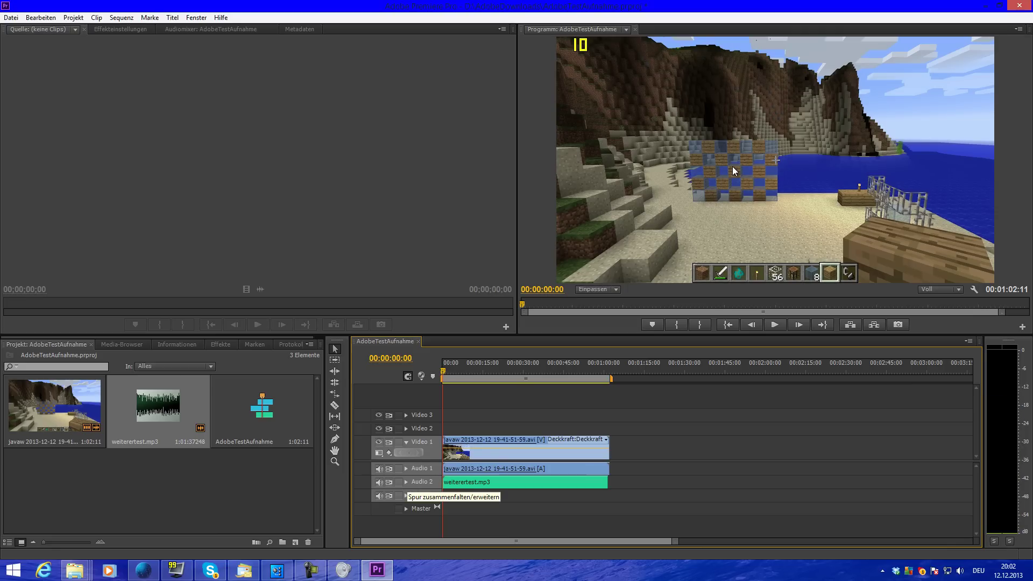
Expand Audio 2 and Audio 1 to show their waveforms, then play the first two seconds.
left_click(406, 482)
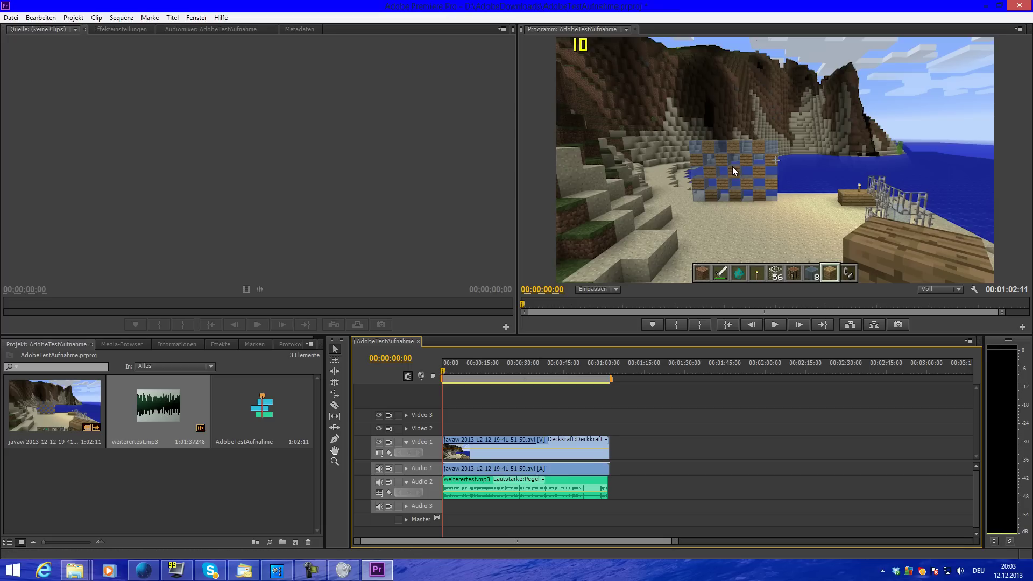
left_click(405, 468)
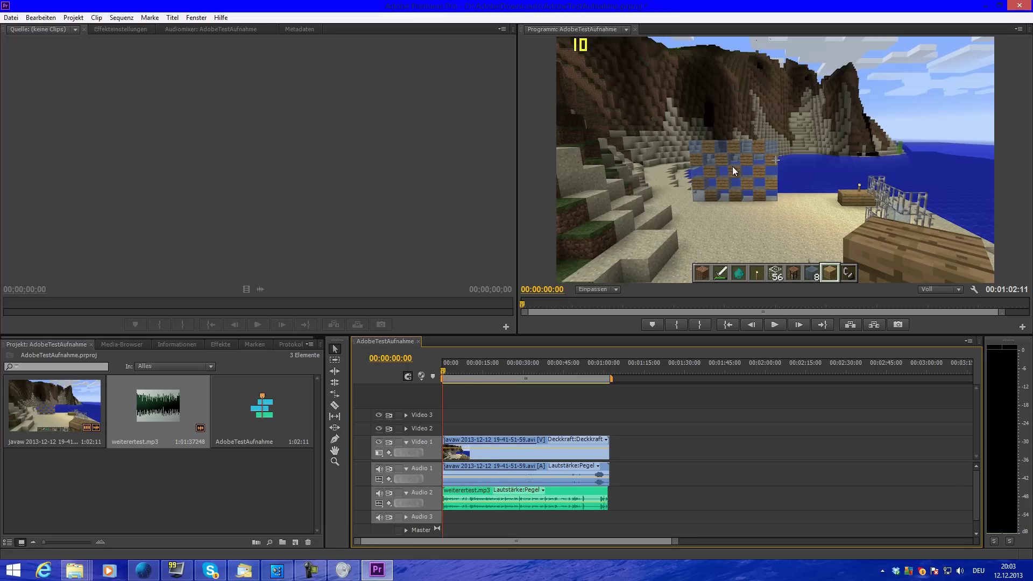
key("space")
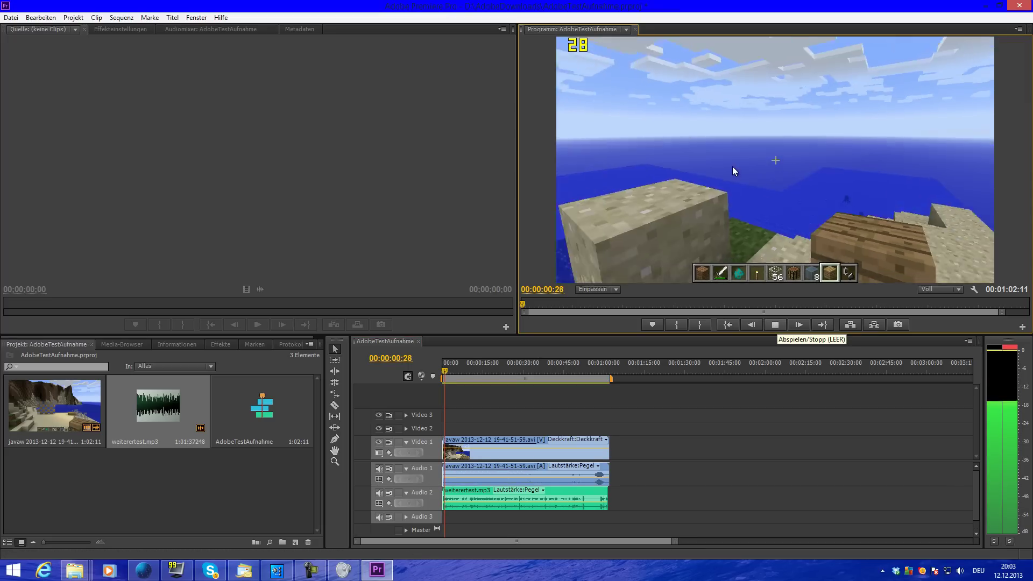
key("space")
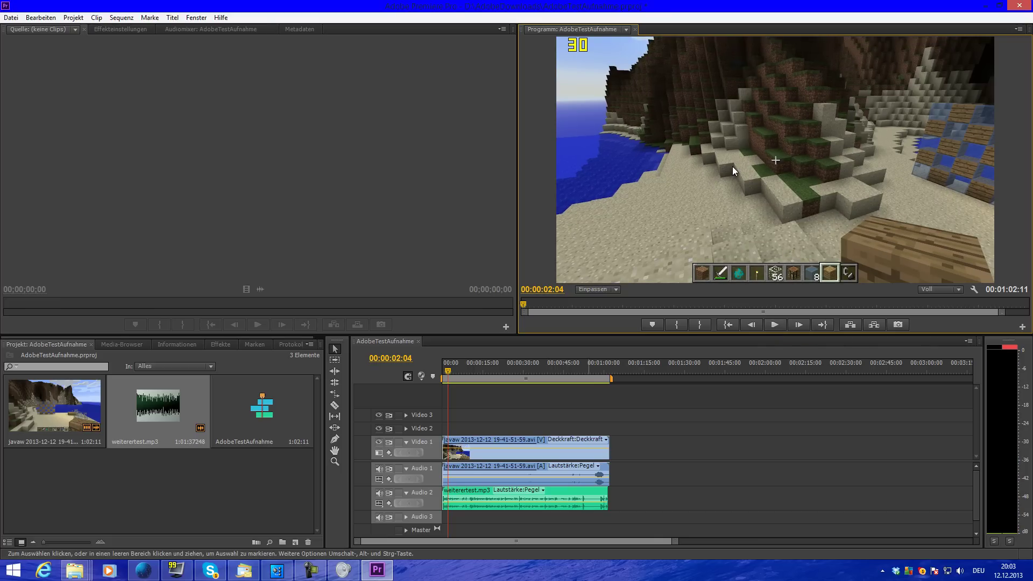
key("shift+3")
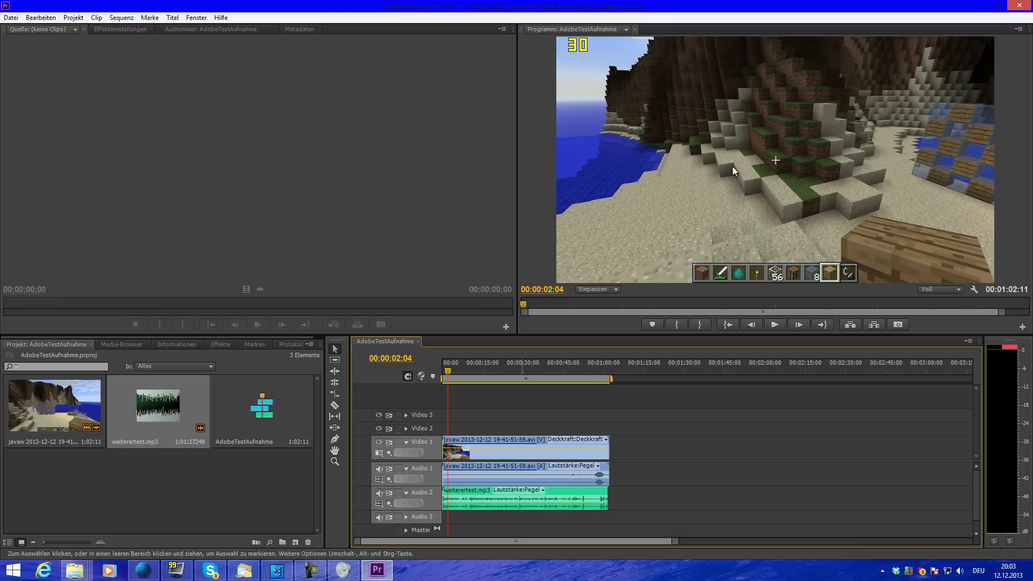
Zoom into the timeline and pull the Audio 2 weiterertest.mp3 volume line well down.
key("=")
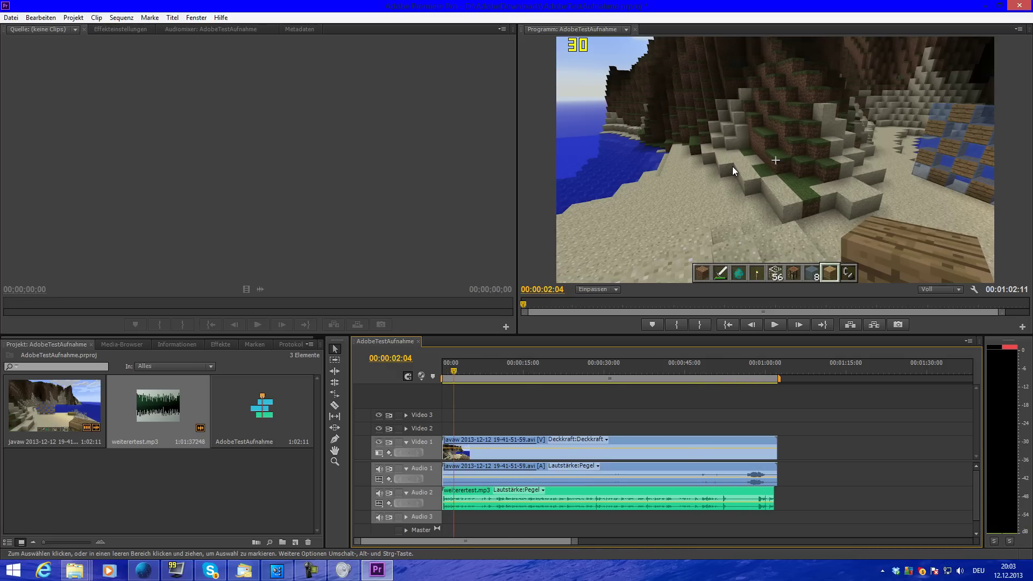
key("=")
key("=")
key("=")
key("=")
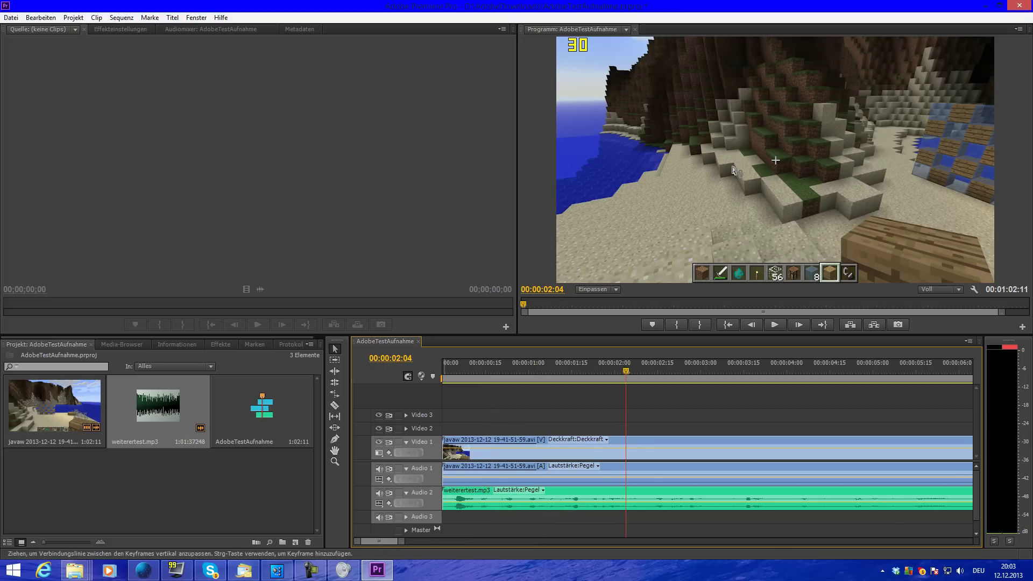
left_click_drag(689, 499, 703, 510)
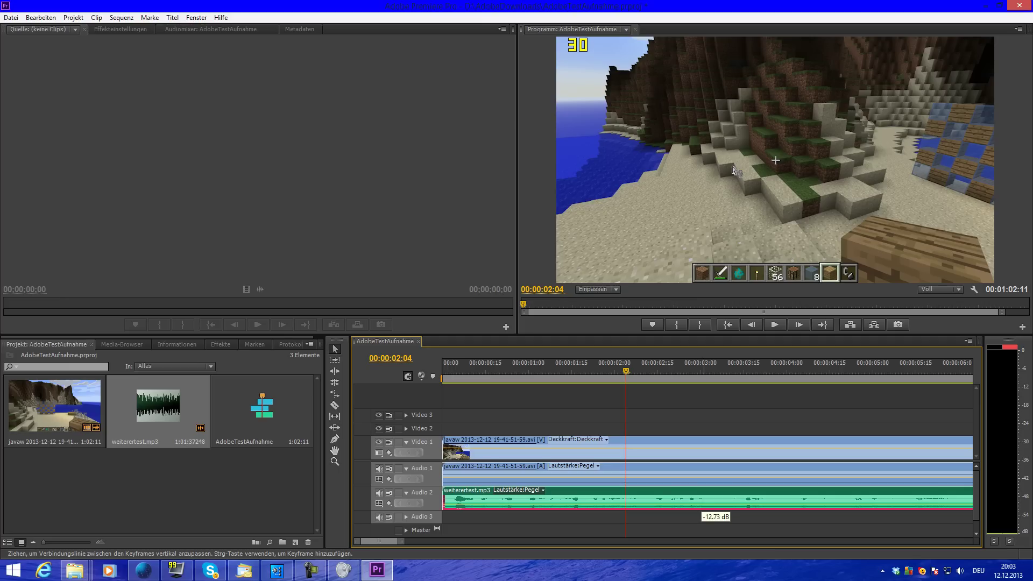
left_click_drag(703, 510, 703, 507)
left_click_drag(733, 170, 733, 170)
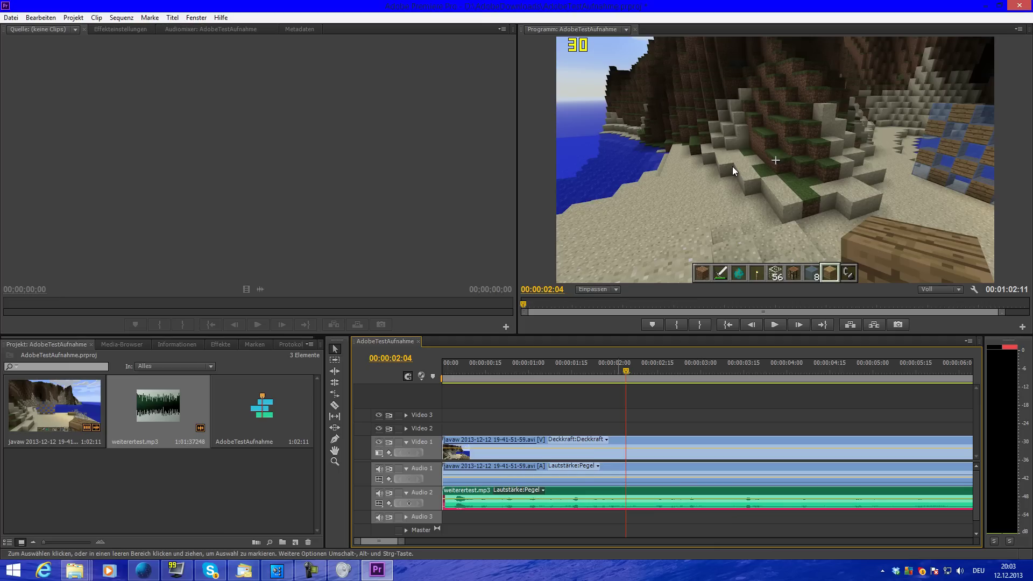
Preview the new mix, shuttling forward and back through the sequence to 00:00:32:08.
left_click(732, 166)
key("space")
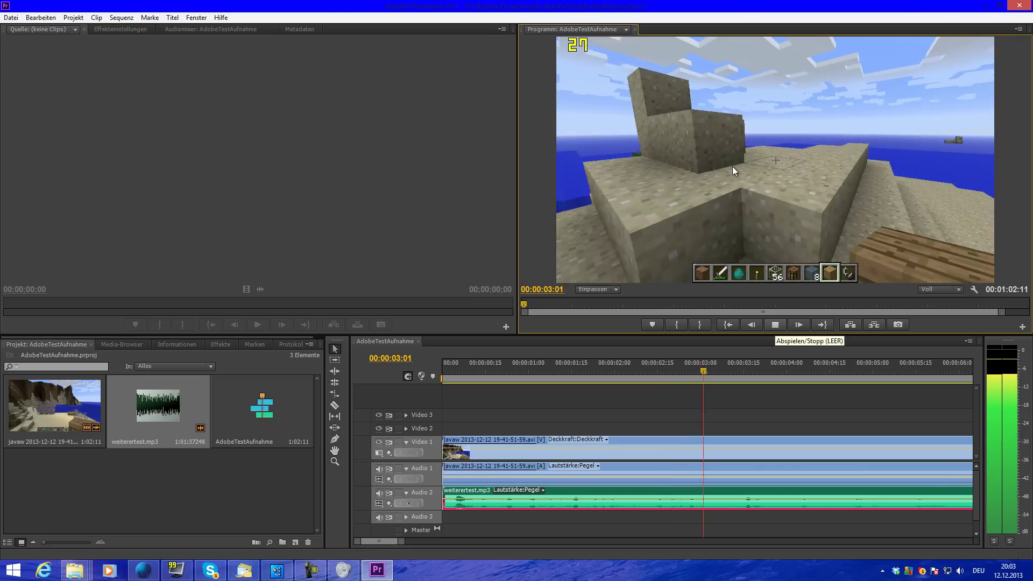
key("space")
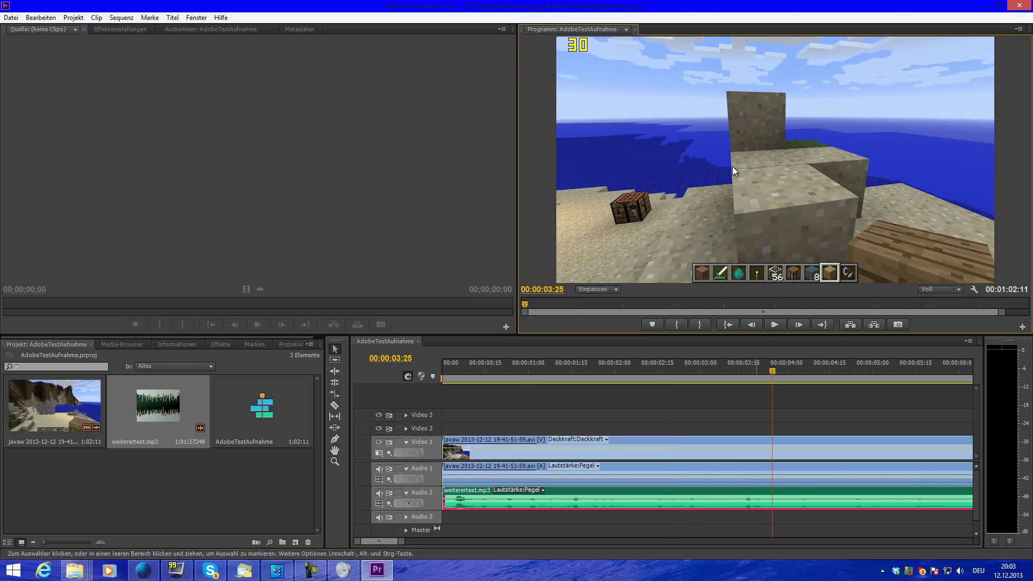
key("minus")
key("minus")
key("minus")
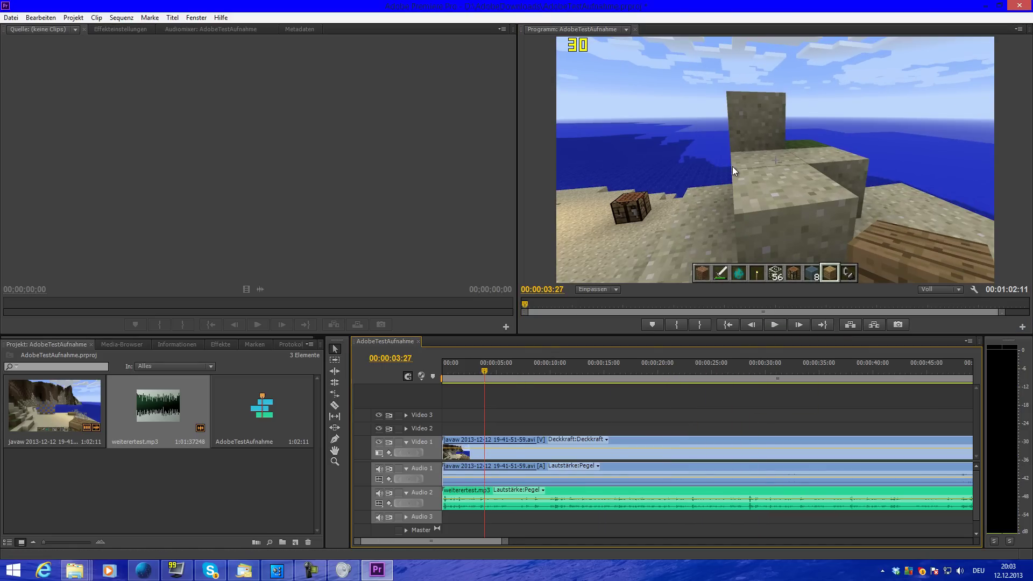
key("l")
key("l")
key("l")
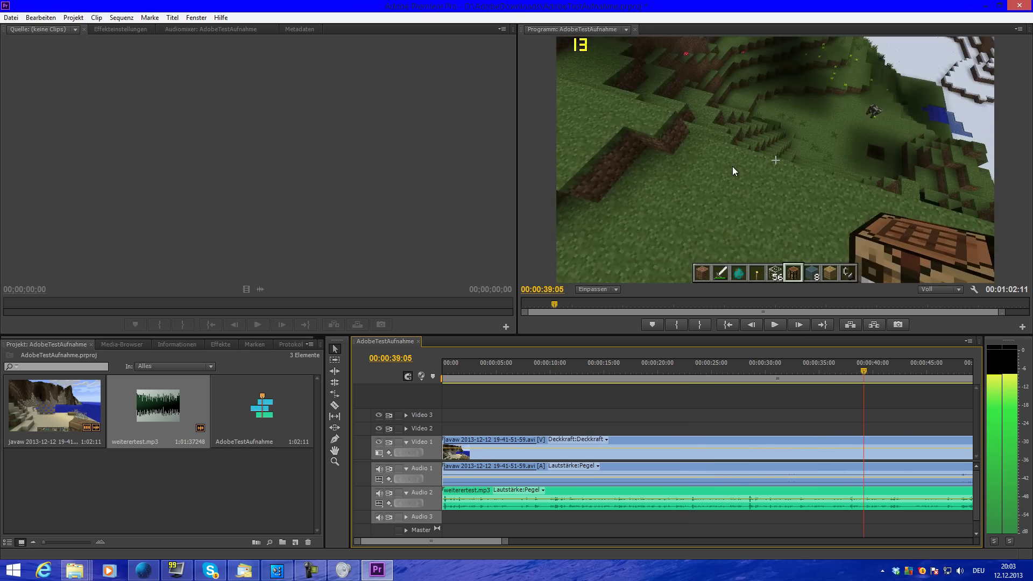
key("j")
key("j")
key("j")
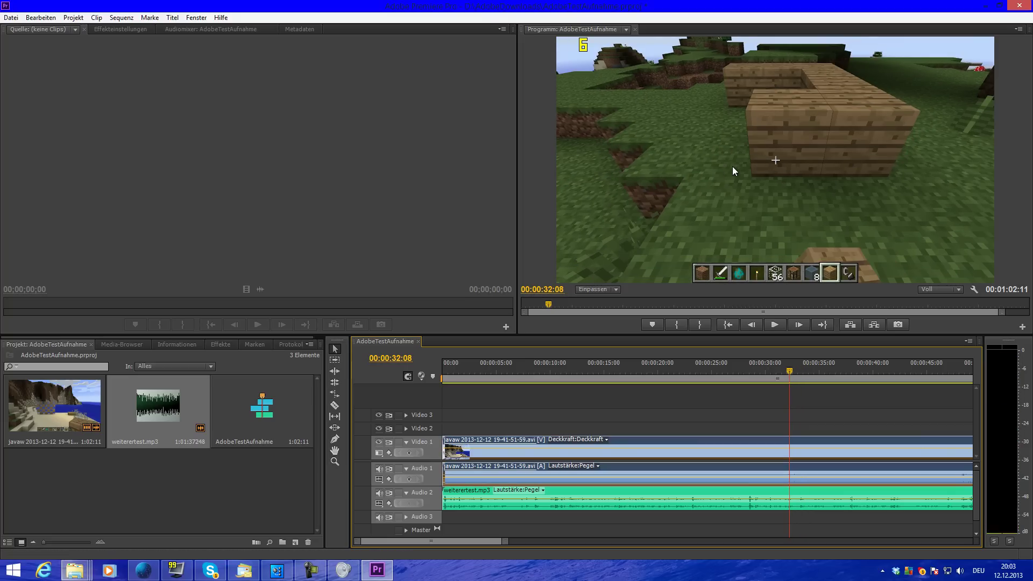
left_click(75, 570)
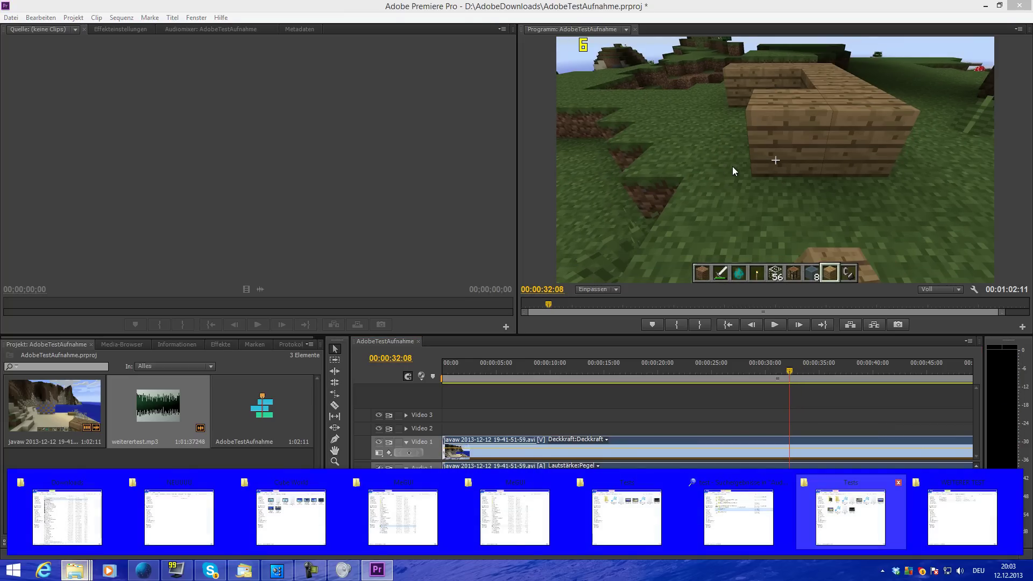
mouse_move(403, 516)
key("Right")
key("Right")
key("Right")
key("Return")
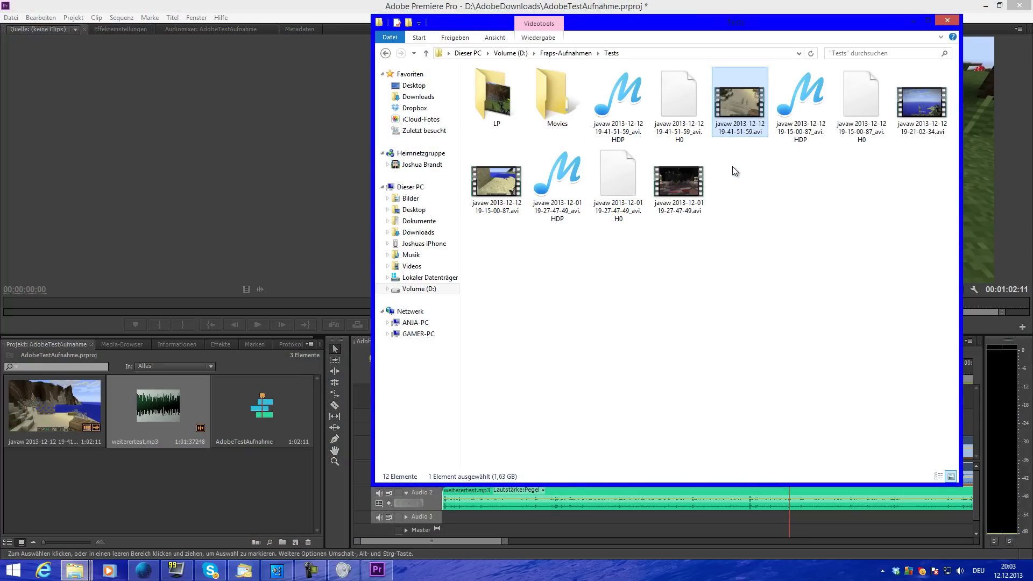
key("alt+Tab")
key("space")
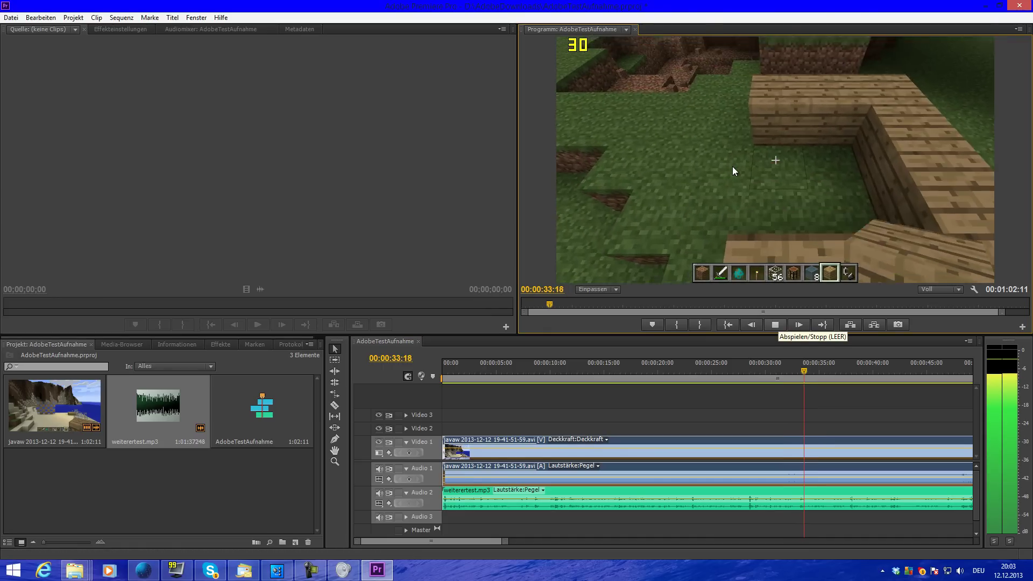
key("space")
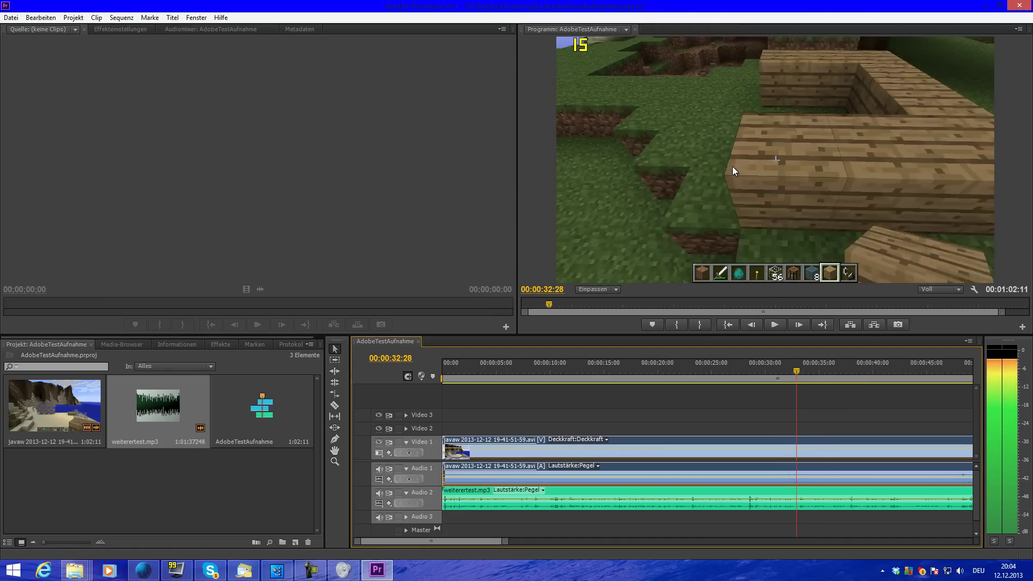
key("j")
key("j")
key("j")
key("k")
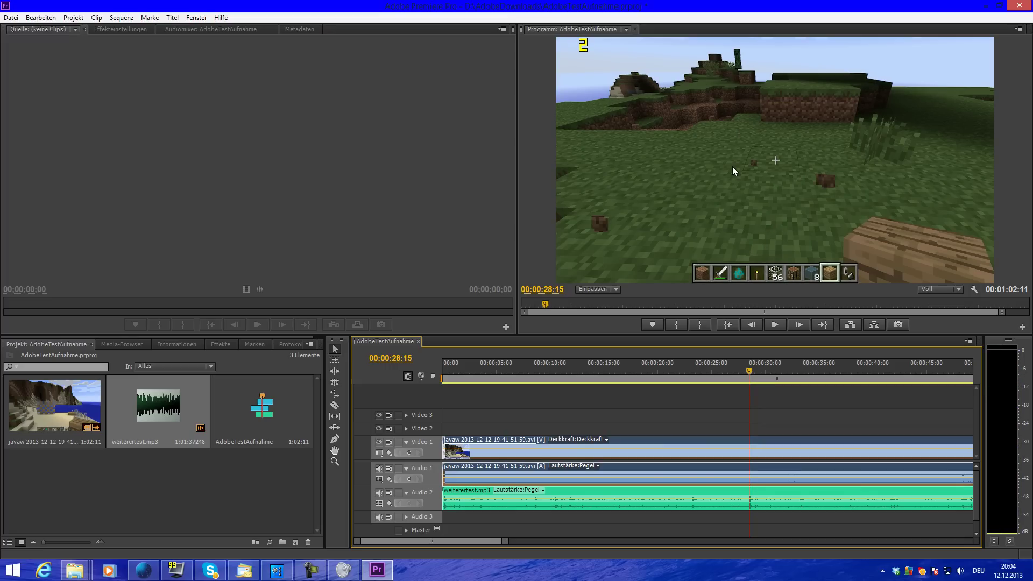
key("space")
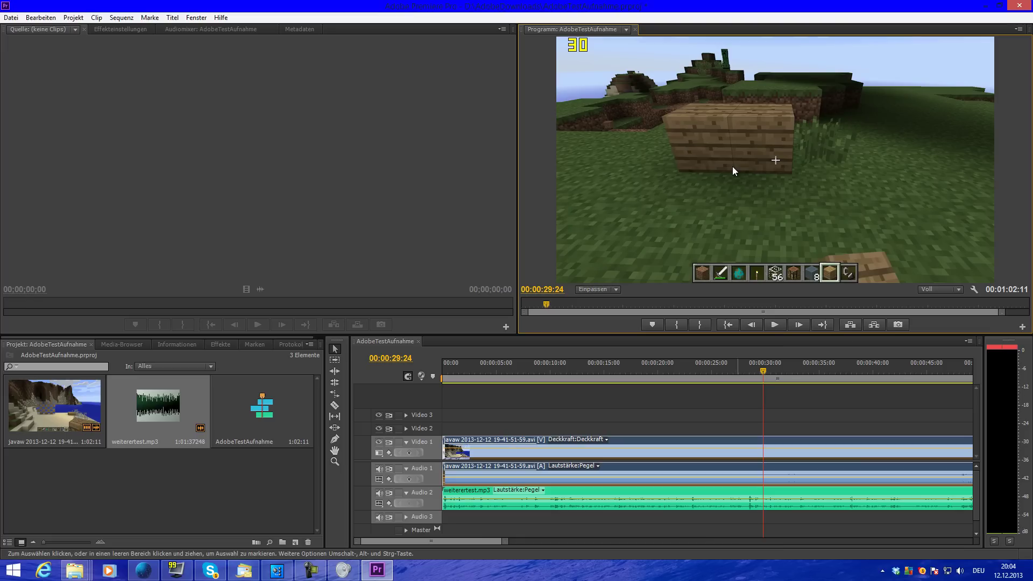
left_click(592, 449)
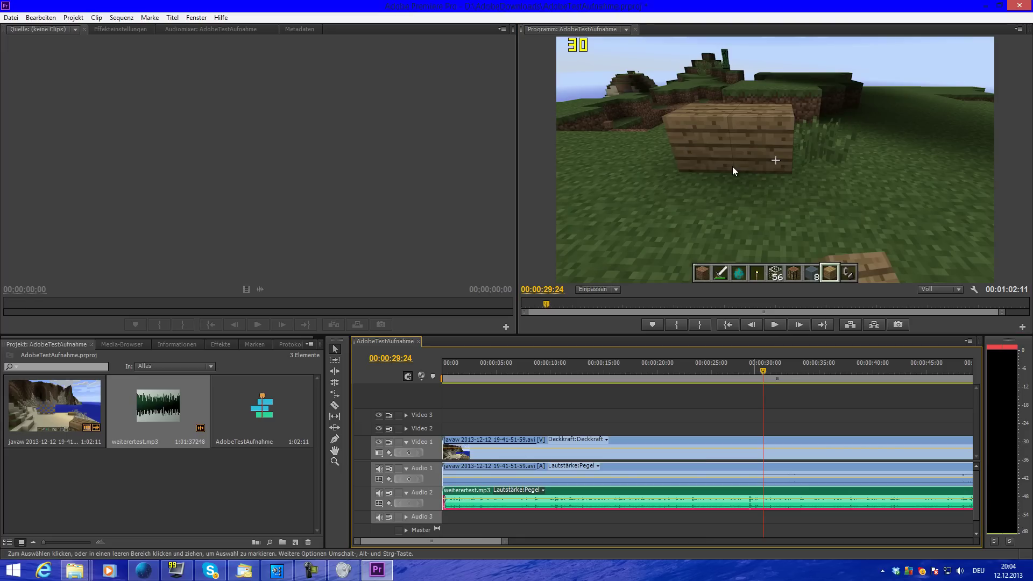
left_click_drag(748, 501, 754, 501)
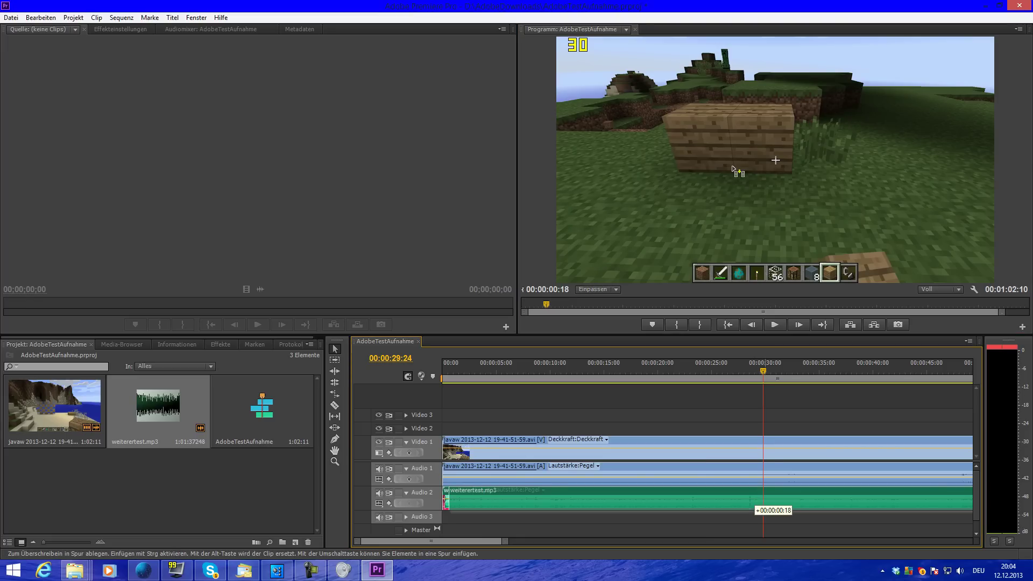
left_click_drag(733, 168, 733, 171)
left_click_drag(755, 500, 748, 500)
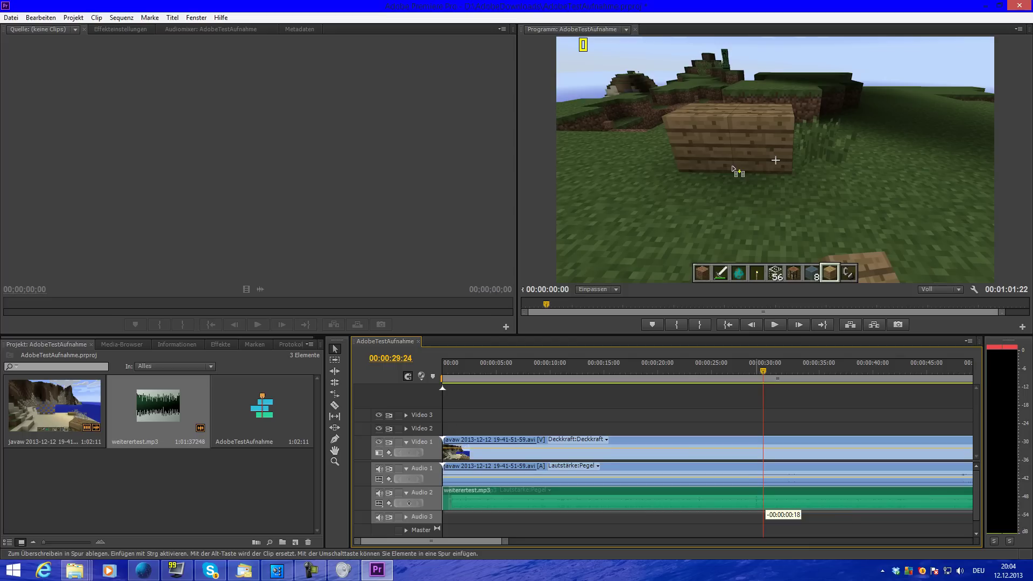
key("equal")
key("equal")
key("equal")
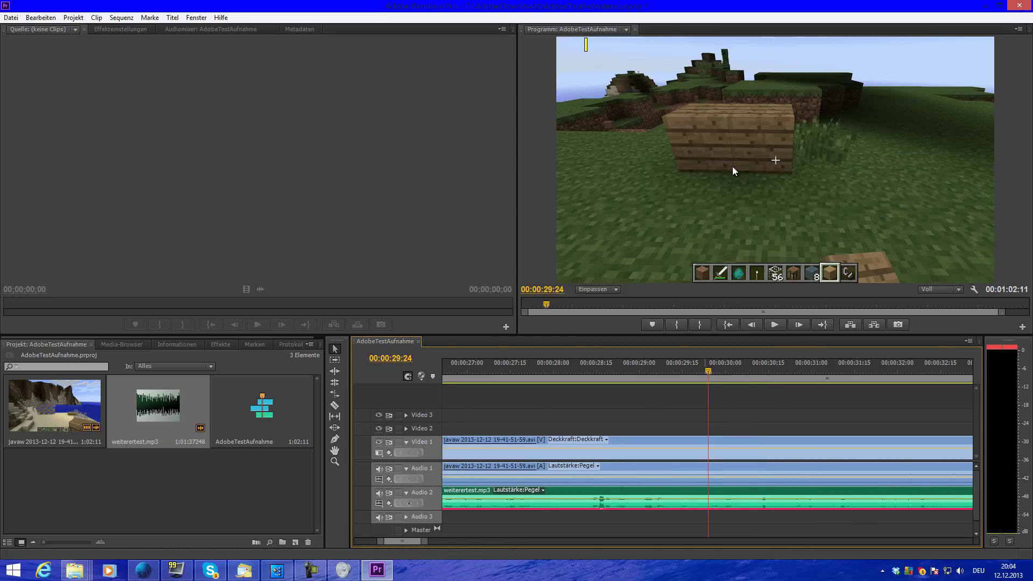
key("j")
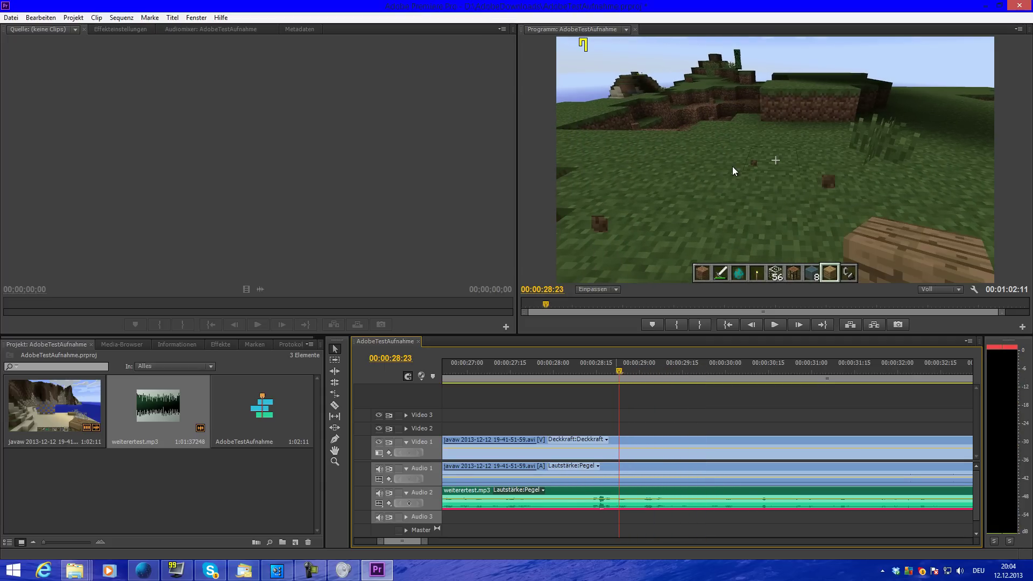
left_click_drag(732, 171, 734, 171)
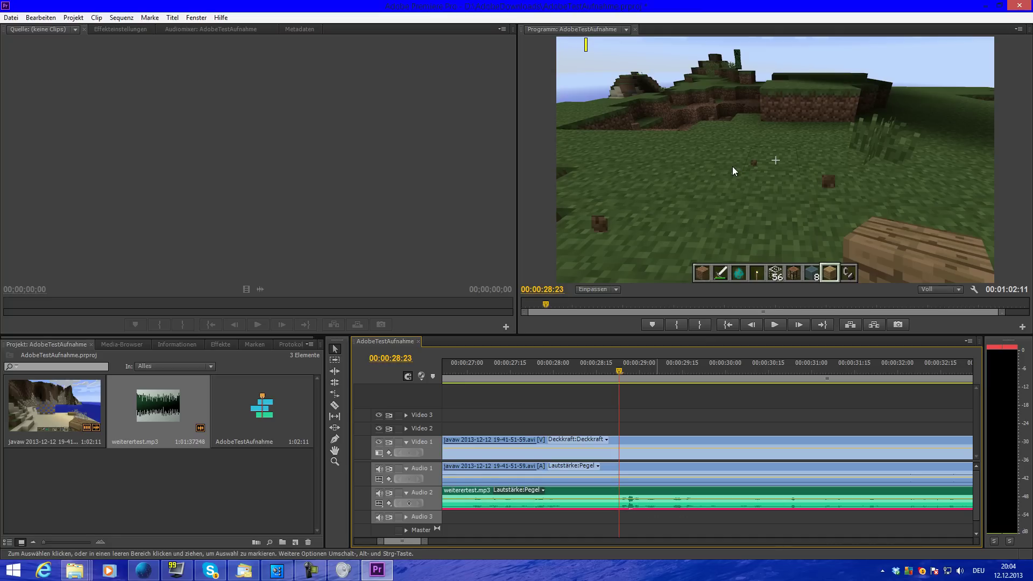
left_click(775, 324)
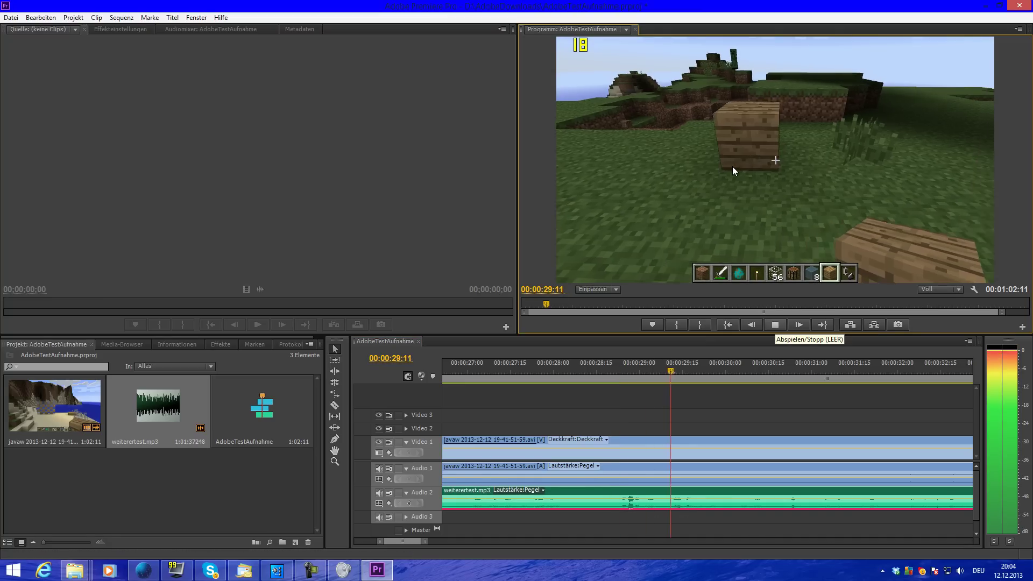
key("space")
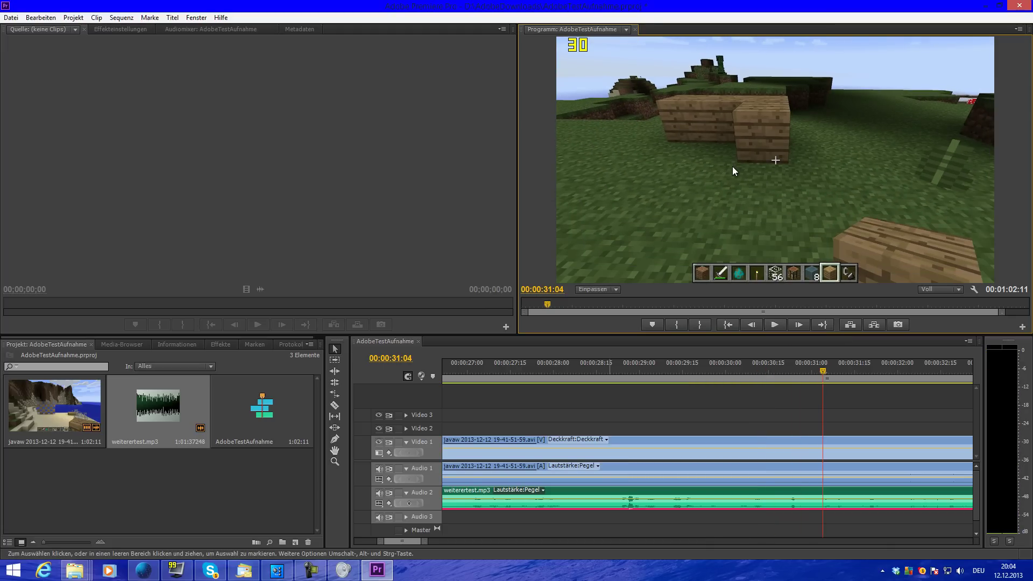
key("shift+3")
key("minus")
key("minus")
key("minus")
key("minus")
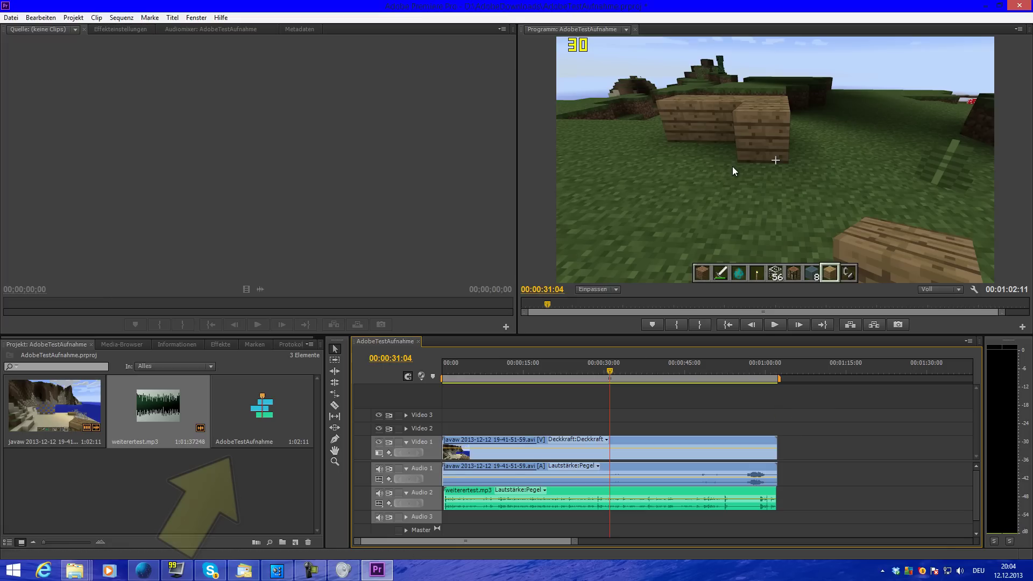
Select the AdobeTestAufnahme sequence and open Datei > Exportieren > Medien.
key("shift+1")
key("Right")
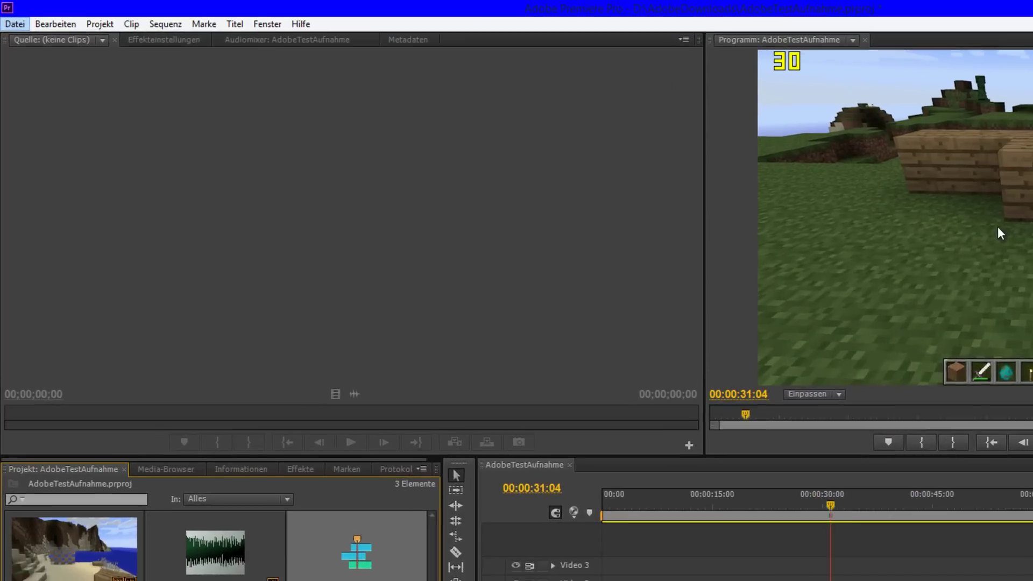
key("alt+d")
key("Down")
key("Down")
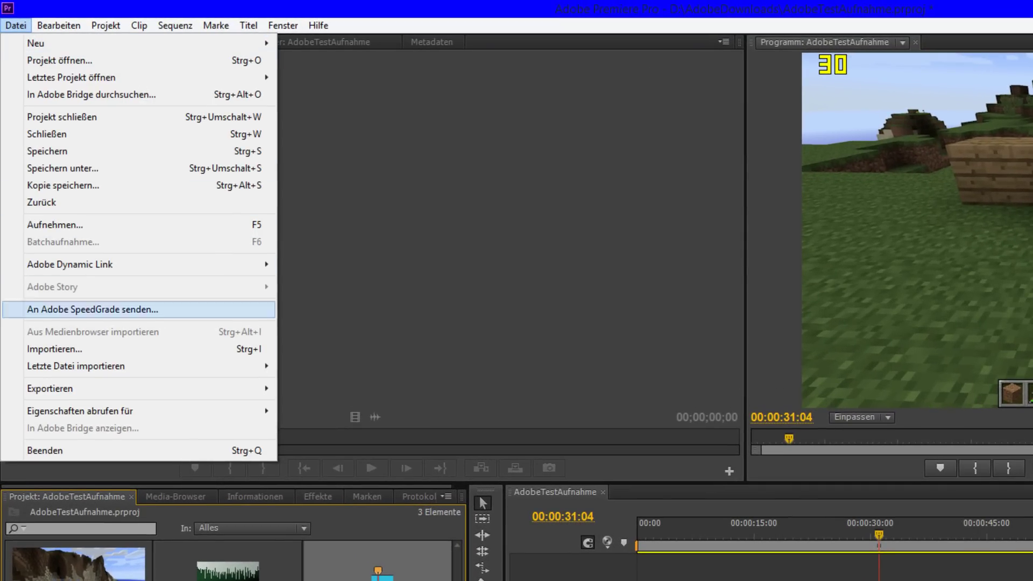
key("Down")
key("Down")
key("Down")
key("Right")
key("Return")
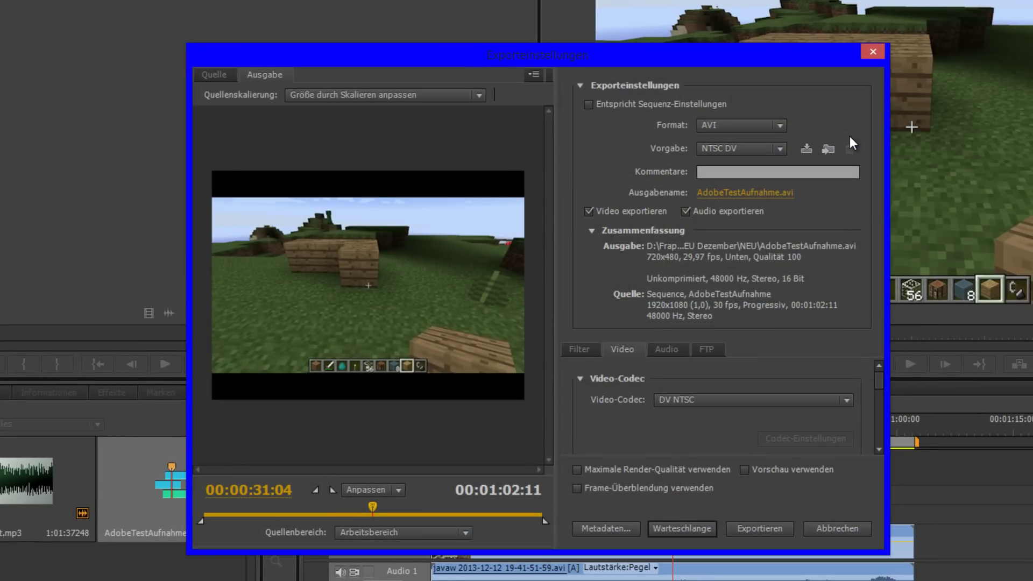
Set the export format to DebugMode FrameServer, keeping the Benutzerdefiniert preset.
key("alt+Down")
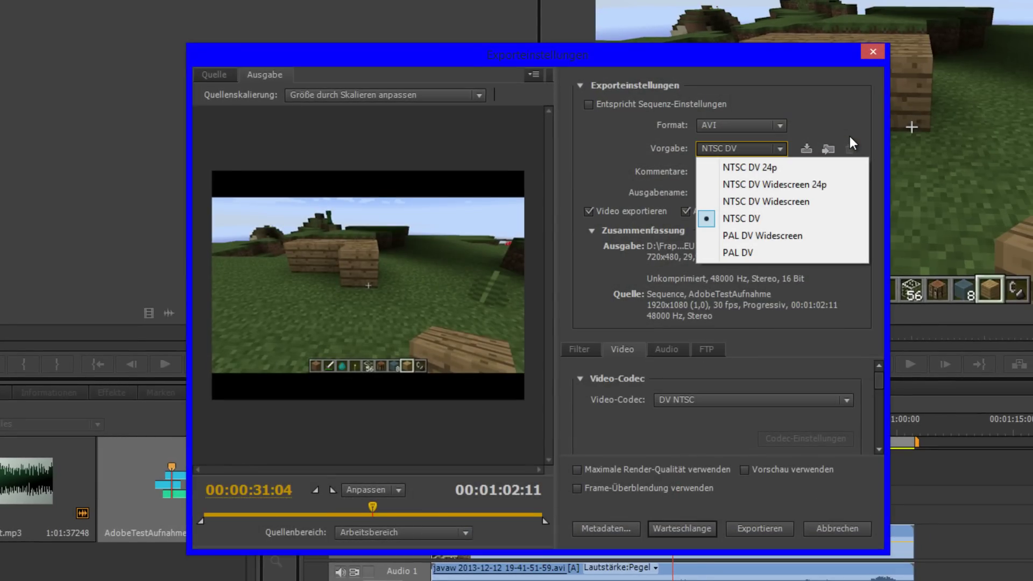
key("Escape")
key("shift+Tab")
key("alt+Down")
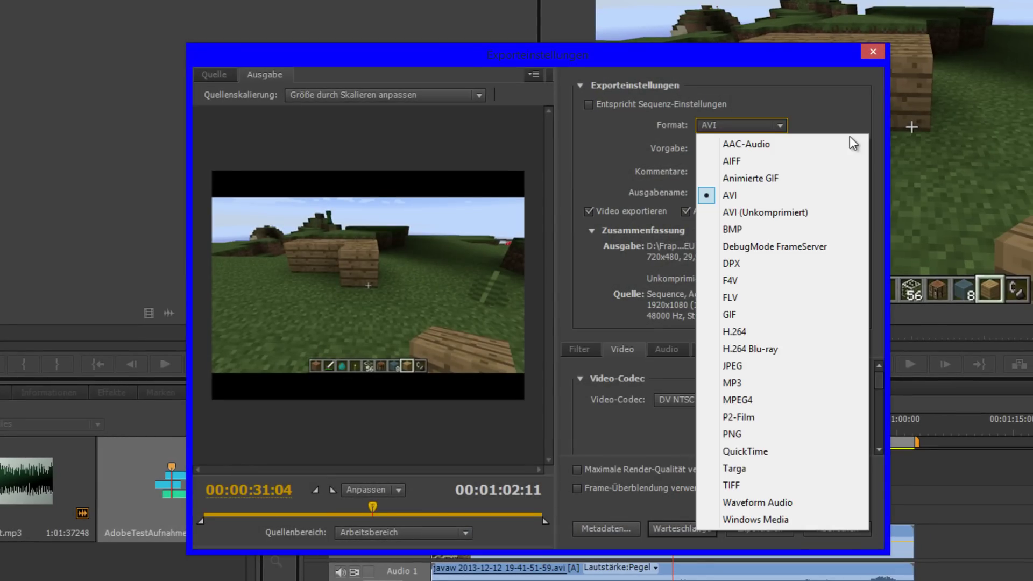
key("Down")
key("Down")
key("Down")
key("Down")
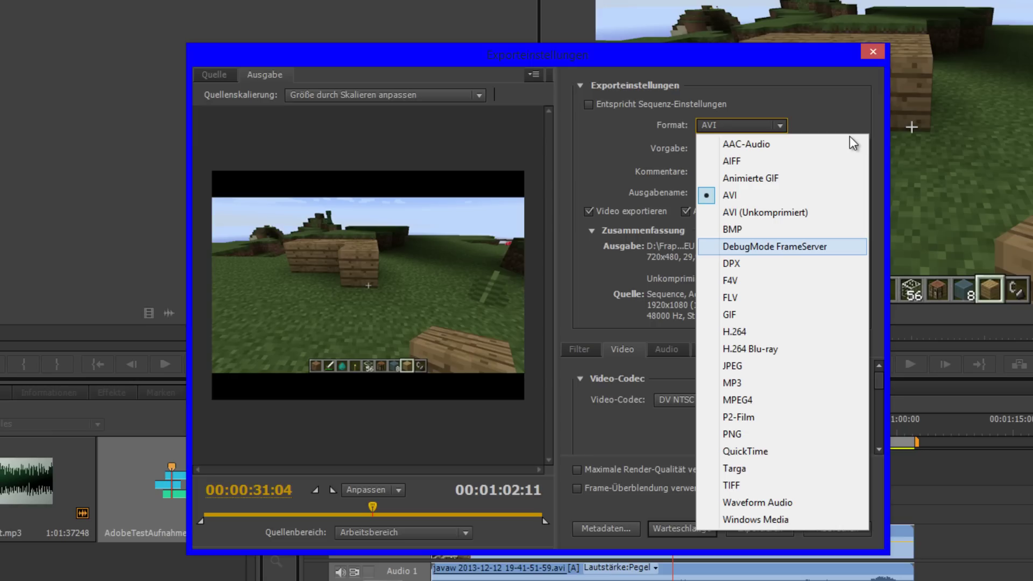
key("Return")
key("Tab")
key("alt+Down")
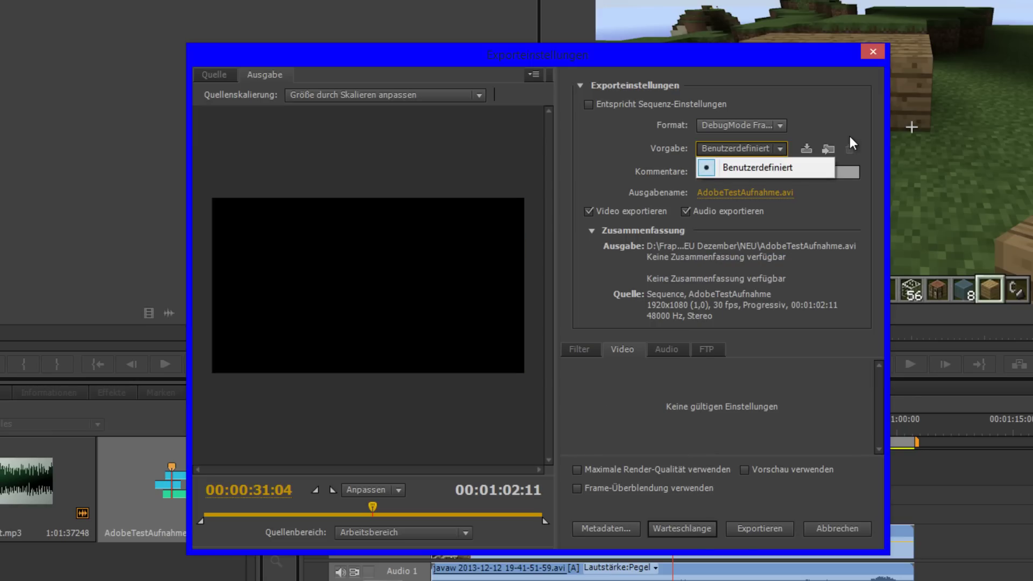
key("Return")
key("Tab")
In Speichern unter, enter the NEUUUU folder and save the output as AdobeTestAufnahme.avi.
key("Return")
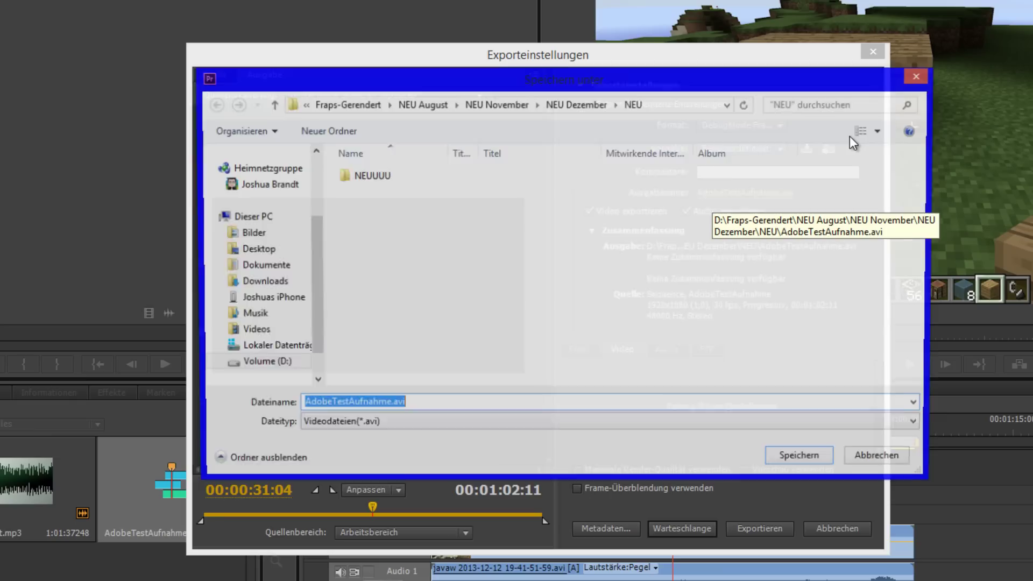
key("shift+Tab")
key("Return")
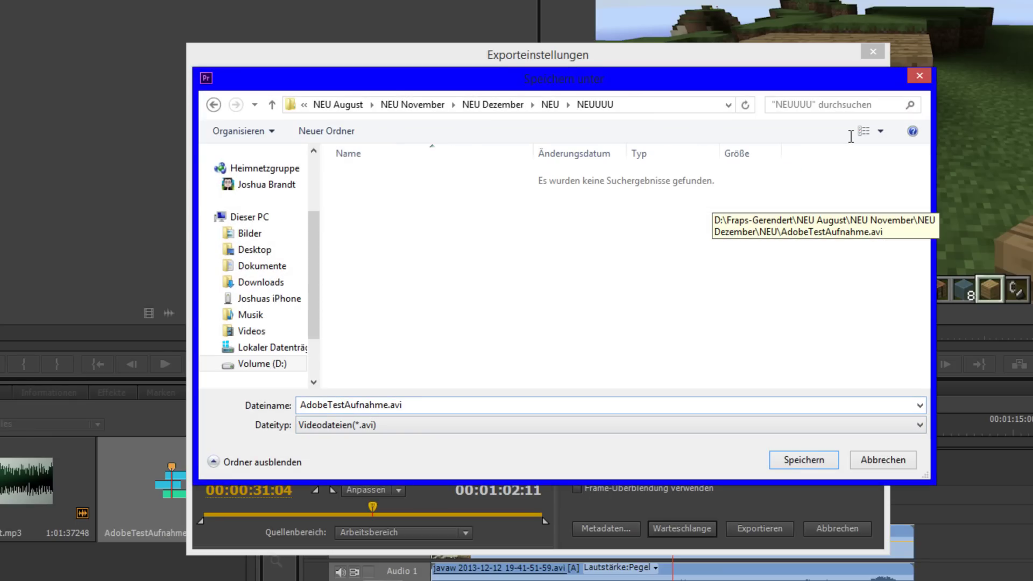
key("Tab")
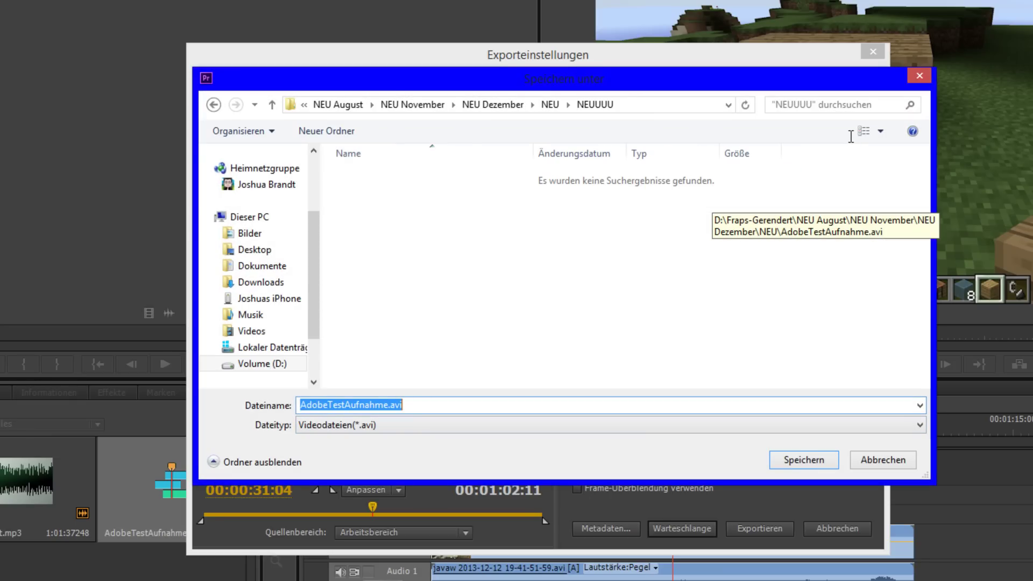
key("Return")
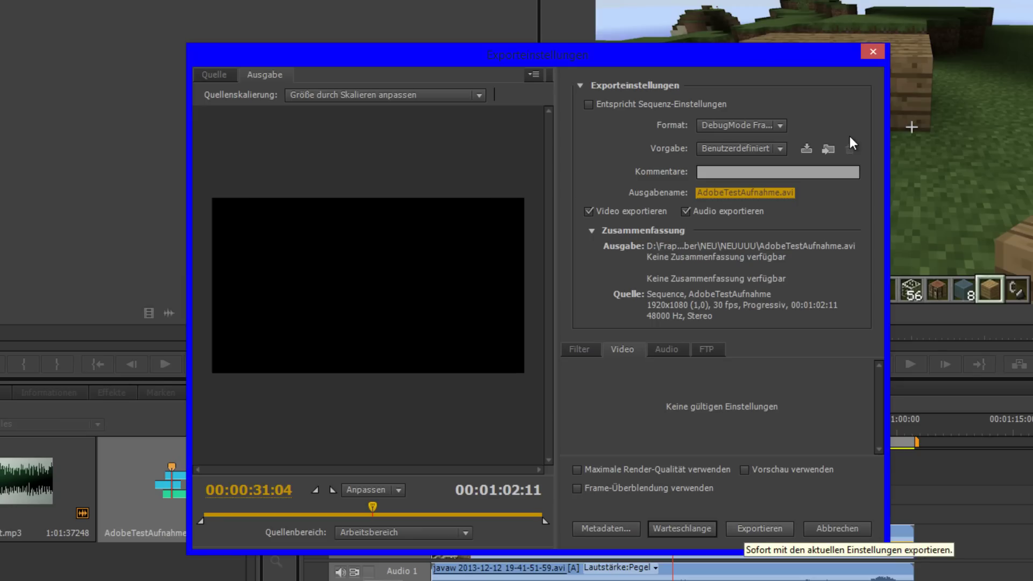
Start the export and begin frameserving with YUY2 video output.
left_click(759, 529)
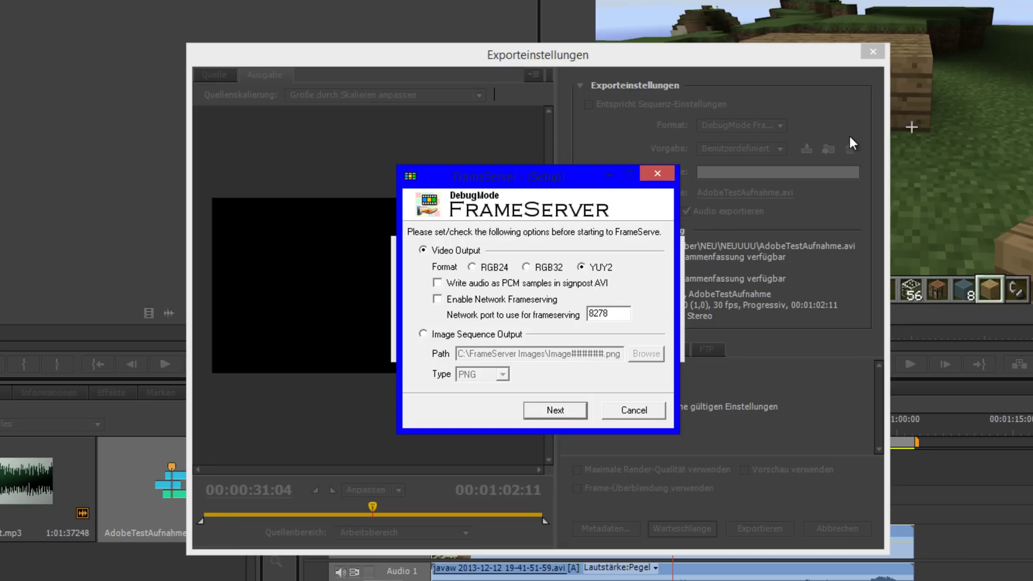
key("Return")
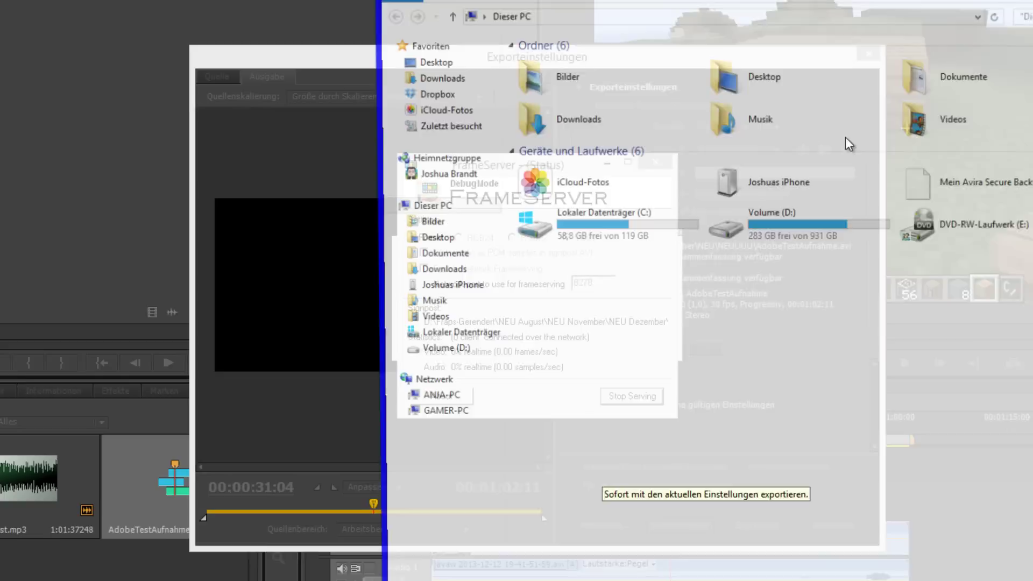
Go through D:\Mehr1 into the MeGUI folder and launch MeGUI.exe.
key("Return")
type("me")
key("Return")
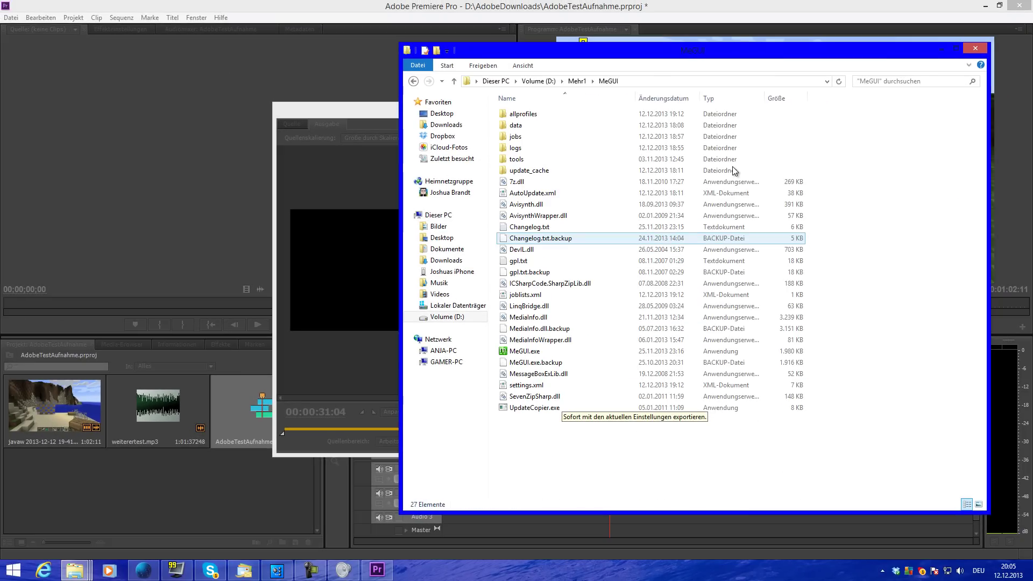
type("meg")
key("Return")
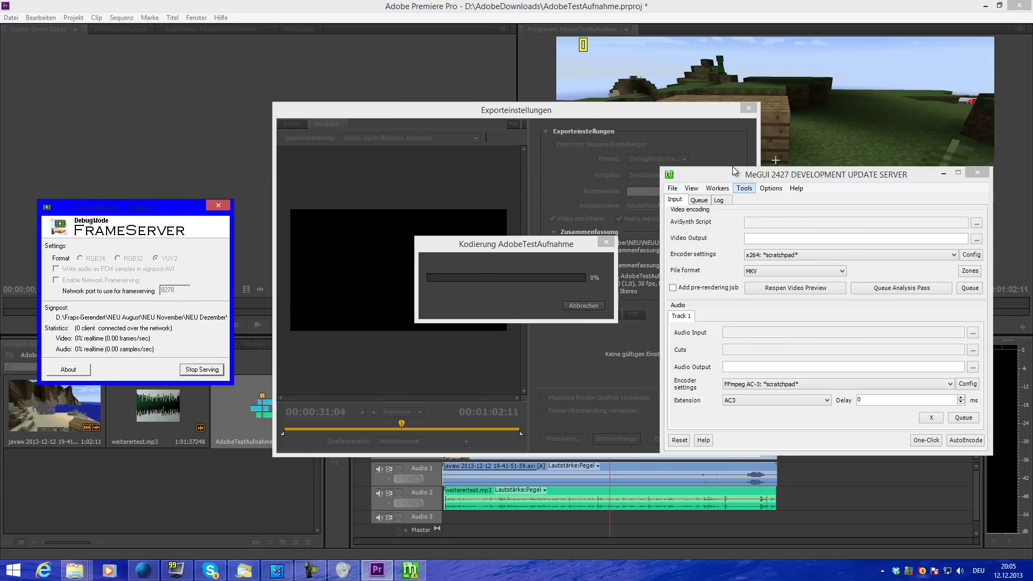
Review MeGUI Settings across Main, Extra and External Program tabs, keeping Normal priority, then close.
key("alt+o")
key("Down")
key("Return")
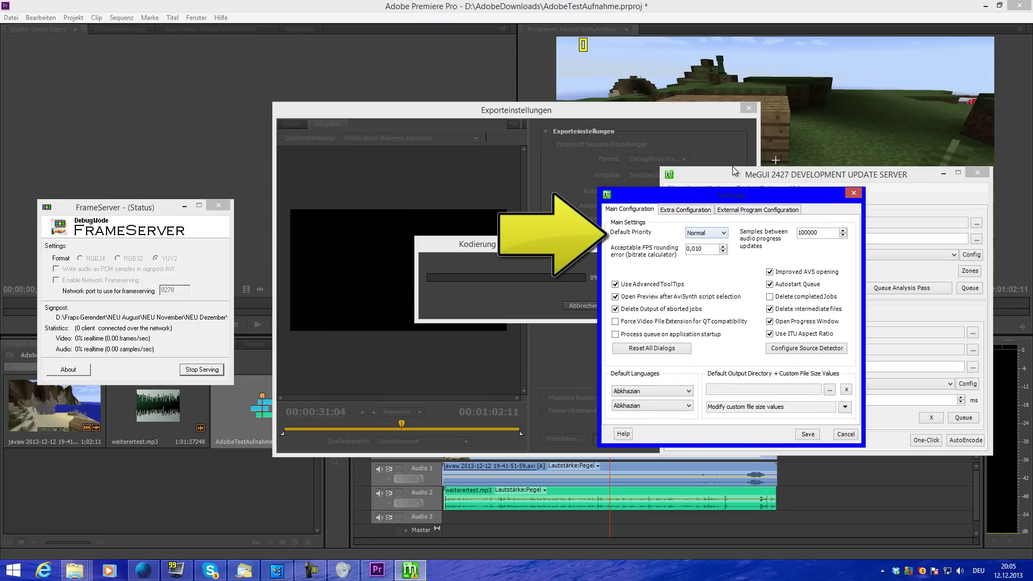
key("alt+Down")
key("Escape")
key("ctrl+Tab")
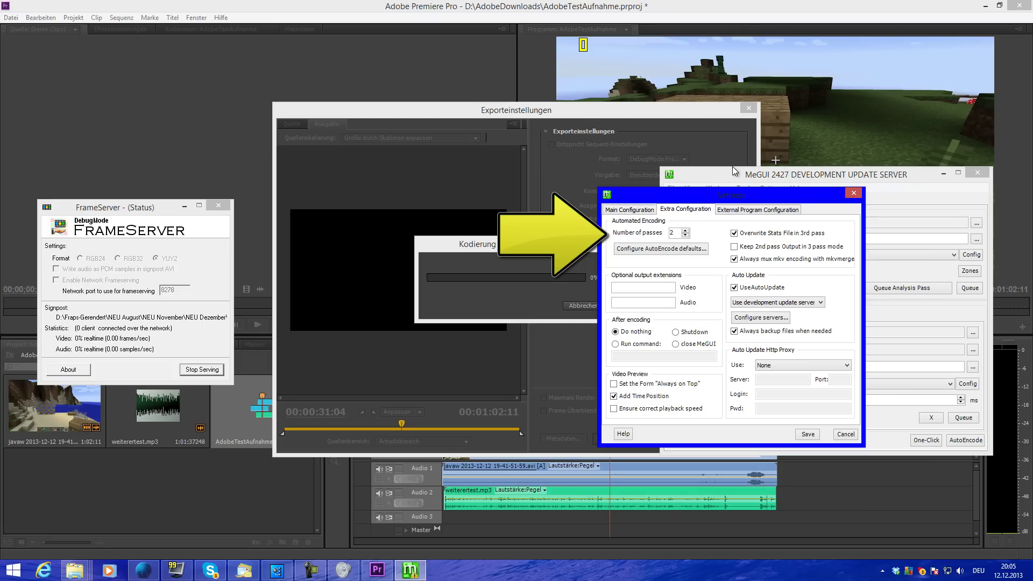
key("ctrl+Tab")
key("ctrl+Tab")
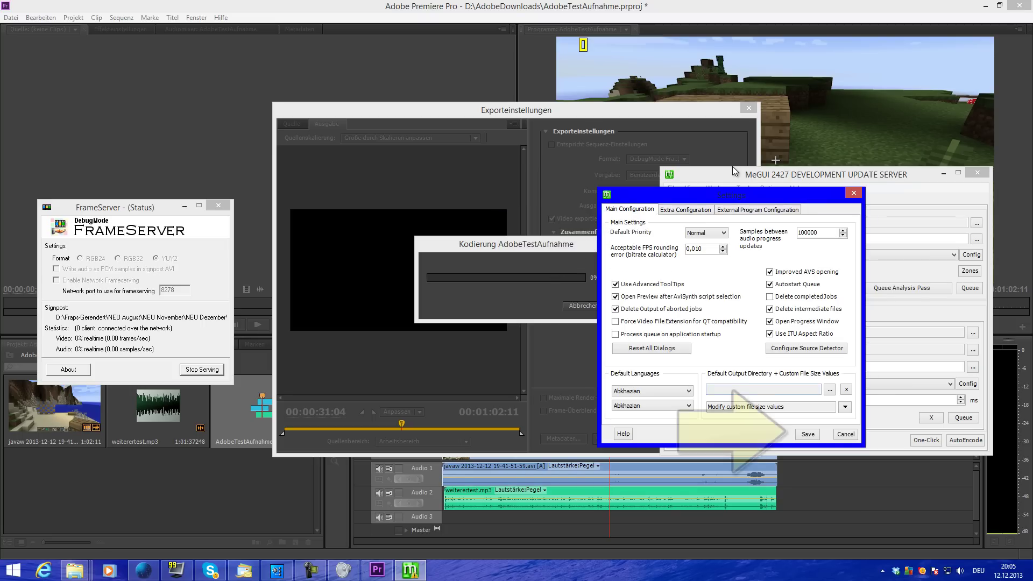
key("Return")
Open the AVS Script Creator and browse to the Fraps-Gerendert folder on Volume D:.
key("alt+t")
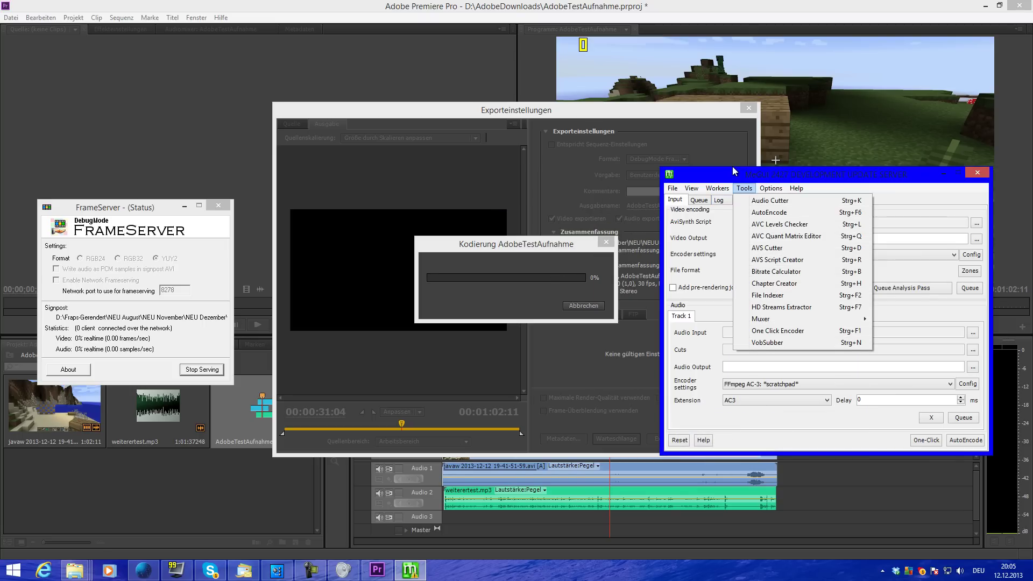
key("Down")
key("Down")
key("Down")
key("Down")
key("Down")
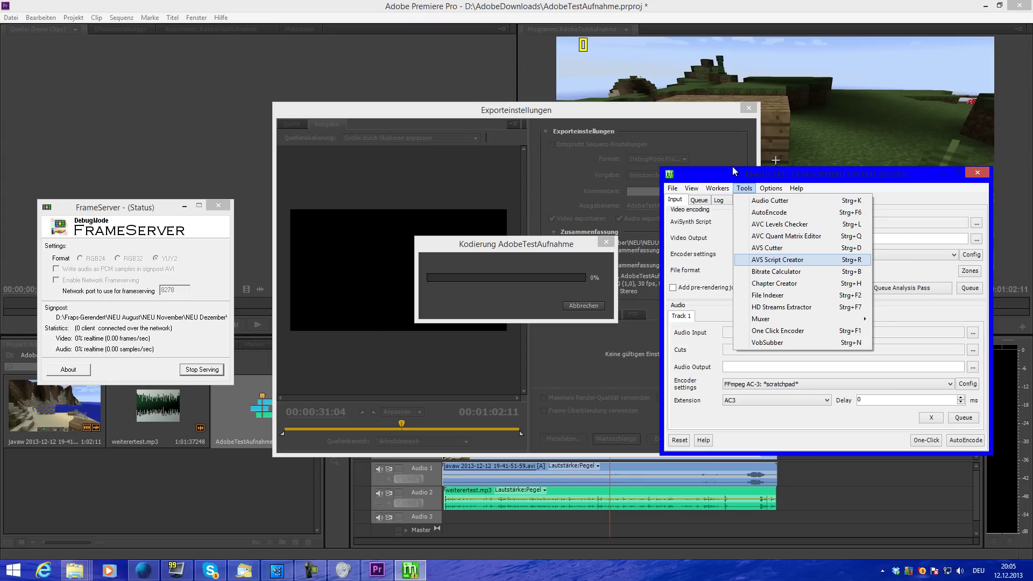
key("Return")
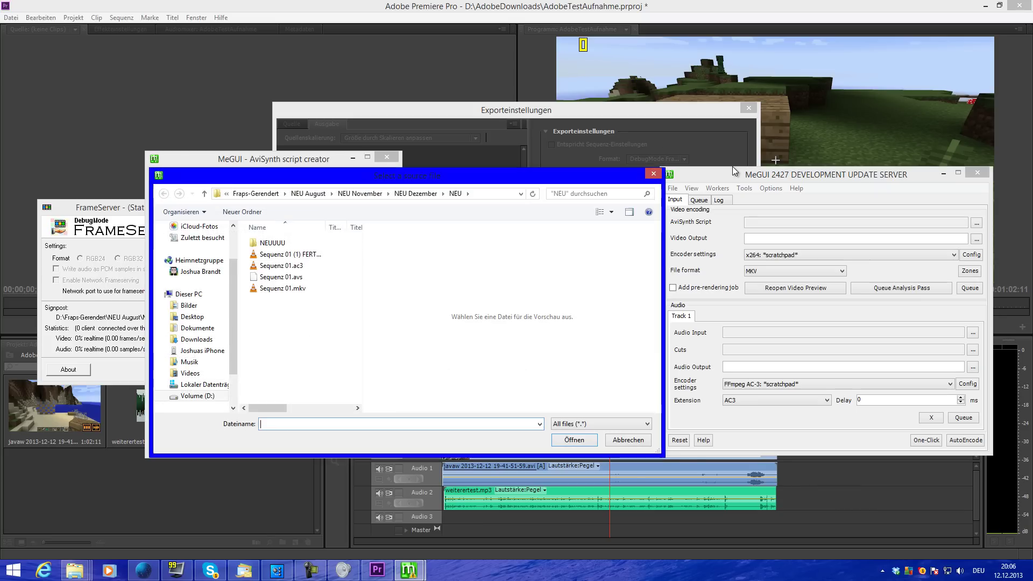
key("Down")
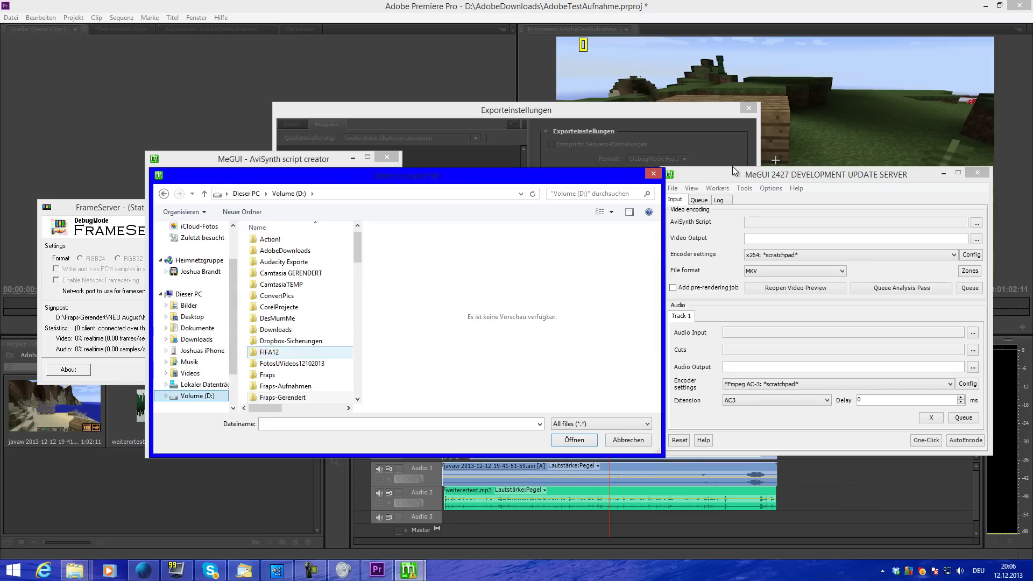
key("f")
key("f")
key("f")
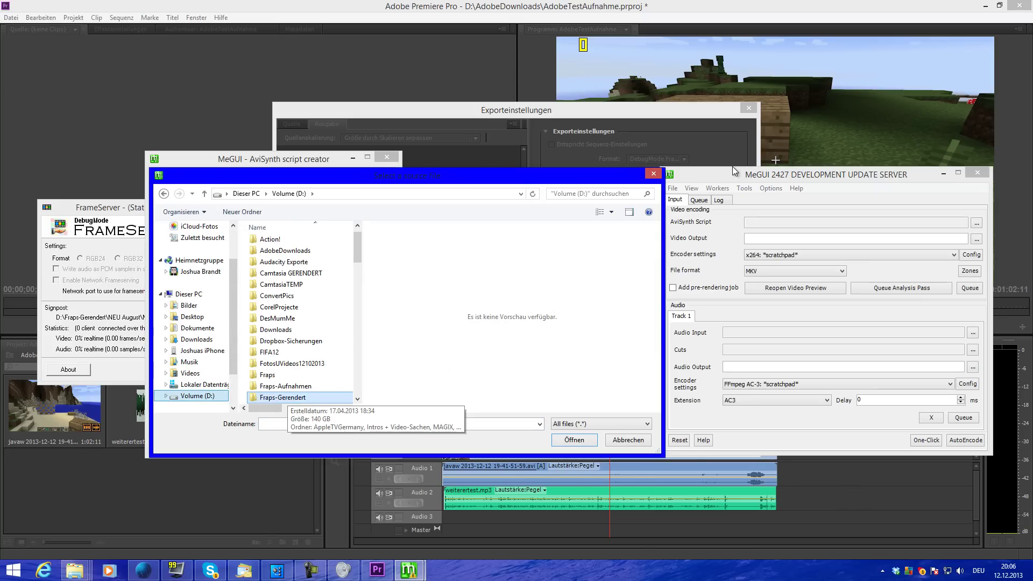
key("Return")
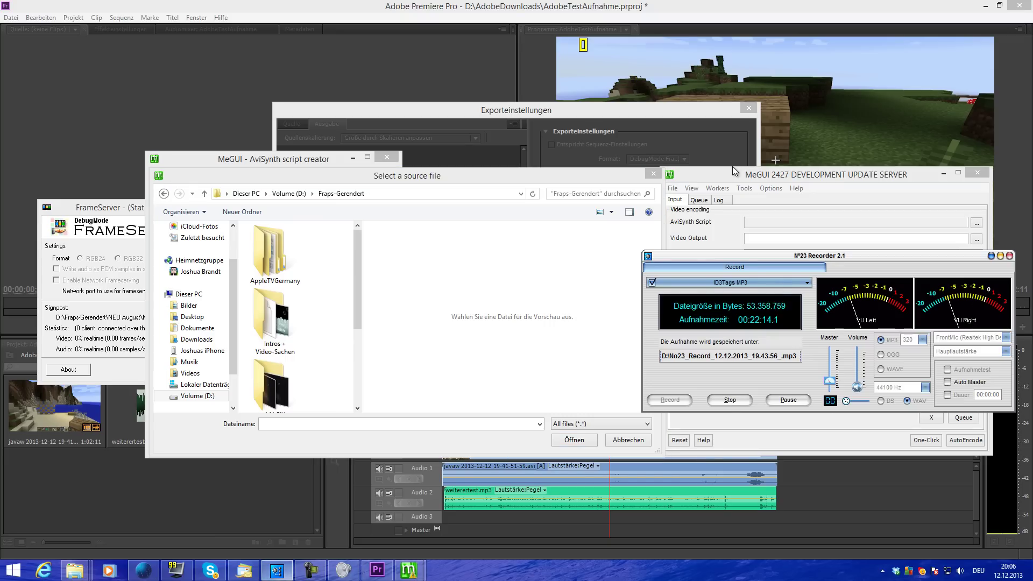
Navigate down to the NEUUUU folder and open AdobeTestAufnahme.avi as the source video.
left_click(734, 171)
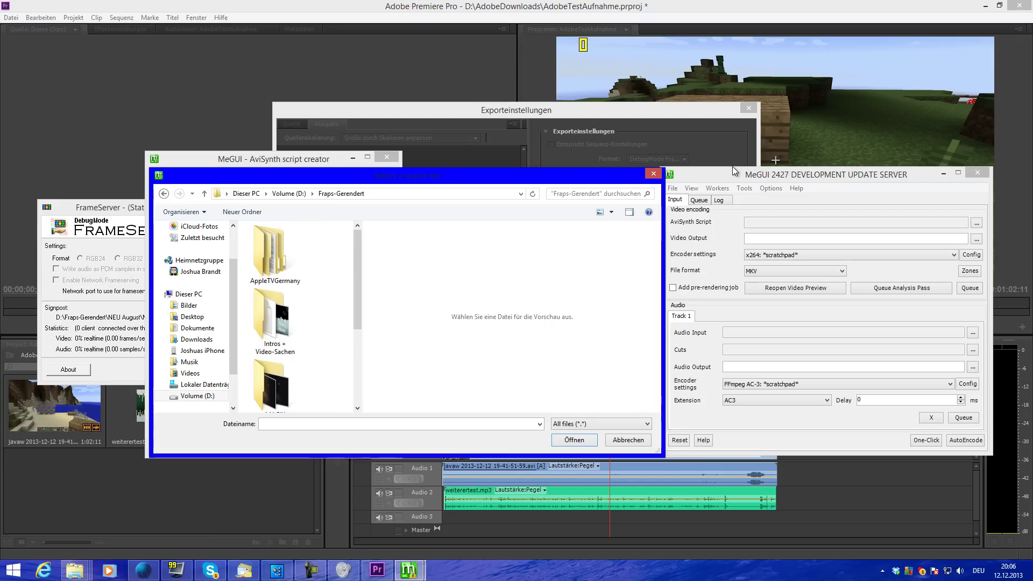
scroll(301, 317, "down", 2)
key("n")
key("Return")
key("Return")
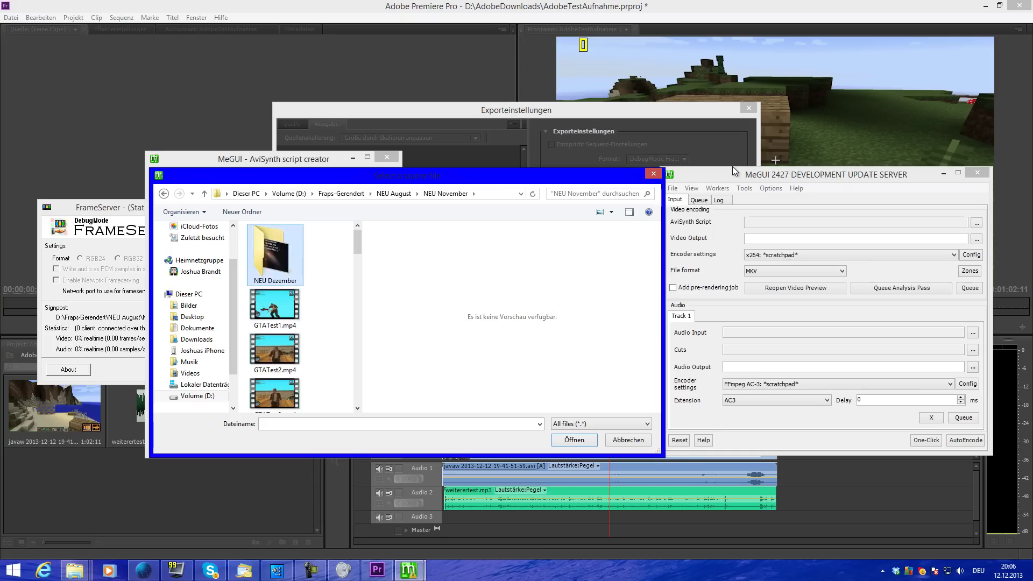
key("Return")
key("Return")
key("End")
key("Up")
key("Up")
key("Up")
key("Down")
key("Down")
key("Down")
key("Up")
key("Up")
key("Up")
key("Return")
key("Down")
key("Down")
key("Return")
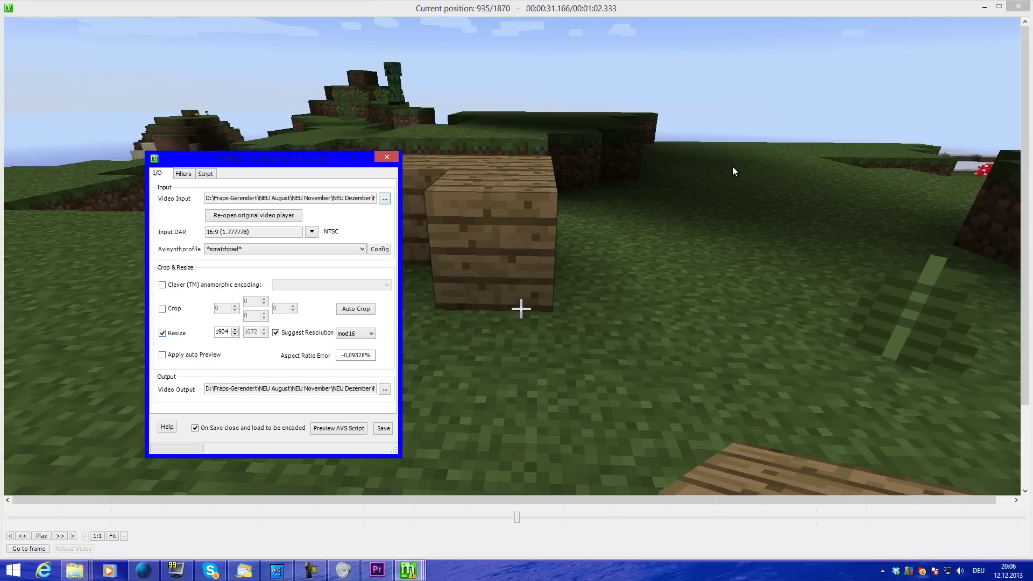
Set input aspect to ITU 16:9 PAL, disable suggested resolution, and resize to 1920×1080.
key("Tab")
key("Tab")
key("Tab")
key("shift+Tab")
key("shift+Tab")
key("shift+Tab")
key("space")
key("Down")
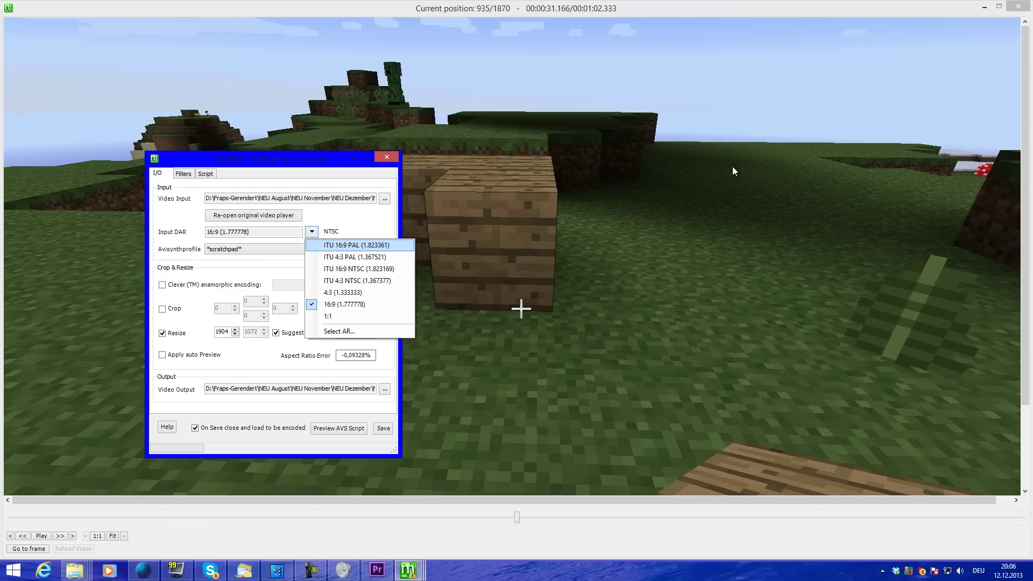
key("Return")
key("Tab")
key("Tab")
key("Tab")
type("19")
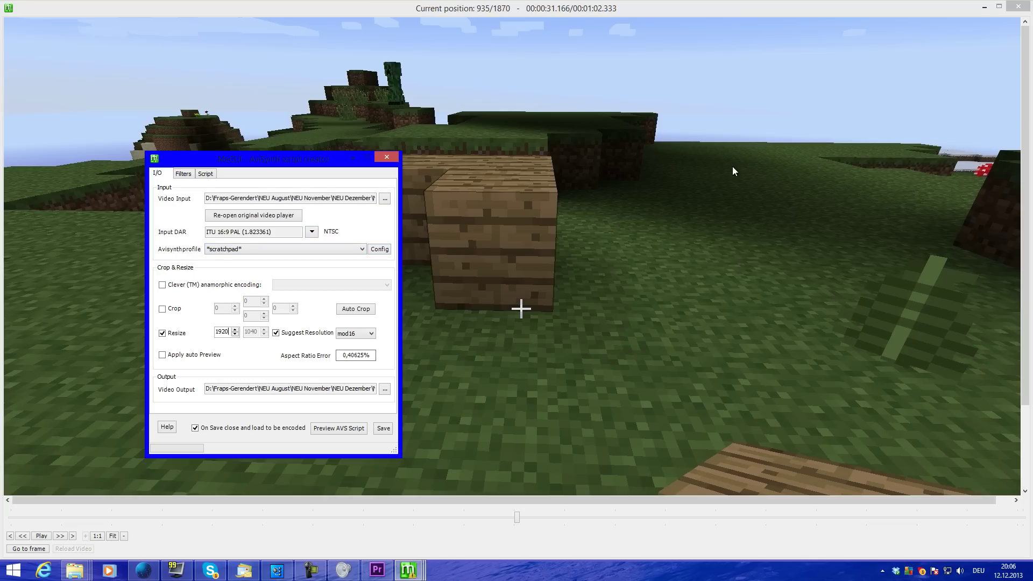
key("Tab")
key("space")
type("1080")
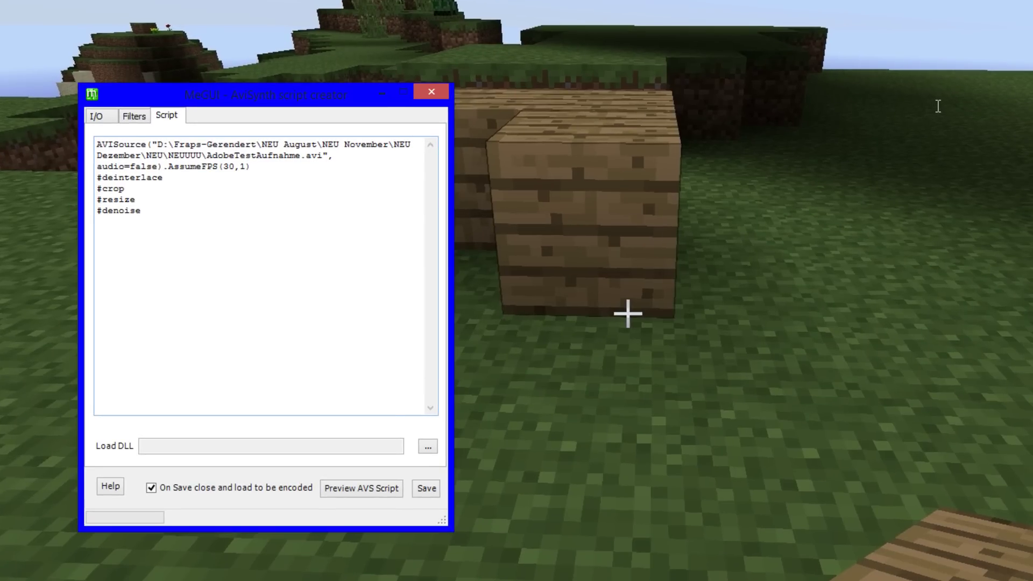
Change audio=false to audio=true in the AviSynth script.
left_click_drag(130, 166, 158, 167)
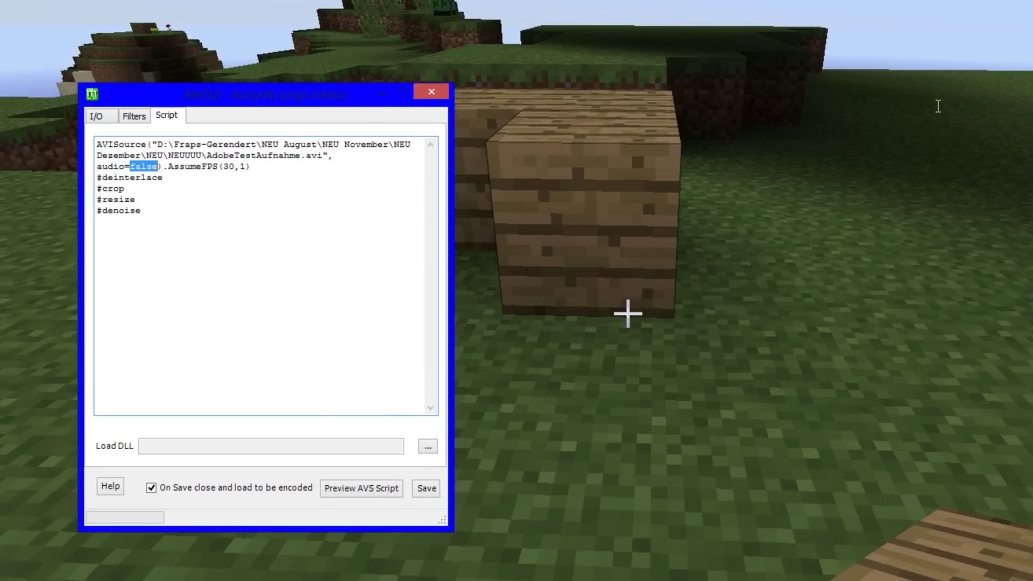
type("true")
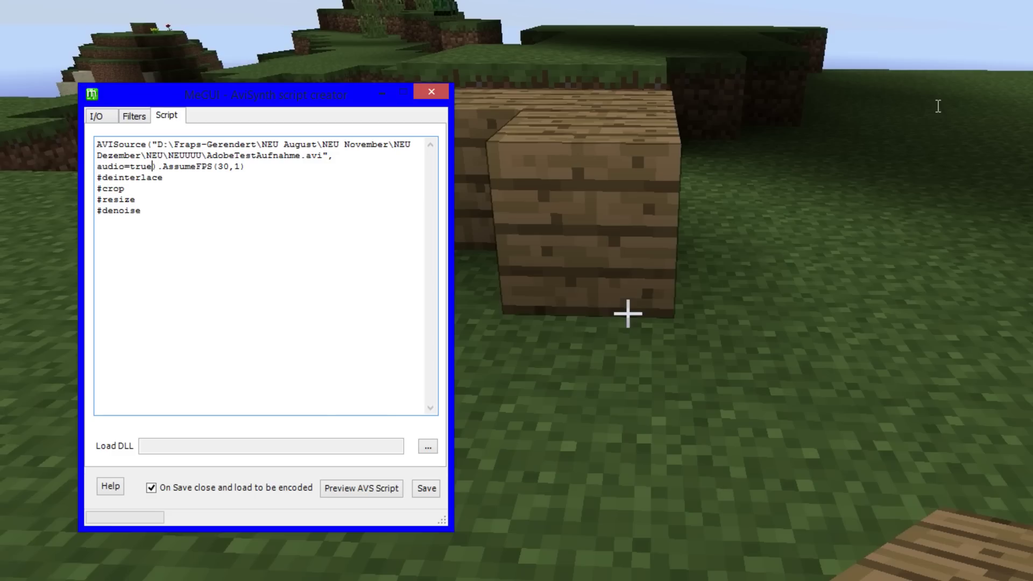
mouse_move(130, 166)
left_mouse_down()
mouse_move(153, 166)
mouse_move(124, 166)
left_mouse_up()
left_click(141, 210)
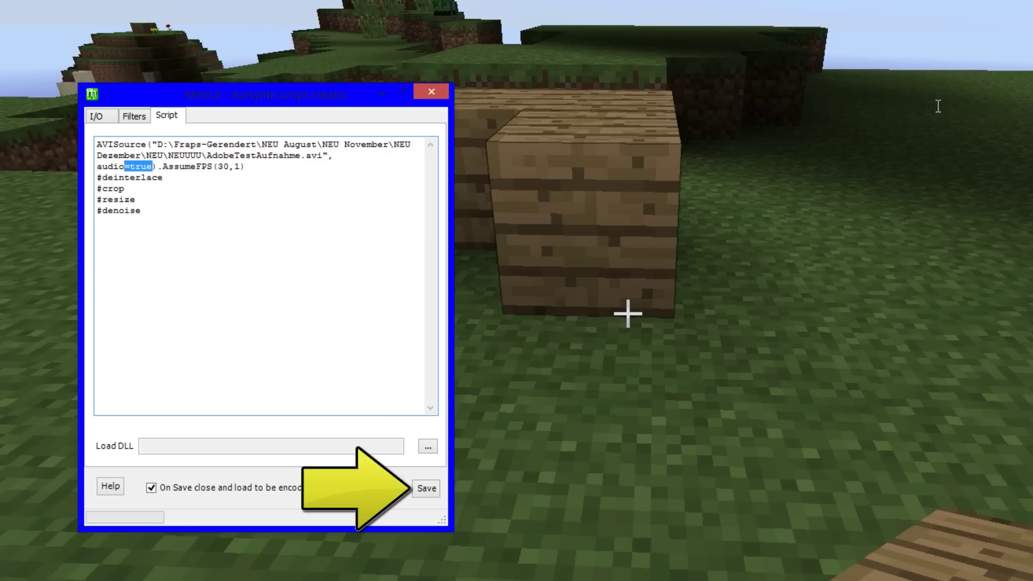
left_click(163, 177)
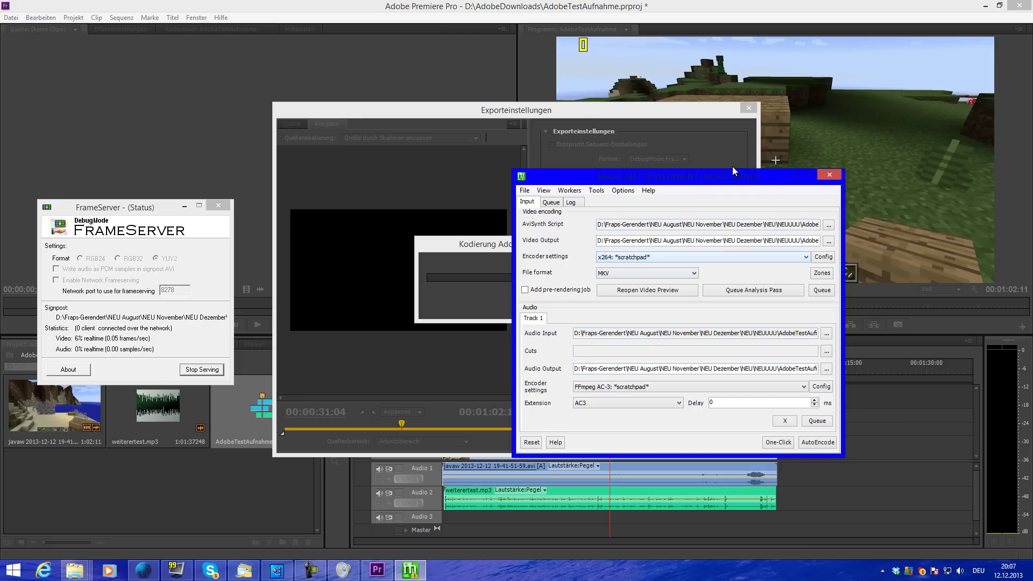
Keep the x264 encoder and rename the video output to Adobe.mkv.
key("alt+Down")
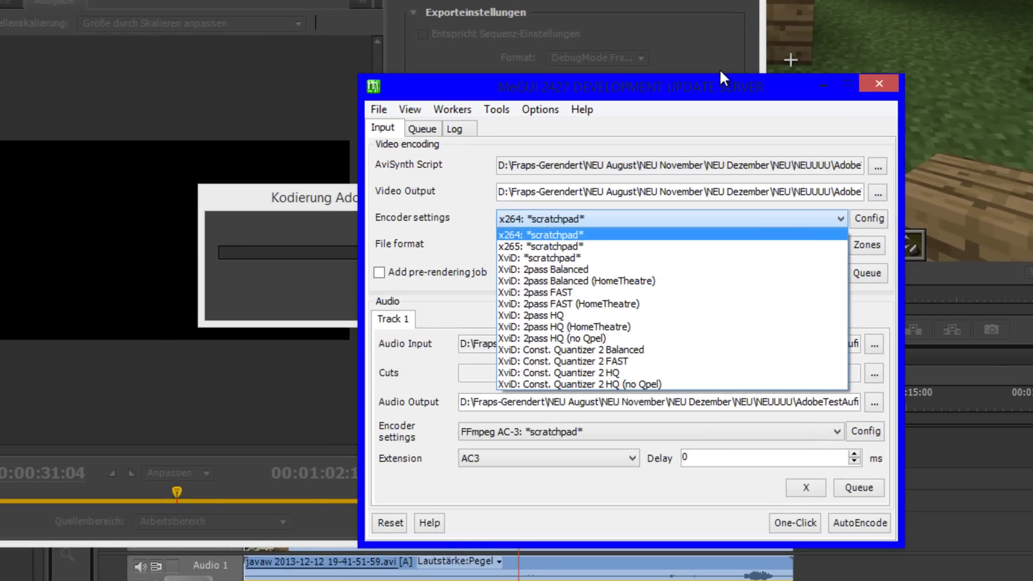
key("Escape")
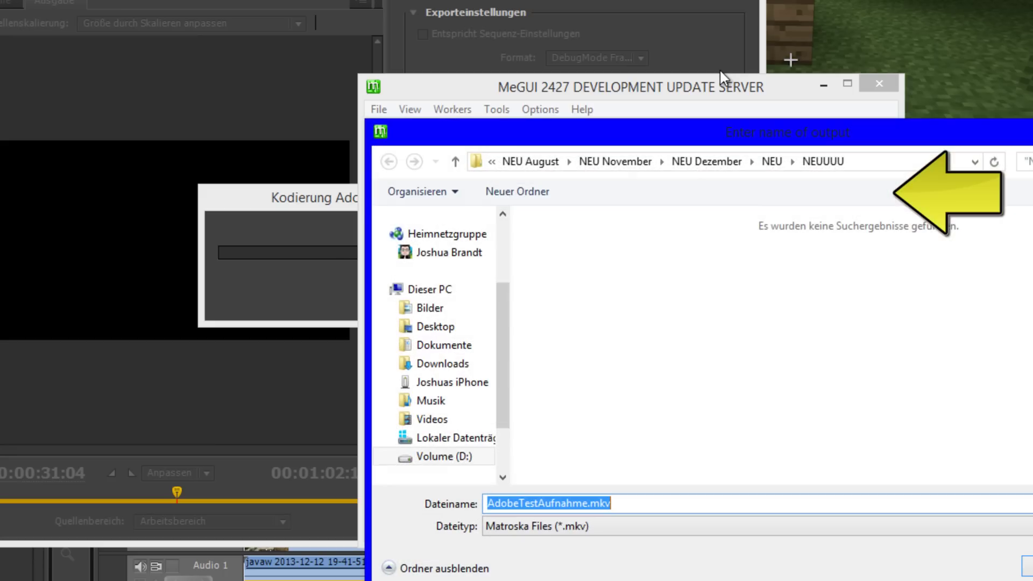
left_click(535, 503)
key("shift+Left")
key("shift+Left")
key("shift+Left")
key("shift+Left")
key("shift+Left")
key("shift+Left")
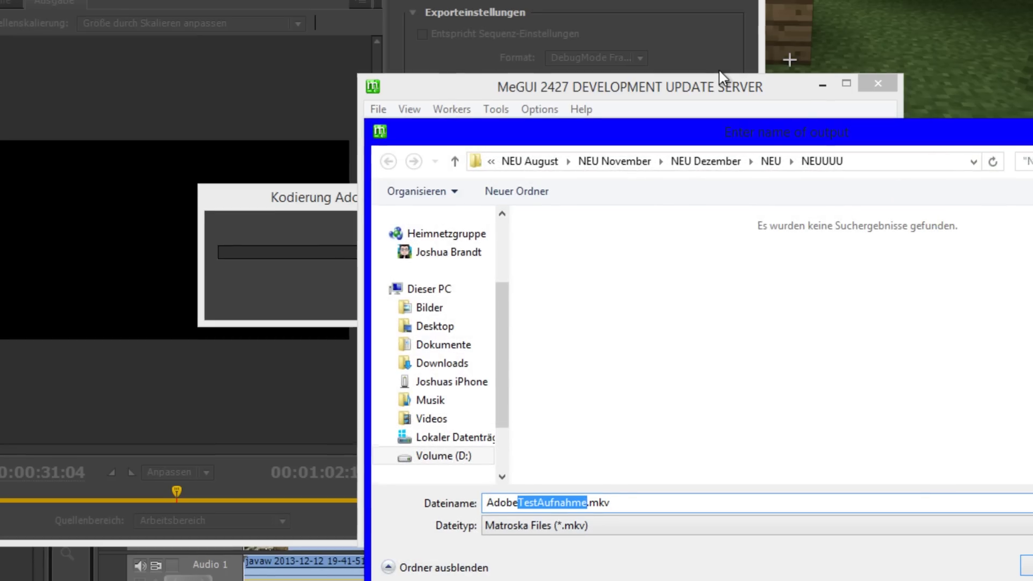
key("BackSpace")
key("Return")
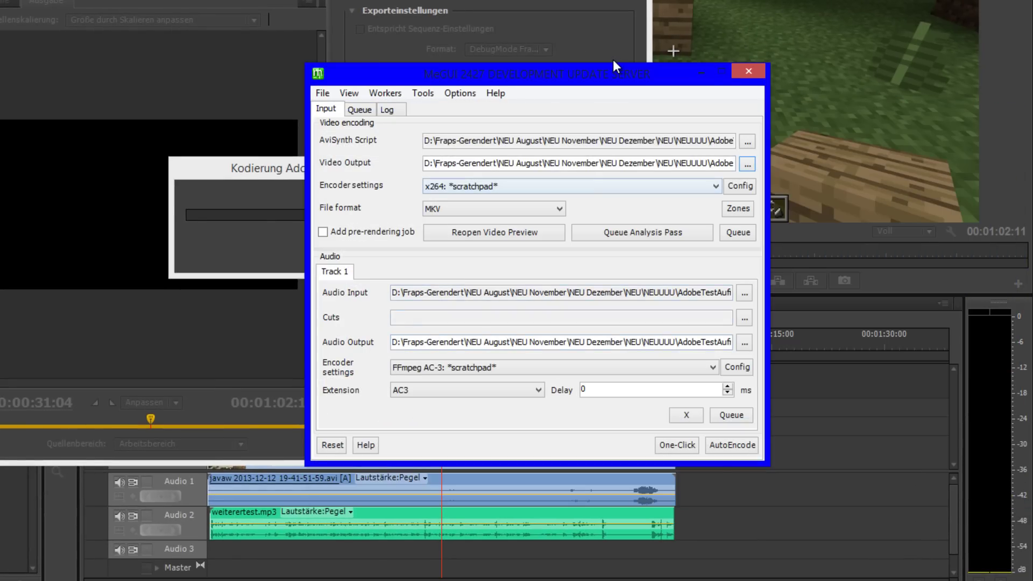
Keep MKV as the container and FFmpeg AC-3 as the audio encoder.
key("alt+Down")
key("Return")
key("alt+Down")
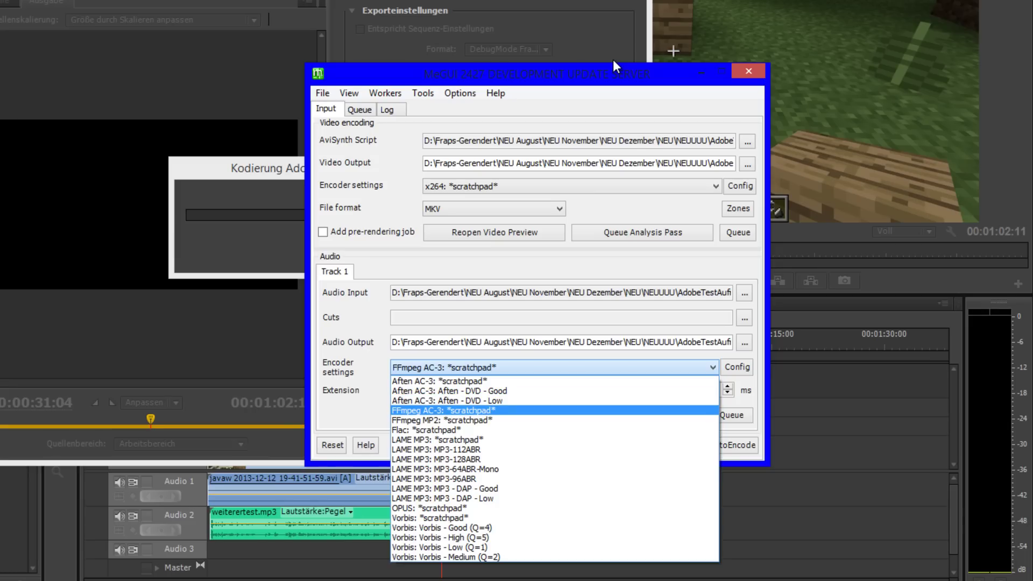
key("Escape")
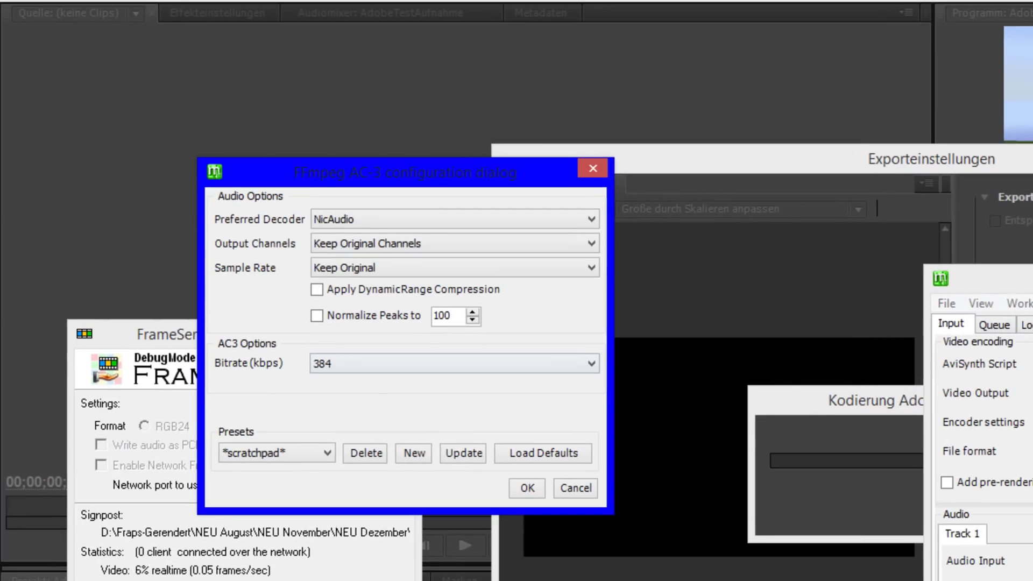
Set the AC-3 bitrate to 320 kbps, keeping NicAudio decoding and original channels.
key("alt+Down")
key("Up")
key("Up")
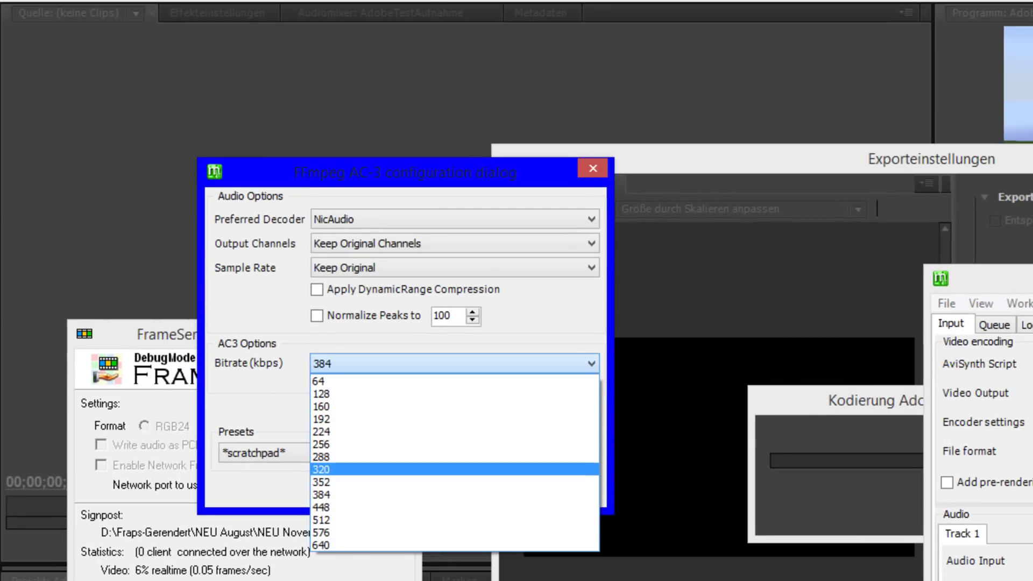
key("Return")
key("alt+Down")
key("Escape")
key("Tab")
key("alt+Down")
key("Escape")
key("Tab")
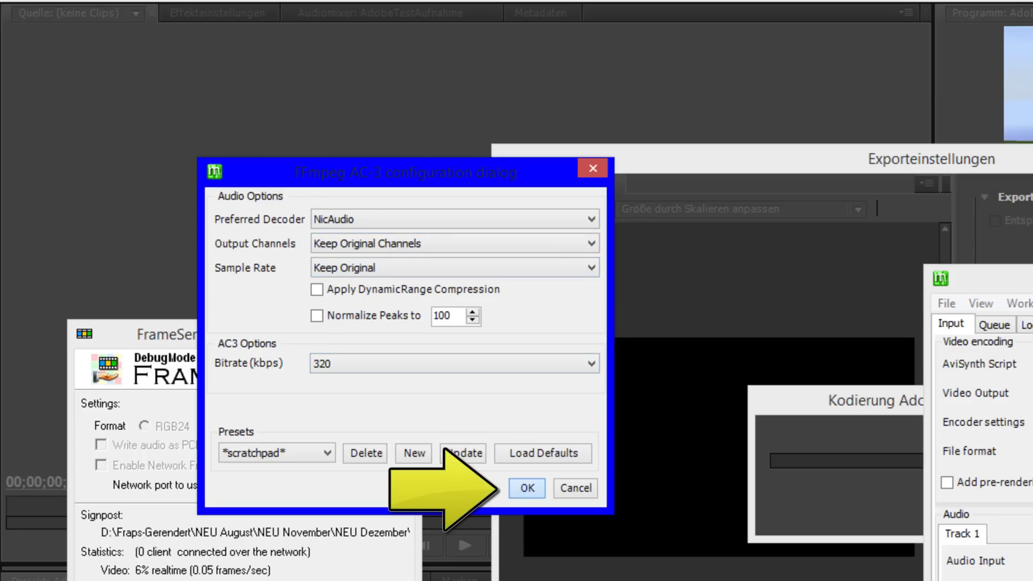
left_click(528, 488)
Rename the audio output file to Adobe.ac3.
key("shift+Tab")
key("shift+Tab")
key("Return")
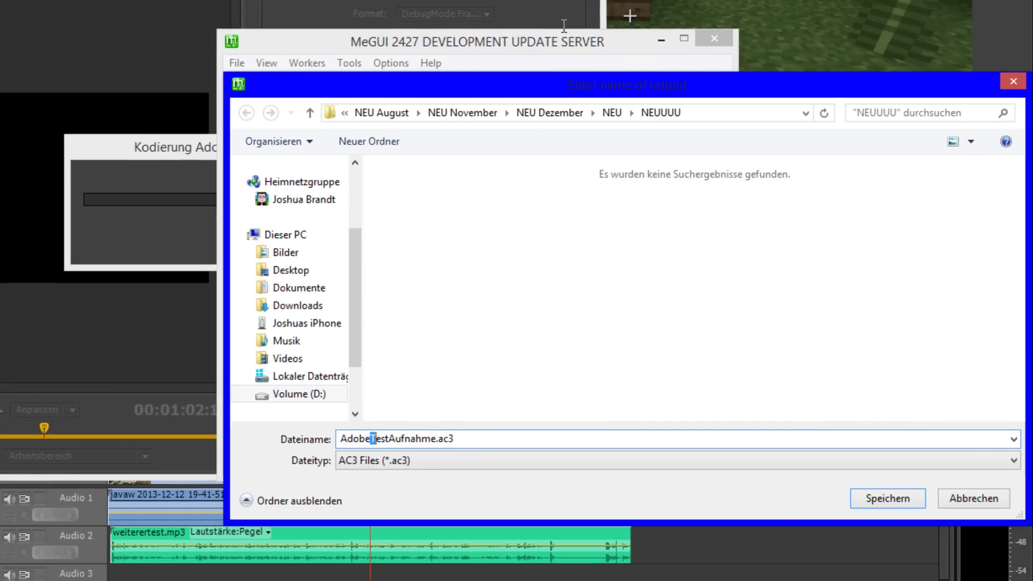
left_click_drag(370, 438, 437, 438)
key("BackSpace")
key("Return")
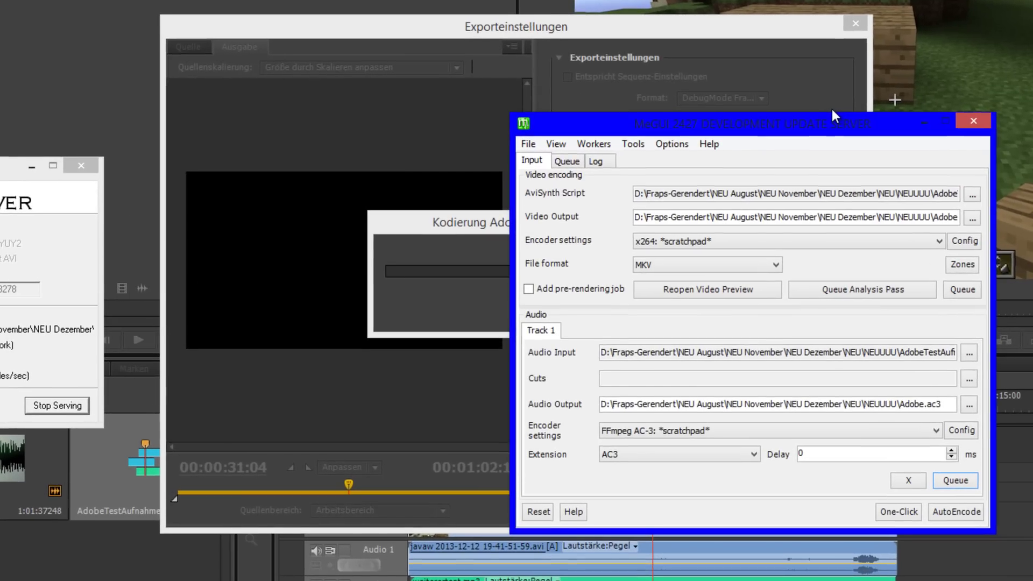
Switch away from MeGUI briefly and bring it back to the front.
key("alt+Tab")
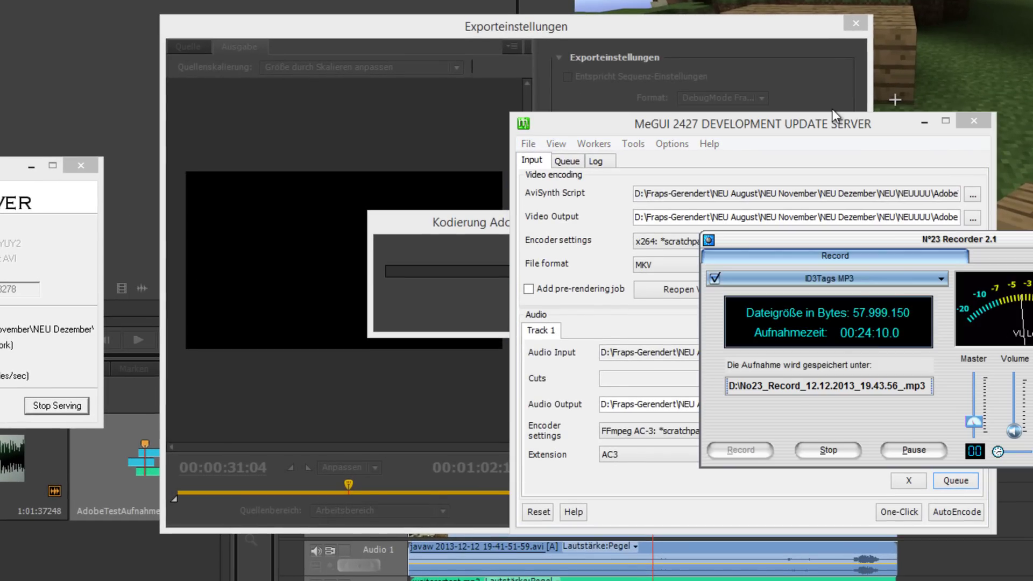
key("alt+Tab")
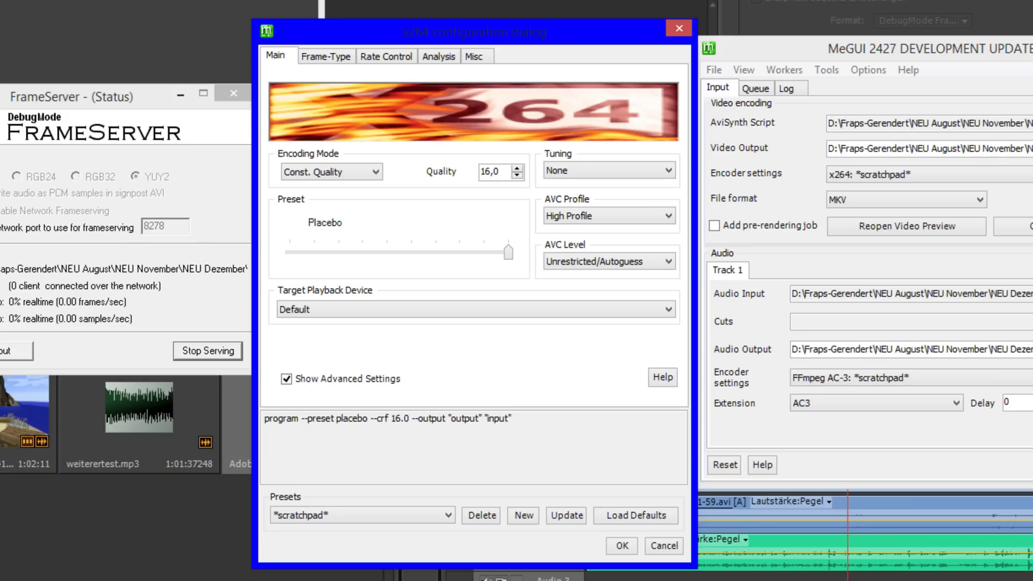
mouse_move(508, 251)
left_mouse_down()
mouse_move(290, 252)
mouse_move(508, 252)
mouse_move(387, 251)
left_mouse_up()
key("Right")
key("Right")
key("Left")
key("Left")
key("Left")
key("Right")
key("Right")
key("Right")
key("Left")
key("Left")
key("Right")
key("Right")
key("Right")
key("Left")
key("Left")
key("Left")
key("End")
mouse_move(509, 252)
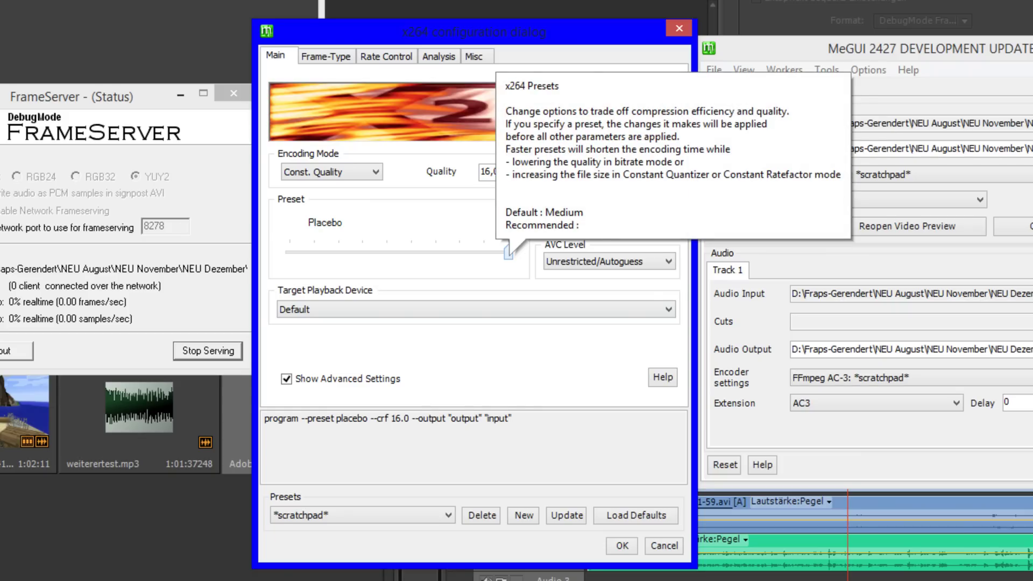
key("Home")
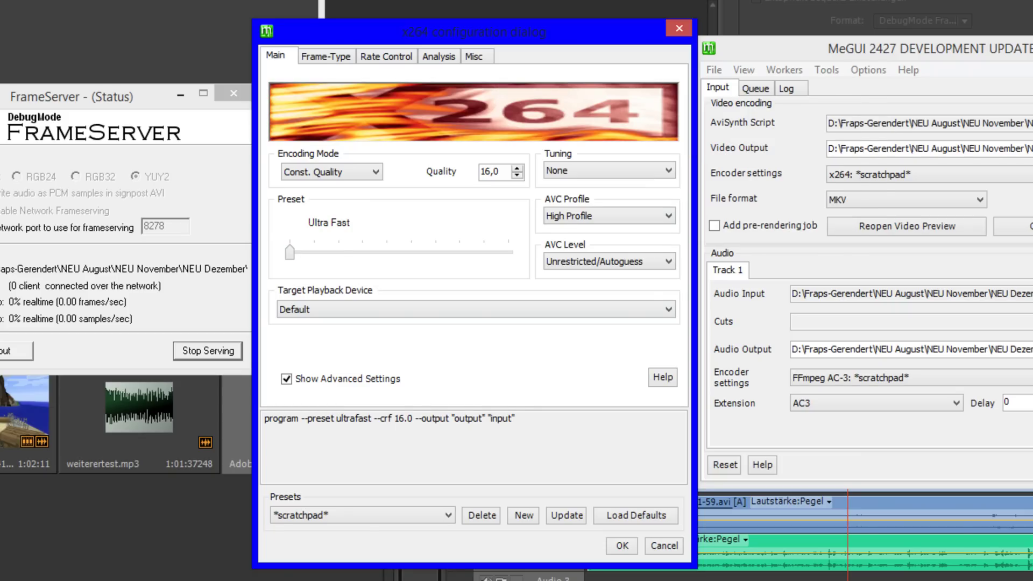
mouse_move(358, 241)
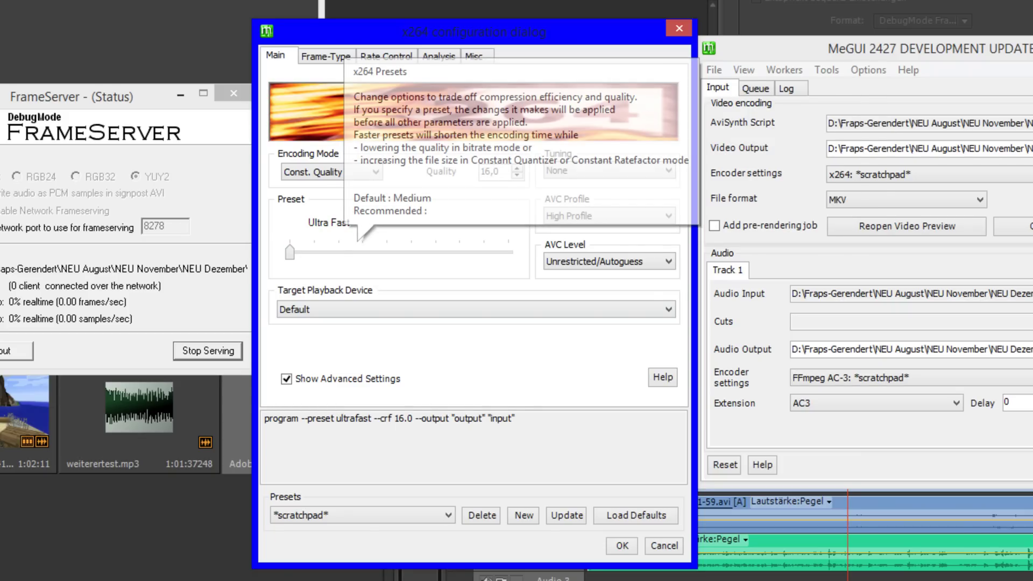
key("Right")
key("Right")
key("Right")
key("Left")
key("Right")
key("Right")
key("Right")
key("Right")
key("Right")
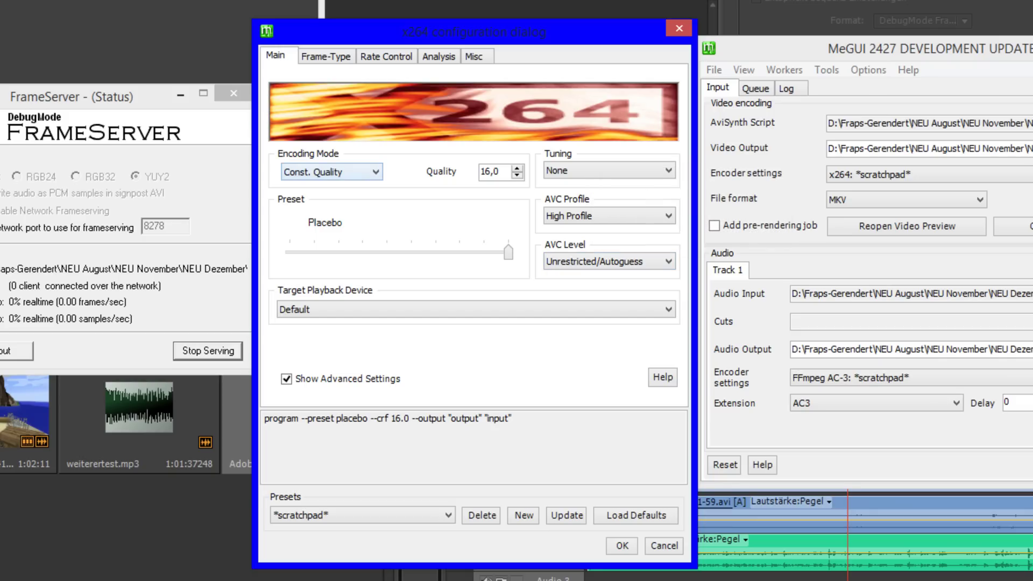
left_click(331, 171)
Keep constant quality 16 in the x264 settings and move the dialog left to review tooltips.
left_click(323, 285)
left_click_drag(491, 171, 481, 171)
mouse_move(490, 171)
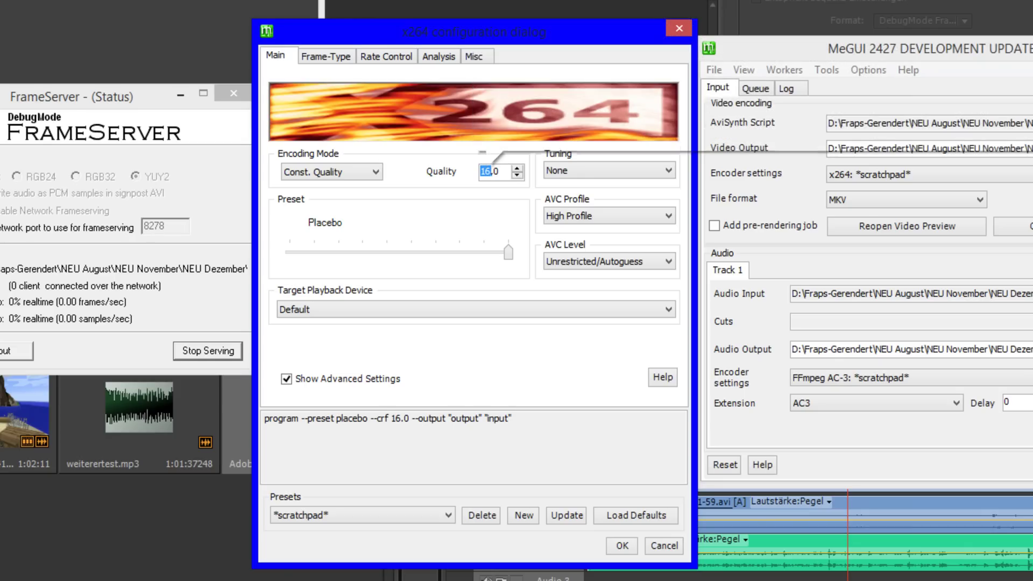
left_click_drag(376, 33, 277, 45)
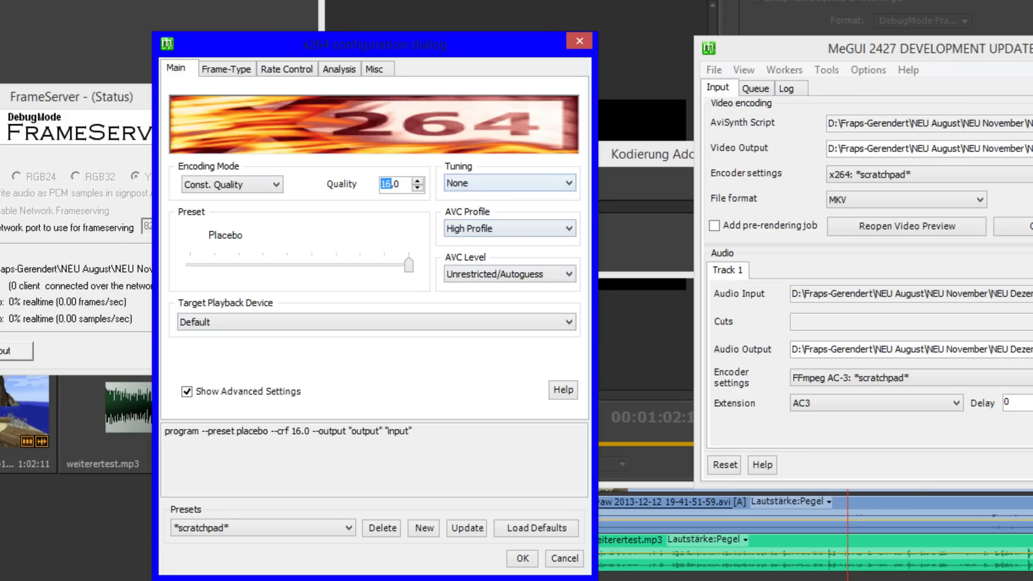
mouse_move(472, 214)
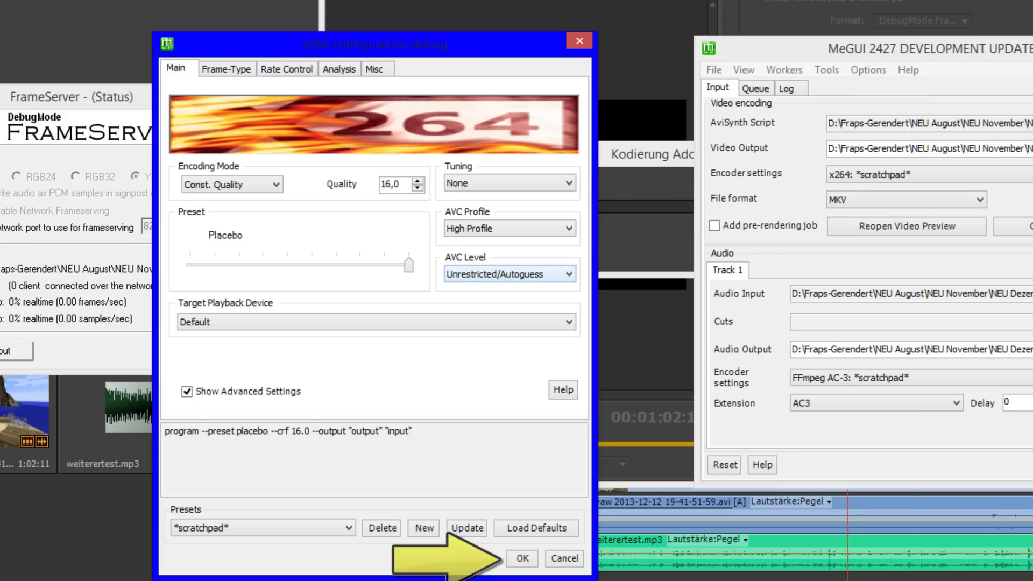
Accept the x264 settings and let the frameserved encode run to 36 of 1871 frames.
left_click(523, 558)
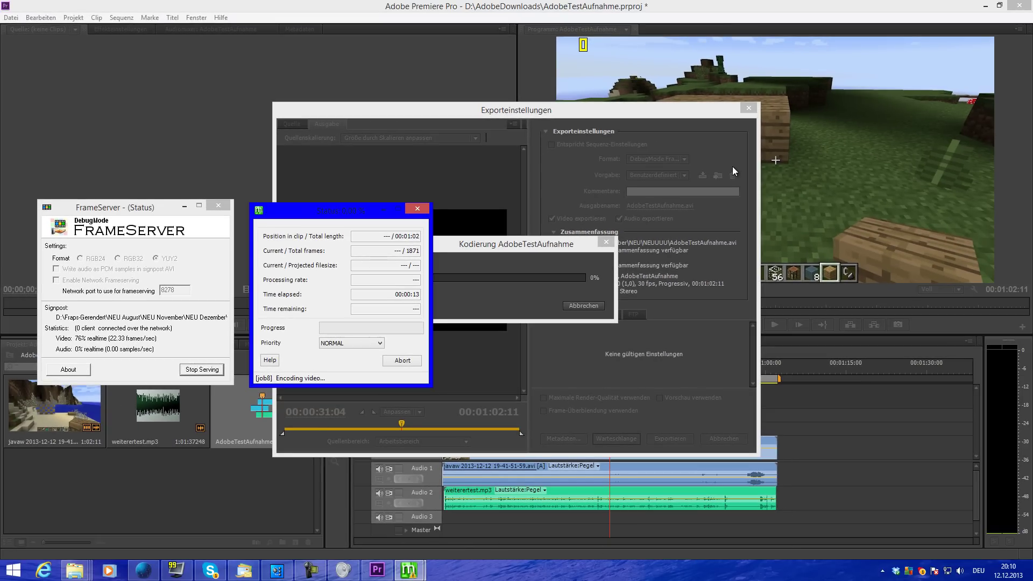
mouse_move(277, 570)
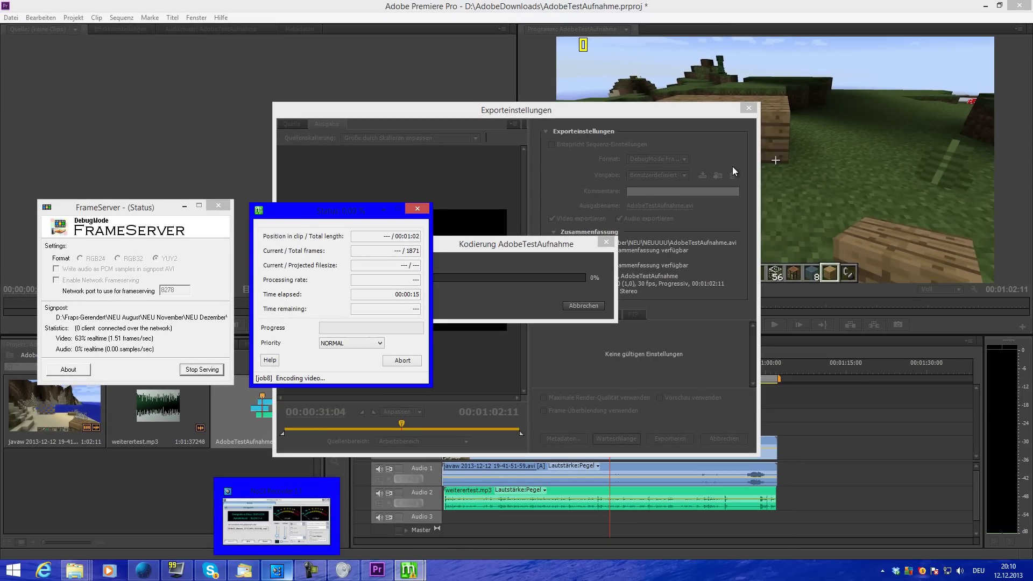
left_click(276, 521)
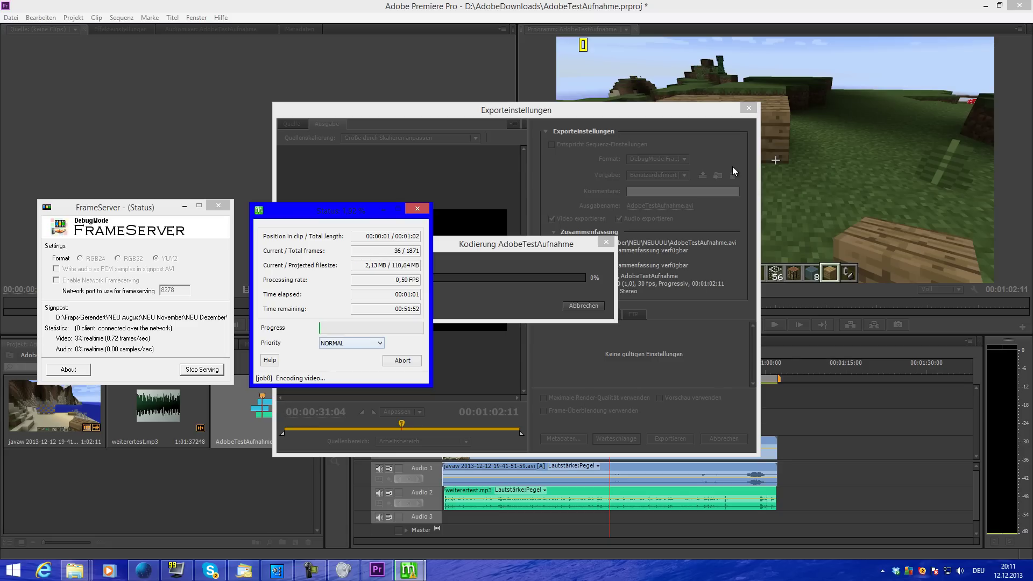
Leave encoding priority at NORMAL, then close the encode windows and save the Premiere project.
key("alt+Down")
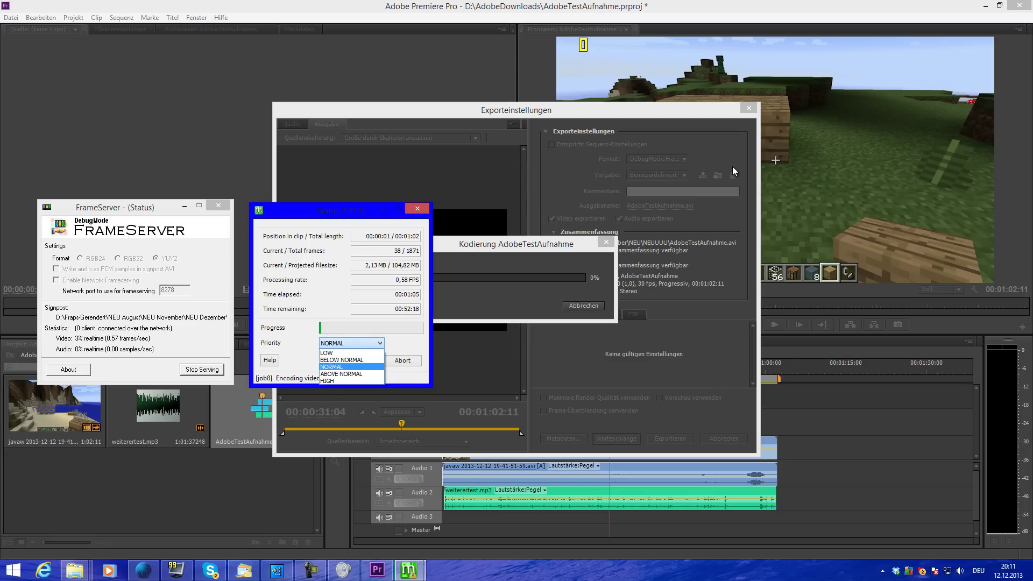
key("Escape")
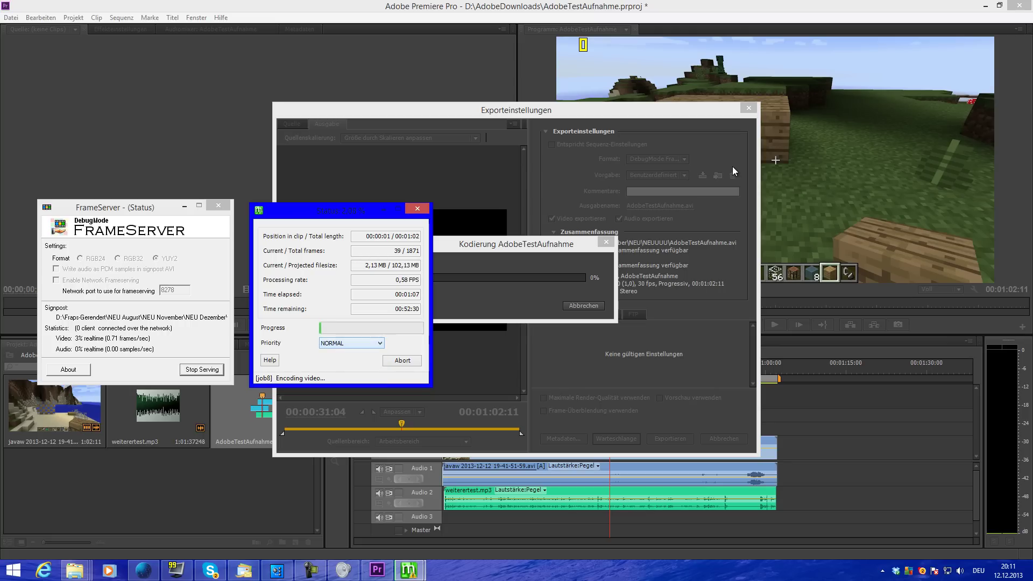
key("alt+Down")
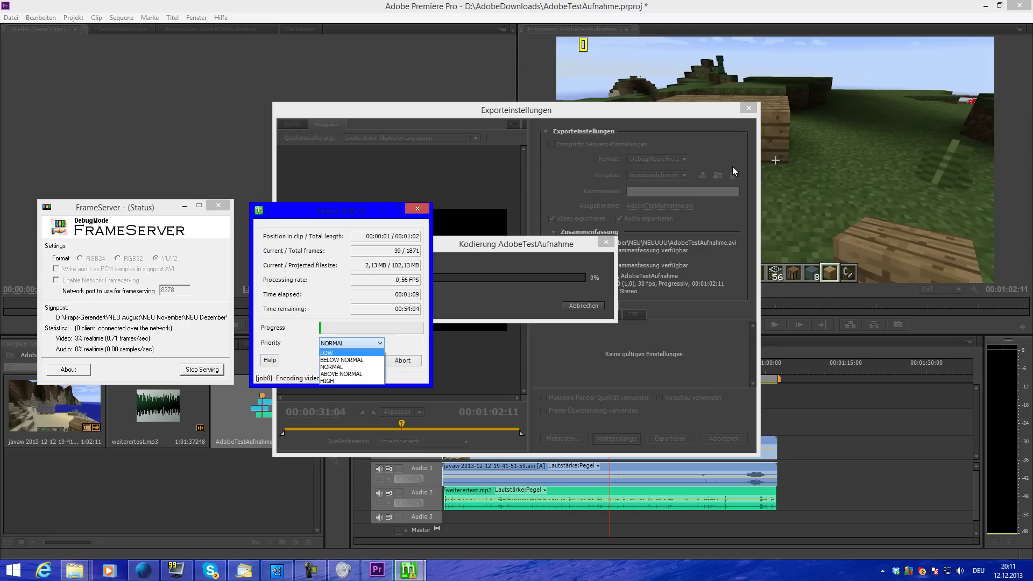
key("Escape")
key("alt+Down")
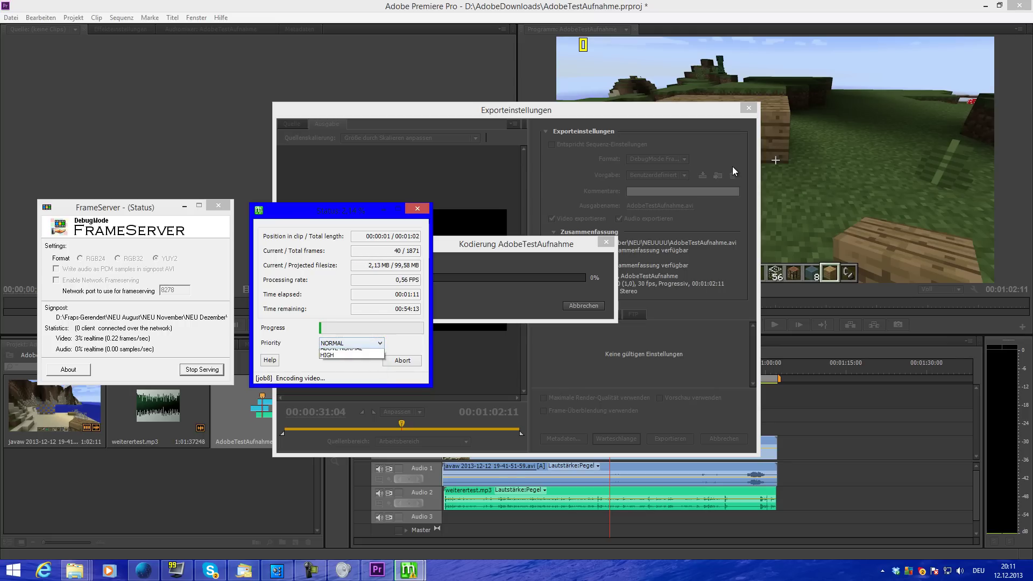
key("Down")
key("Down")
key("Down")
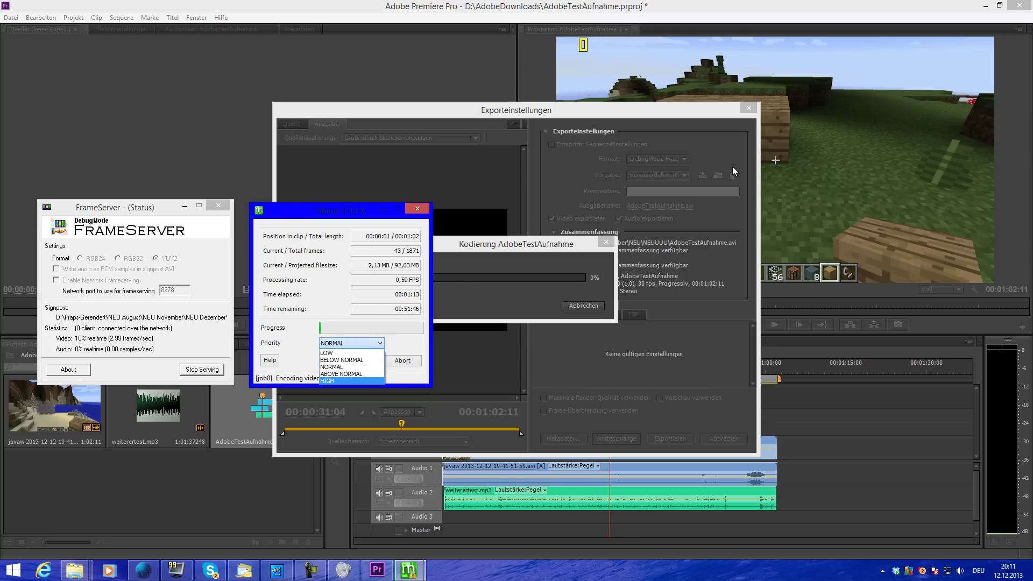
key("Up")
key("Up")
key("Up")
key("Down")
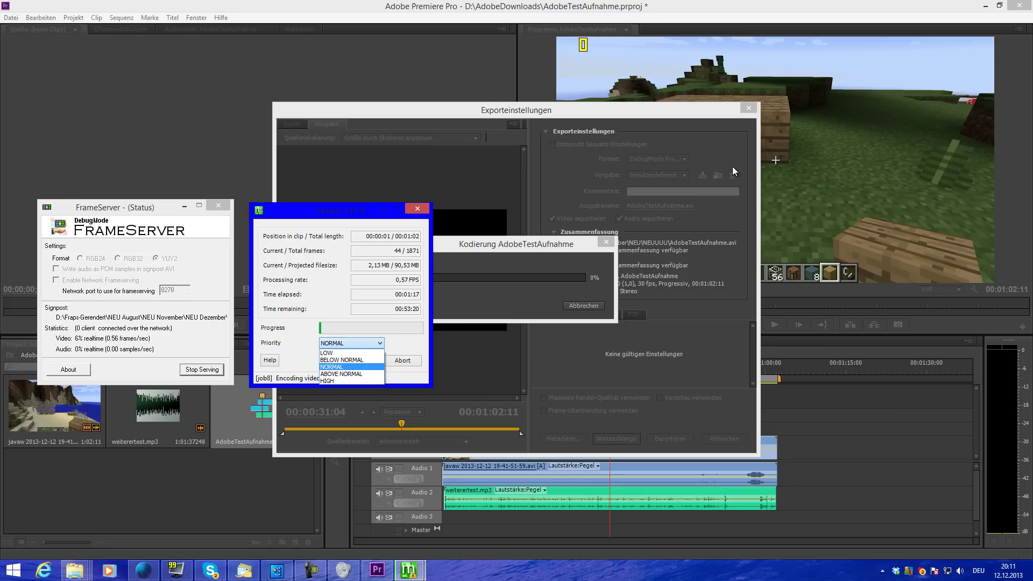
key("Return")
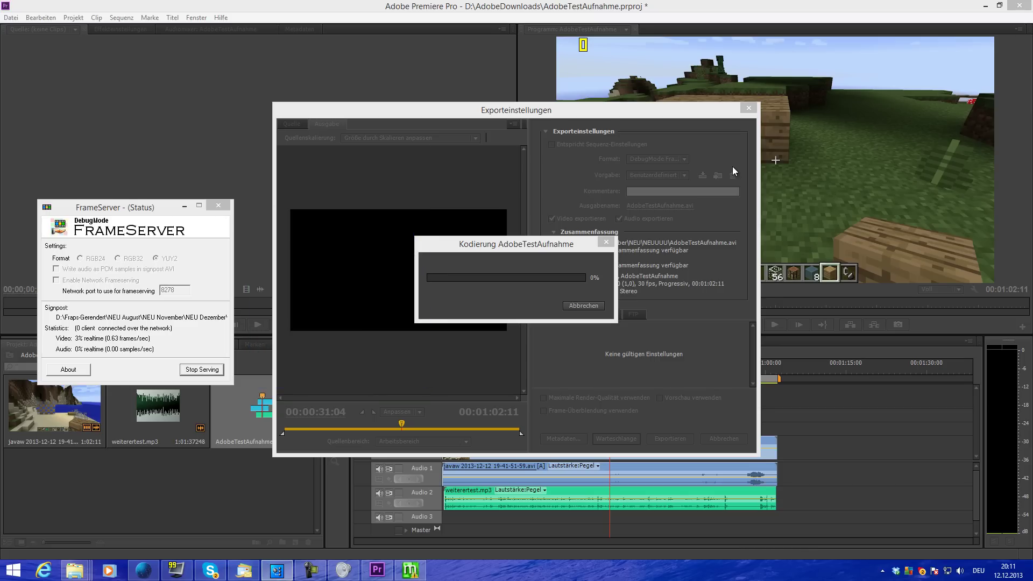
key("alt+F4")
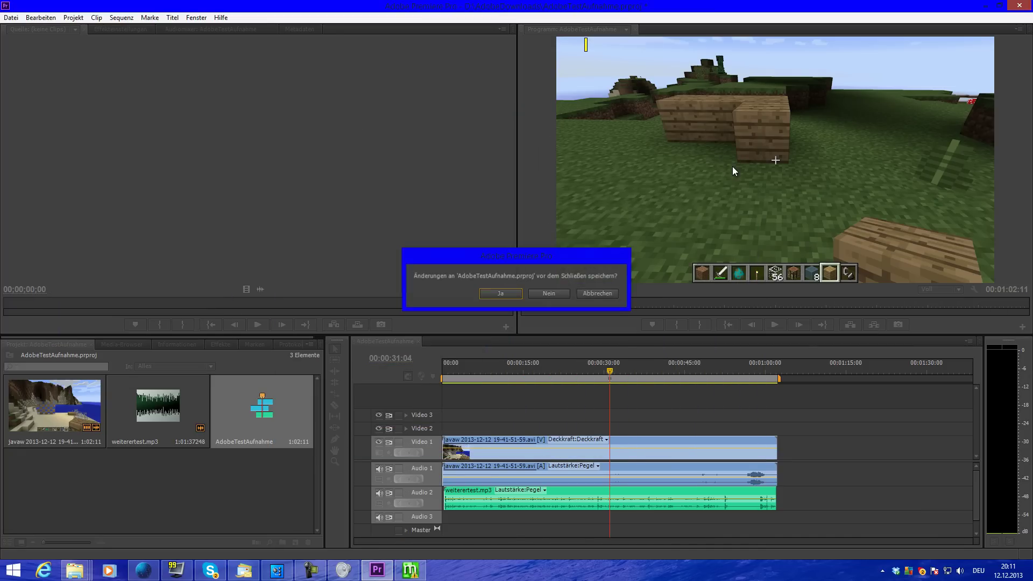
key("Return")
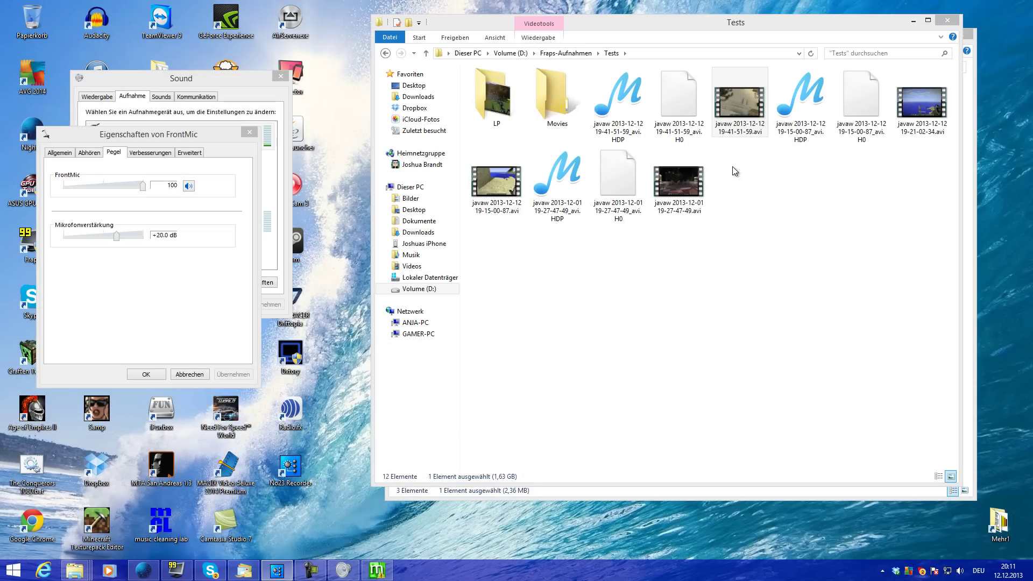
Launch Vegas Pro 11.0 (64-bit) from Windows search and accept its licence agreement.
key("super+s")
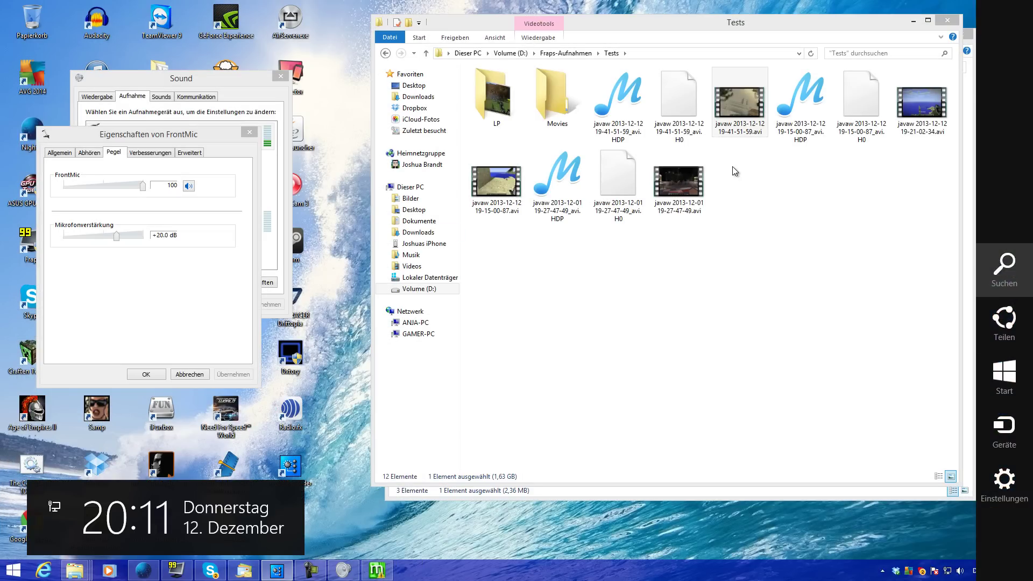
type("fra")
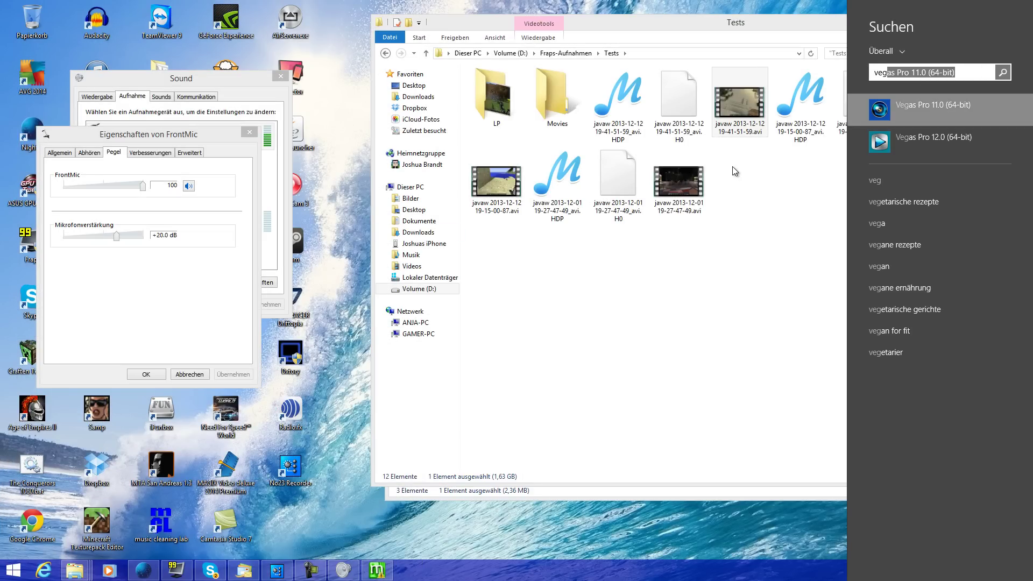
key("Return")
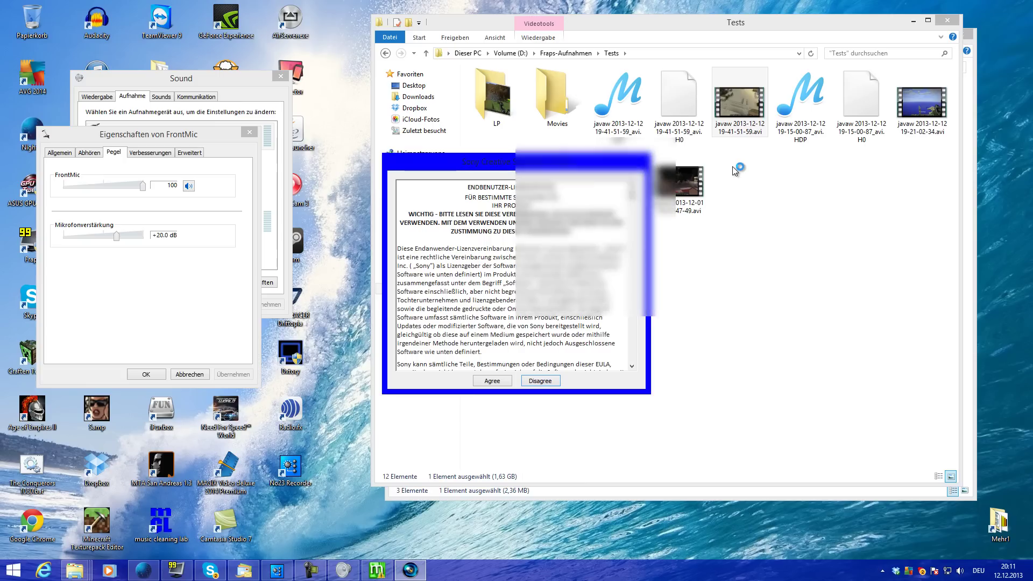
key("Return")
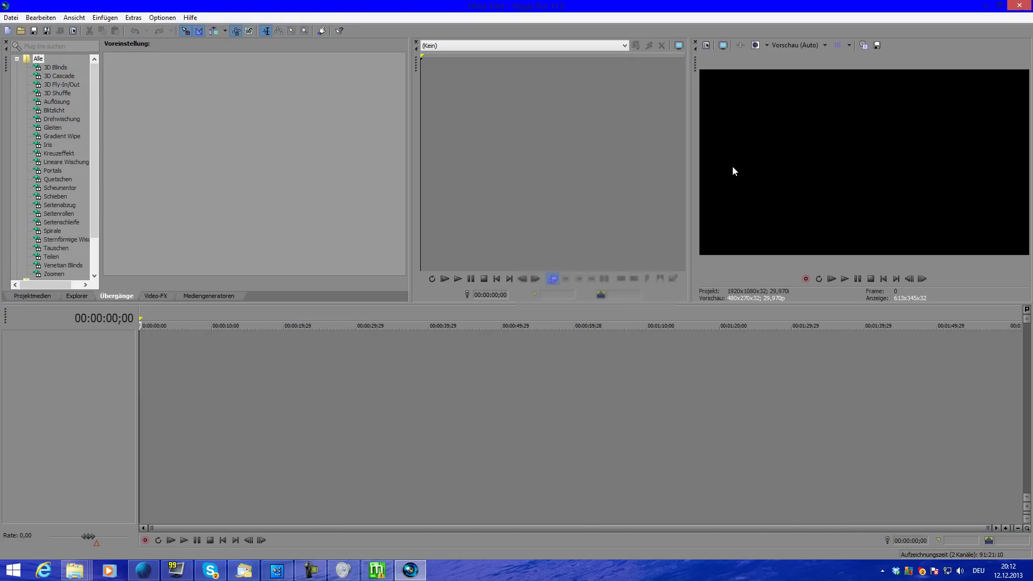
key("super+2")
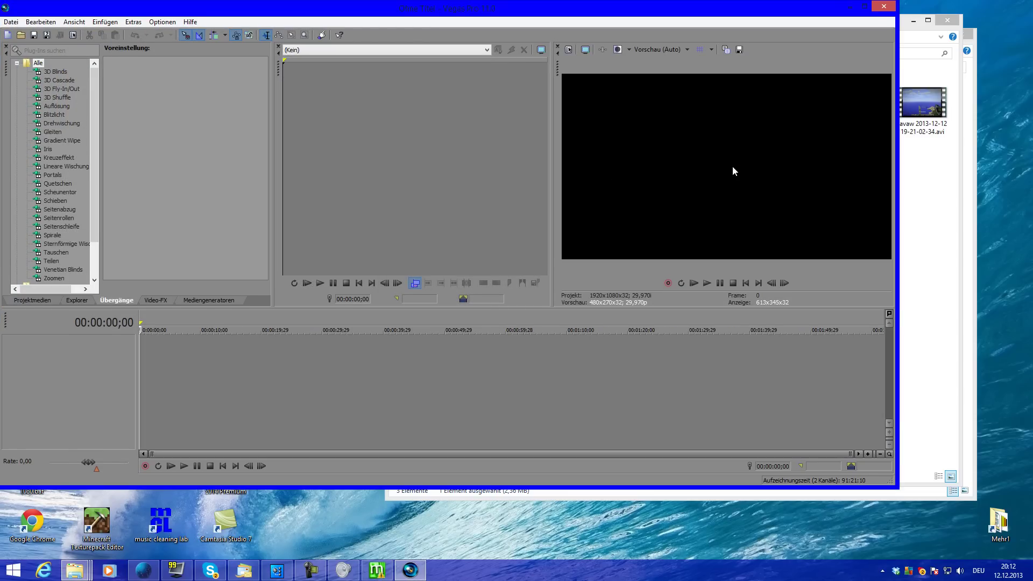
Create a new project and set its field order to Progressive Scan.
key("alt+d")
key("n")
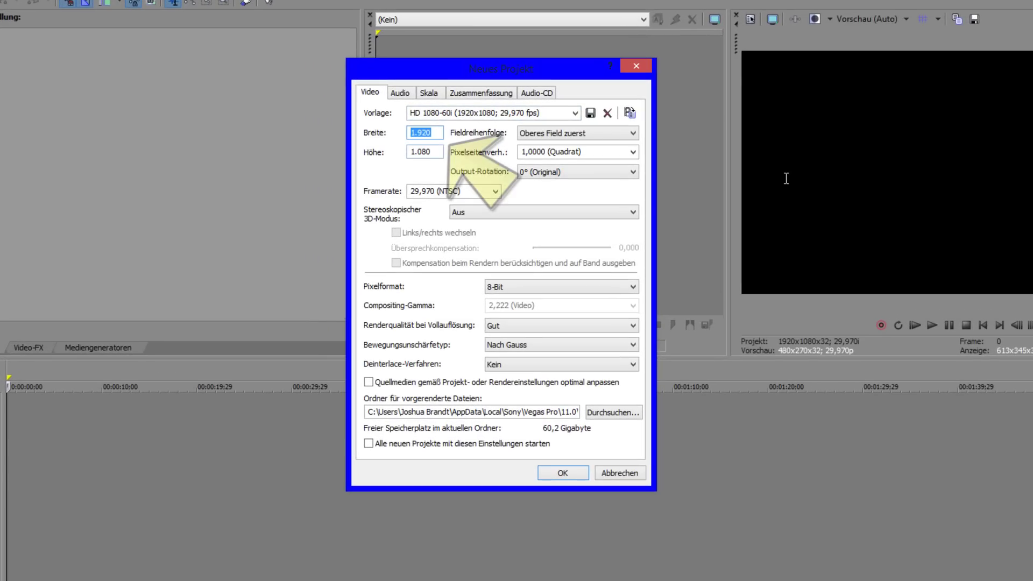
key("Tab")
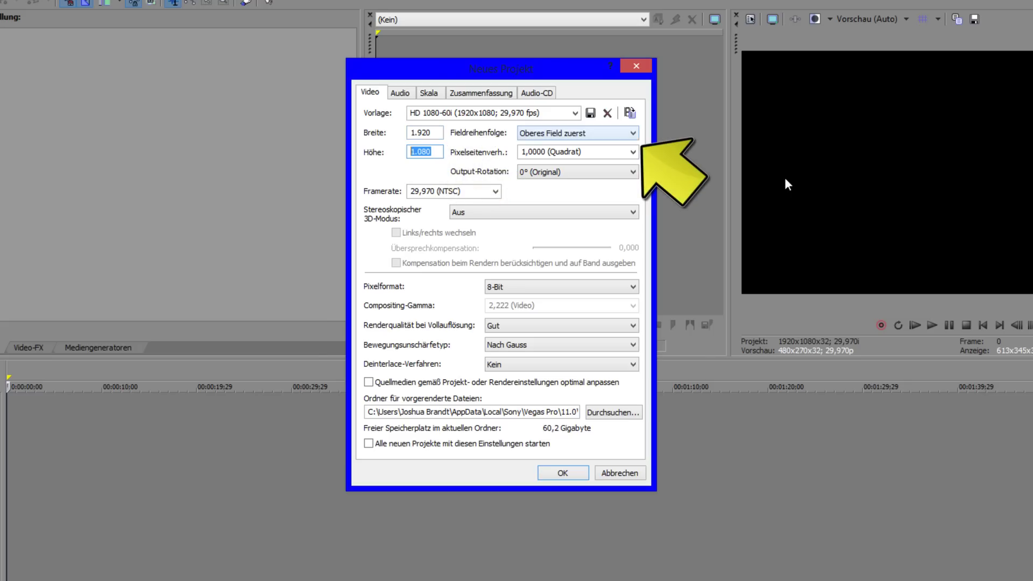
key("Tab")
key("alt+Down")
key("Up")
key("Return")
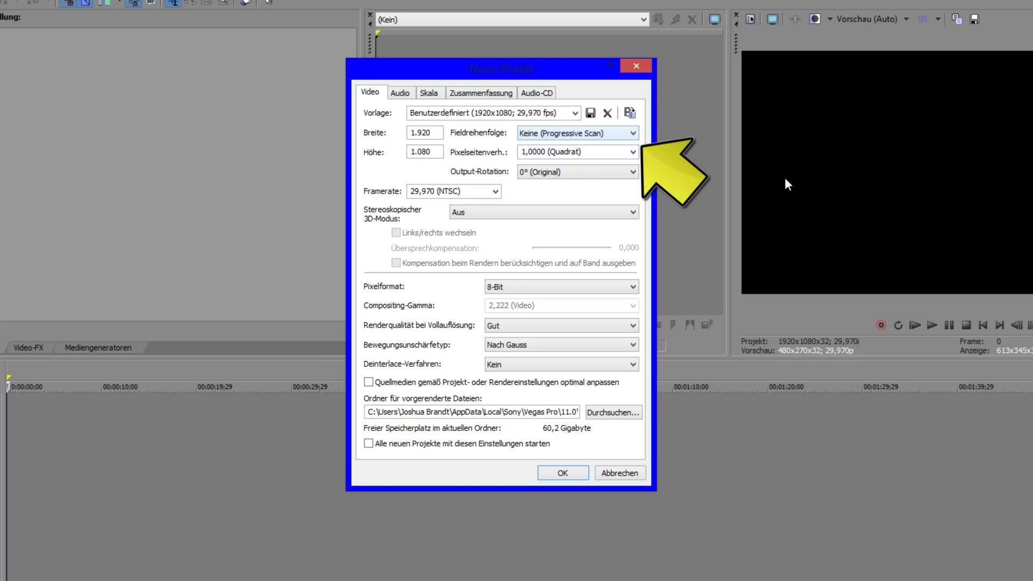
Set frame rate to 30 and render quality to Optimal, keeping 48,000 Hz 16-bit audio.
key("Tab")
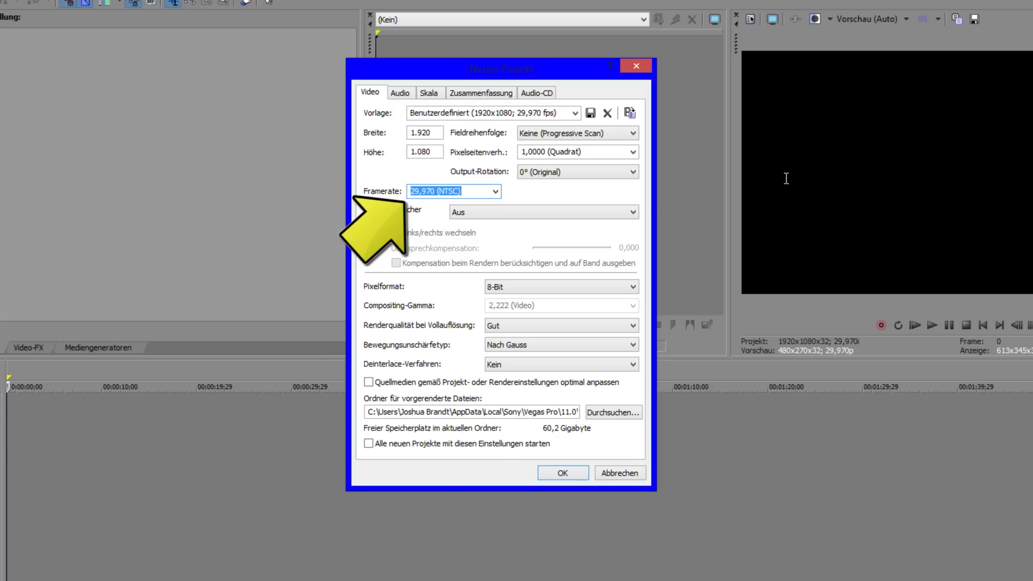
type("30")
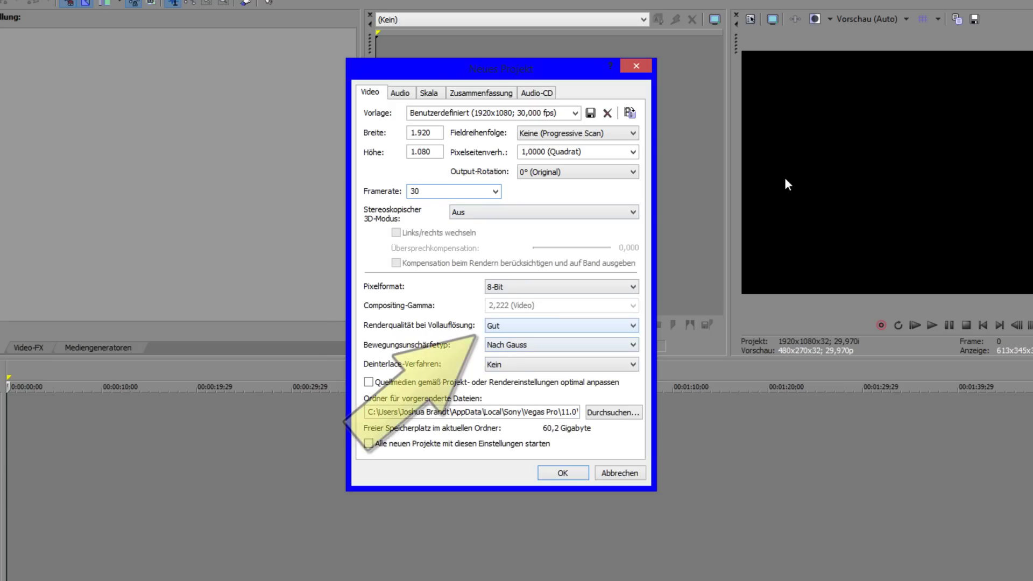
key("Tab")
key("Tab")
key("Tab")
key("alt+Down")
key("Down")
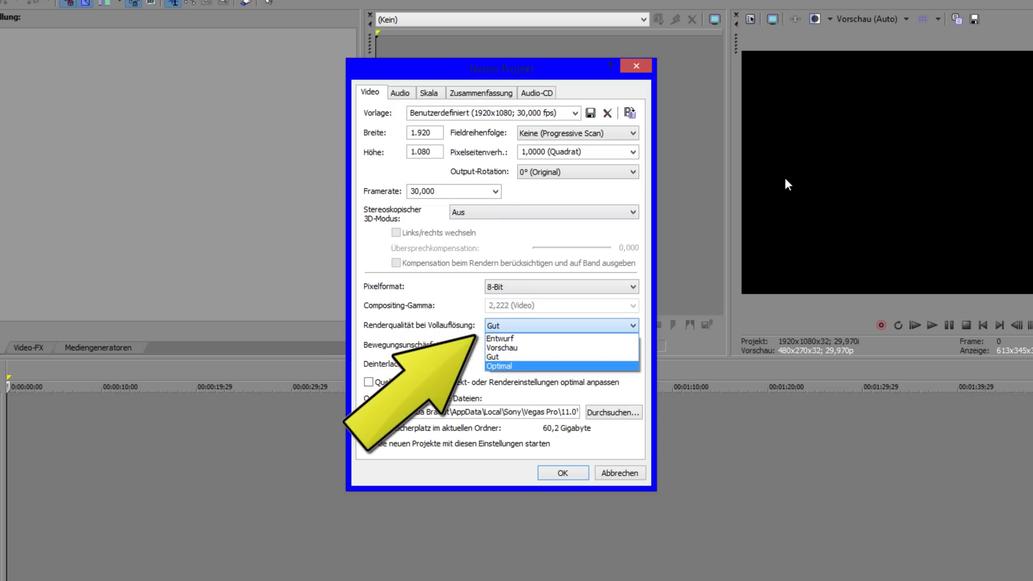
key("Return")
key("ctrl+Tab")
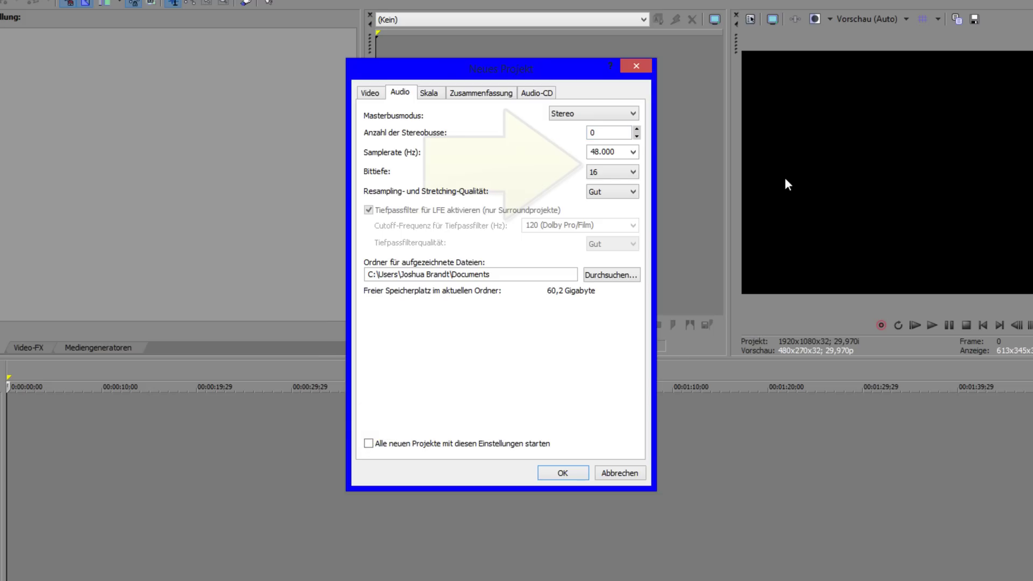
key("Tab")
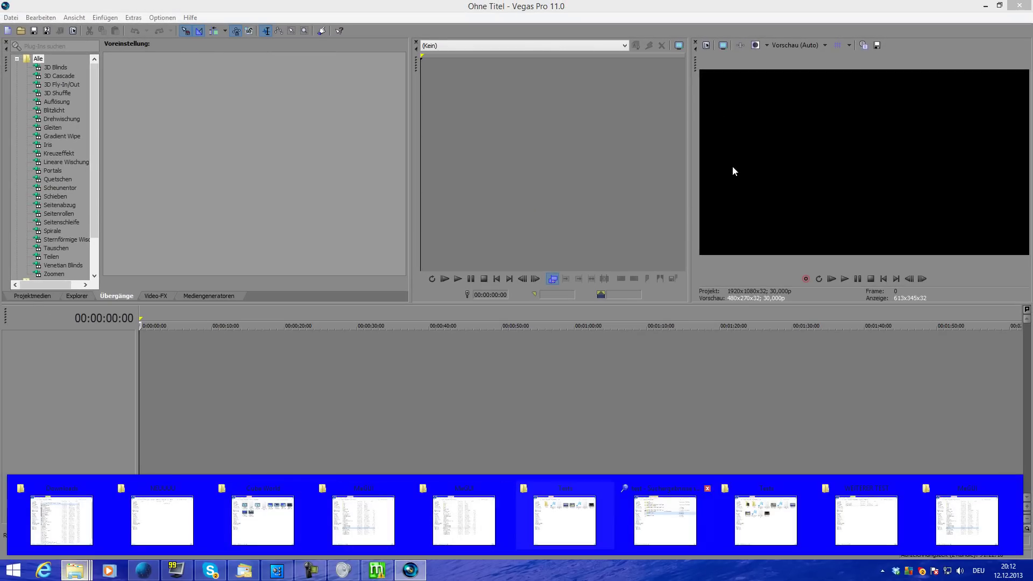
key("alt+Tab")
key("alt+Tab")
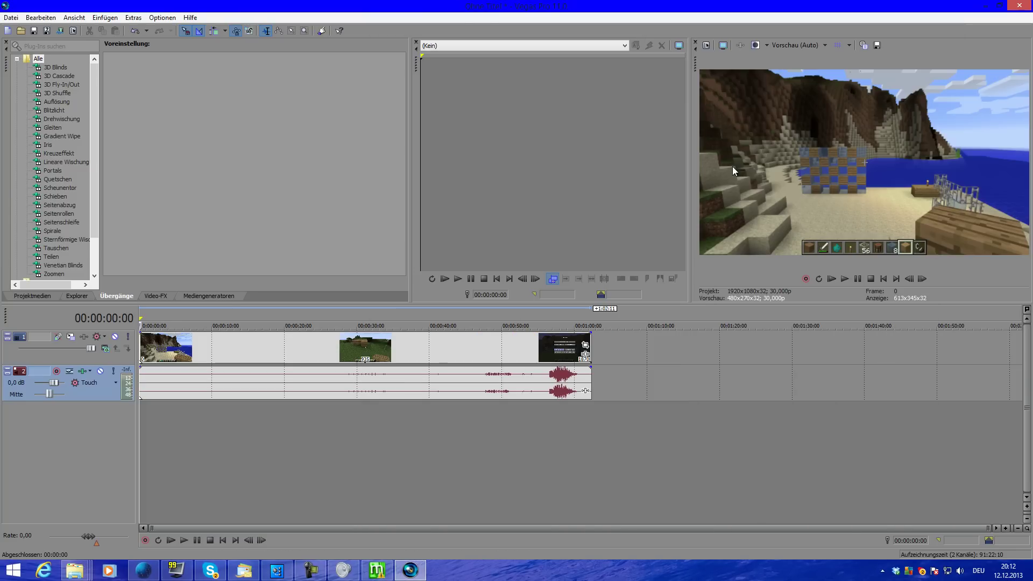
Restore MeGUI and attempt to exit it, dismissing the running-jobs warning.
key("alt+Tab")
key("alt+Tab")
key("alt+Tab")
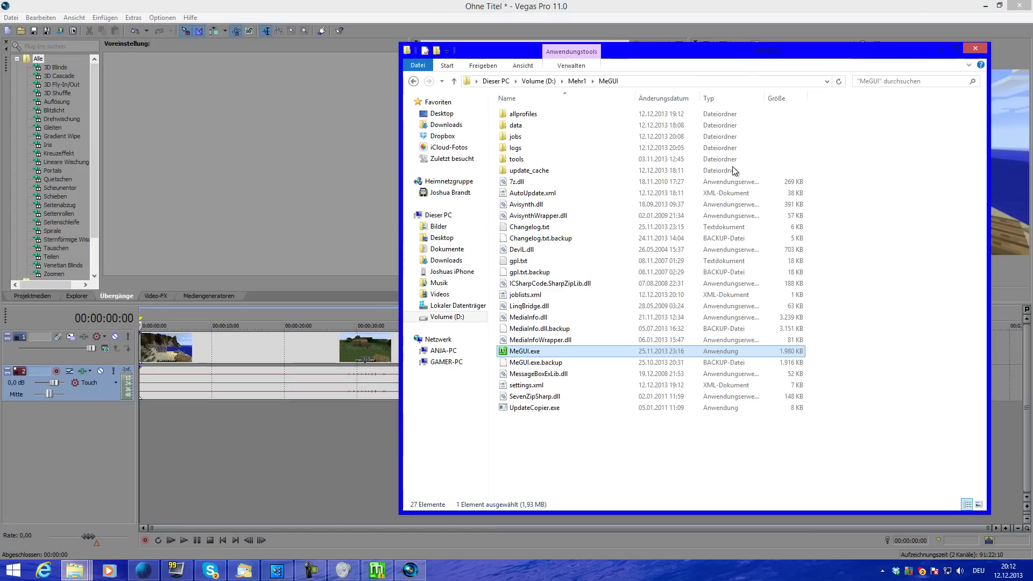
key("super+Down")
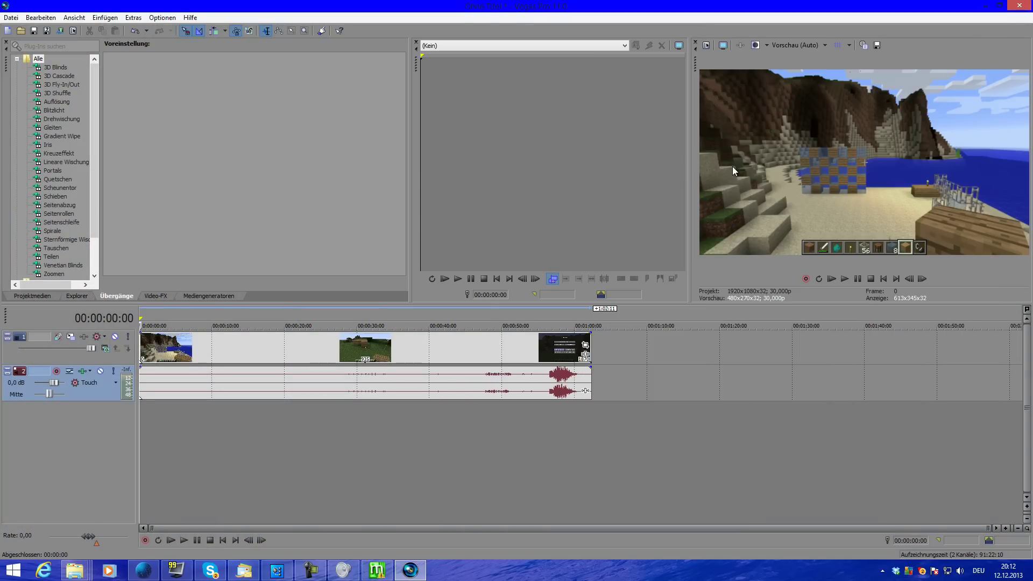
key("alt+Tab")
key("alt+F4")
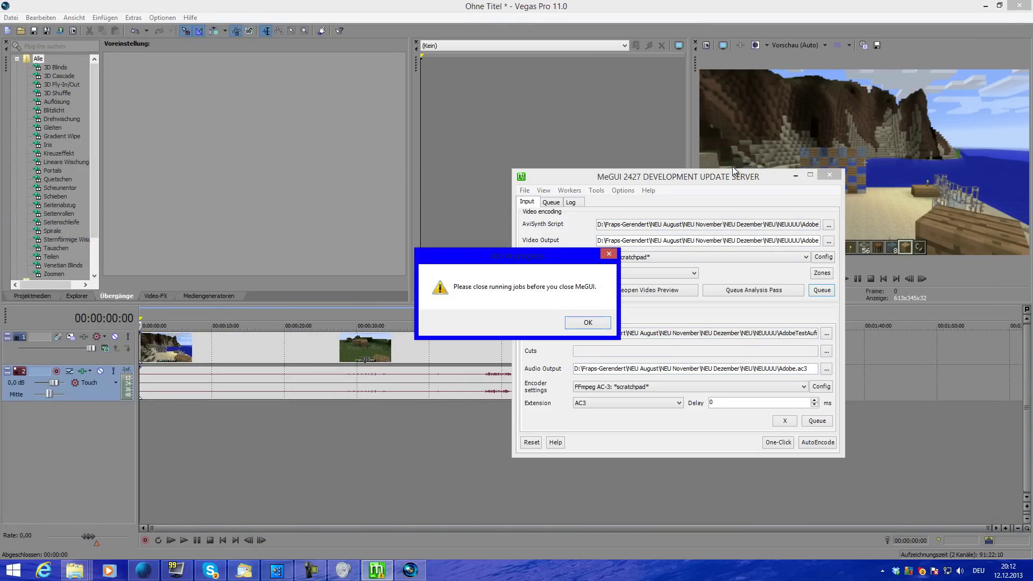
key("Return")
key("alt+f")
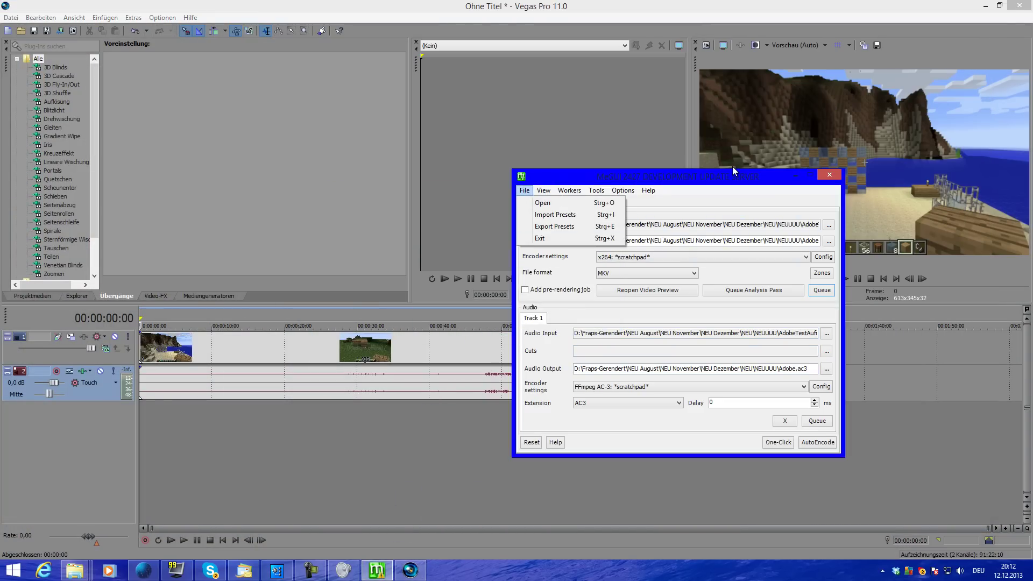
key("Up")
key("Return")
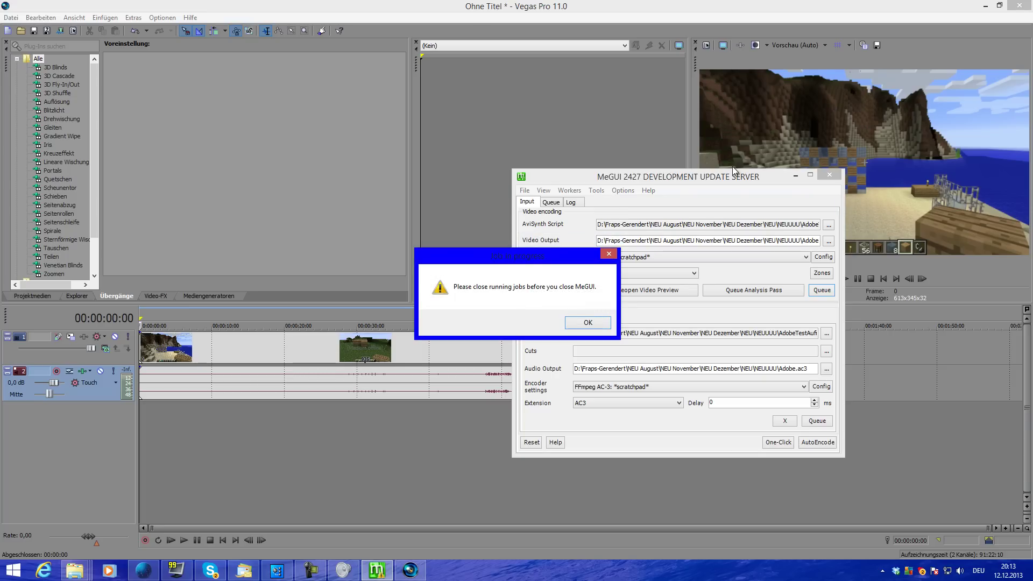
Dismiss the running-jobs warning and try ending MeGUI from Task Manager's app list.
key("Return")
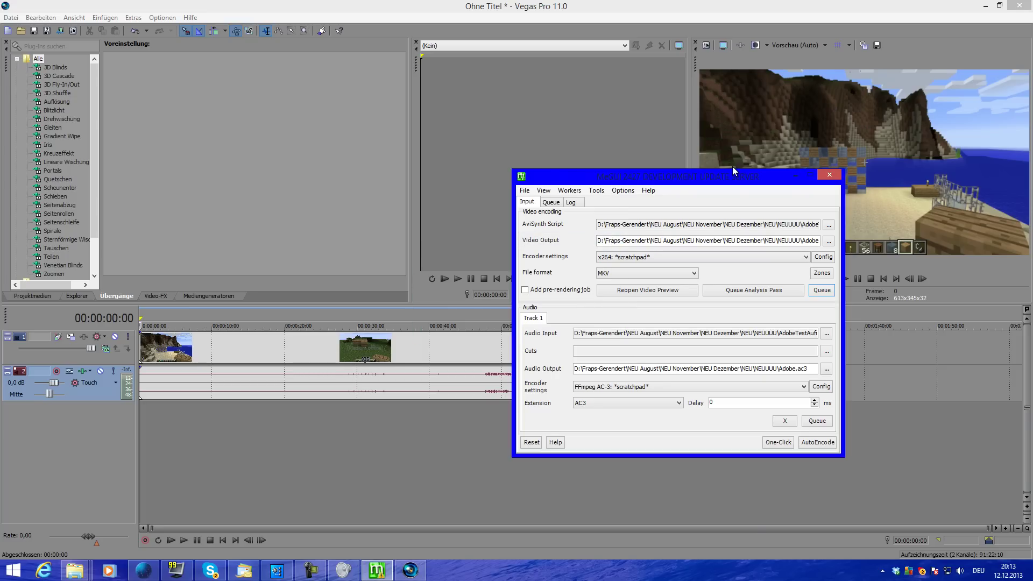
key("Menu")
key("Up")
key("Up")
key("Return")
key("Down")
key("Up")
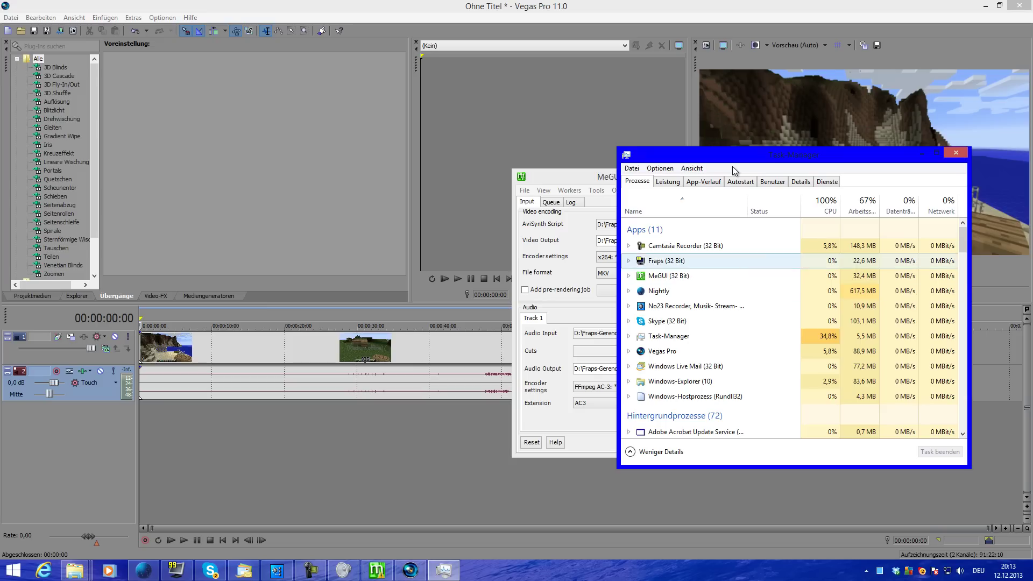
key("Down")
key("Down")
key("Up")
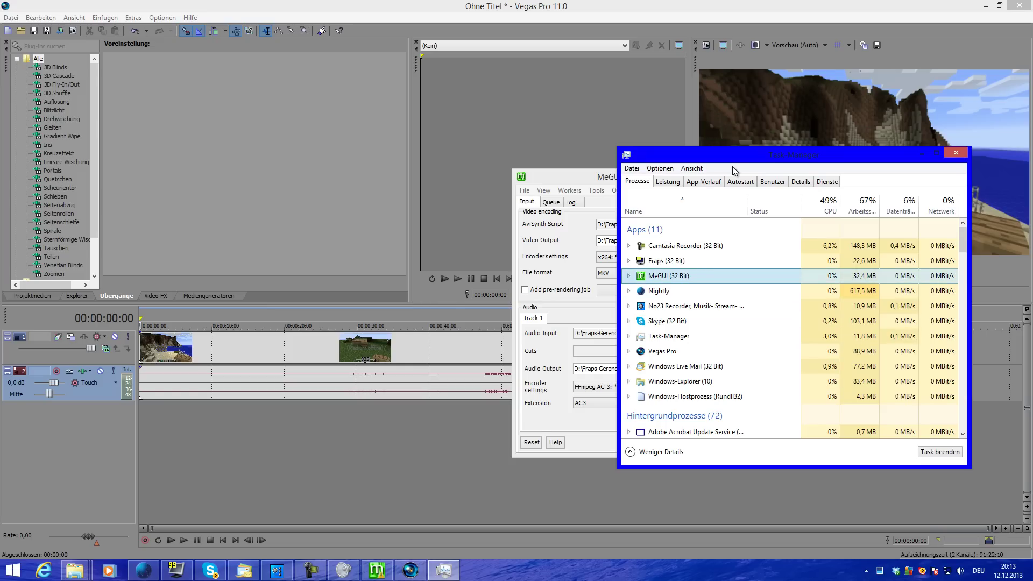
key("Delete")
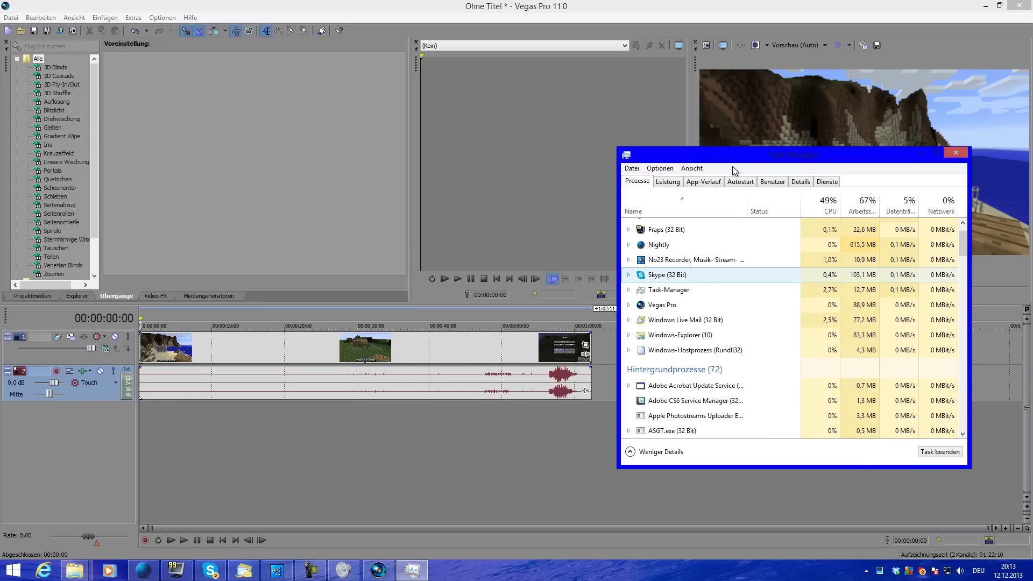
End the avs4x264mod.exe process from the detailed process list and close Task Manager.
left_click(800, 181)
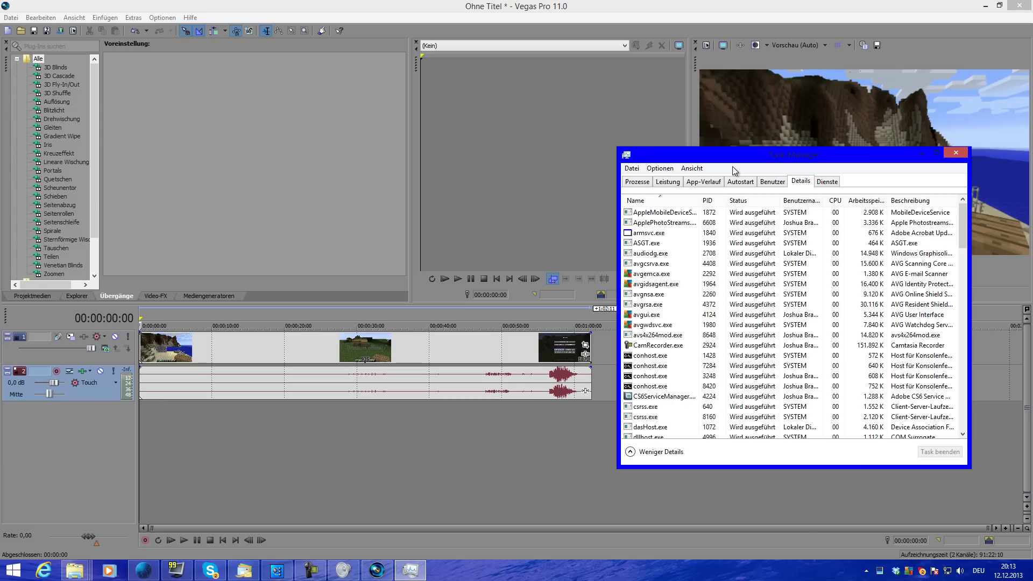
left_click(657, 334)
left_click(657, 335)
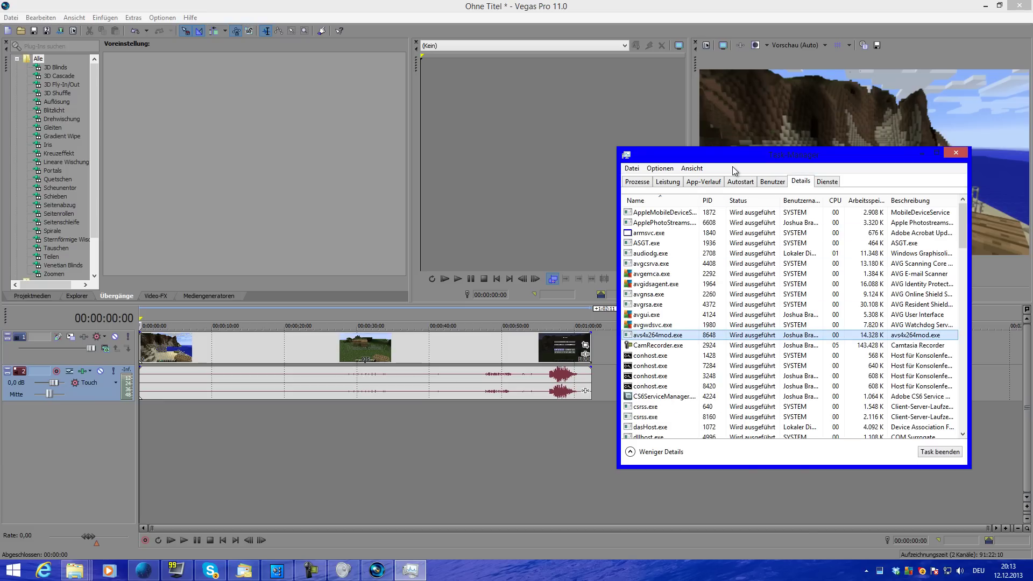
key("Delete")
key("Return")
key("alt+F4")
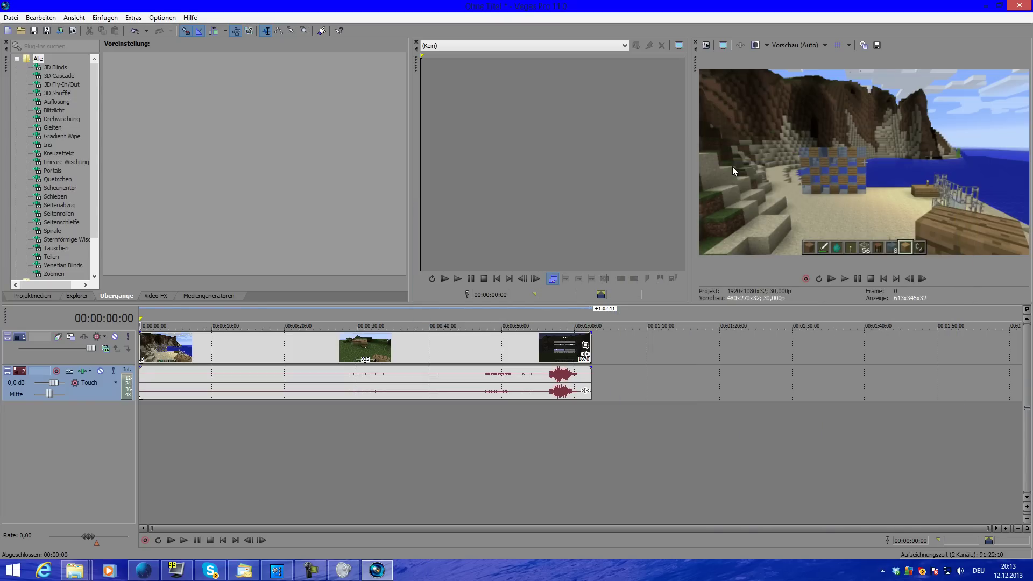
Drag weitertest.mp3 from the WEITERER TEST folder onto the Vegas timeline as a new audio track.
key("alt+Tab")
key("alt+Tab")
key("alt+Tab")
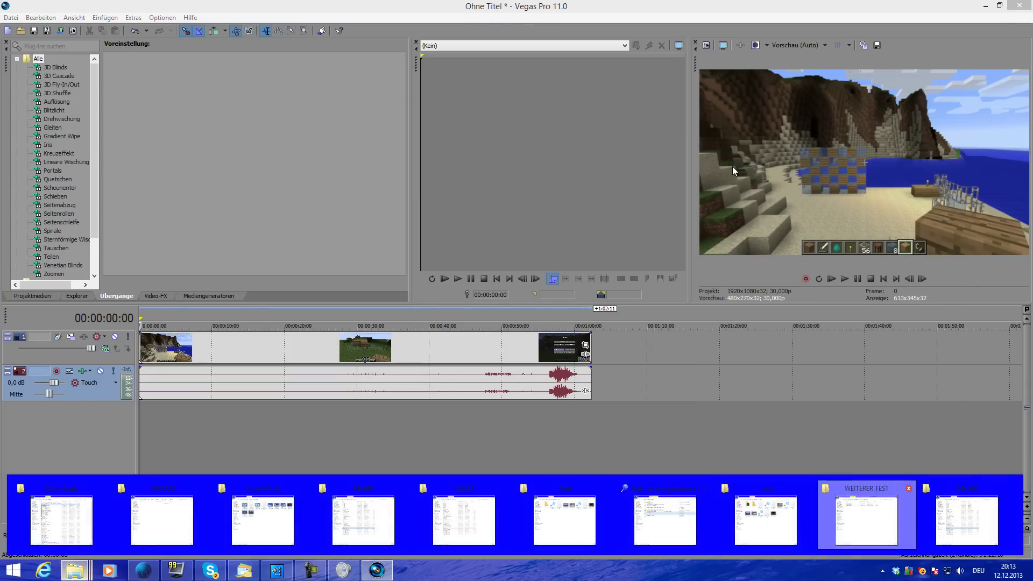
left_click_drag(519, 122, 732, 166)
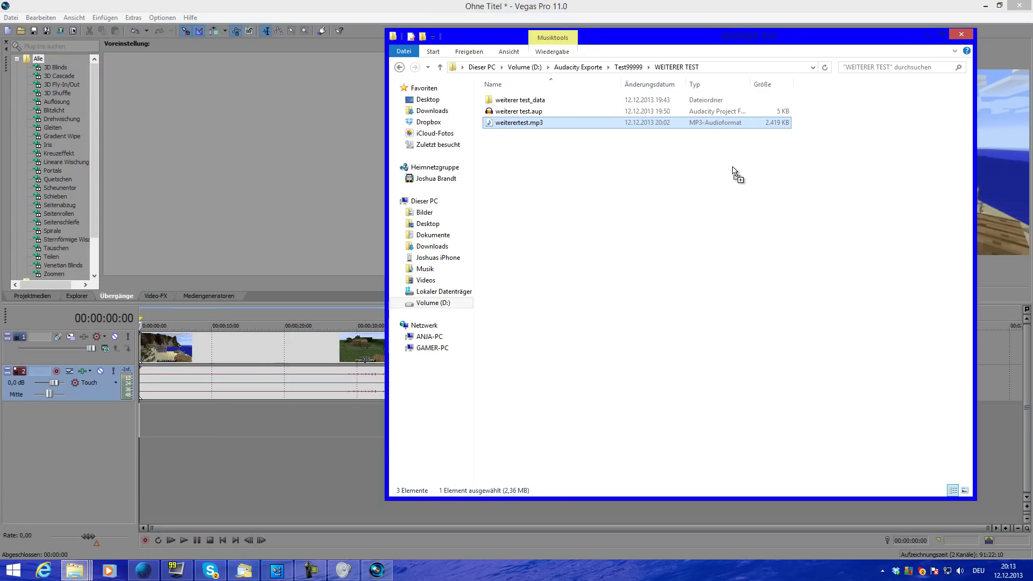
key("alt+Tab")
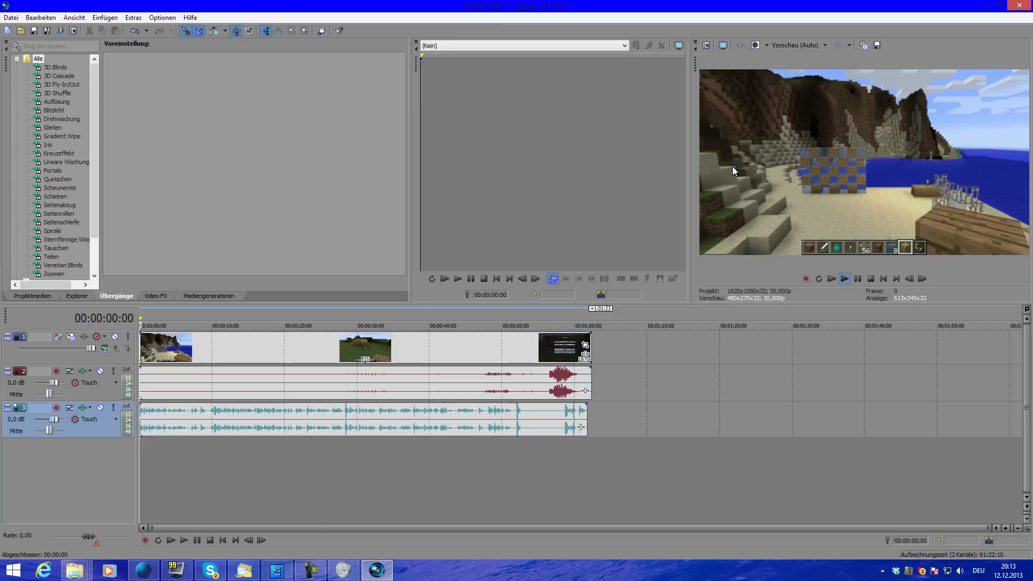
Play the project back to check the new audio, then go to 00:00:28:14 and zoom in.
key("space")
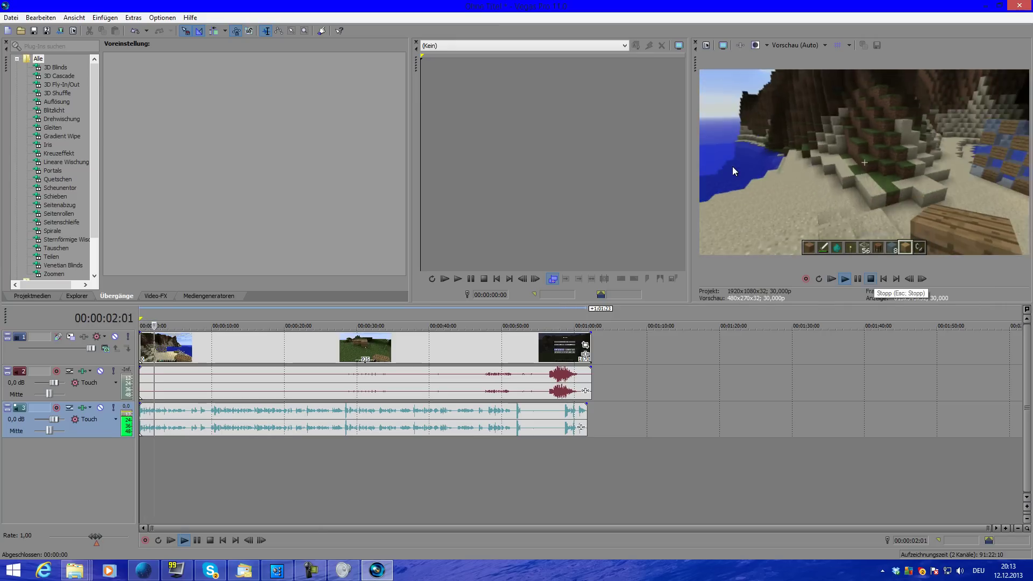
key("space")
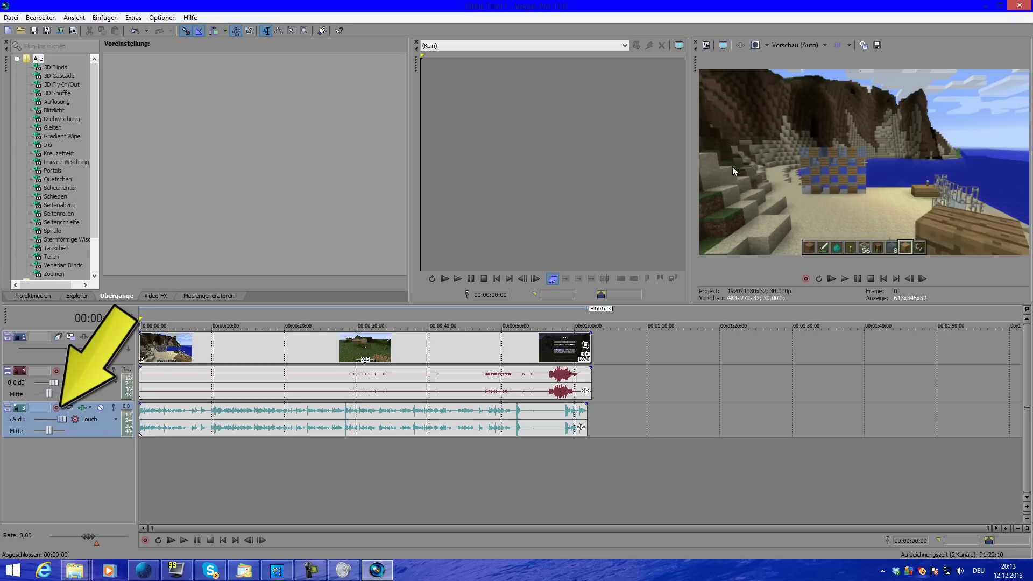
key("space")
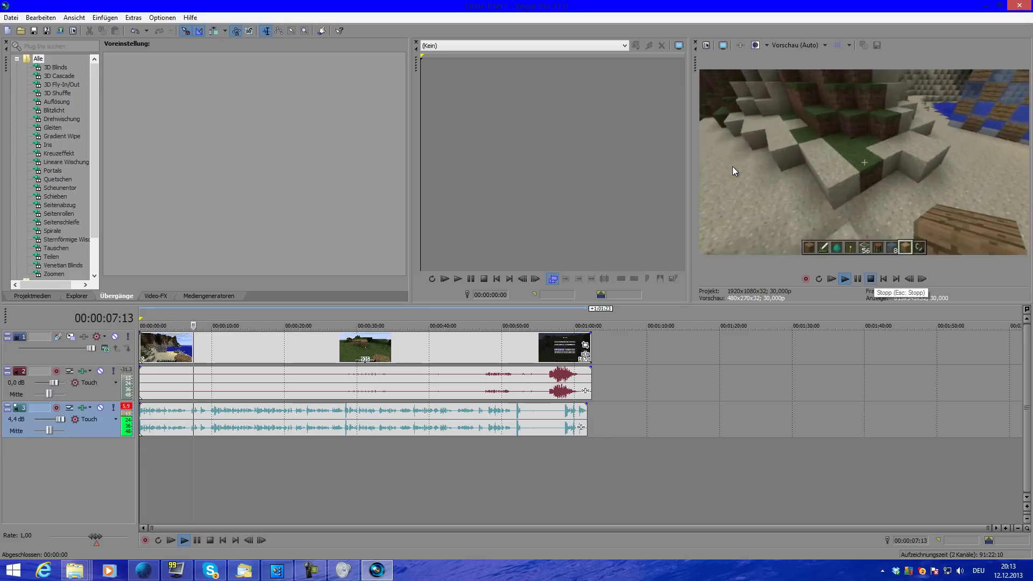
key("Escape")
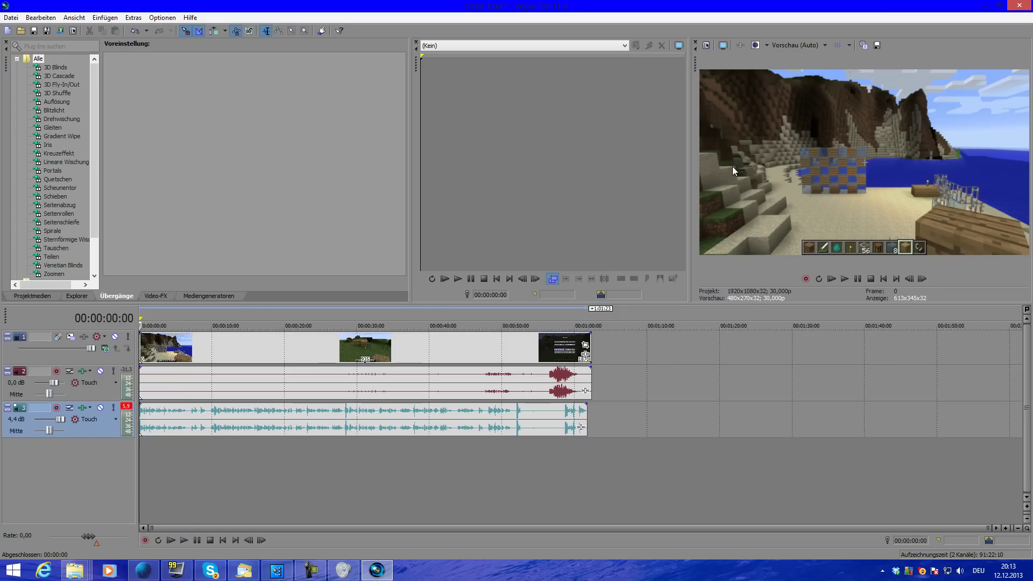
key("Page_Down")
key("Page_Down")
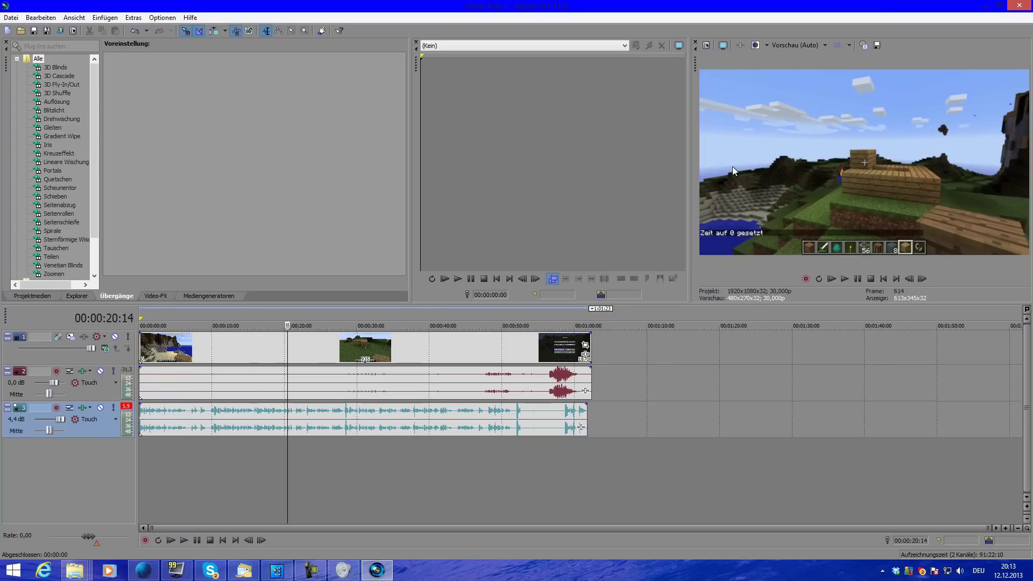
key("Page_Up")
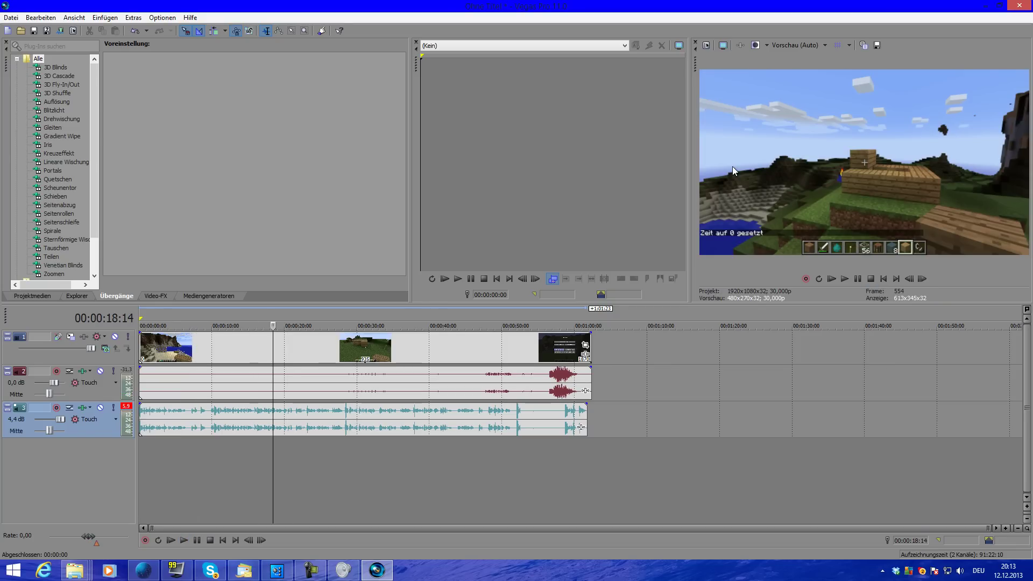
key("Page_Down")
key("Page_Down")
key("Page_Down")
key("Page_Down")
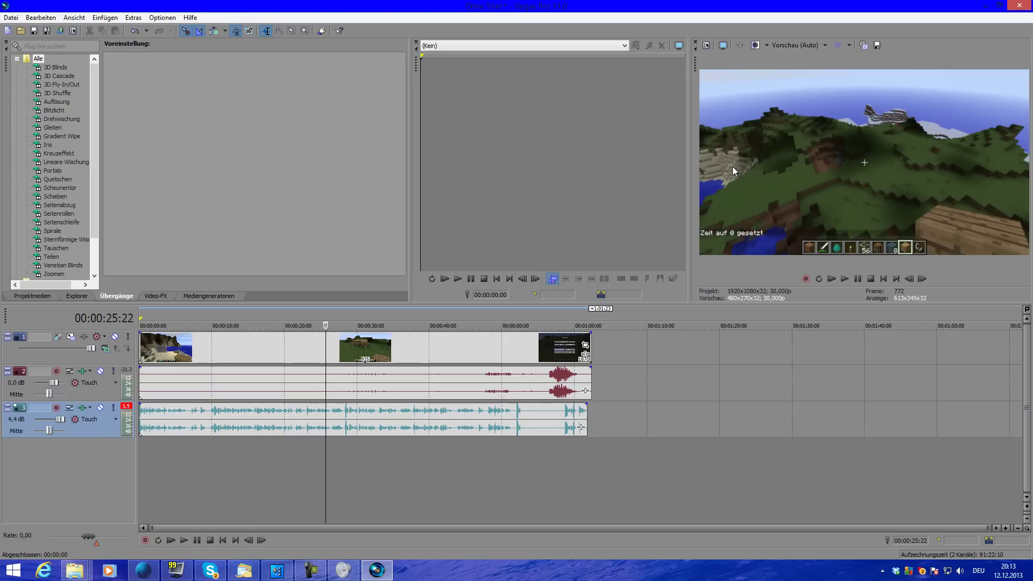
key("Page_Down")
key("Page_Down")
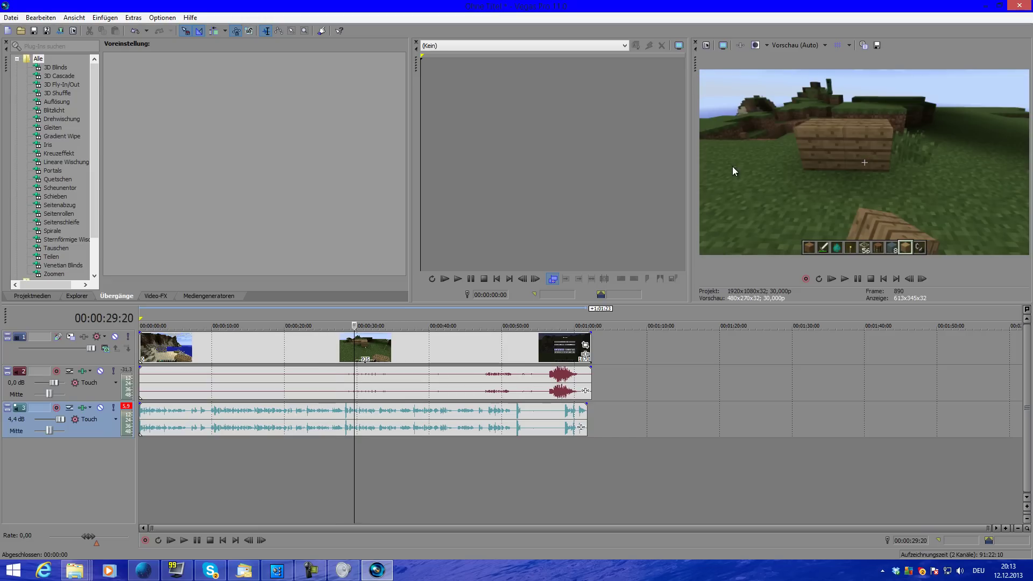
key("Page_Up")
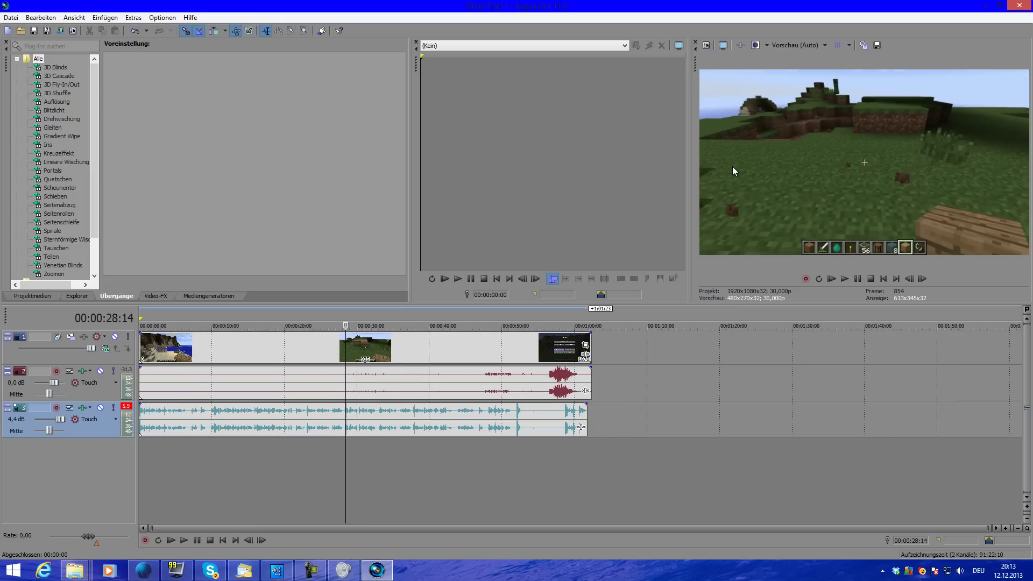
key("Up")
key("Up")
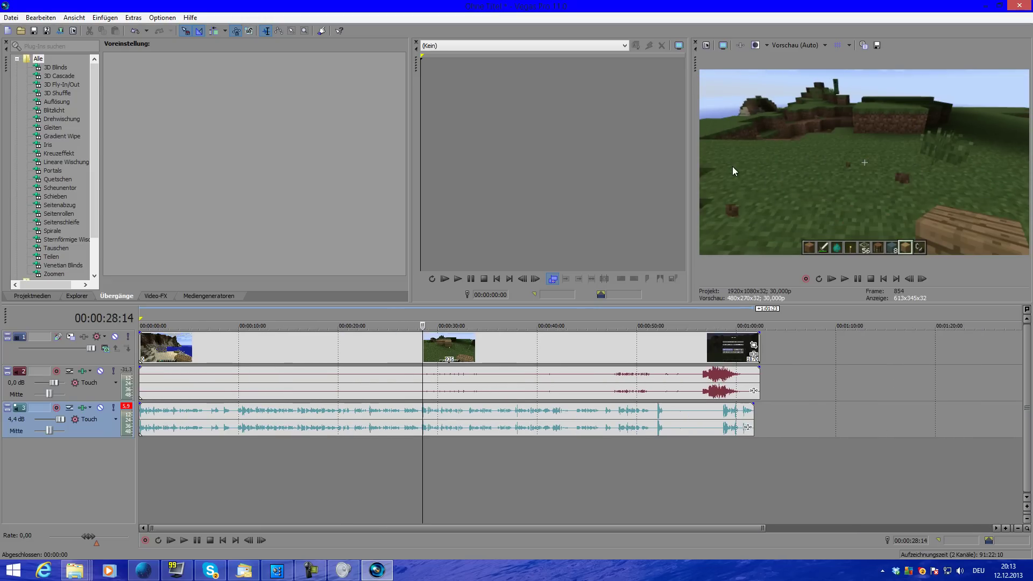
key("Up")
key("Up")
key("Up")
key("Up")
key("Up")
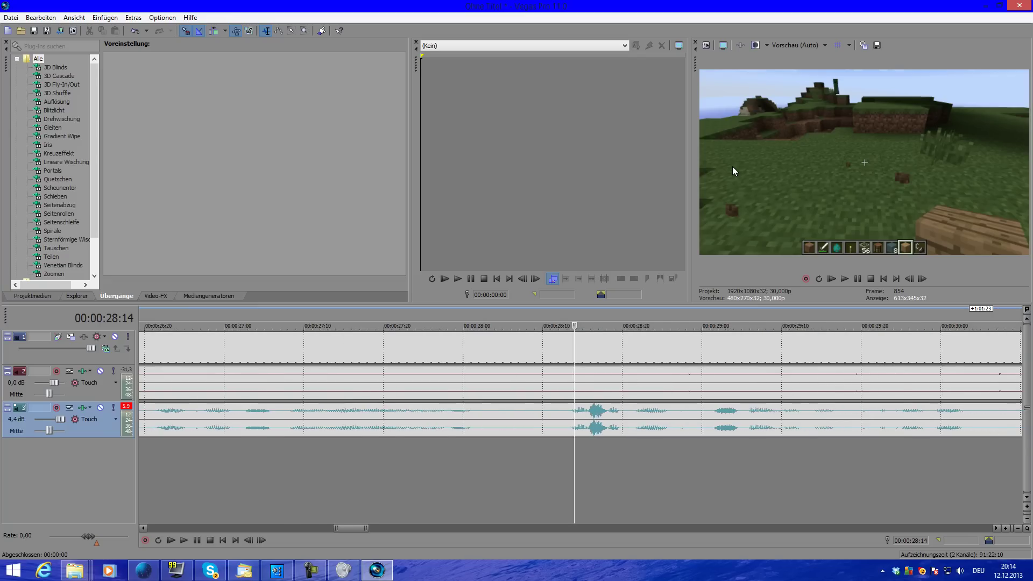
Select the mp3 event on track 3 and replay from 28:14 to check audio sync.
key("Up")
key("ctrl+a")
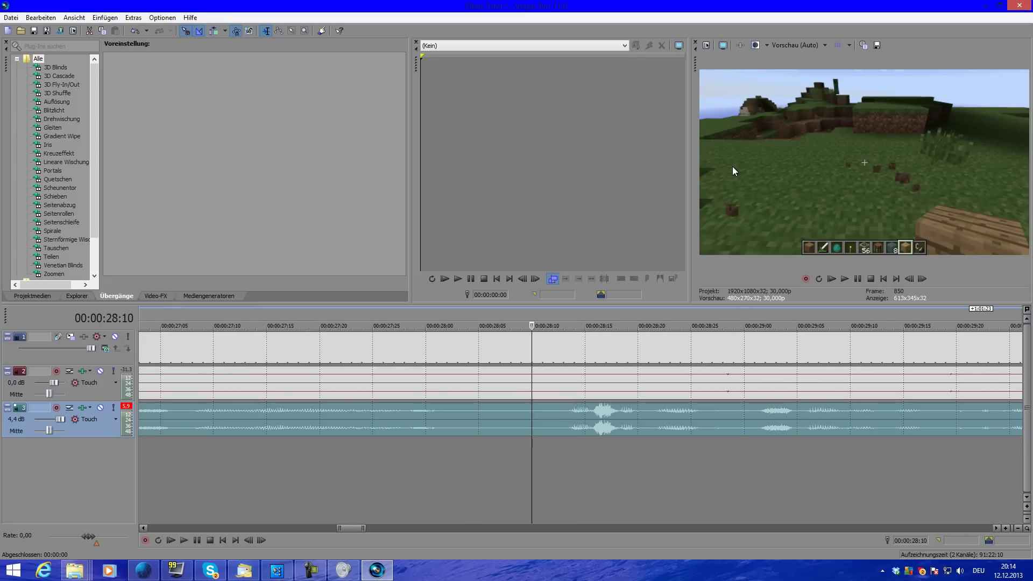
key("space")
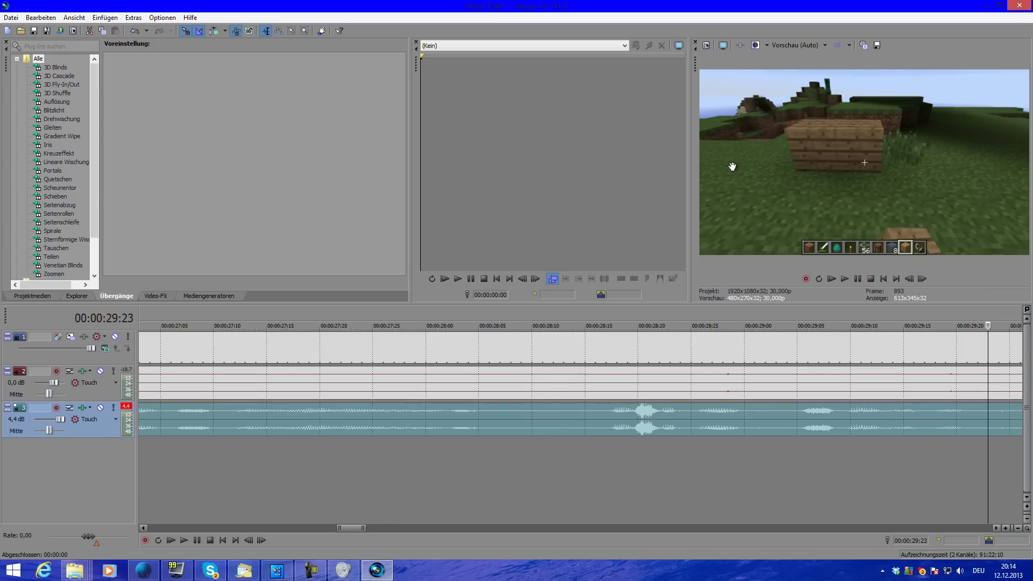
key("space")
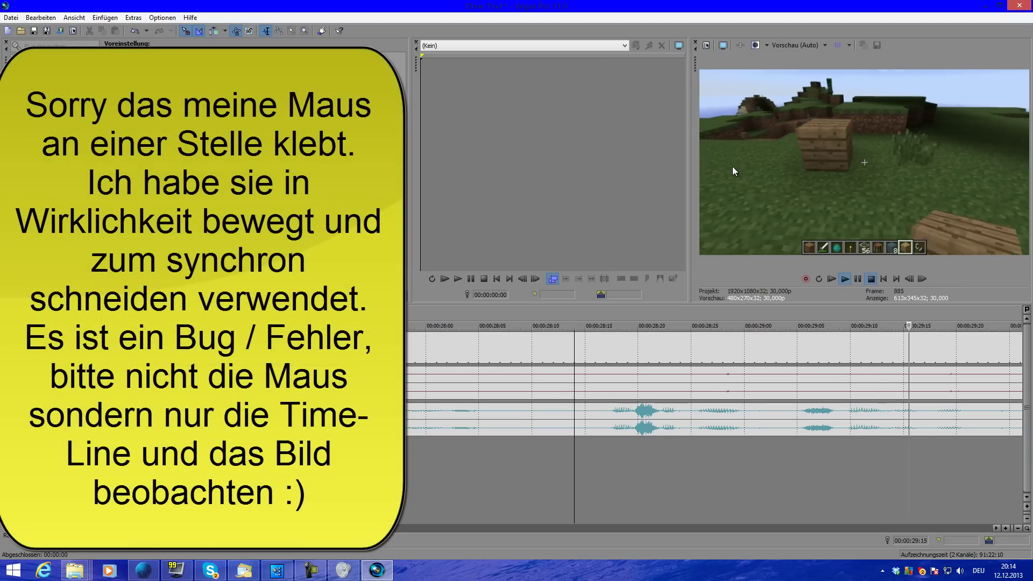
key("space")
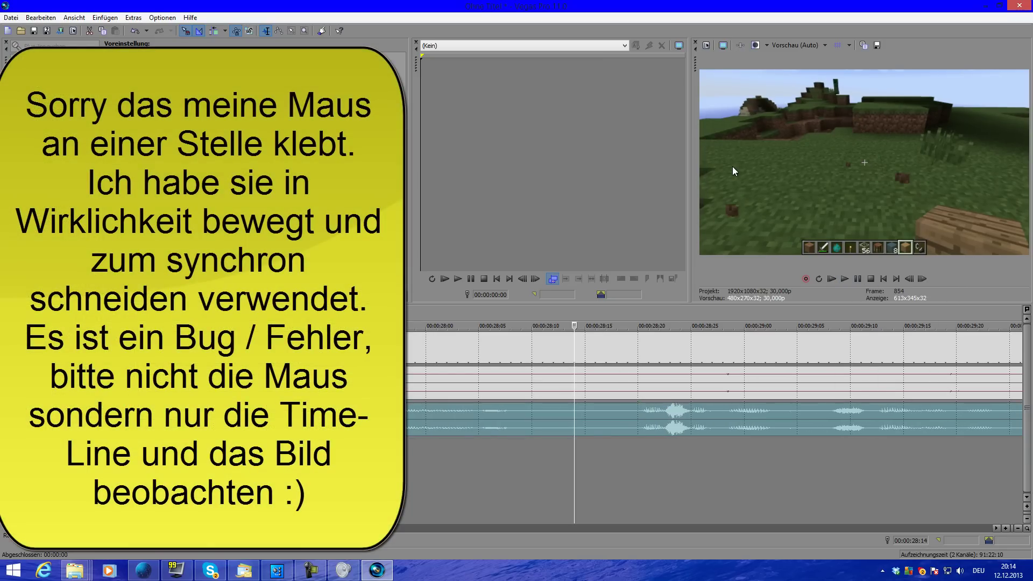
key("space")
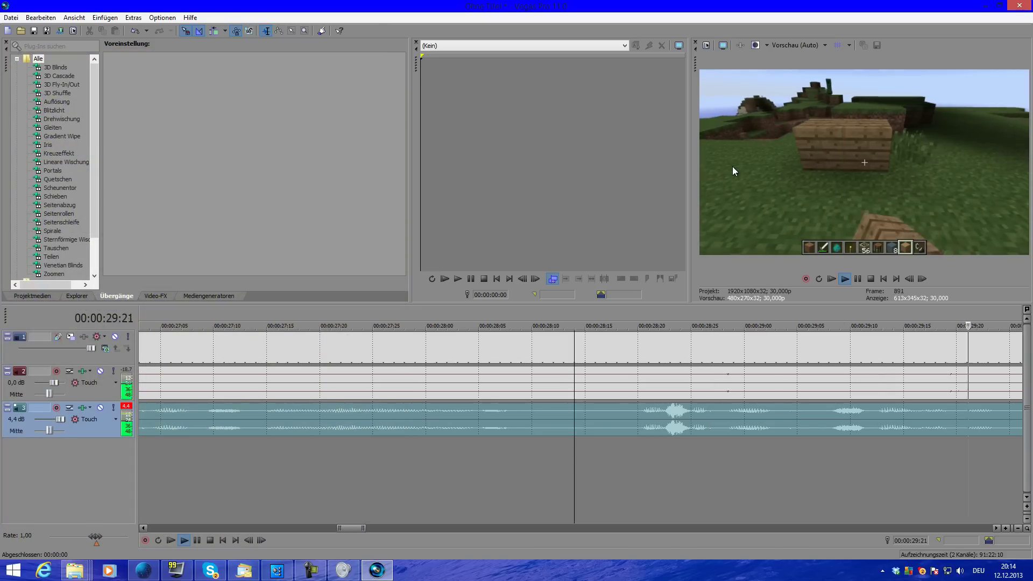
key("space")
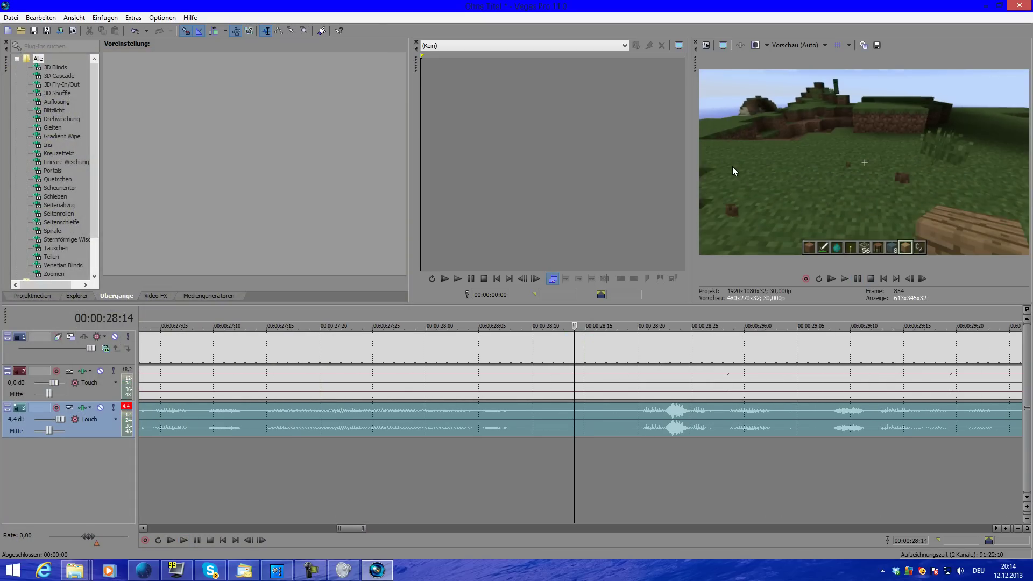
Nudge the mp3 audio a few frames earlier then later, recheck sync at 28:23, and zoom out.
key("KP_1")
key("KP_1")
key("KP_1")
key("KP_1")
key("KP_1")
key("KP_1")
key("space")
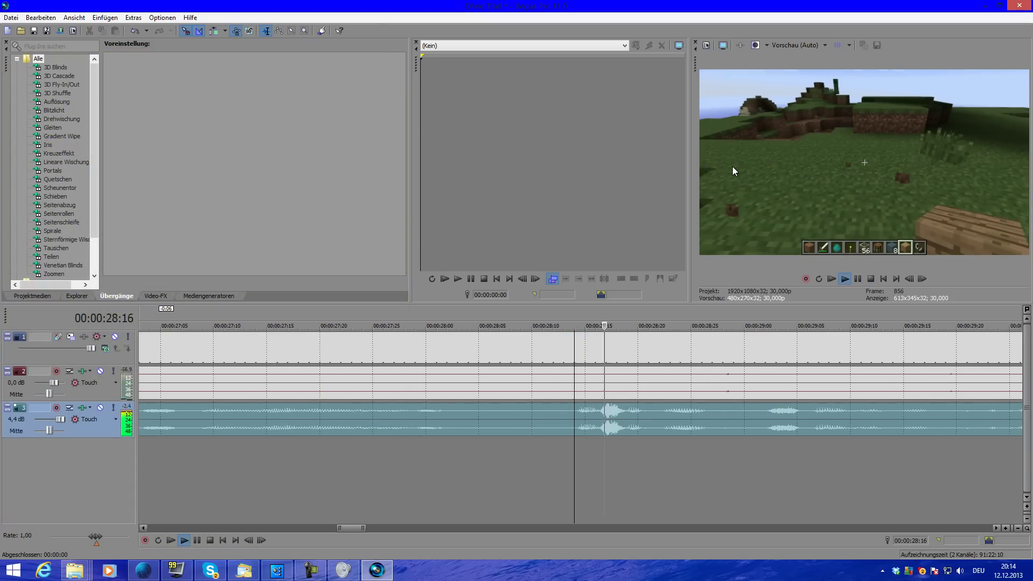
key("Return")
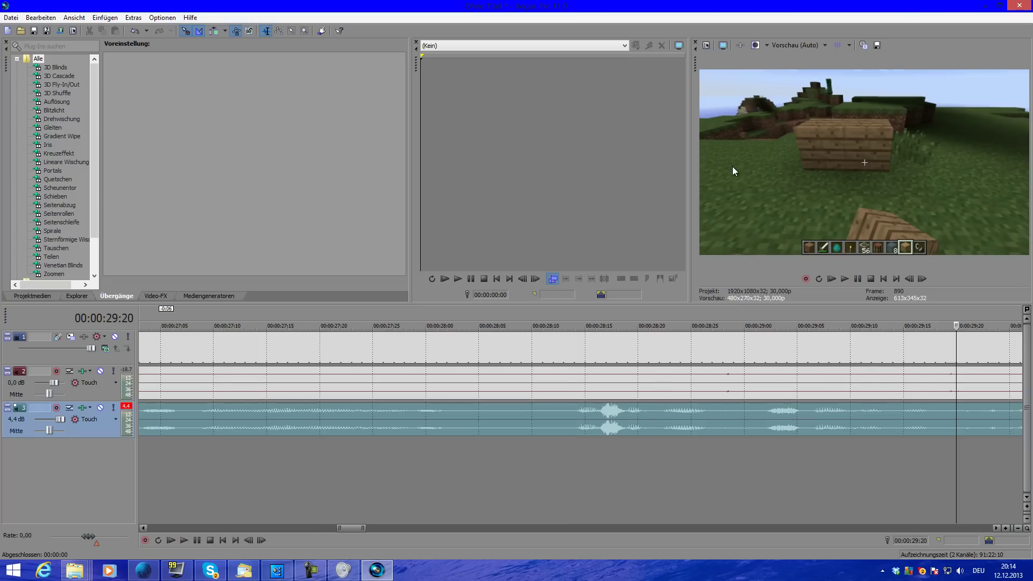
key("KP_3")
key("KP_3")
key("KP_3")
key("KP_3")
key("KP_3")
key("KP_3")
key("KP_3")
key("KP_3")
key("KP_3")
key("space")
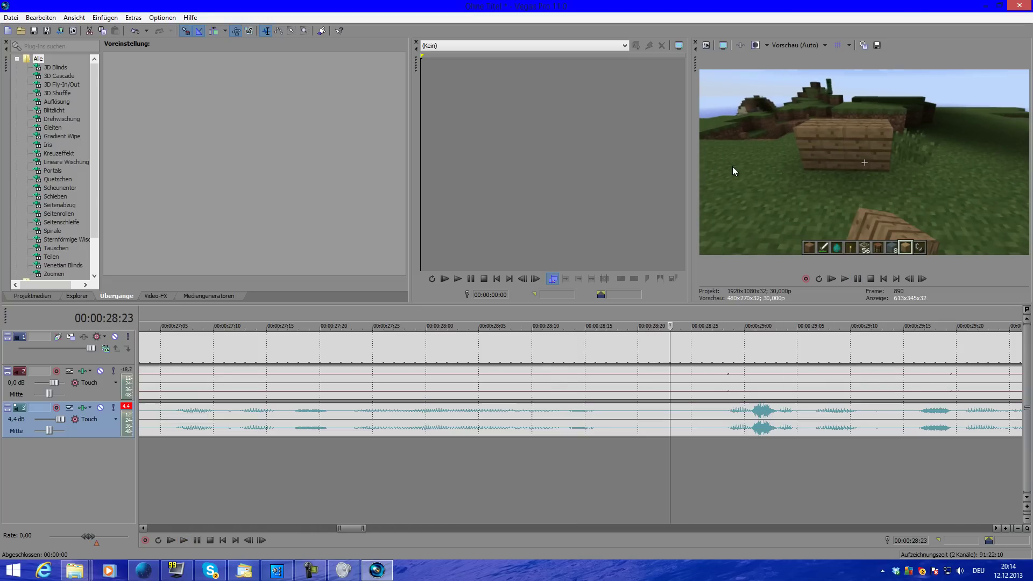
key("space")
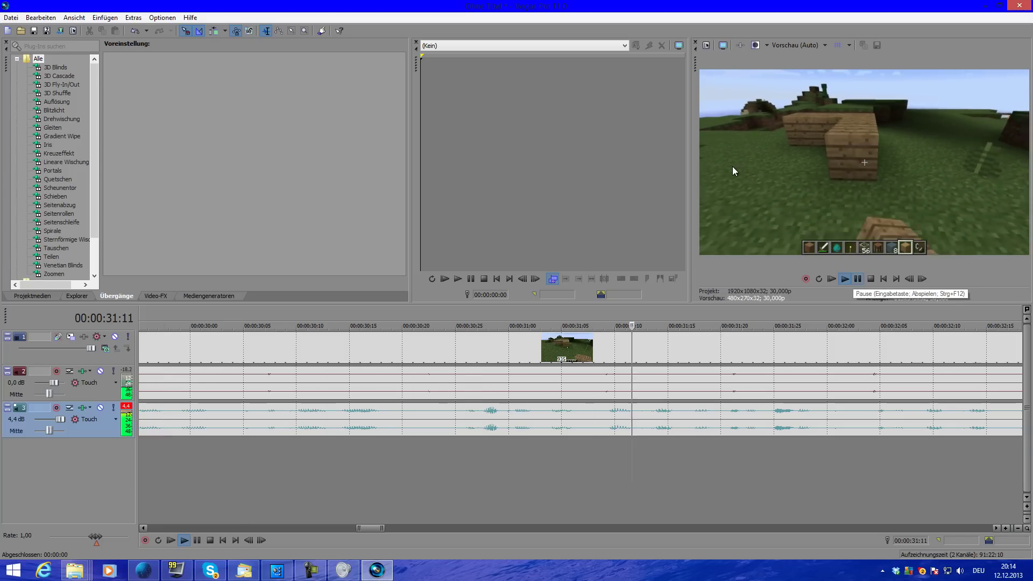
key("space")
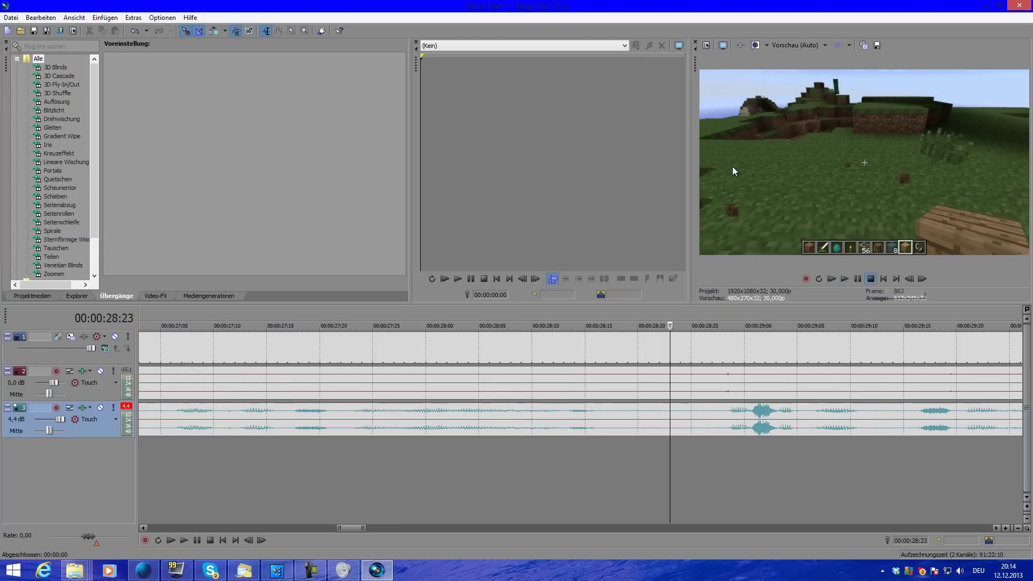
key("Down")
key("Down")
key("Down")
key("Down")
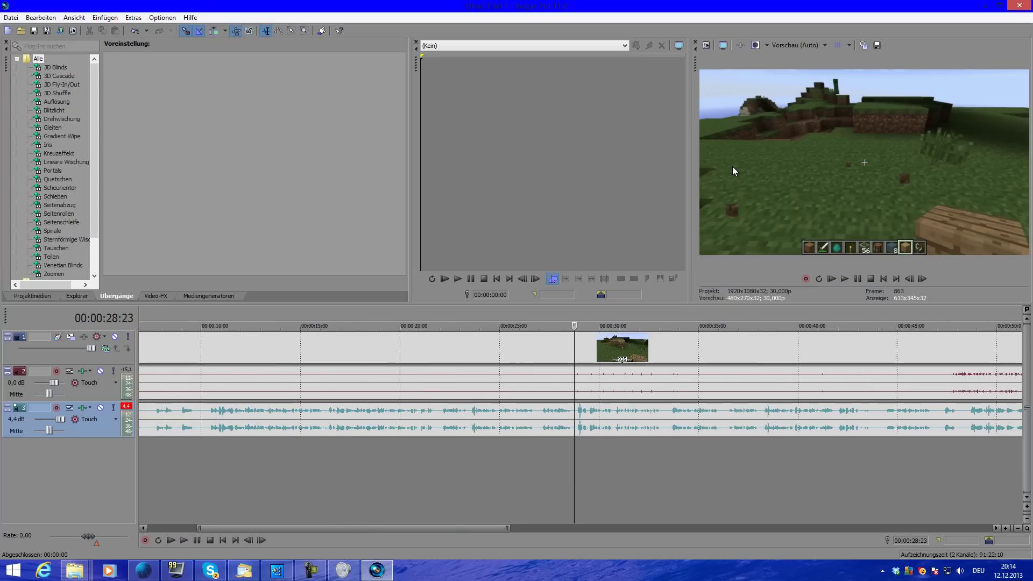
key("Down")
key("Down")
Select the project's full length and open the Render As dialog.
key("shift+Home")
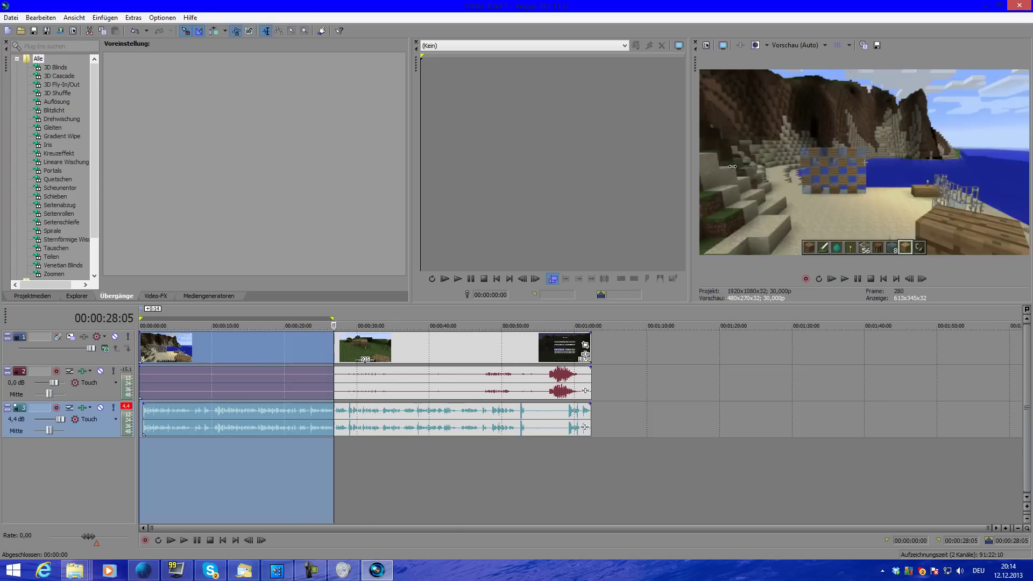
key("shift+End")
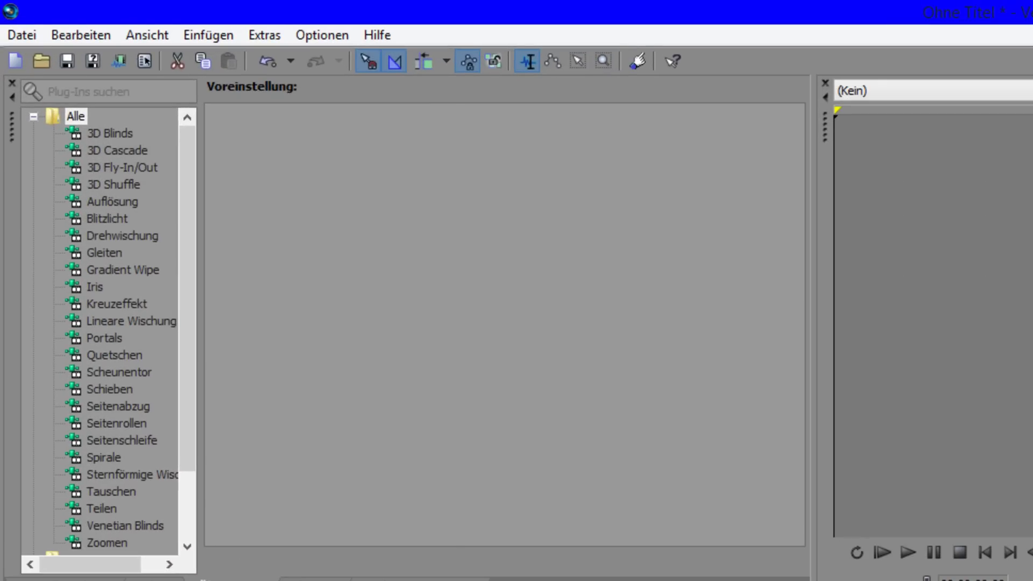
key("alt+d")
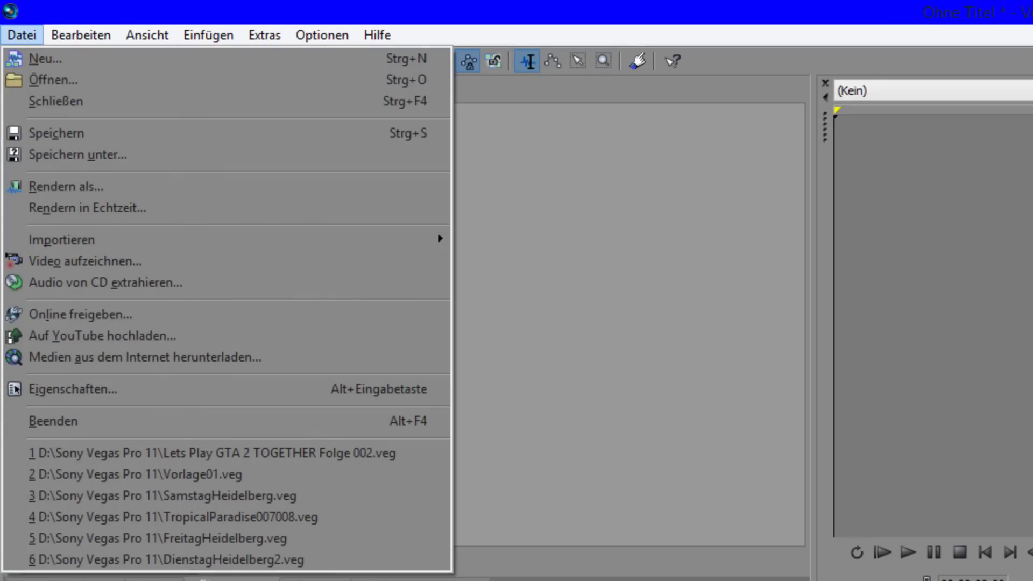
key("Down")
key("Down")
key("Down")
key("Return")
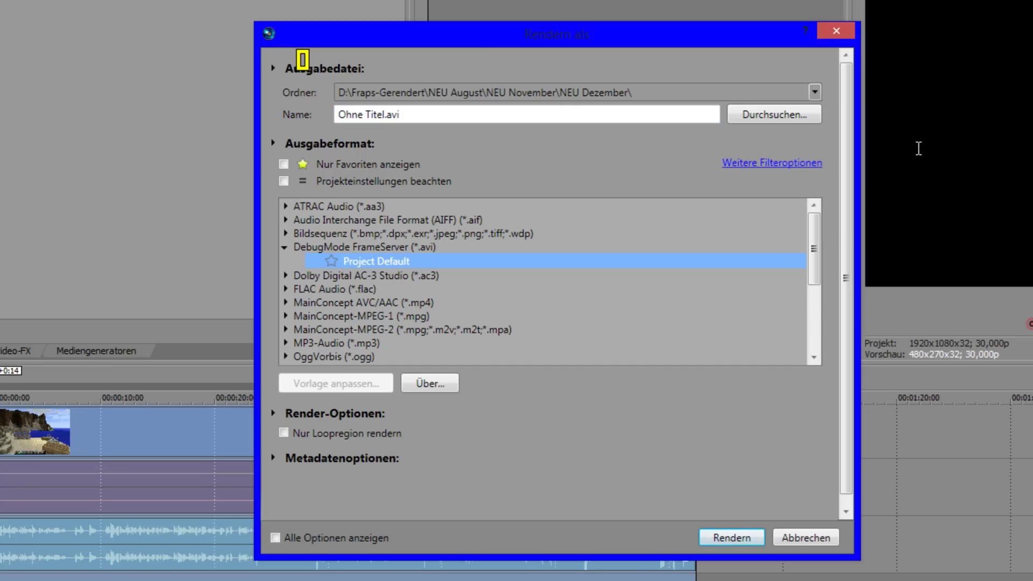
Render to the NEUUUU folder under the file name VegasOhneTitel.avi.
key("Tab")
key("Tab")
key("Return")
key("shift+Tab")
key("Return")
key("Down")
key("Return")
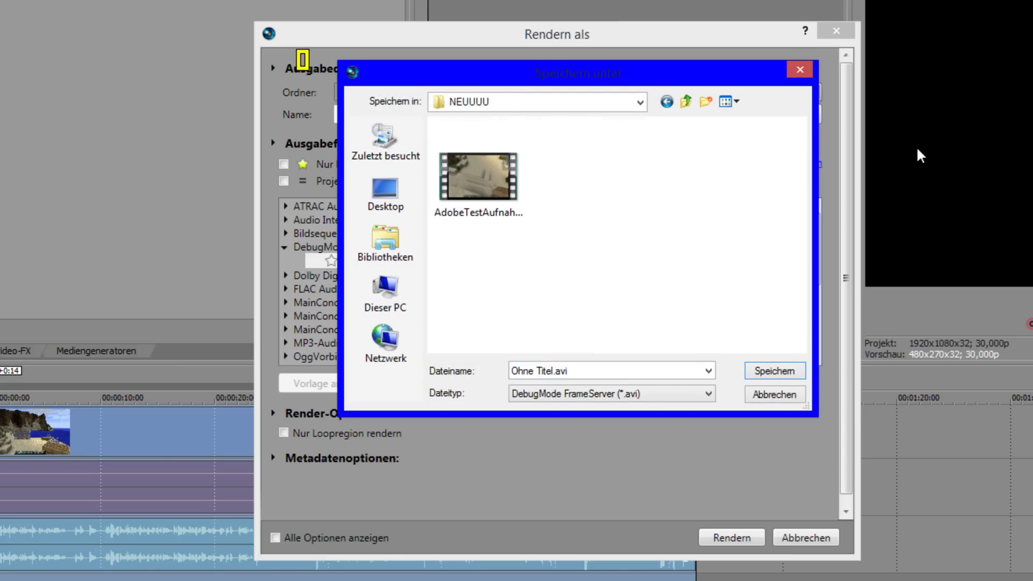
key("Tab")
type("Ve")
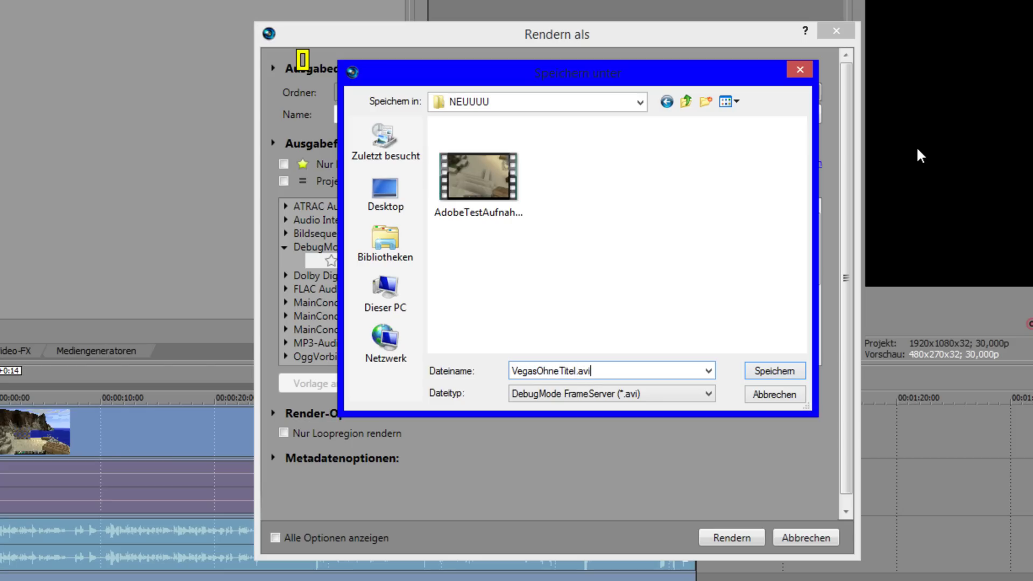
key("Return")
Start serving the project through DebugMode FrameServer, then launch MeGUI.exe from its folder.
key("Return")
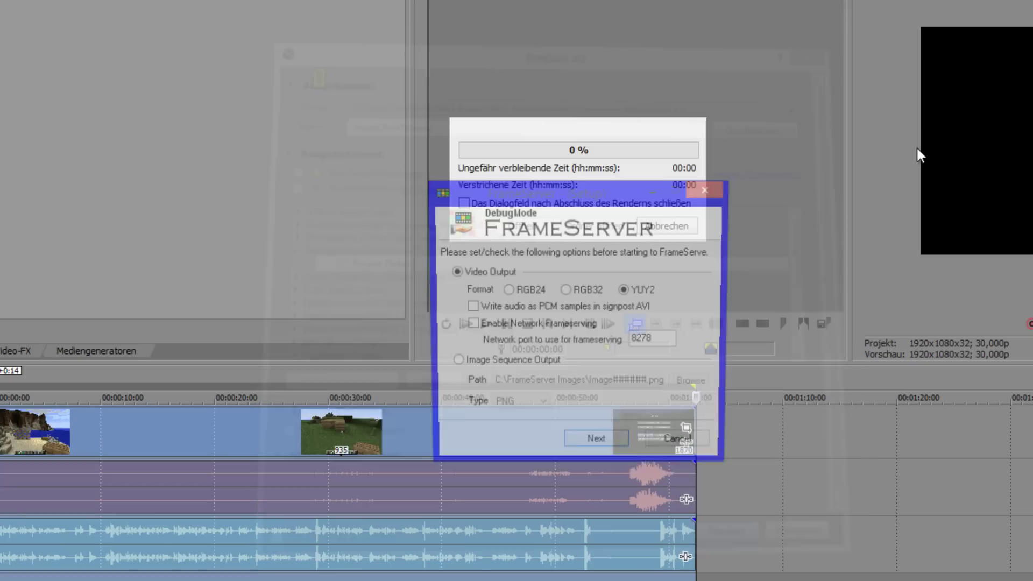
key("Return")
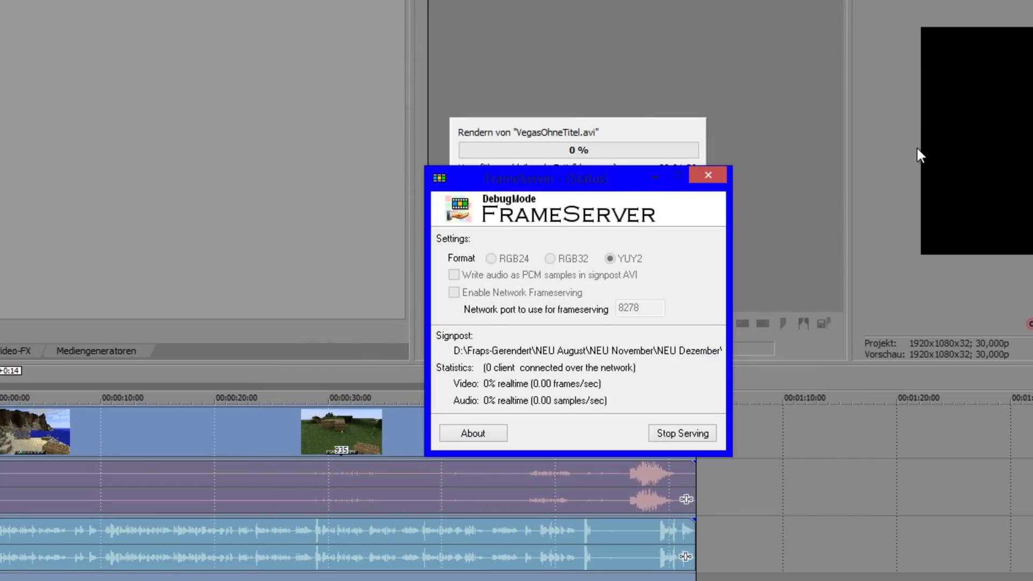
key("alt+Tab")
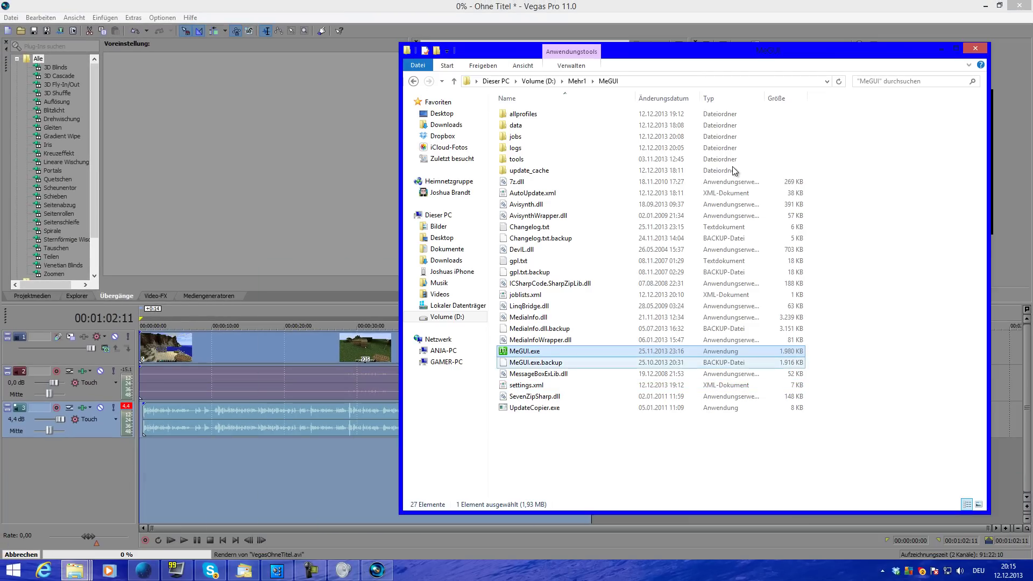
key("Return")
Open MeGUI's AVS Script Creator and load VegasOhneTitel.avi as the source video.
key("alt+Tab")
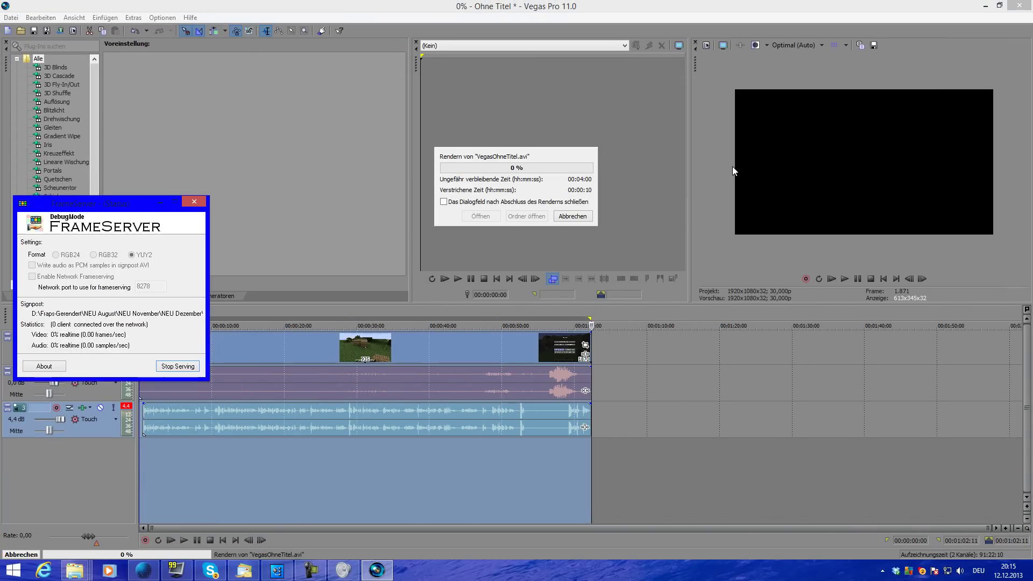
key("alt+t")
key("Down")
key("Down")
key("Down")
key("Down")
key("Down")
key("Return")
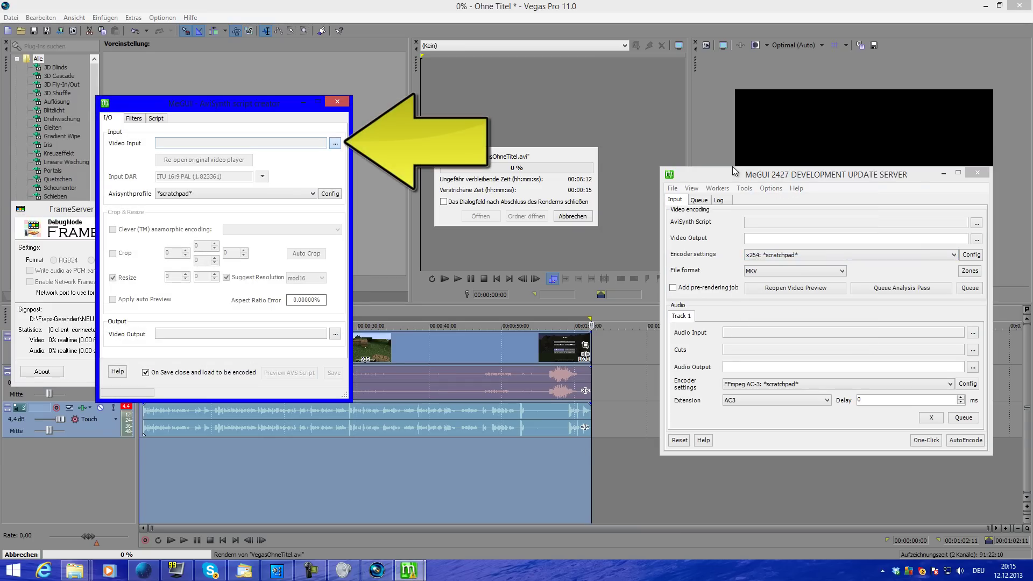
key("Return")
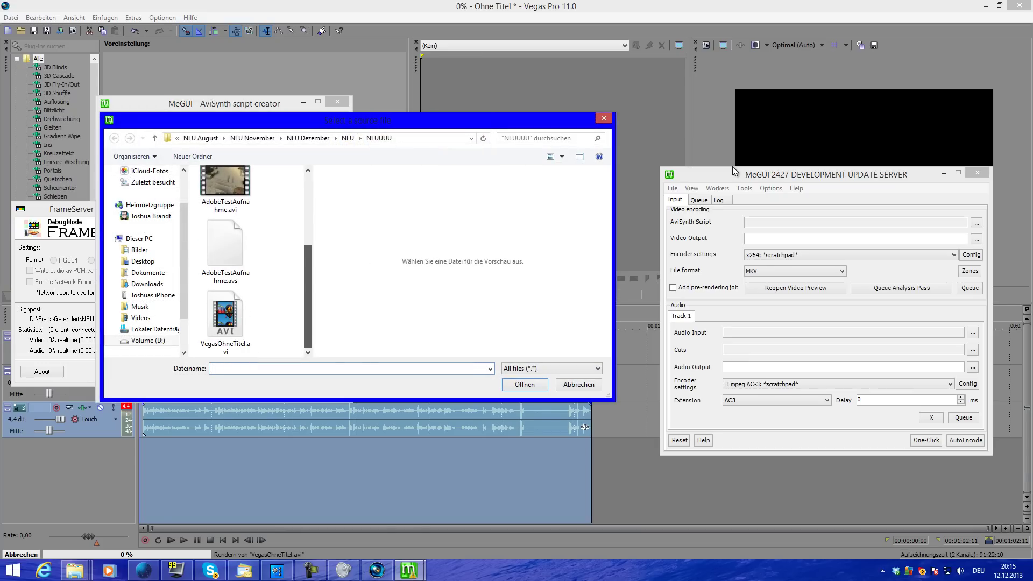
key("End")
key("Return")
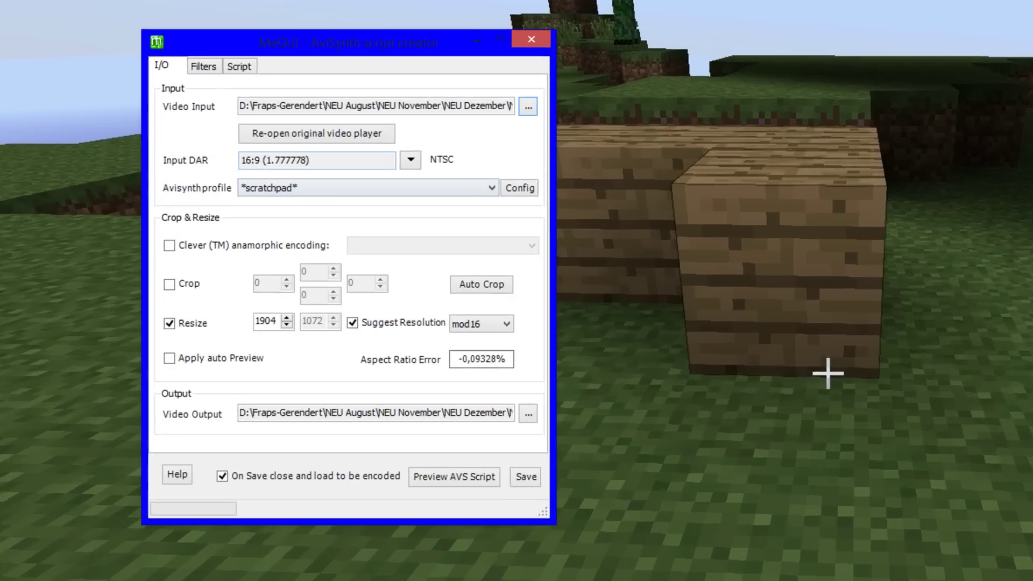
Set input aspect to ITU 16:9 PAL, disable suggested resolution, and change audio=false to true.
key("Tab")
key("Tab")
key("space")
key("Return")
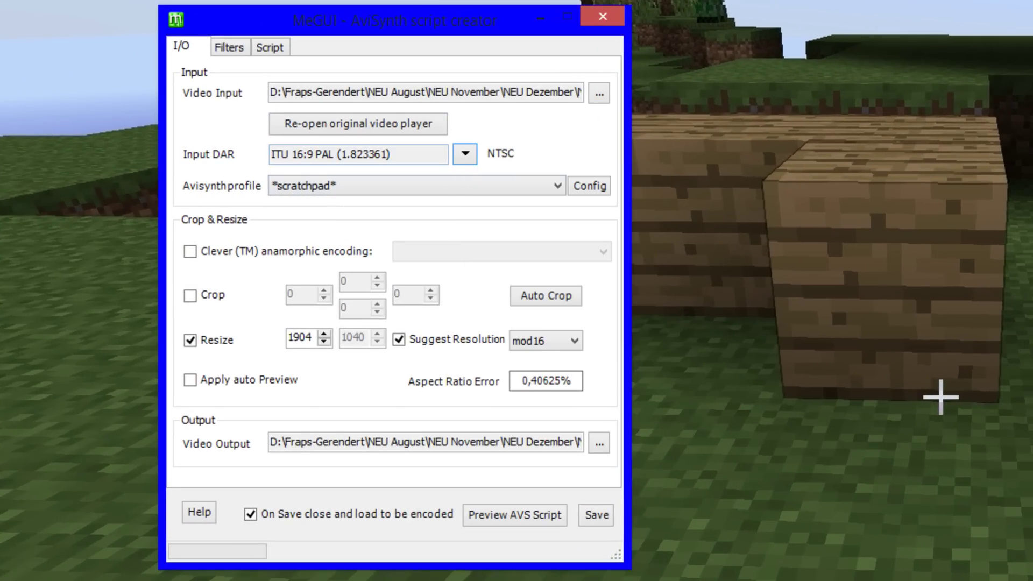
left_click(399, 339)
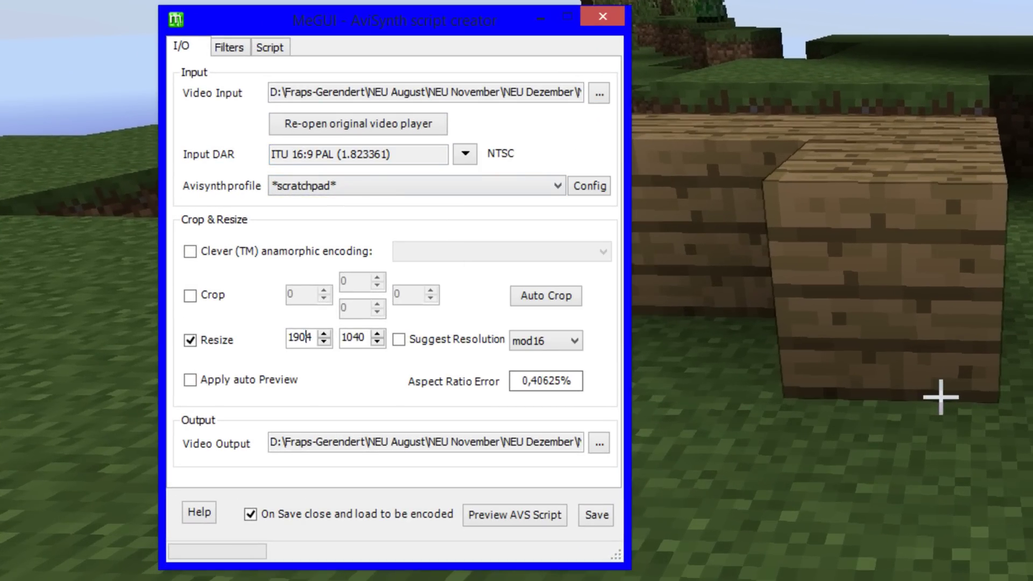
key("BackSpace")
key("BackSpace")
left_click(342, 338)
left_click(269, 47)
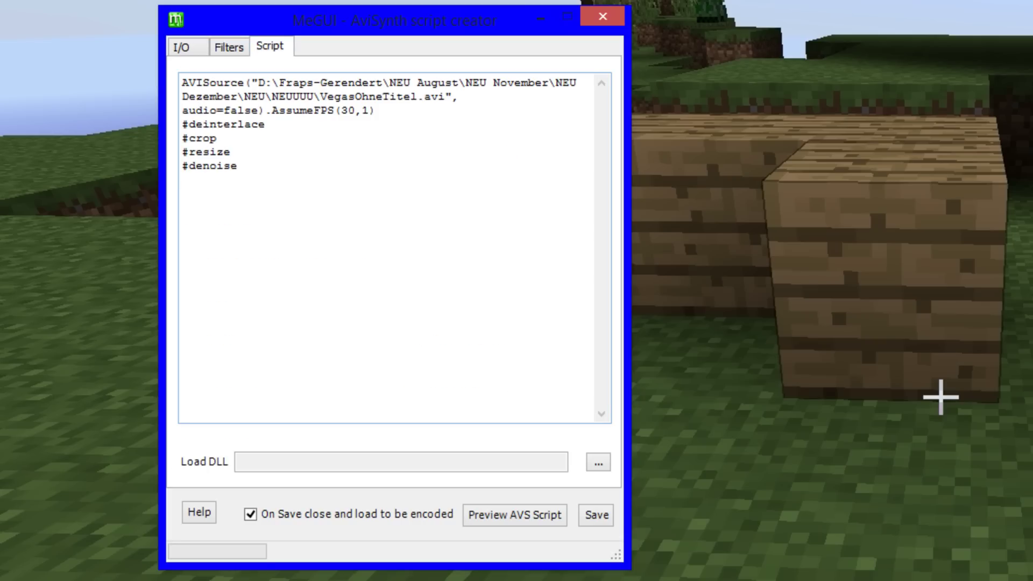
left_click_drag(223, 111, 259, 110)
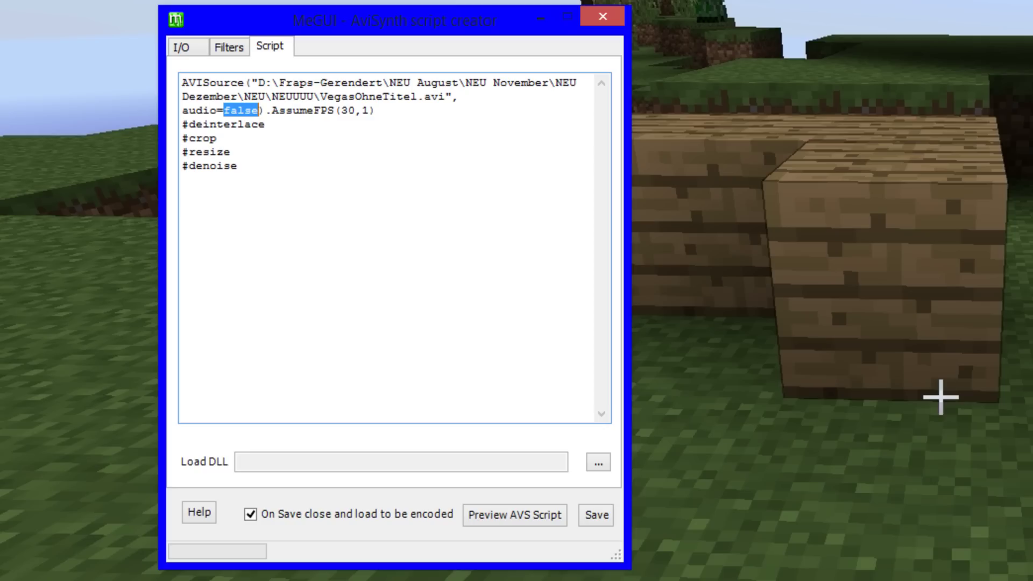
type("true")
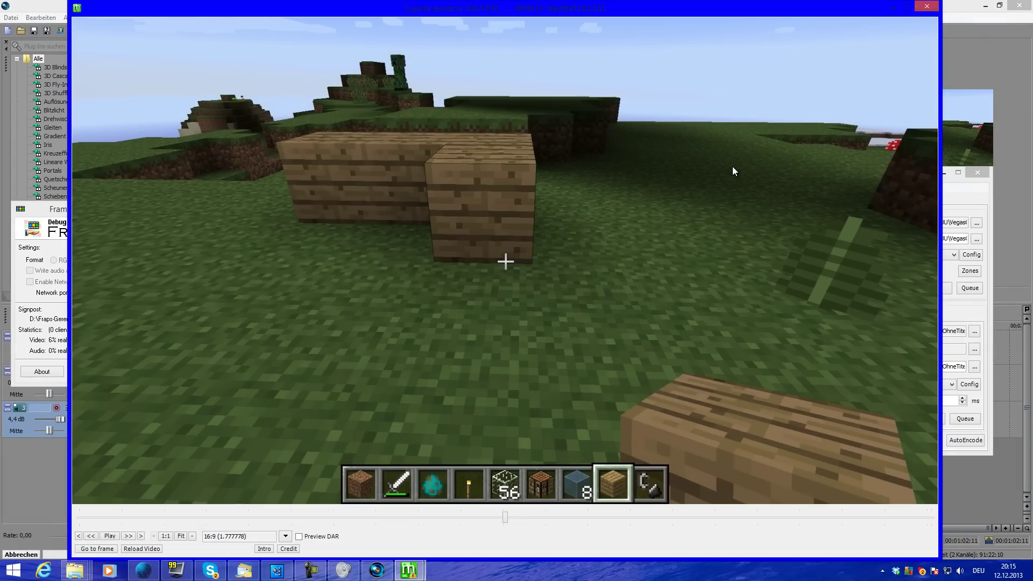
Queue the AC3 audio encode, declining overwrite and saving it as VegasOhneTitel.ac3.
key("alt+F4")
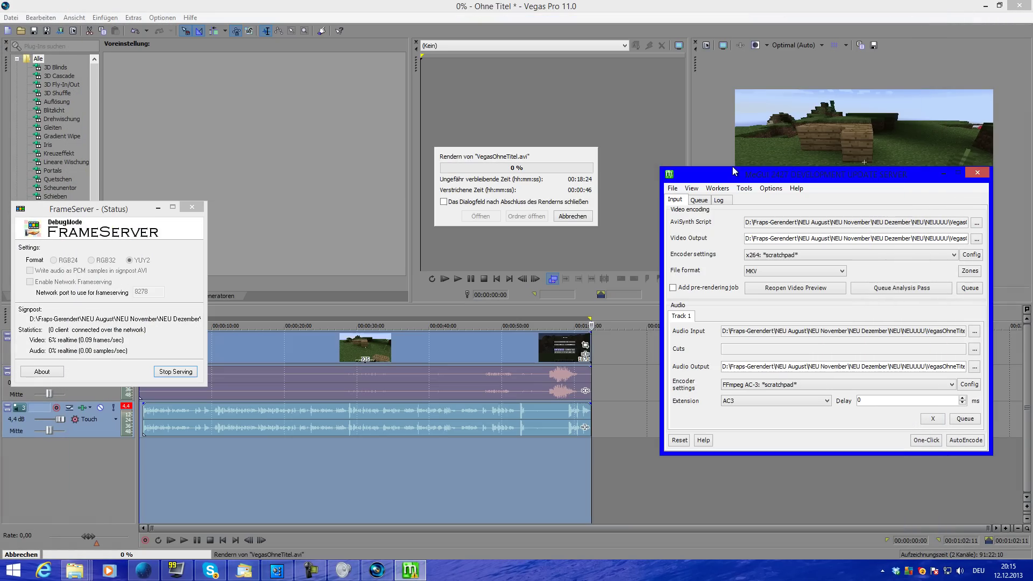
left_click_drag(776, 169, 733, 171)
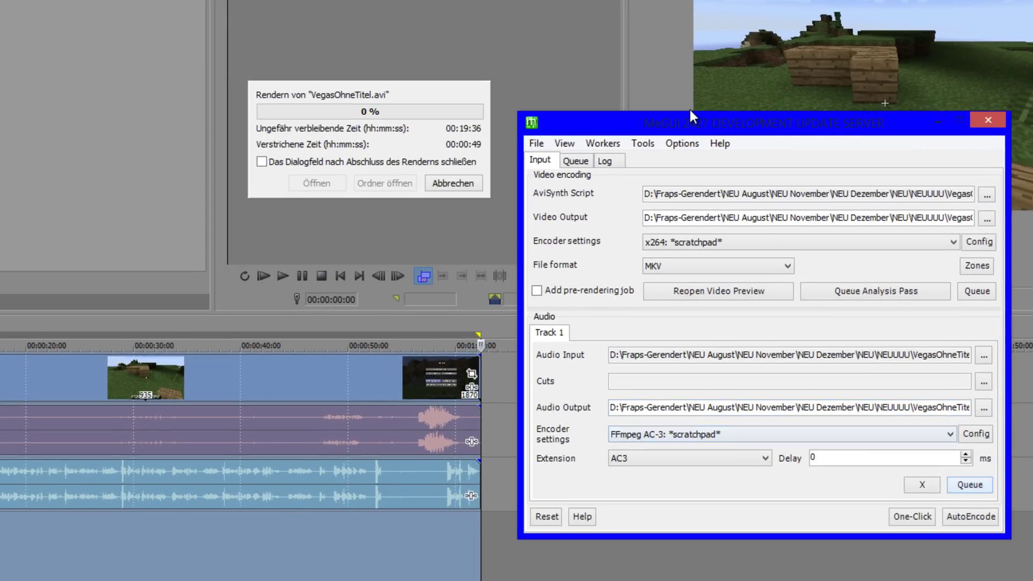
key("Return")
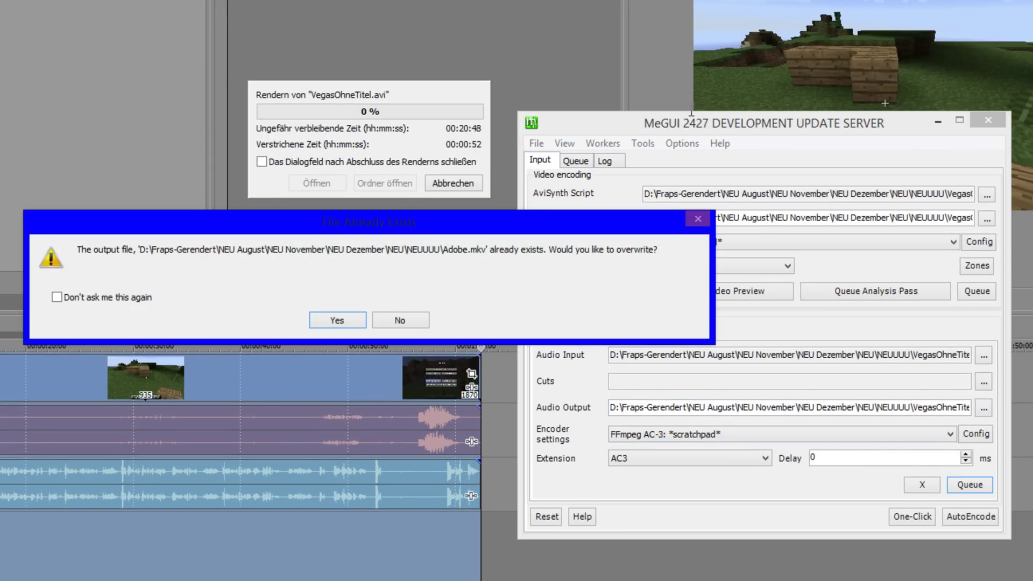
key("Return")
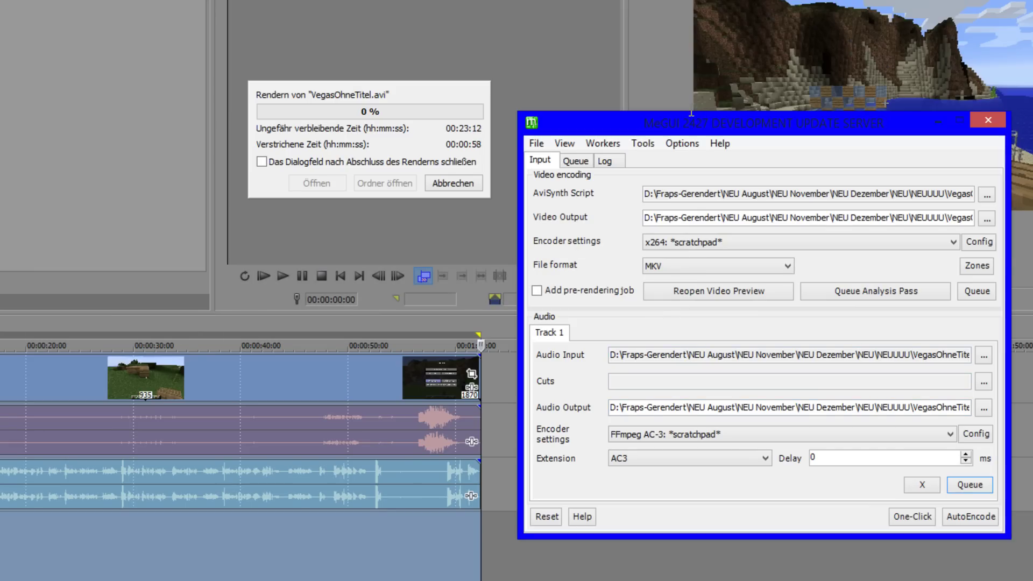
key("Return")
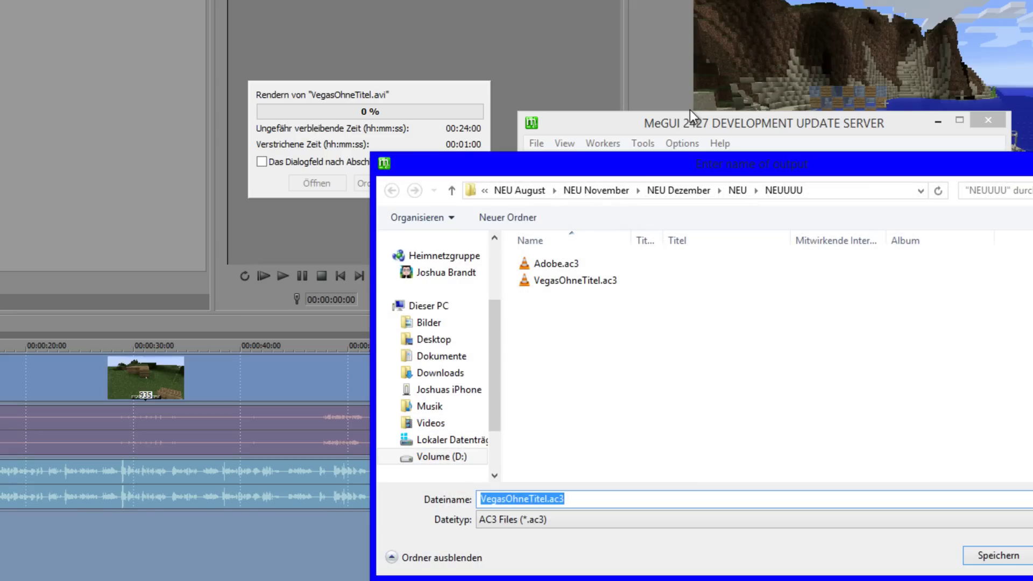
key("Return")
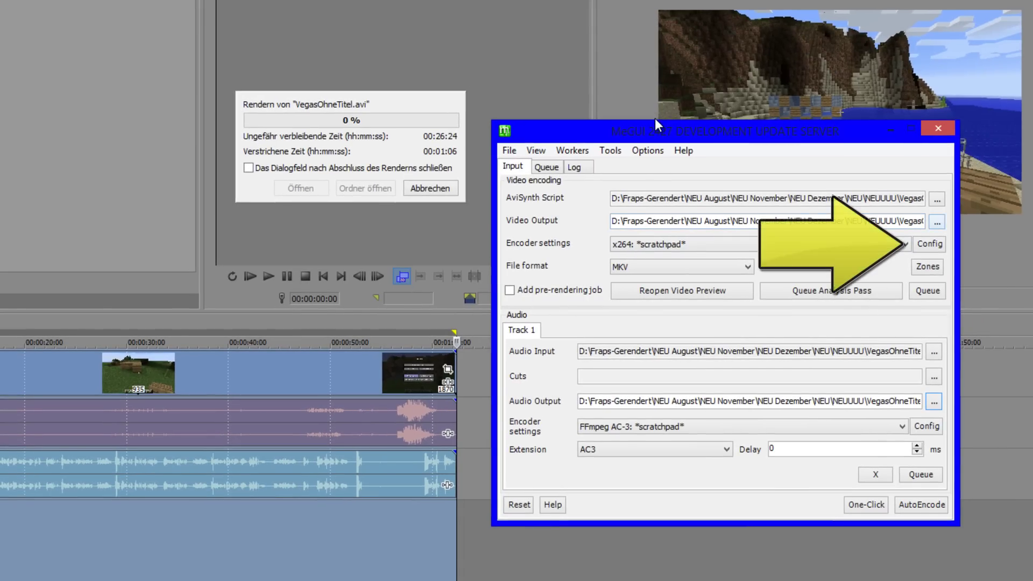
Set the video output file name to Vegas.mkv.
key("Return")
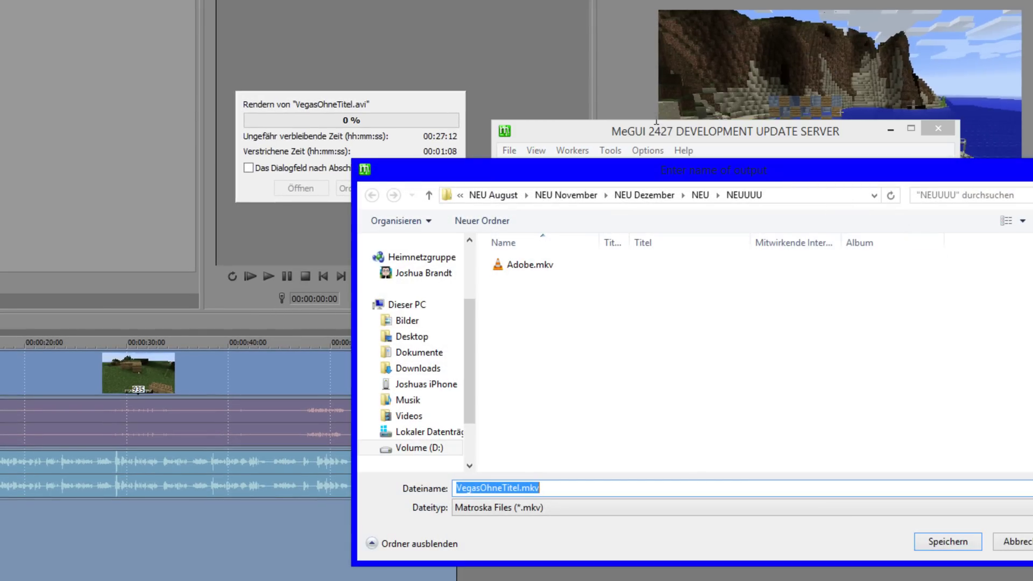
left_click(480, 488)
key("shift+Right")
key("shift+Right")
key("shift+Right")
key("Delete")
key("Return")
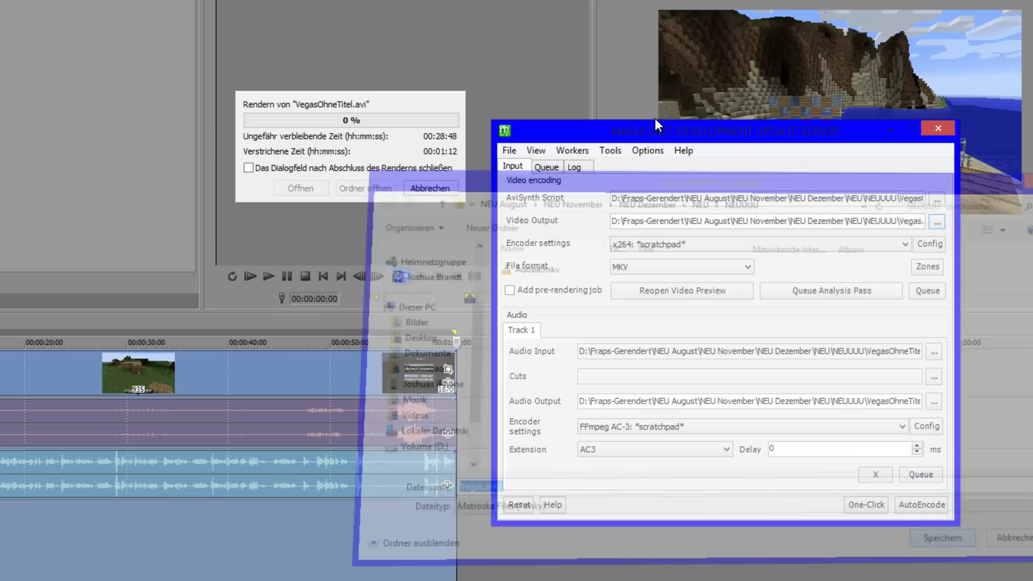
key("Return")
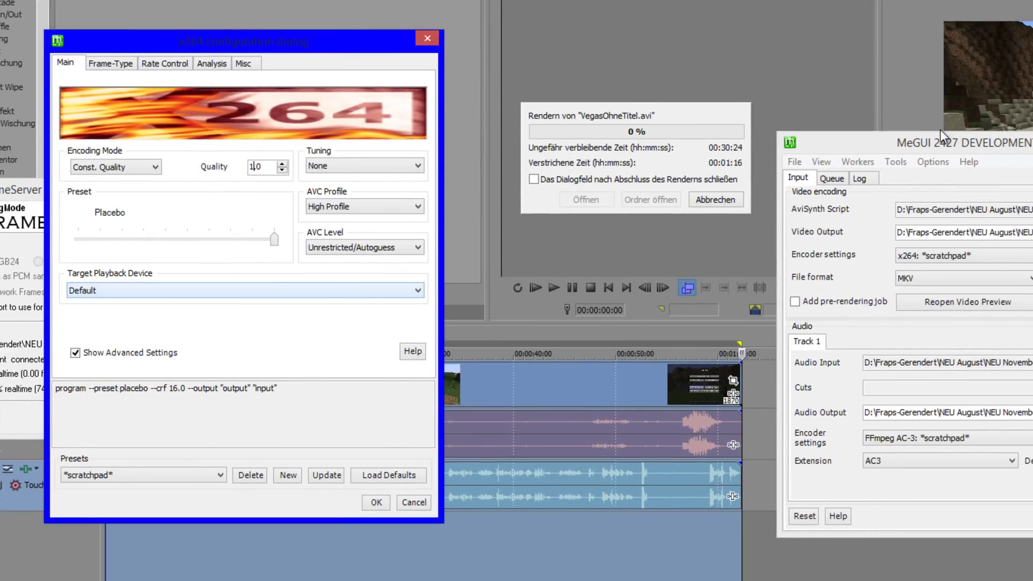
Configure x264 with constant quality 21 and the Medium preset, and confirm.
key("BackSpace")
key("BackSpace")
type("20")
key("Tab")
key("Left")
key("Left")
key("Left")
key("Left")
key("Left")
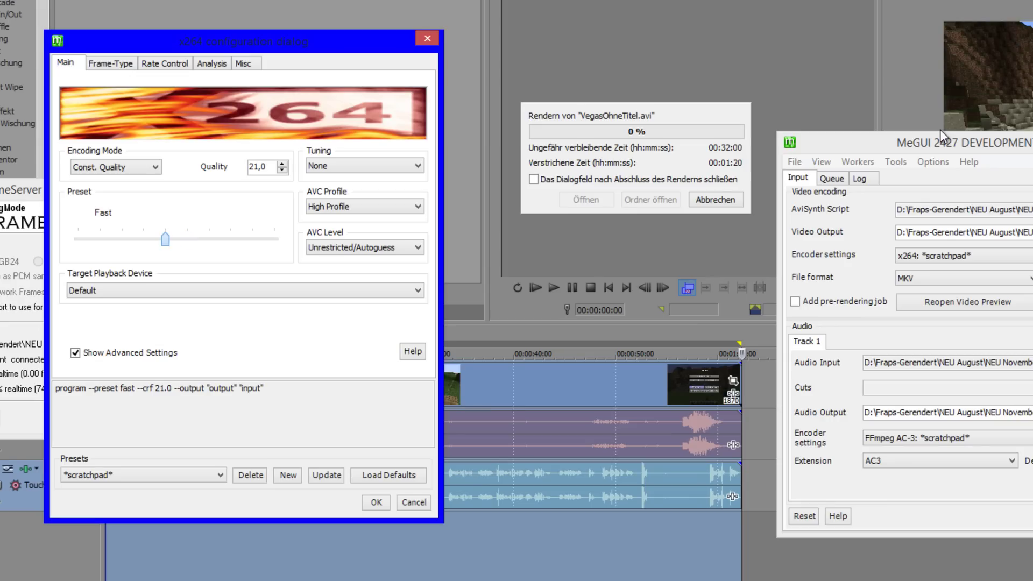
key("Right")
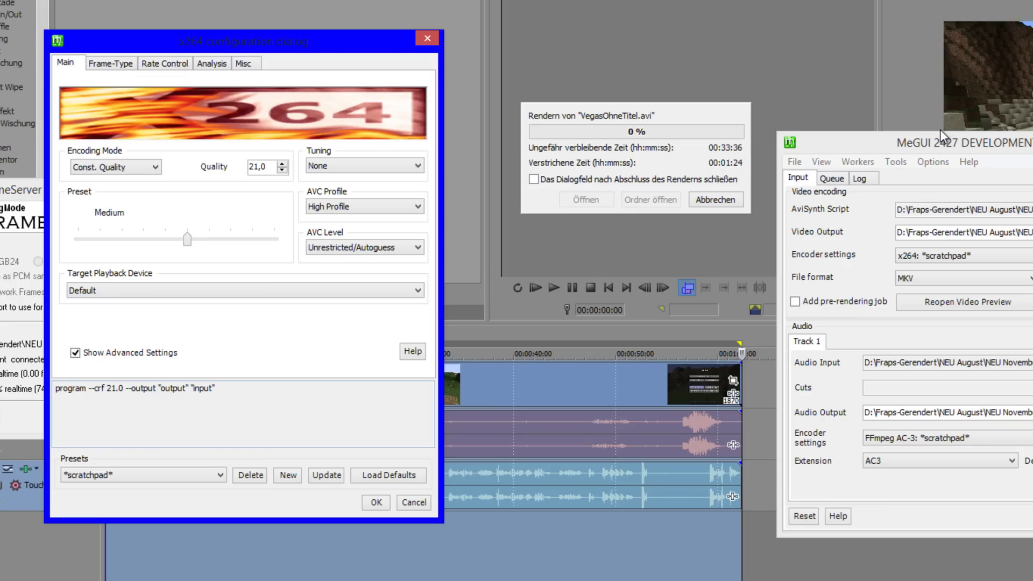
key("Return")
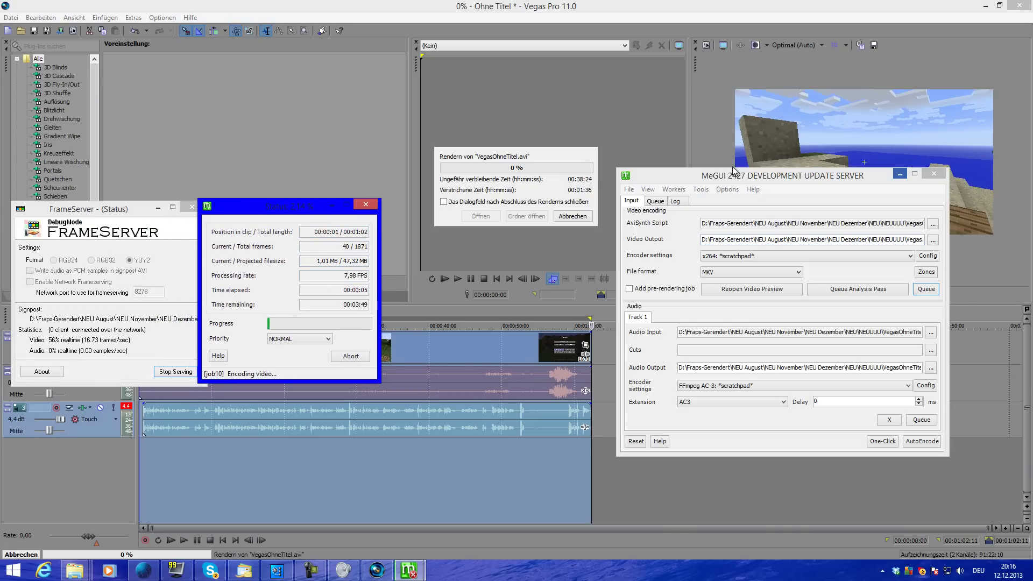
Stop FrameServer serving, dismiss the finished render, and close Vegas without saving the project.
left_click(733, 168)
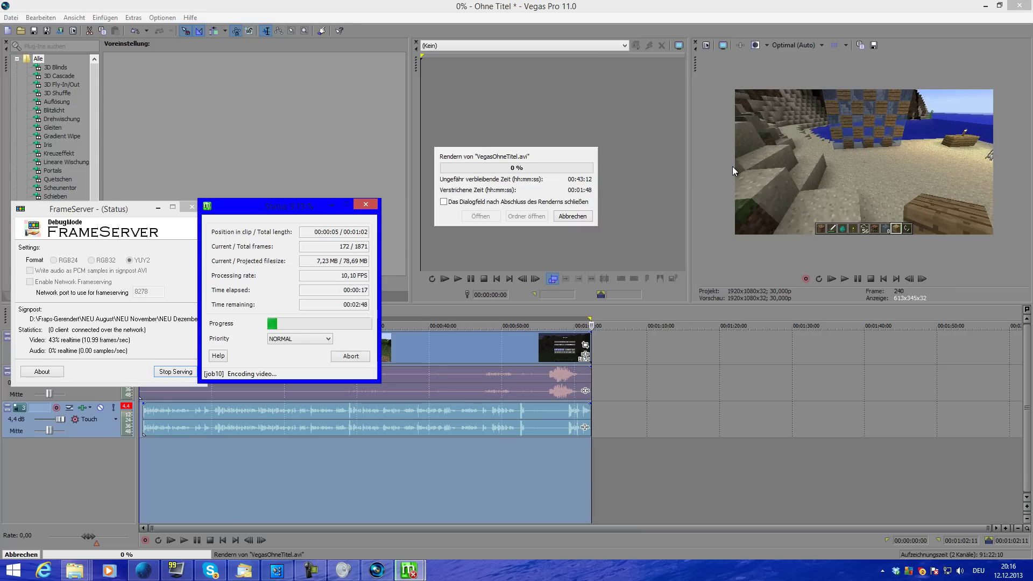
key("alt+Tab")
key("alt+Tab")
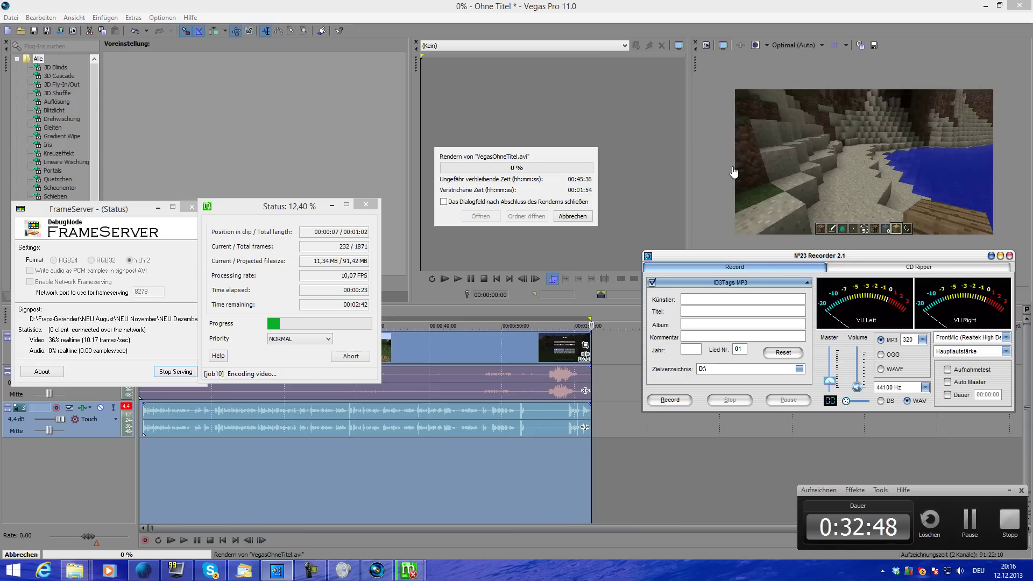
left_click(1000, 257)
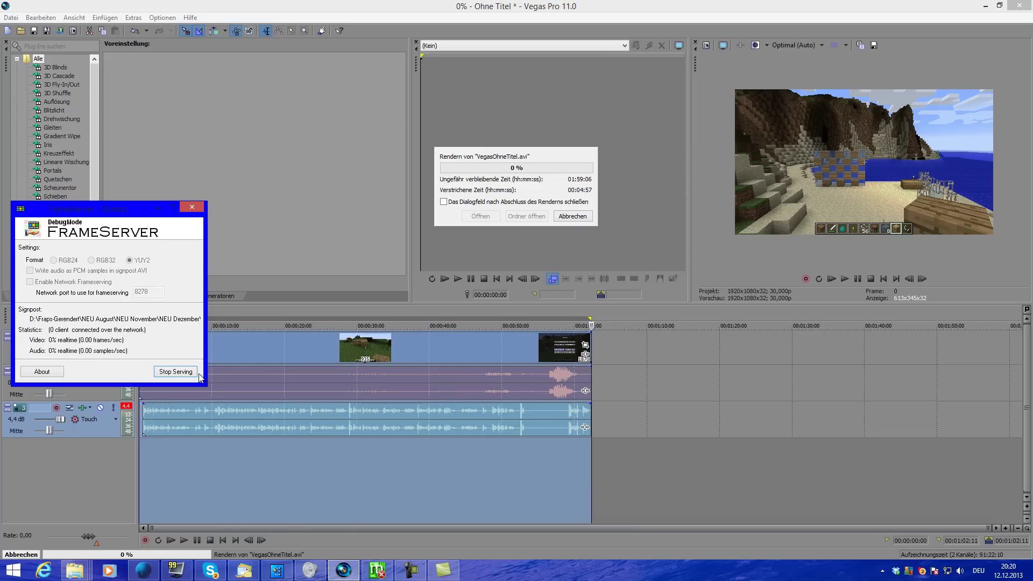
left_click(169, 375)
left_click(572, 216)
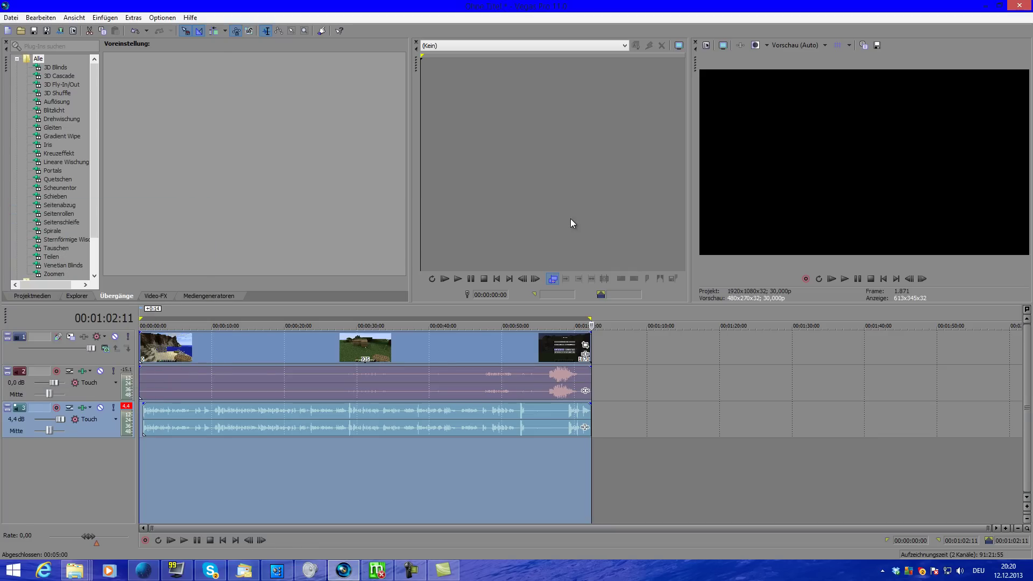
left_click(1020, 6)
left_click(536, 229)
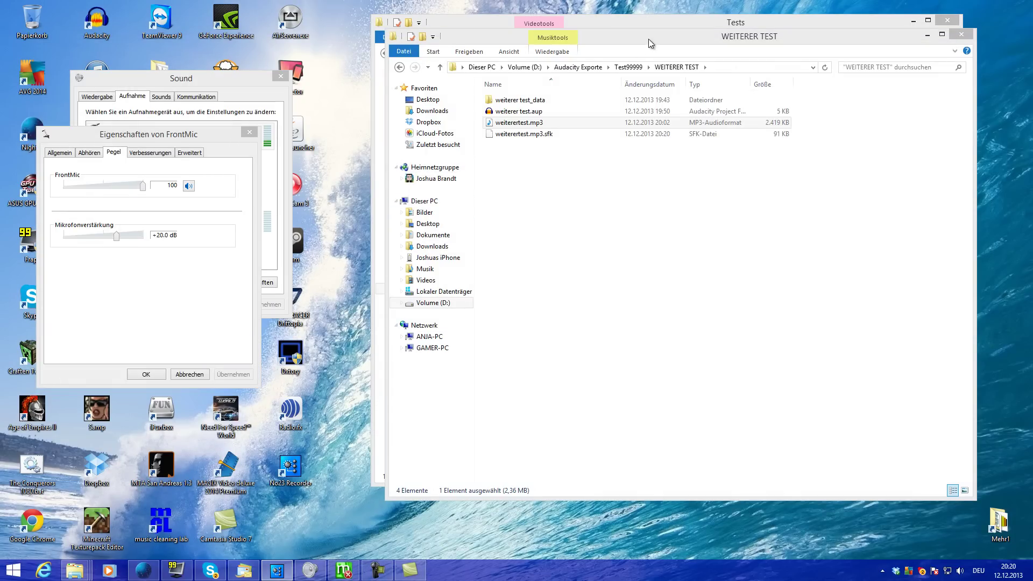
Browse from drive D: through Fraps-Gerendert and the NEU subfolders into NEUUUU.
left_click(433, 302)
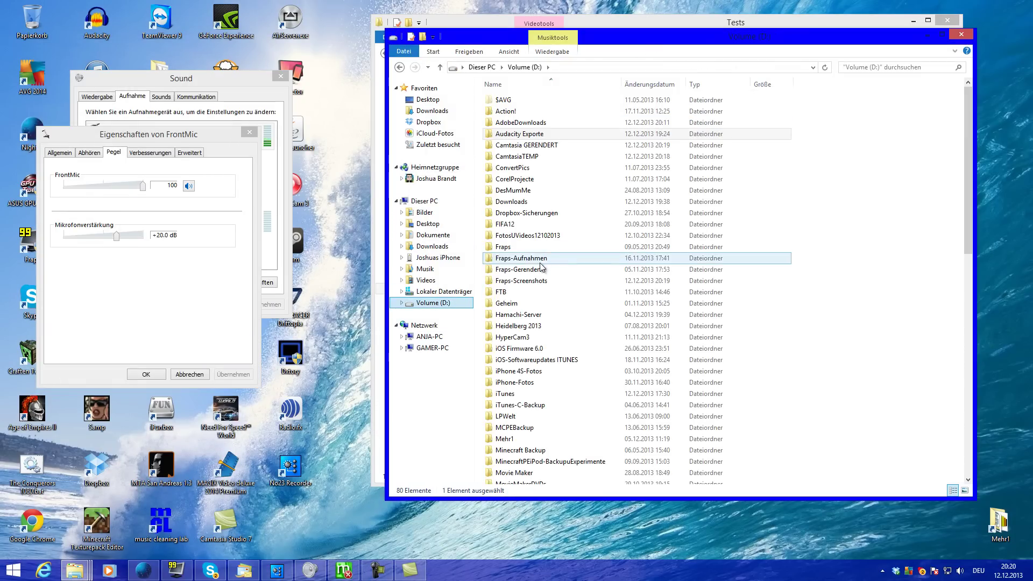
double_click(542, 268)
double_click(518, 135)
double_click(515, 135)
double_click(513, 130)
double_click(513, 137)
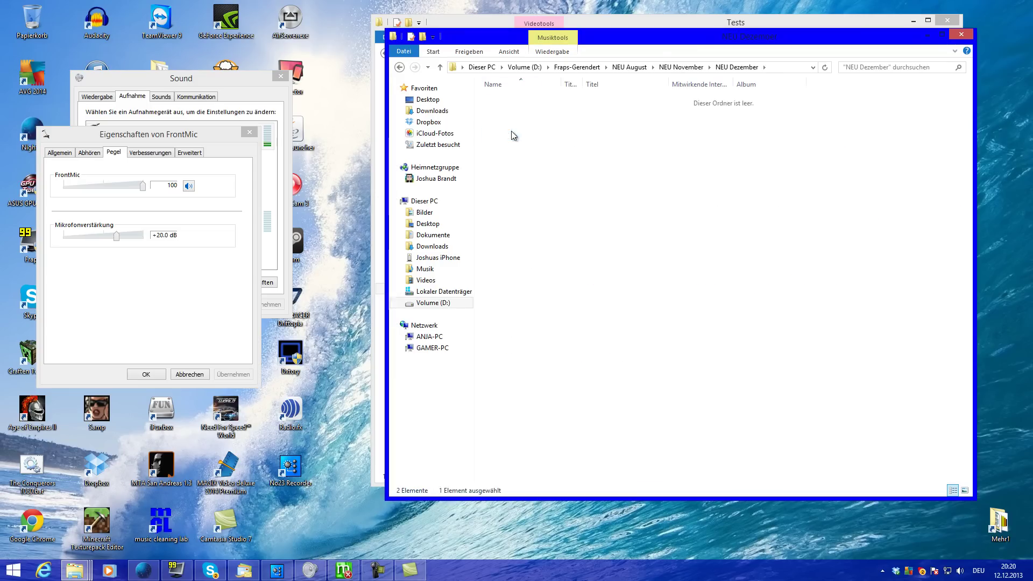
key("Down")
key("Return")
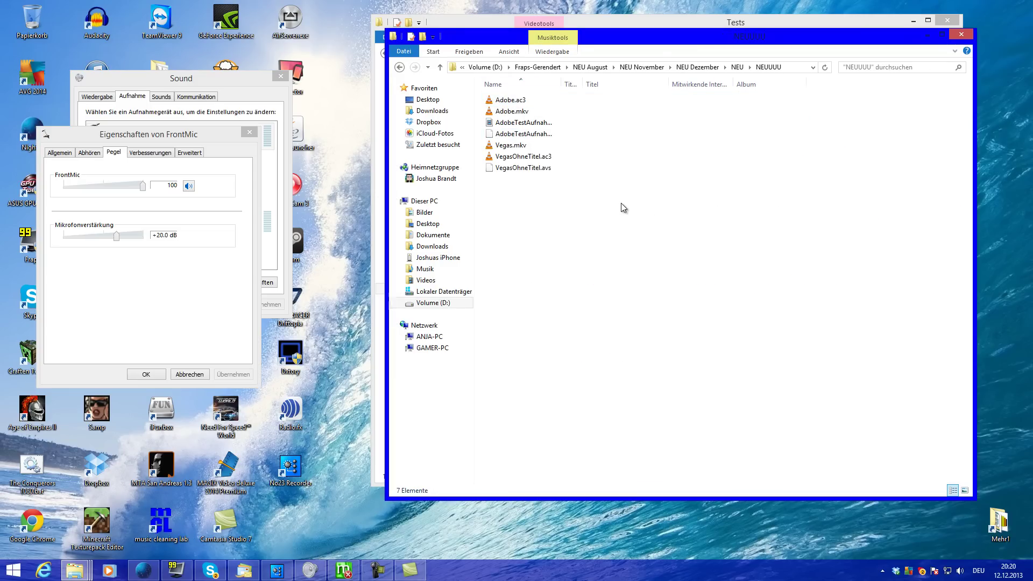
Check the sizes of Vegas.mkv and VegasOhneTitel.ac3, then move the window aside.
left_click(507, 146)
left_click(505, 159)
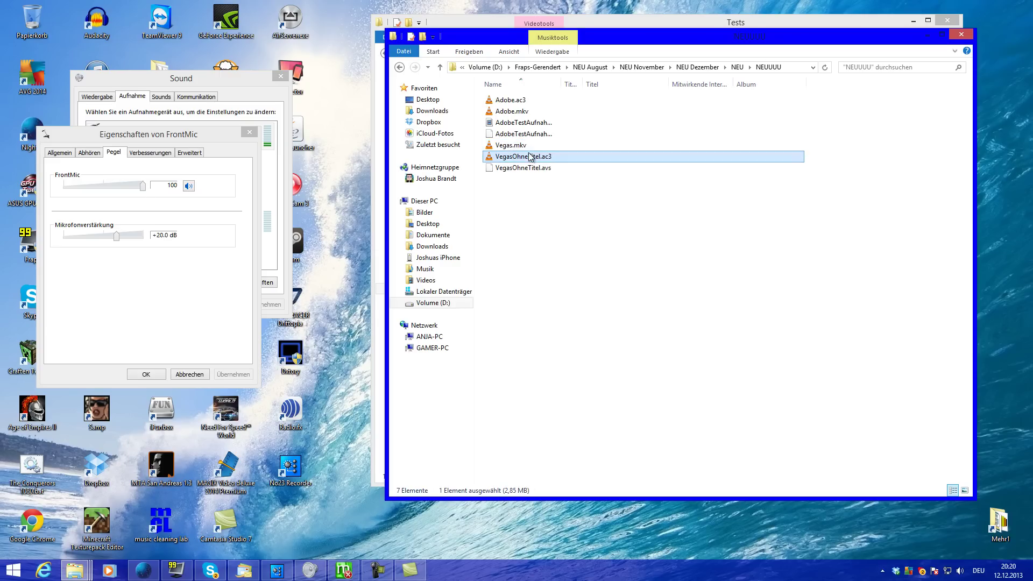
left_click(525, 145)
left_click(525, 155)
left_click(521, 145)
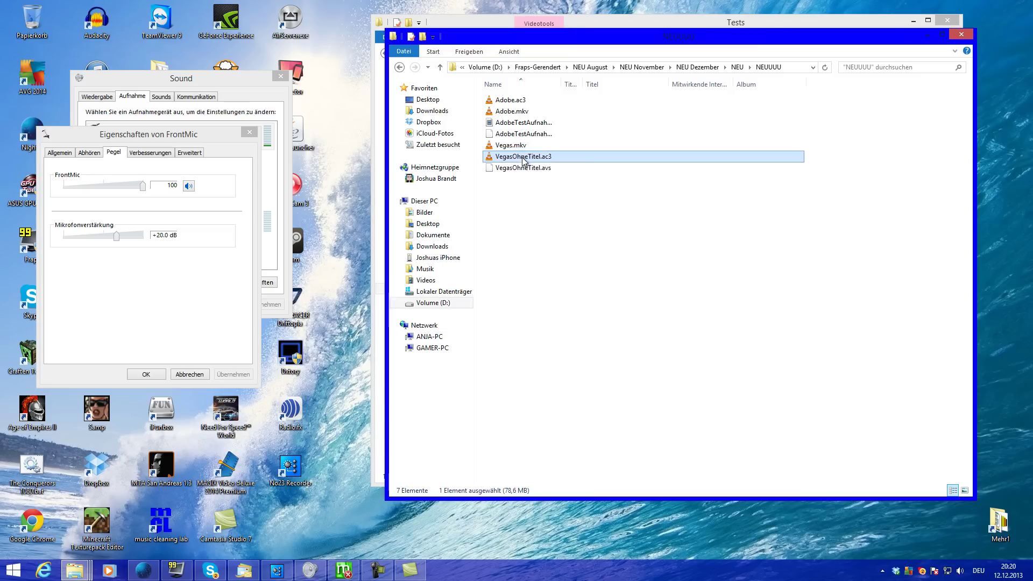
left_click(522, 156)
left_click_drag(628, 43, 286, 77)
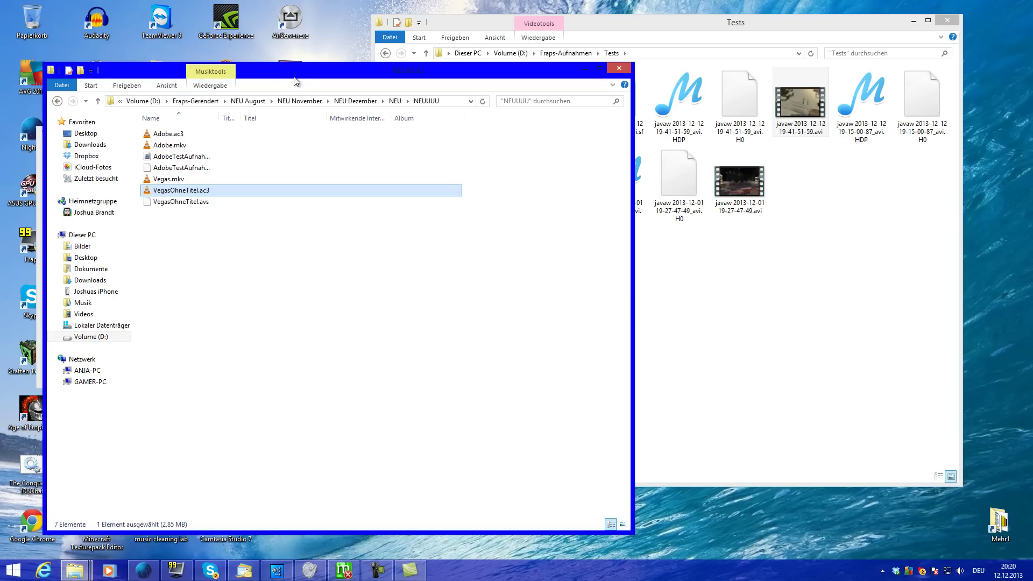
Launch mkvmerge GUI and add Vegas.mkv and VegasOhneTitel.ac3 as source files.
mouse_move(1030, 3)
left_click(1007, 318)
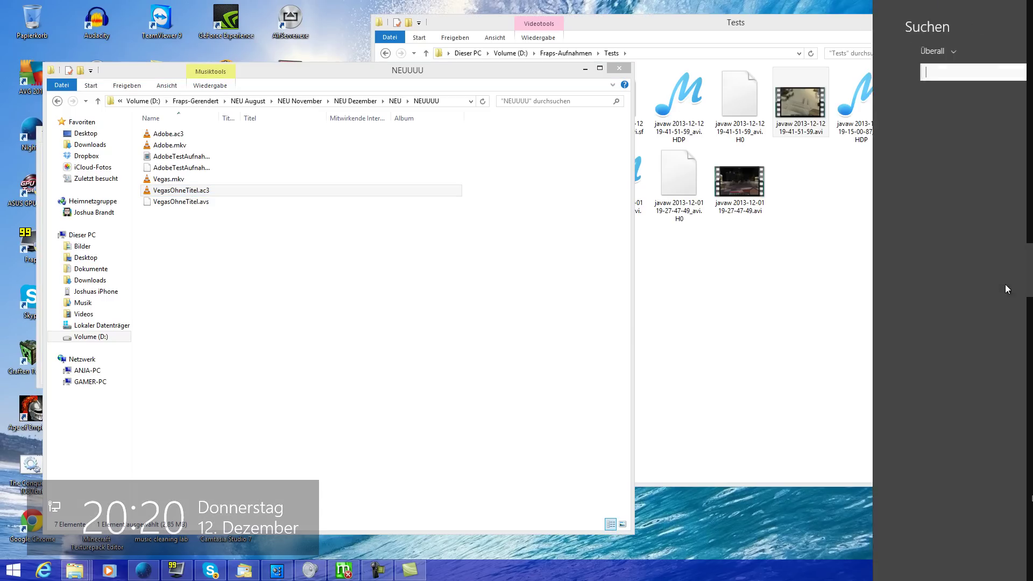
type("mkvmerge GUI")
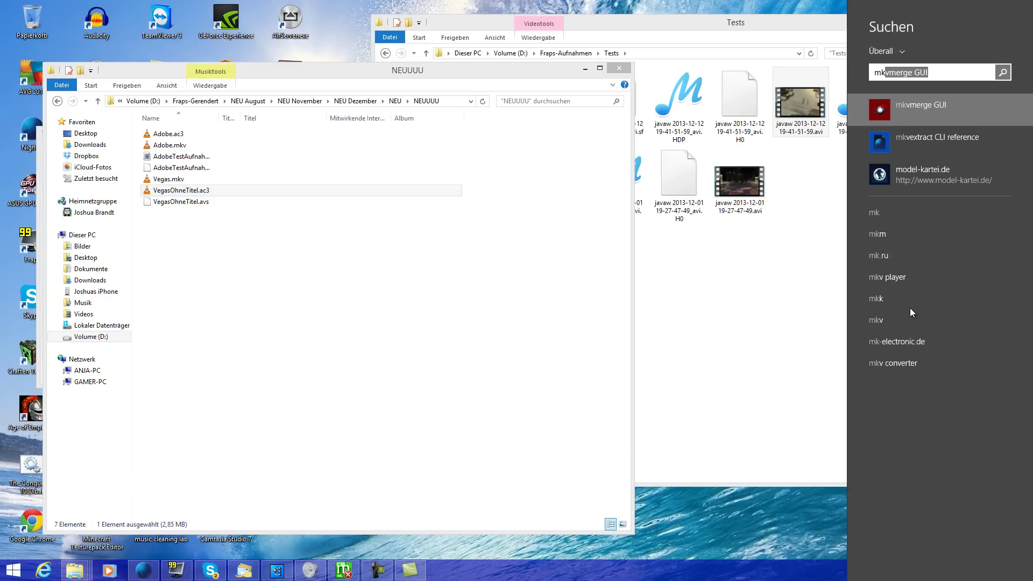
left_click(928, 117)
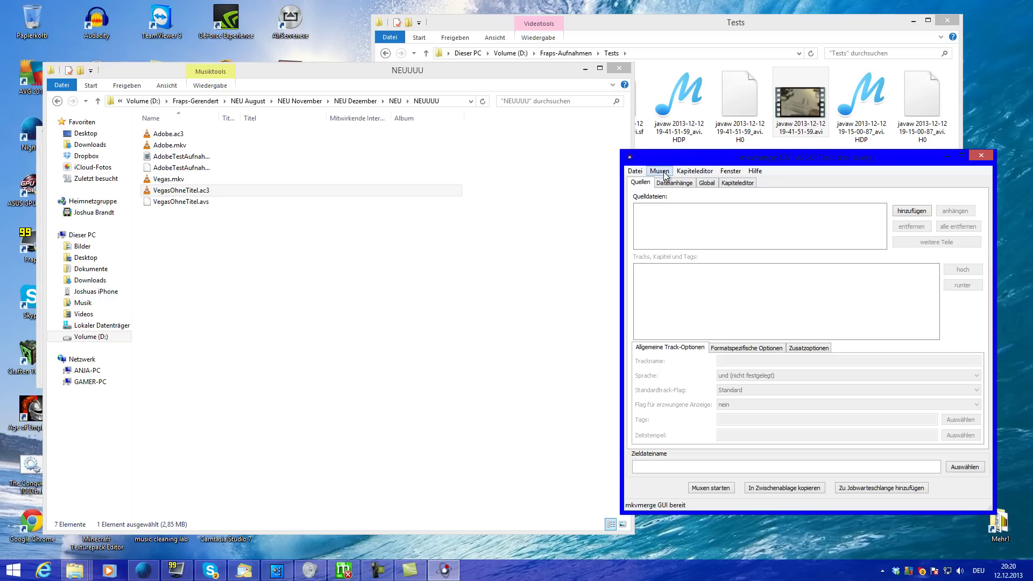
left_click(461, 180, "shift")
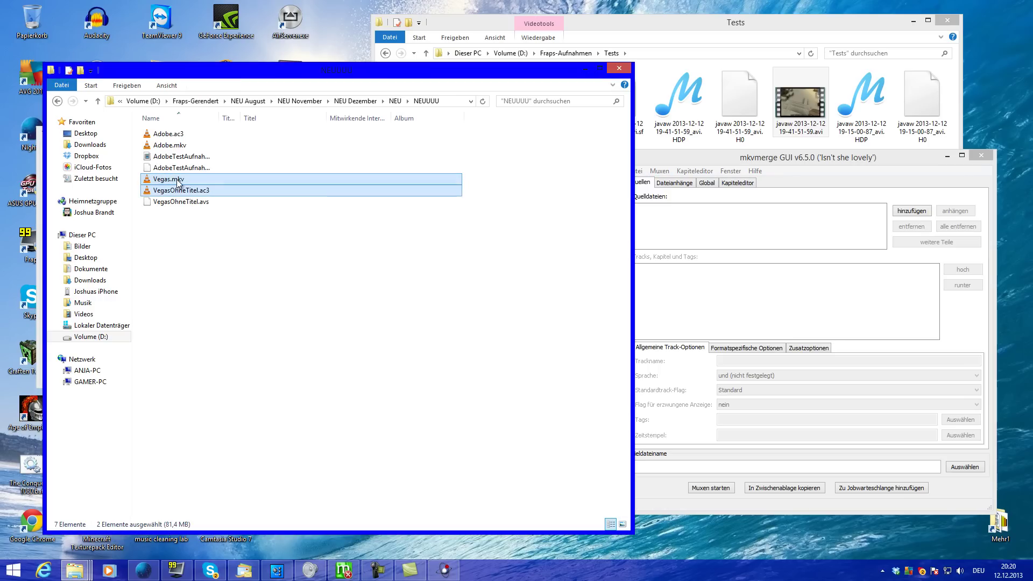
left_click_drag(218, 180, 721, 228)
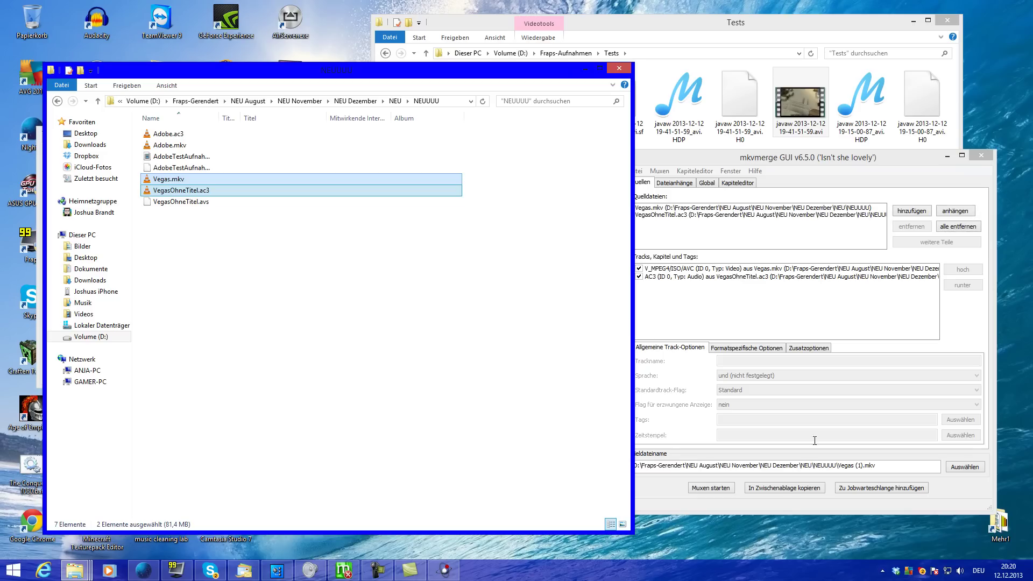
Set the output file to VegasGerendert.mkv in a new D:\FRAPS FERTIG folder.
left_click(961, 468)
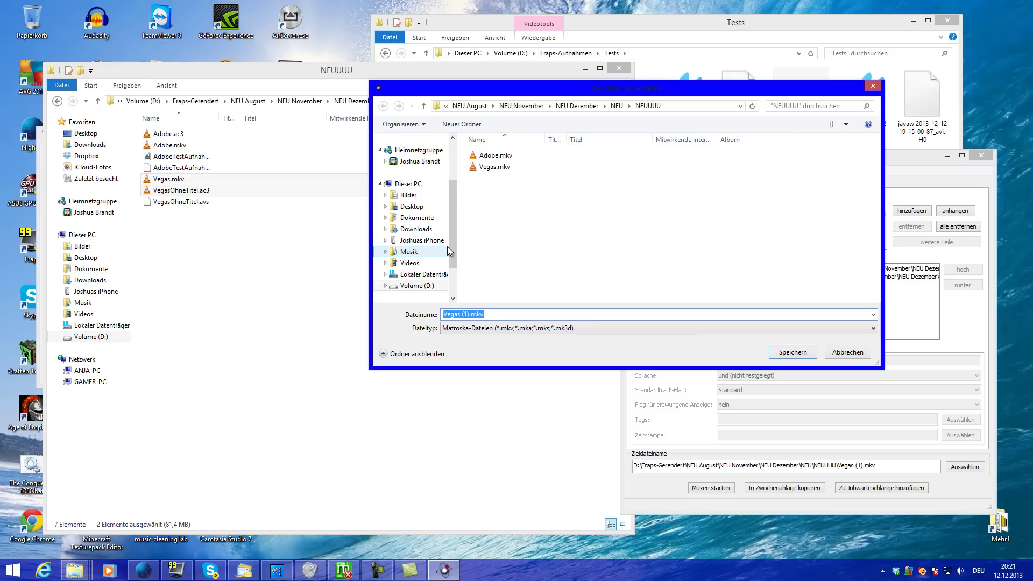
left_click(430, 286)
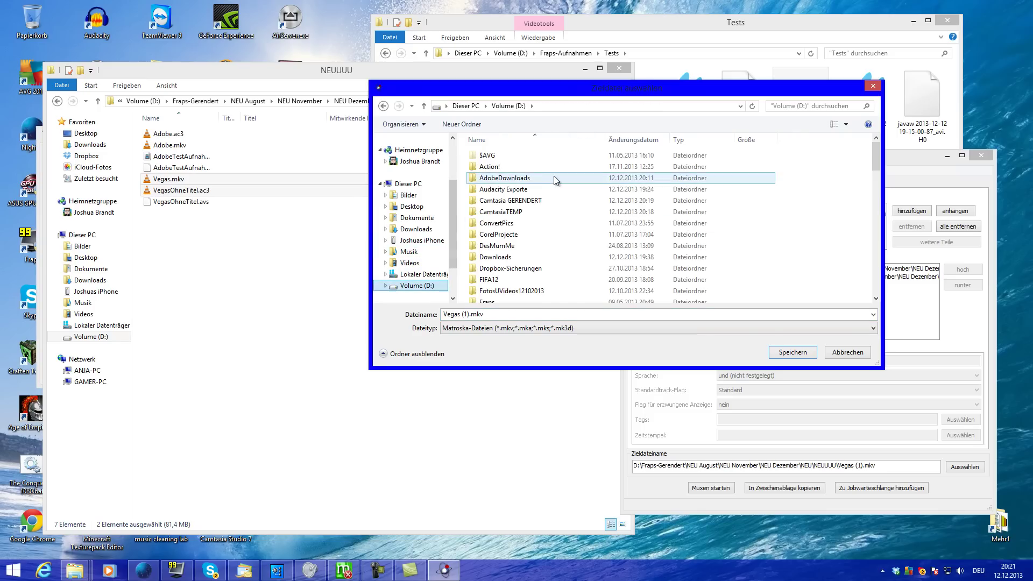
left_click(455, 125)
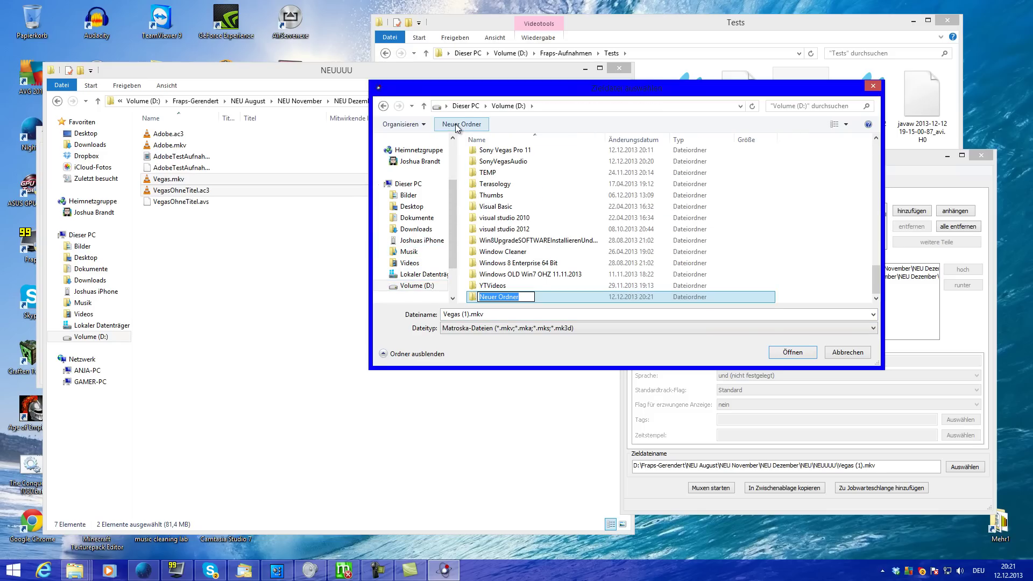
type("FRAPS FERTIG")
key("Return")
key("Return")
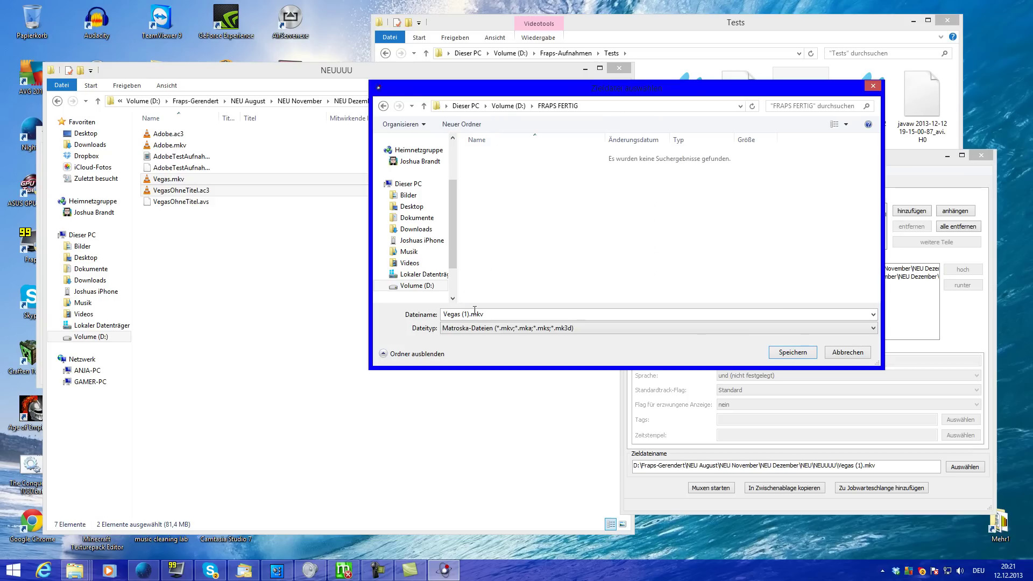
left_click(471, 313)
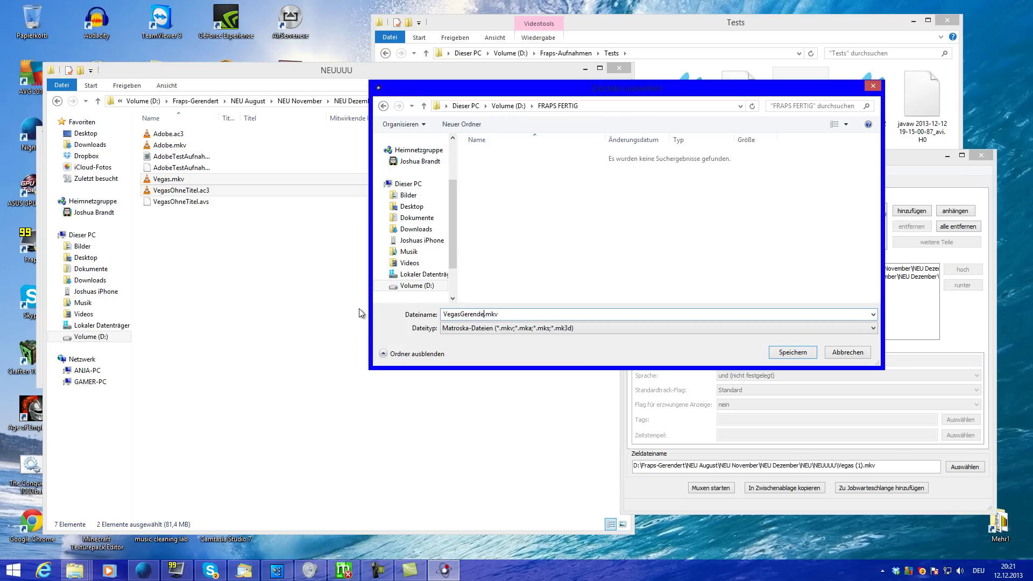
left_click(774, 351)
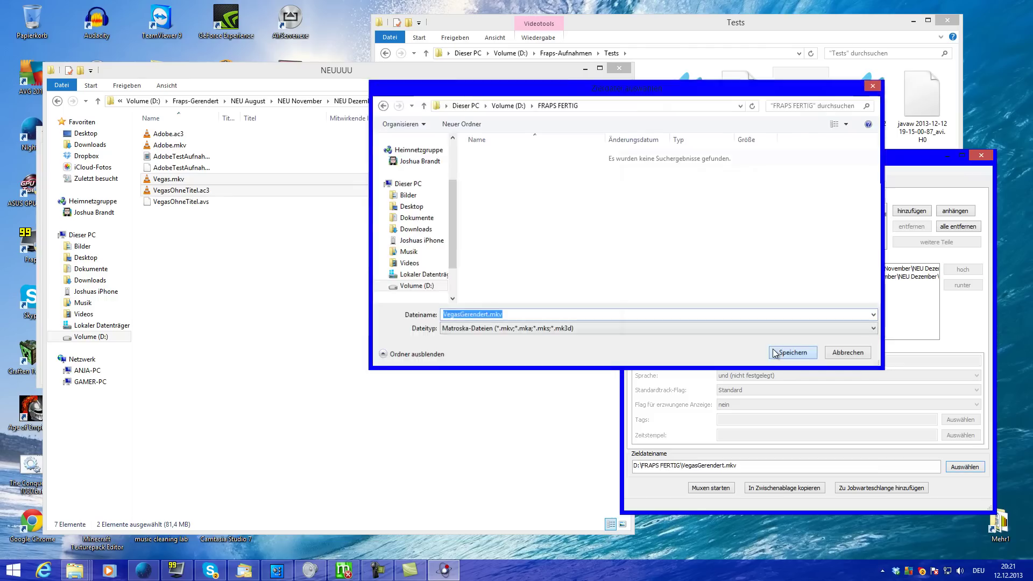
Mux the files into VegasGerendert.mkv, dismiss the report and close mkvmerge GUI.
left_click(700, 489)
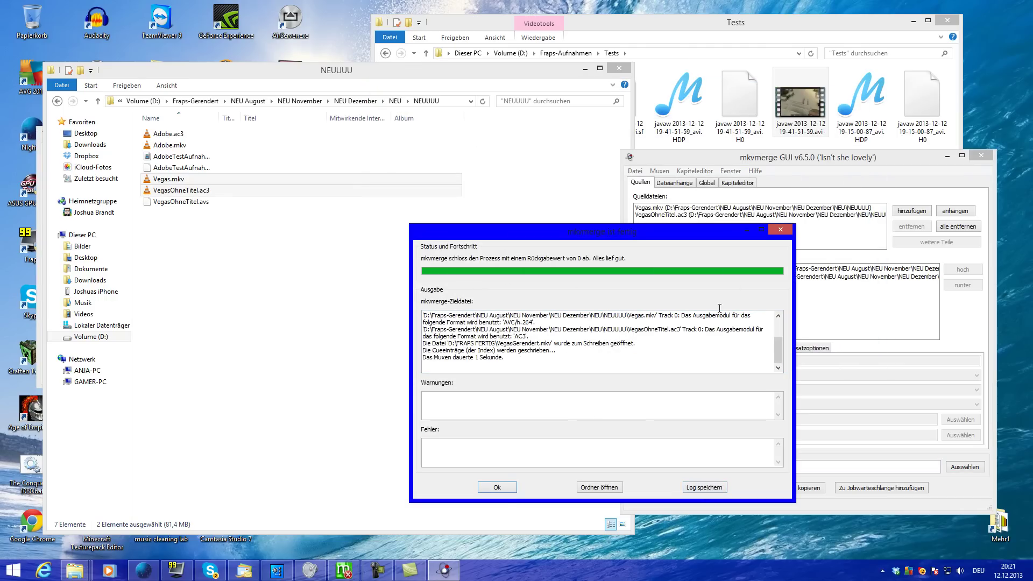
left_click(497, 488)
left_click(980, 155)
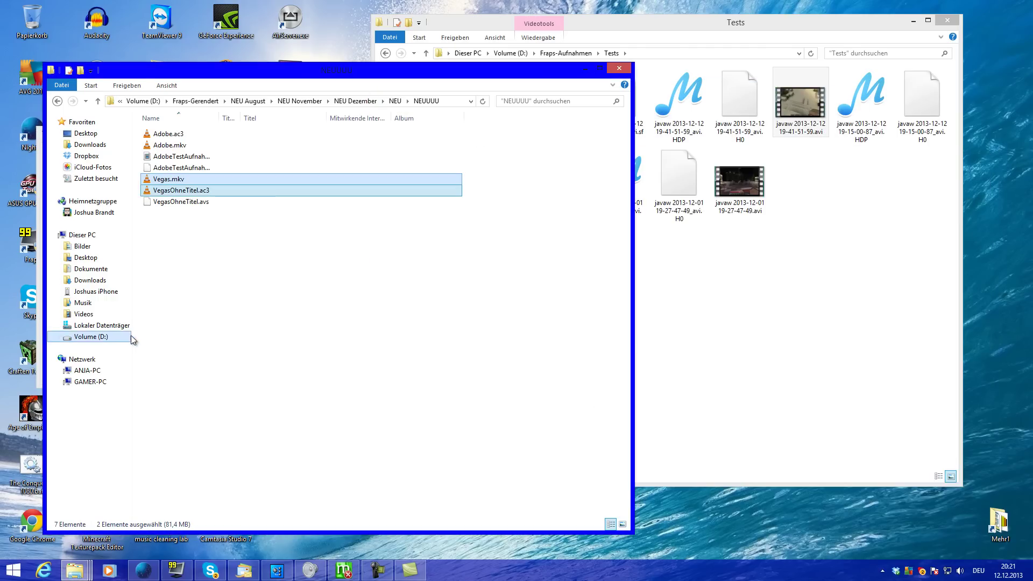
Open D:\FRAPS FERTIG, select VegasGerendert.mkv and widen the Größe column to read its size.
left_click(124, 337)
double_click(181, 292)
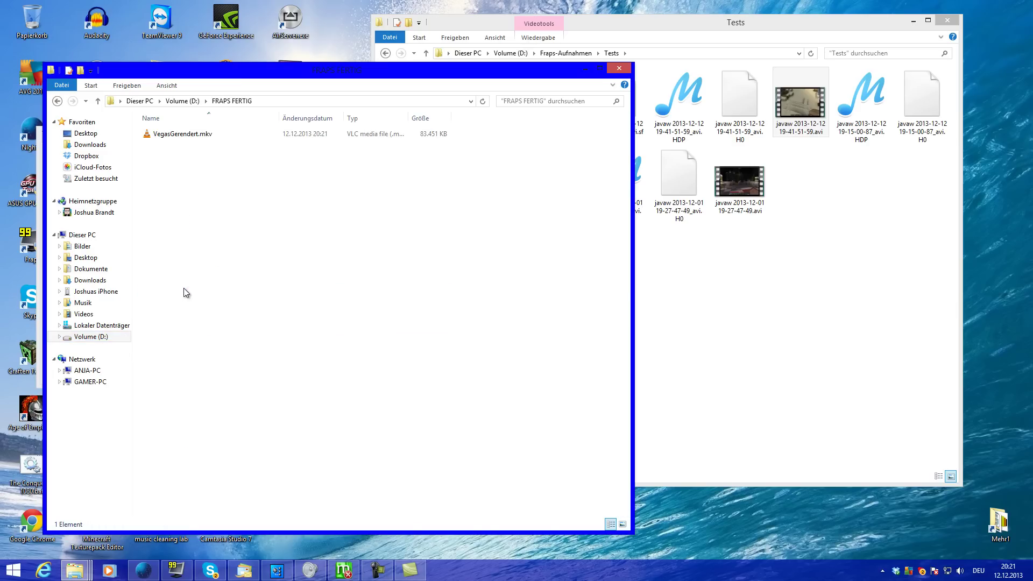
left_click(204, 135)
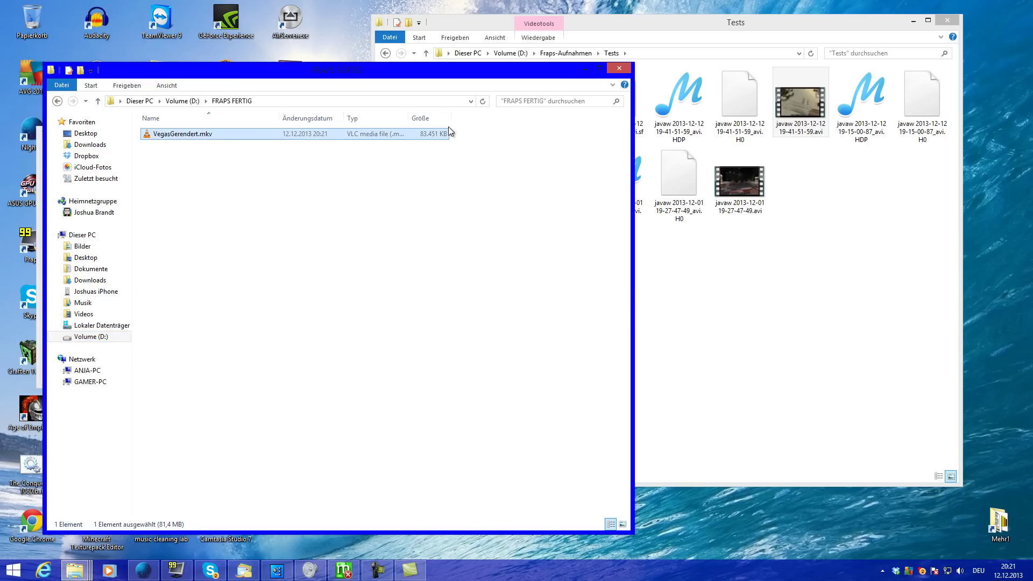
left_click_drag(451, 121, 485, 122)
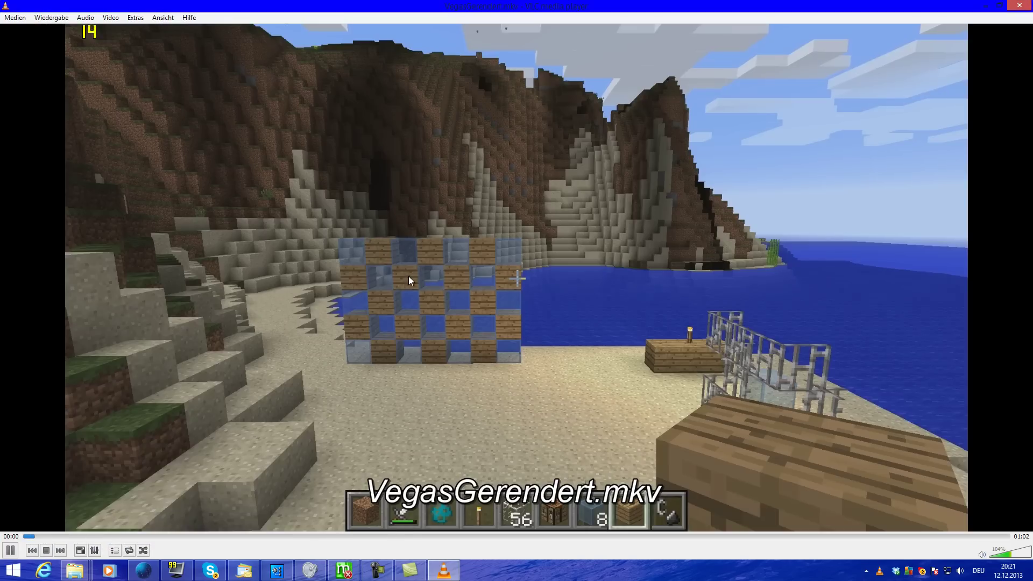
Watch VegasGerendert.mkv fullscreen in VLC, quit VLC, and move the FRAPS FERTIG window aside.
double_click(408, 276)
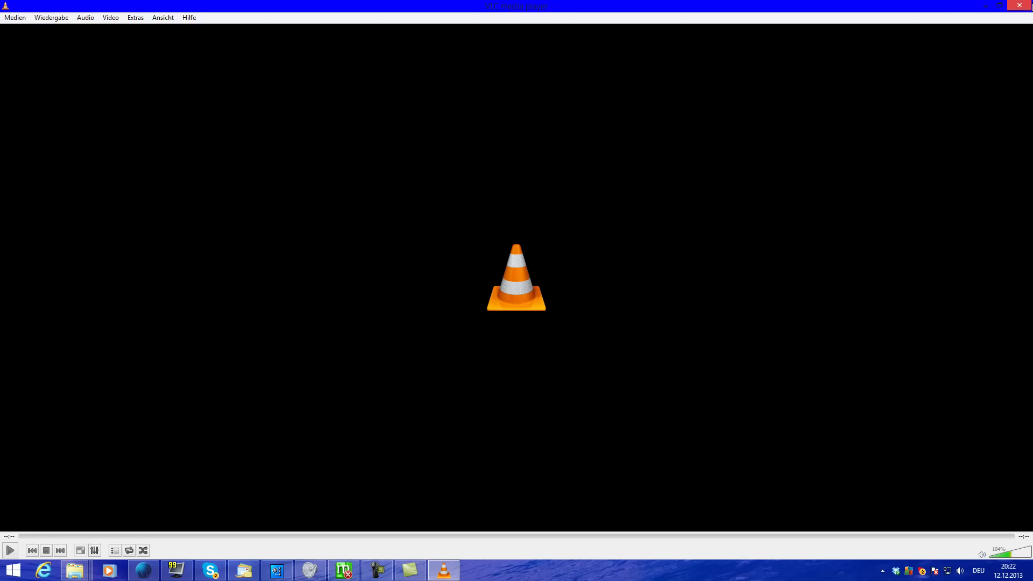
key("alt+F4")
left_click_drag(404, 75, 712, 95)
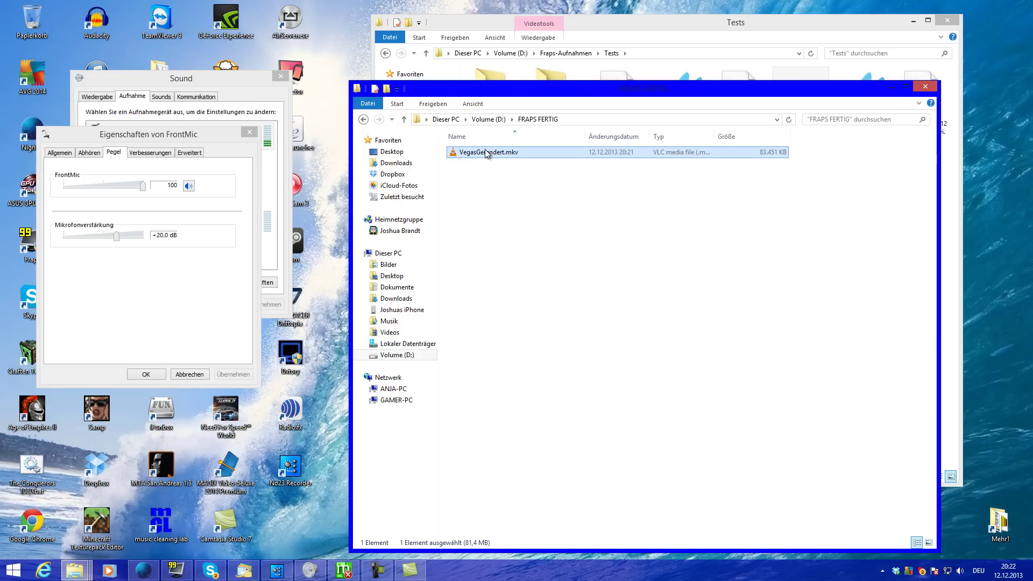
Open a new Firefox window, go to YouTube via the bookmark, and reach the Video hochladen page.
right_click(141, 568)
left_click(130, 518)
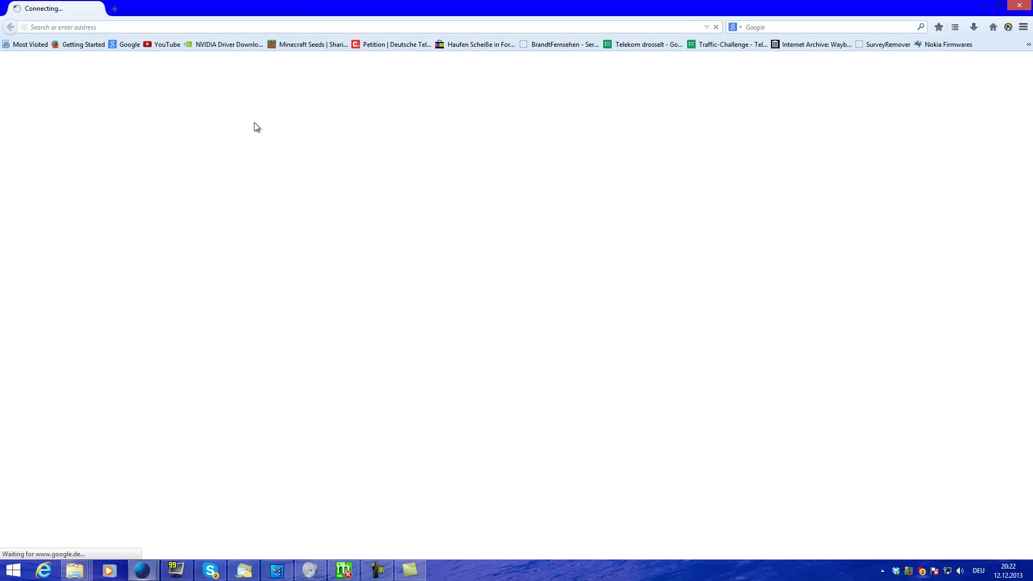
left_click(160, 42)
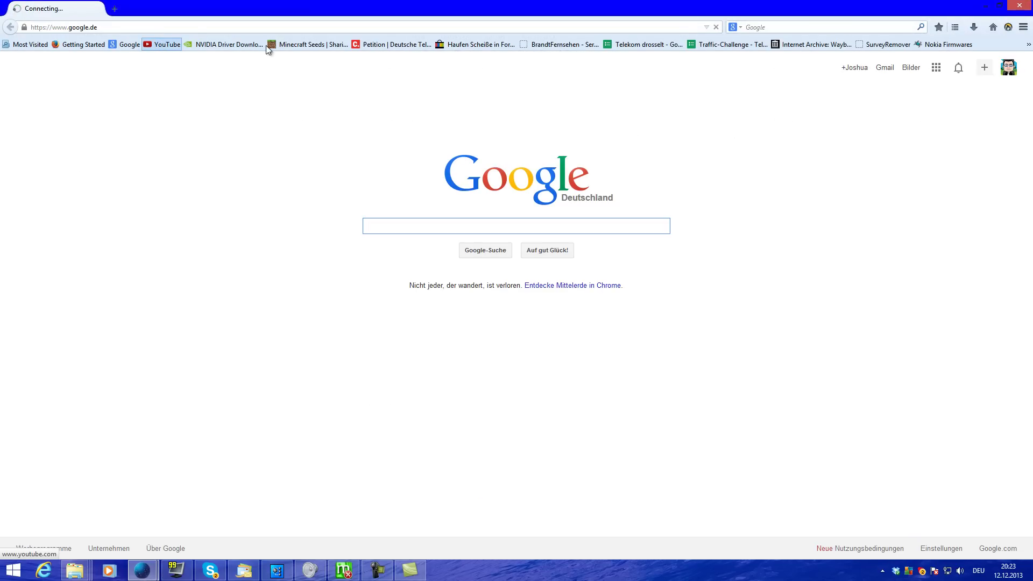
left_click(455, 67)
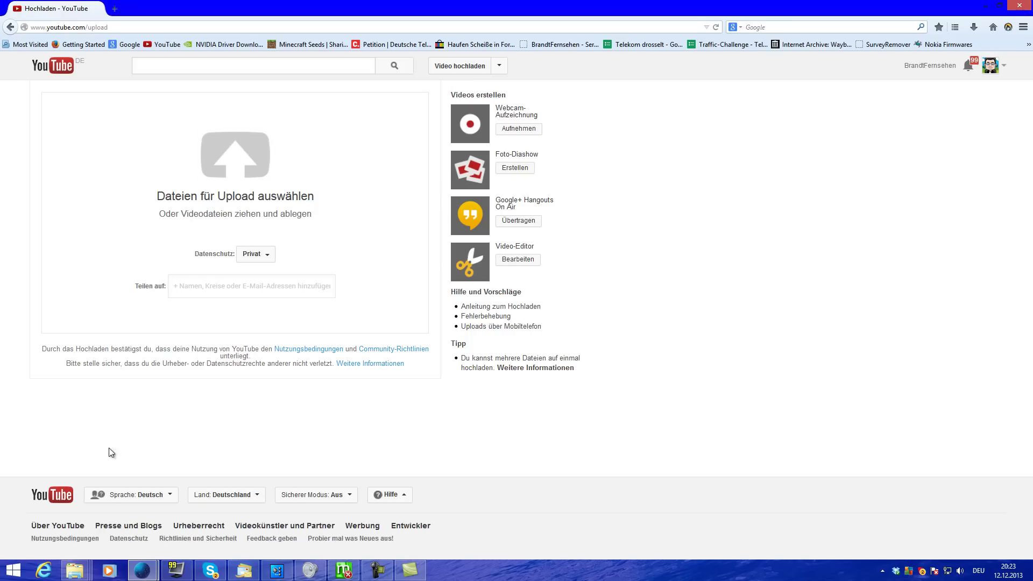
Drag VegasGerendert.mkv from the FRAPS FERTIG folder onto YouTube's upload drop area.
left_click(75, 571)
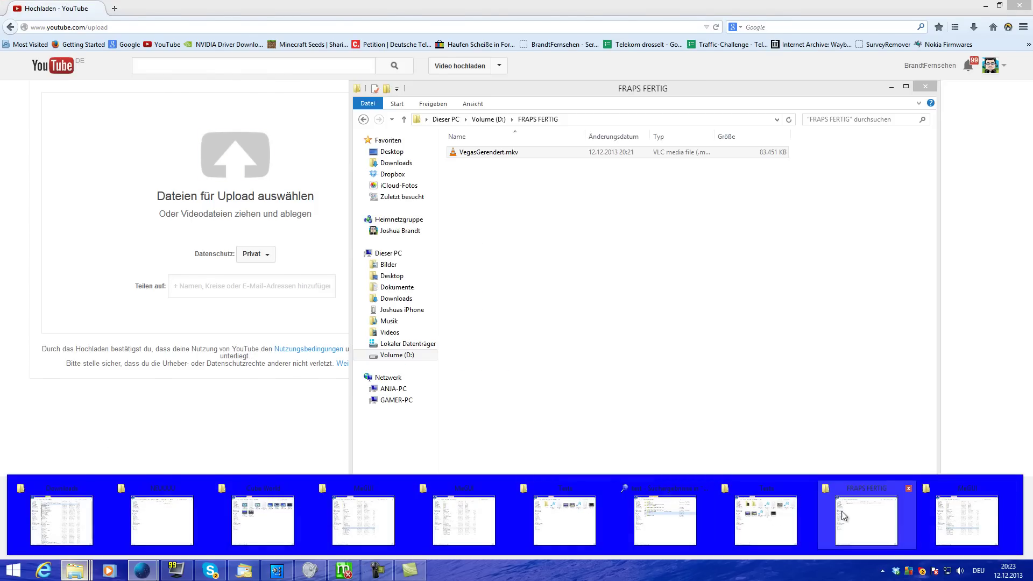
left_click(866, 520)
left_click_drag(488, 151, 169, 161)
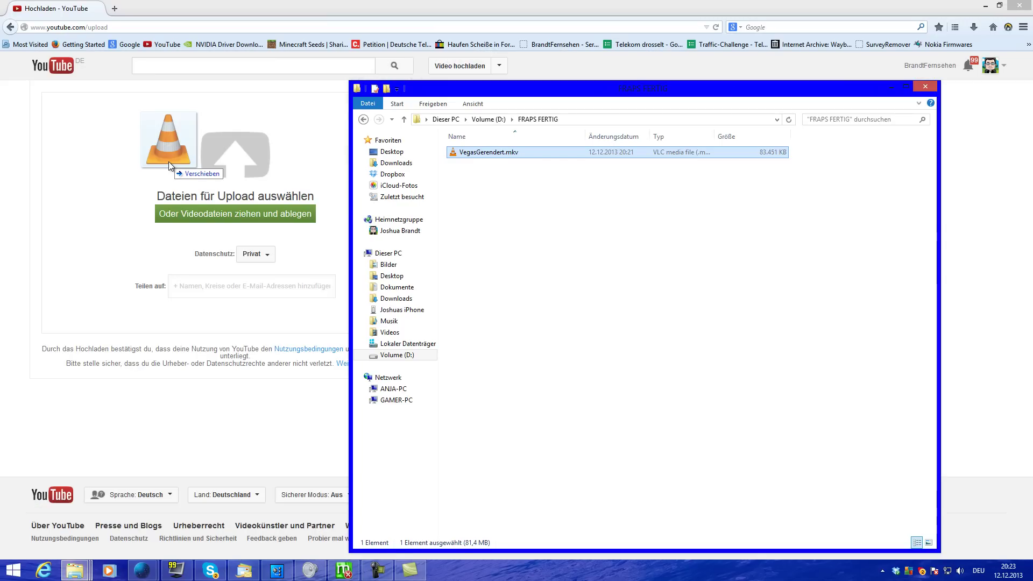
left_click(268, 5)
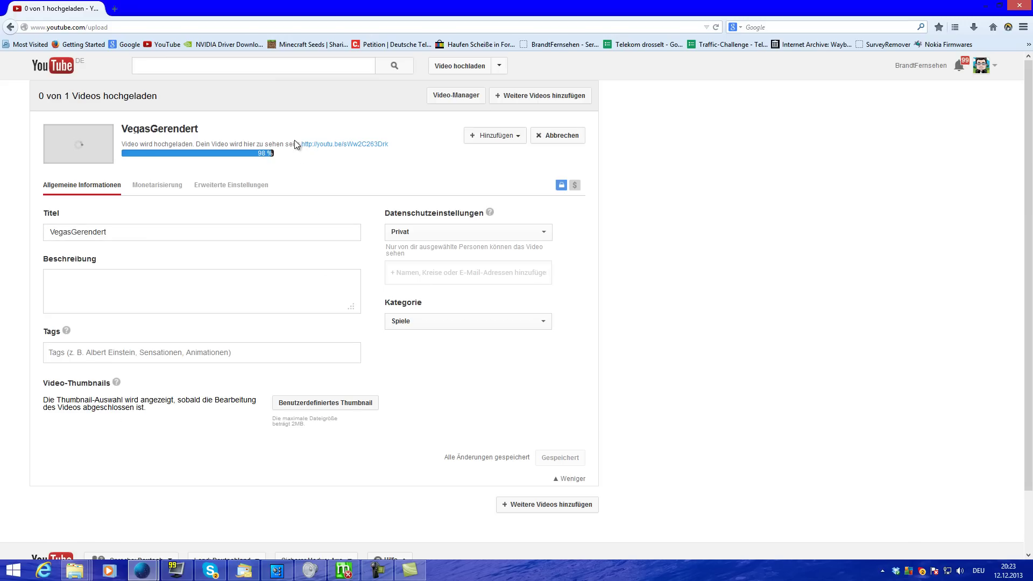
Open the uploaded video's youtu.be link in a new tab and check the upload progress.
left_click(338, 144)
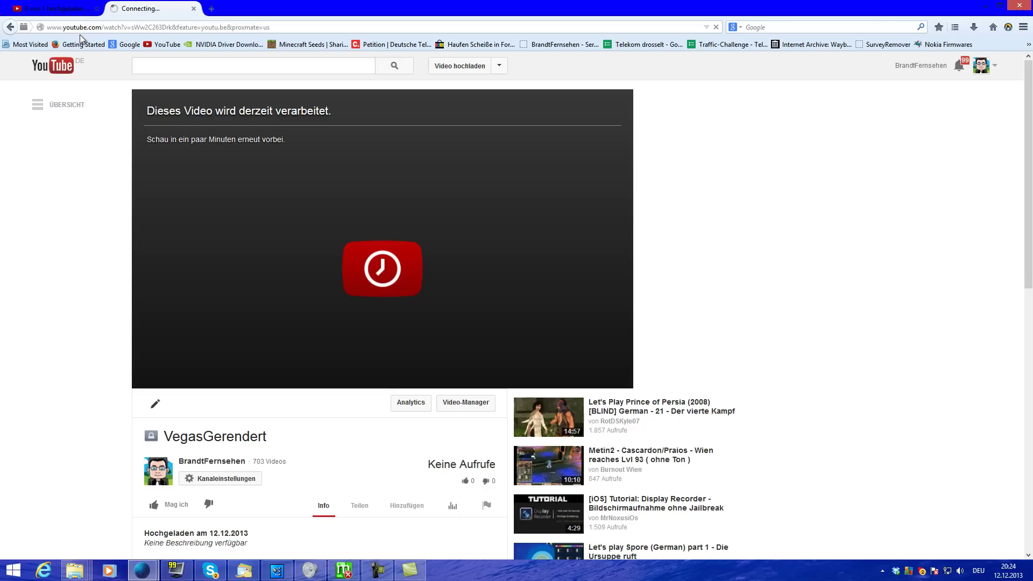
left_click(59, 8)
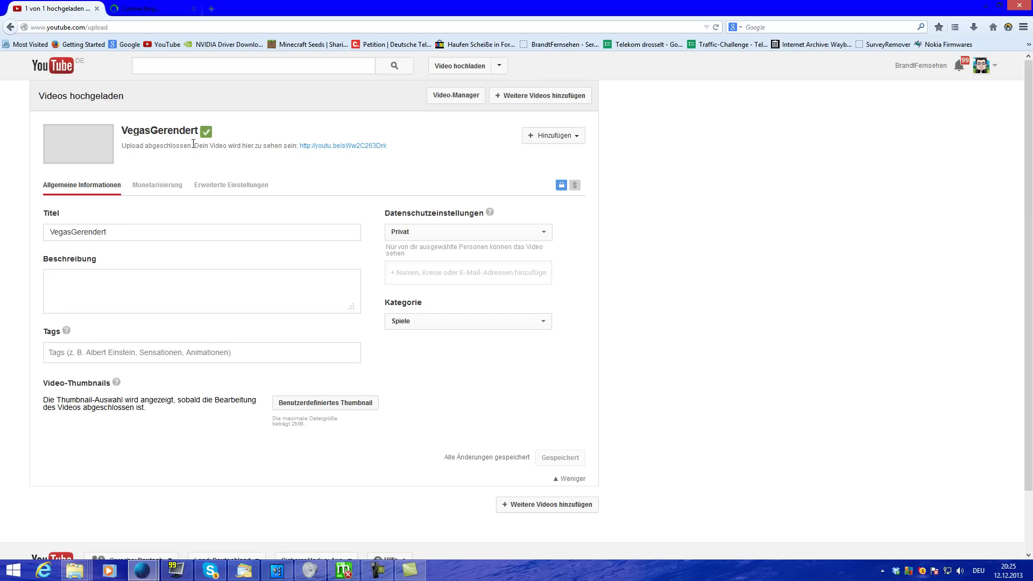
left_click(119, 10)
Load the video on its watch page and look through the playback quality options.
left_click(243, 302)
left_click(593, 381)
left_click(583, 355)
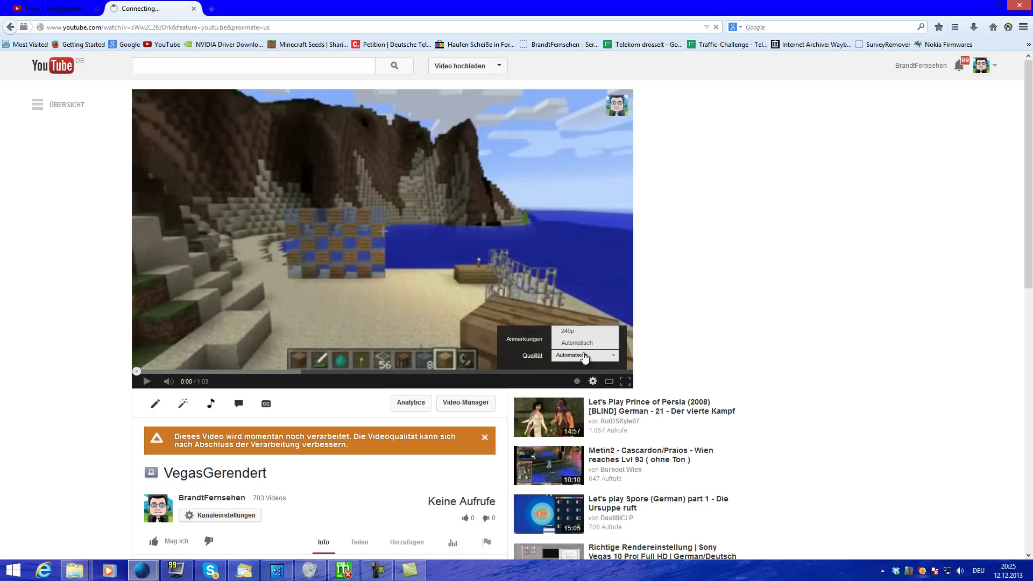
left_click(590, 381)
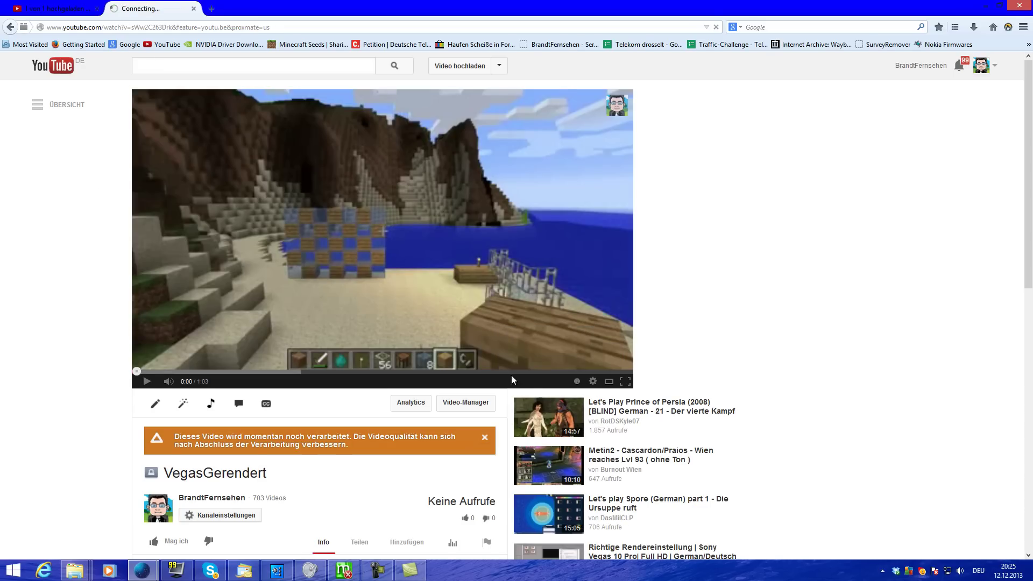
scroll(48, 371, "down", 4)
scroll(50, 373, "up", 2)
scroll(50, 372, "up", 2)
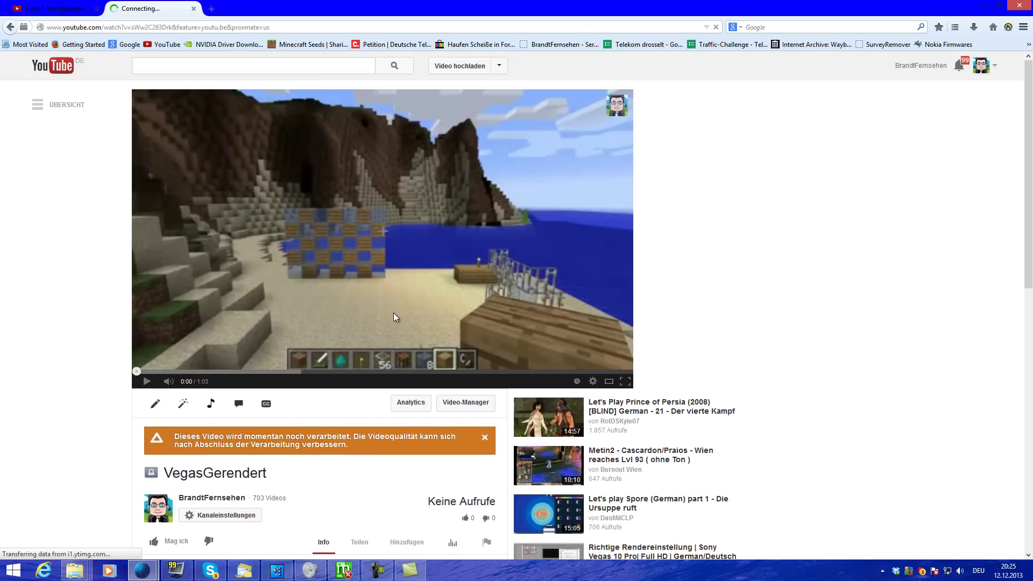
Switch between the upload and watch tabs until the upload shows complete.
left_click(19, 6)
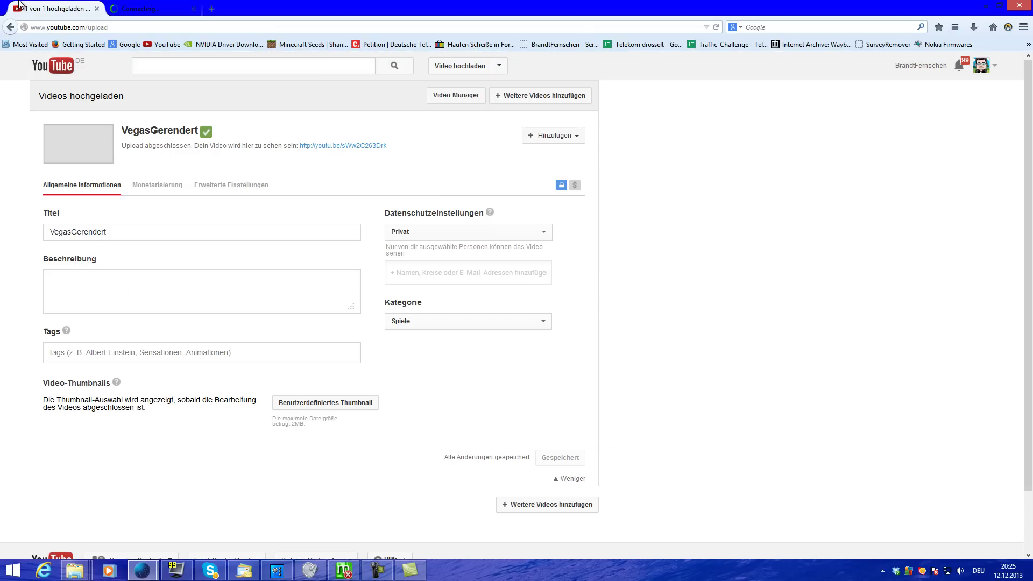
left_click(122, 7)
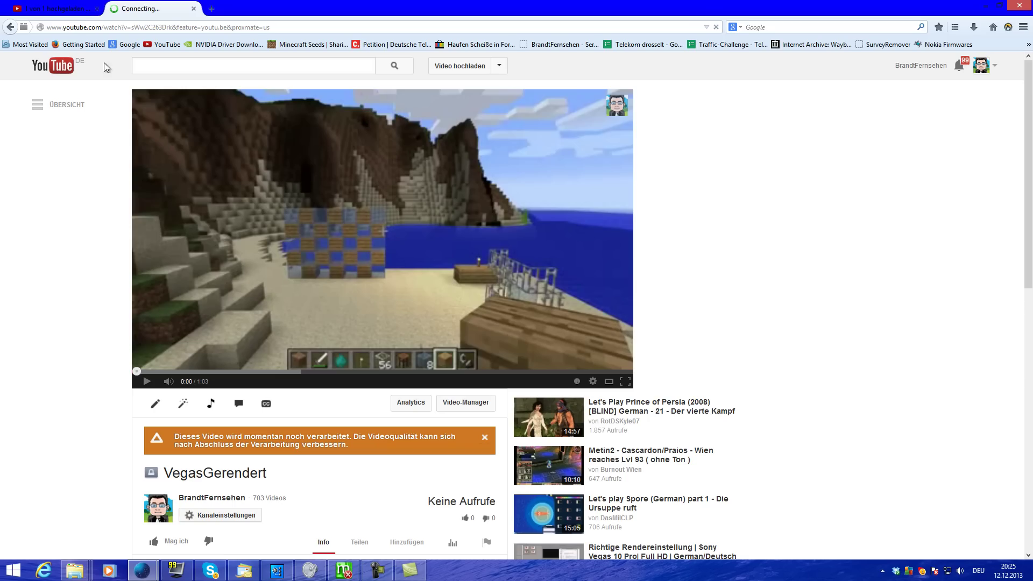
left_click(61, 10)
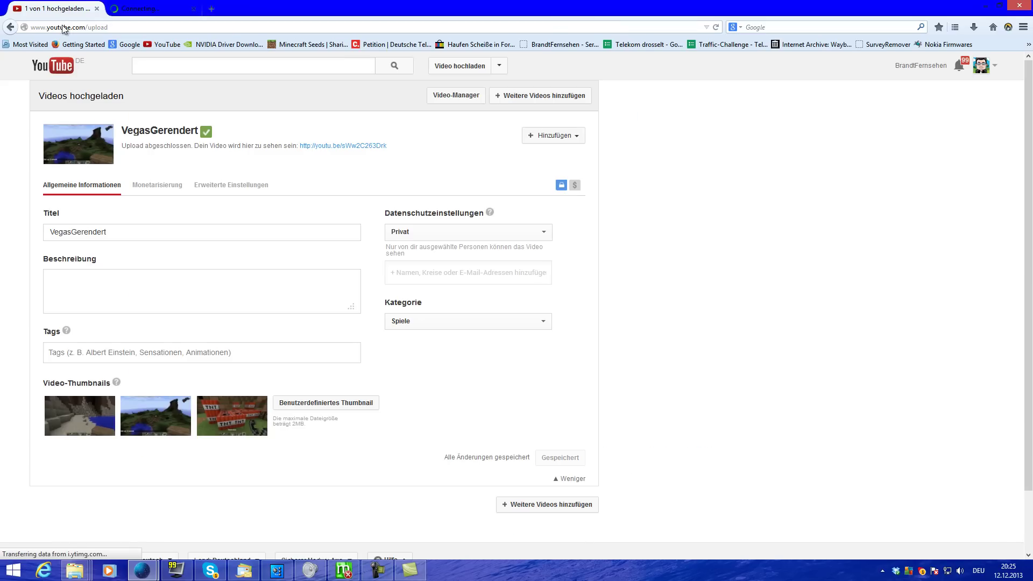
left_click(154, 8)
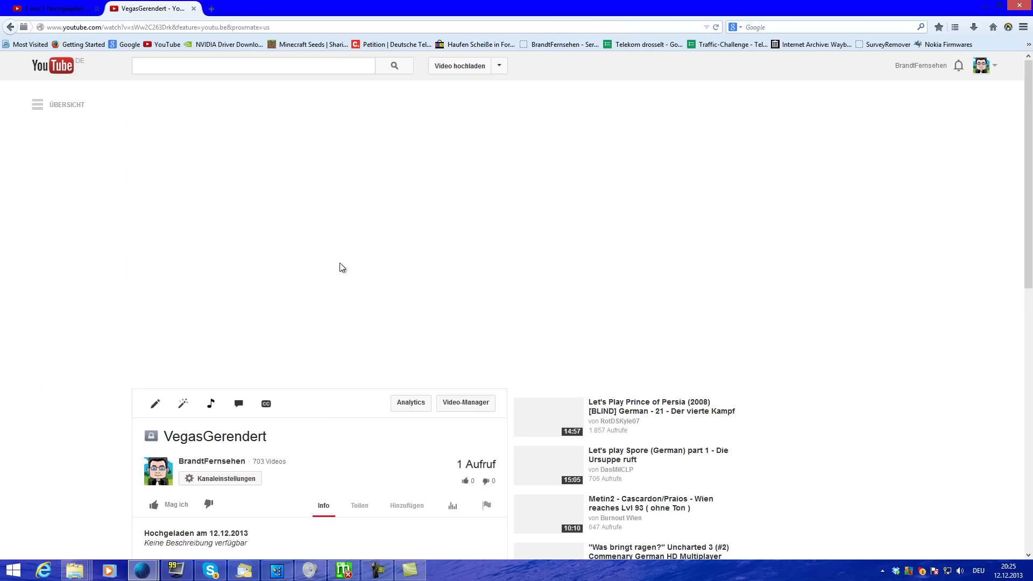
Load the video, keep quality on automatic, and close the finished upload tab.
left_click(323, 257)
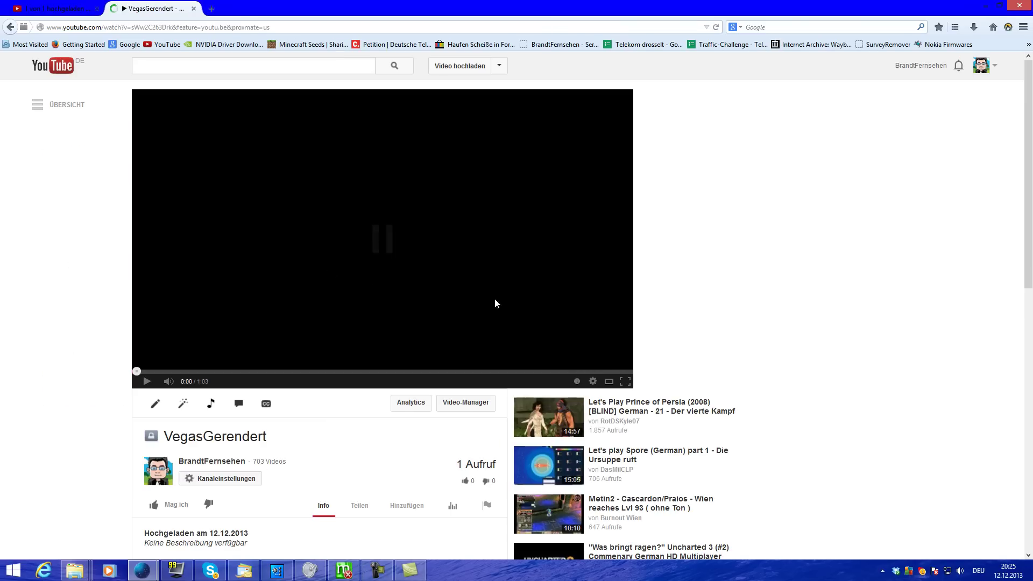
left_click(592, 381)
left_click(585, 355)
left_click(585, 343)
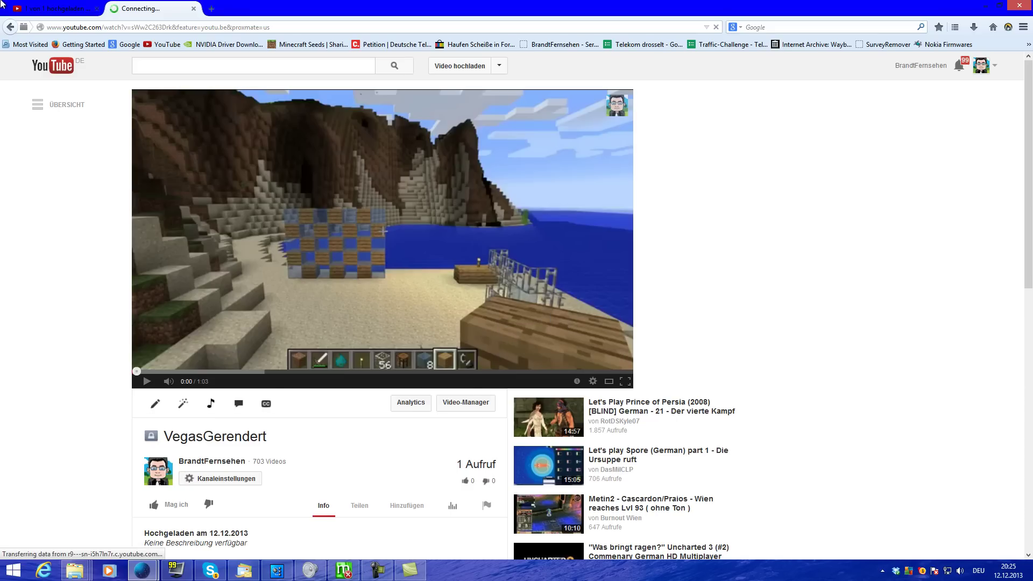
left_click(80, 11)
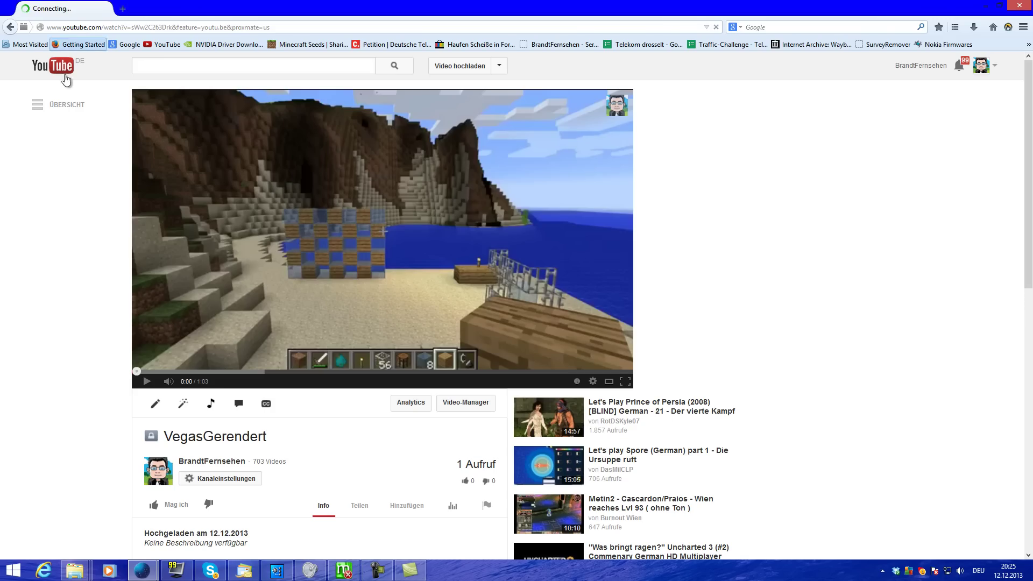
left_click(97, 8)
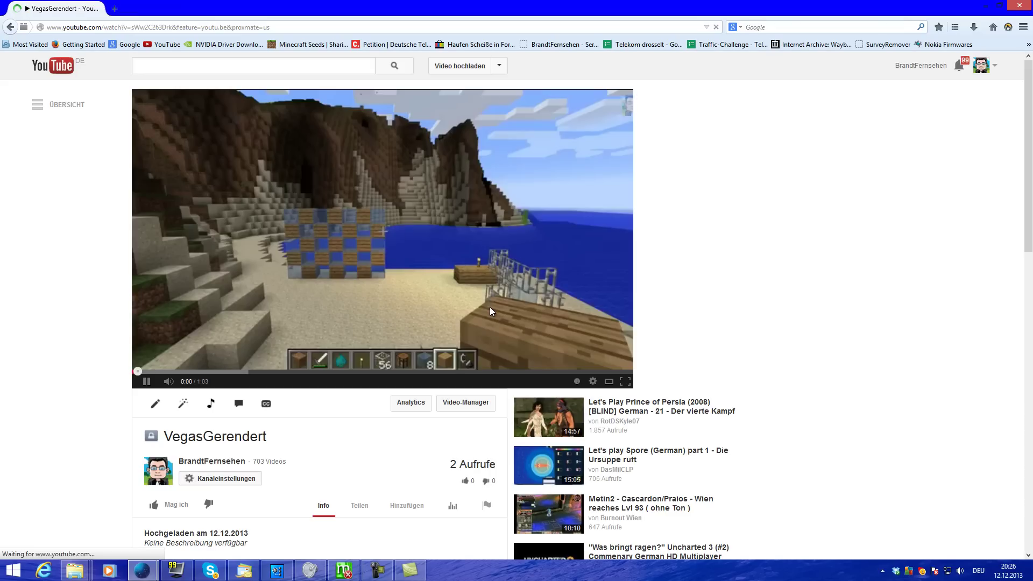
Open and close the player's quality list twice without changing it.
left_click(592, 381)
left_click(584, 355)
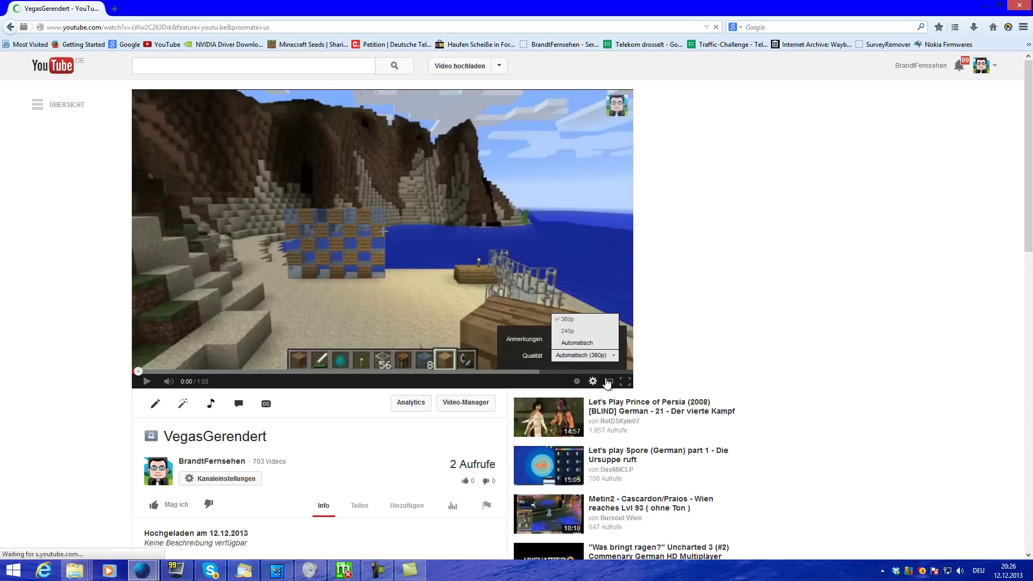
left_click(593, 381)
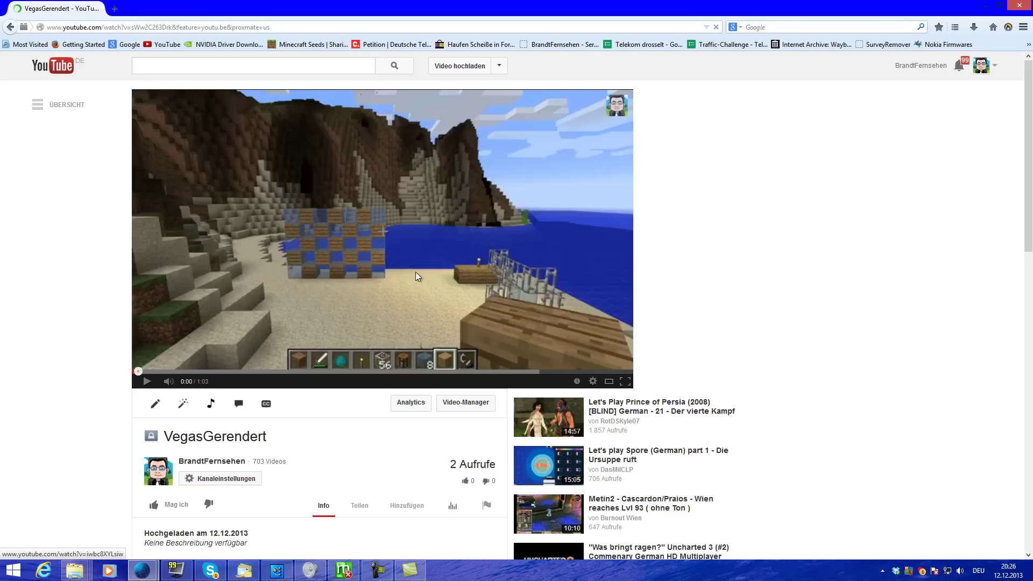
left_click(593, 382)
left_click(585, 355)
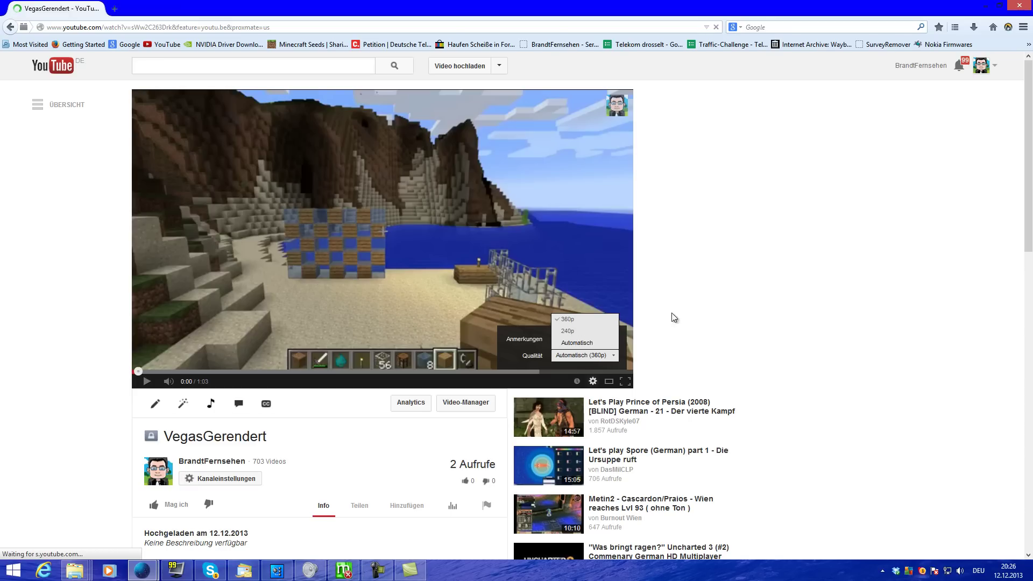
left_click(592, 382)
Briefly play and pause the video, then recheck the quality list unchanged.
left_click(147, 381)
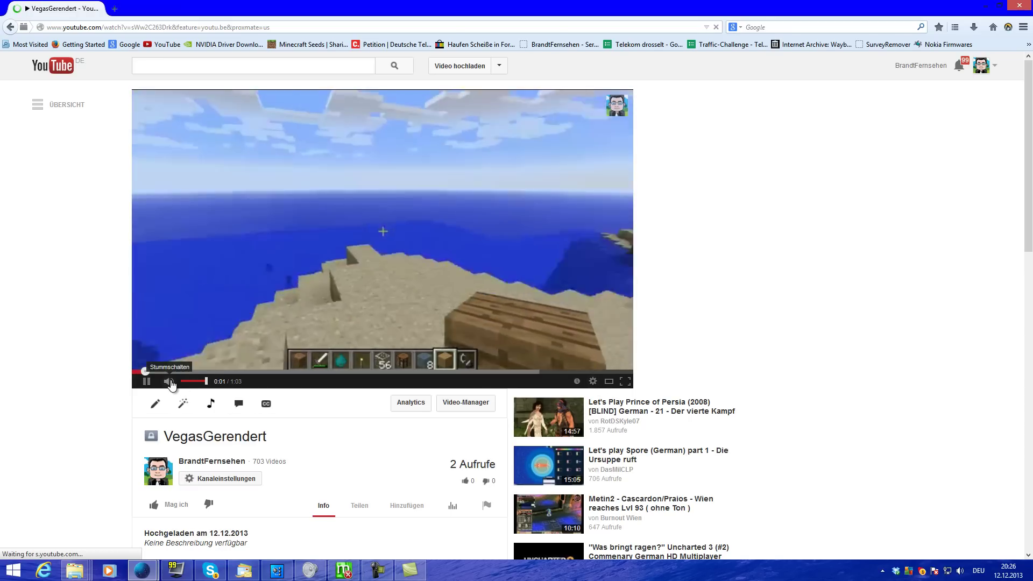
left_click(215, 194)
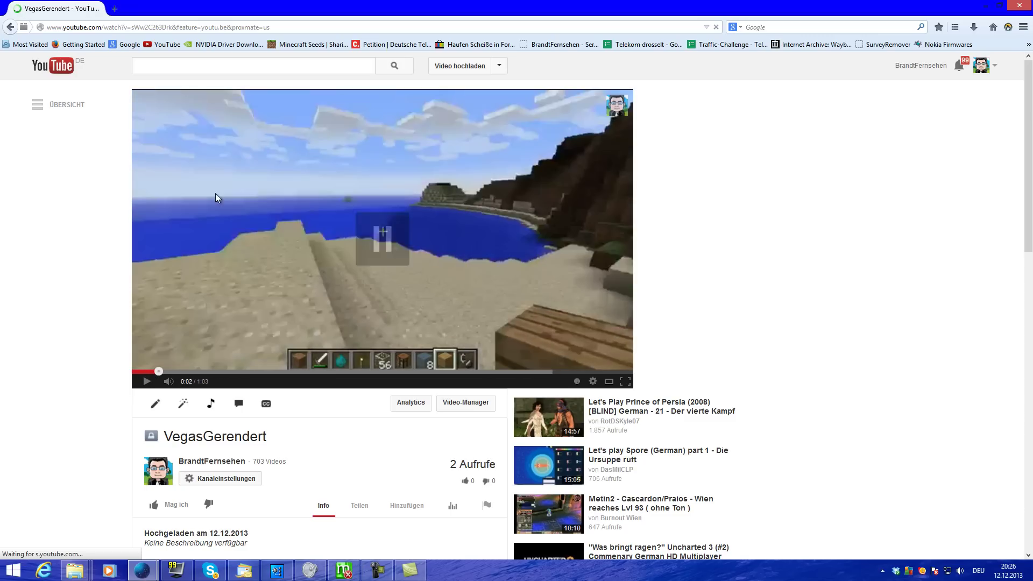
left_click(589, 383)
left_click(584, 360)
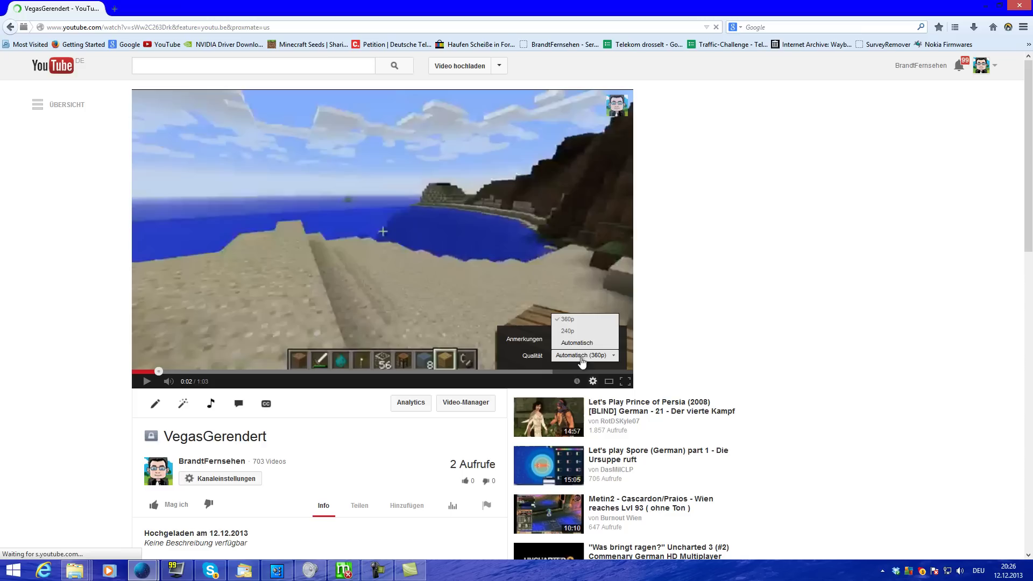
left_click(593, 383)
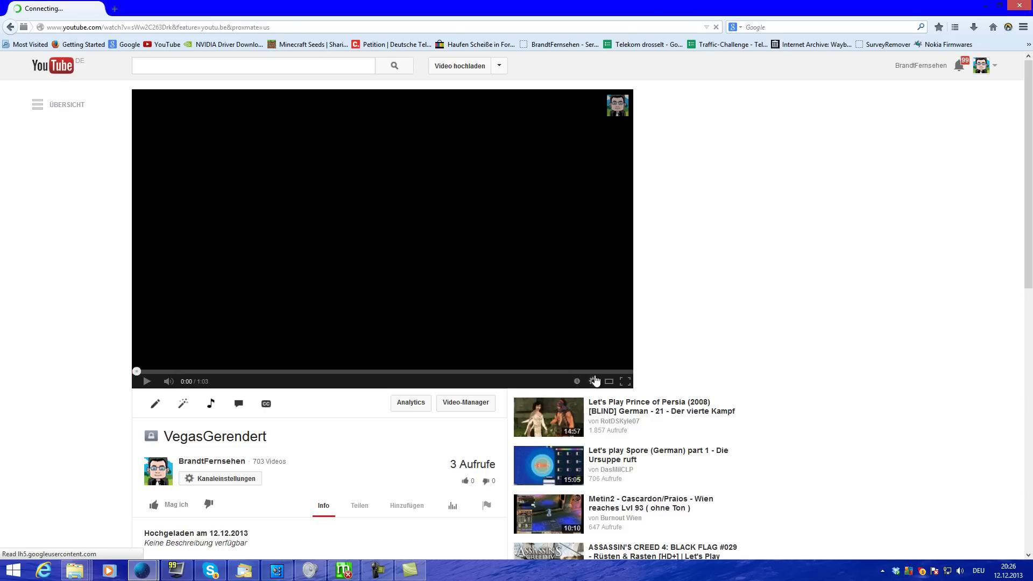
Switch playback quality to 1080p, play the video and watch it fullscreen.
left_click(594, 381)
left_click(586, 355)
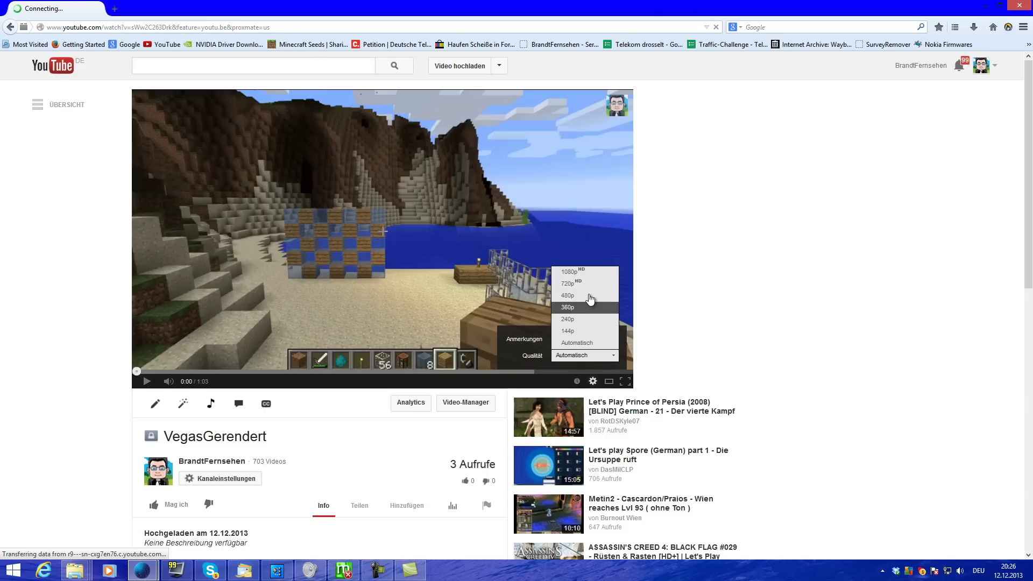
left_click(575, 273)
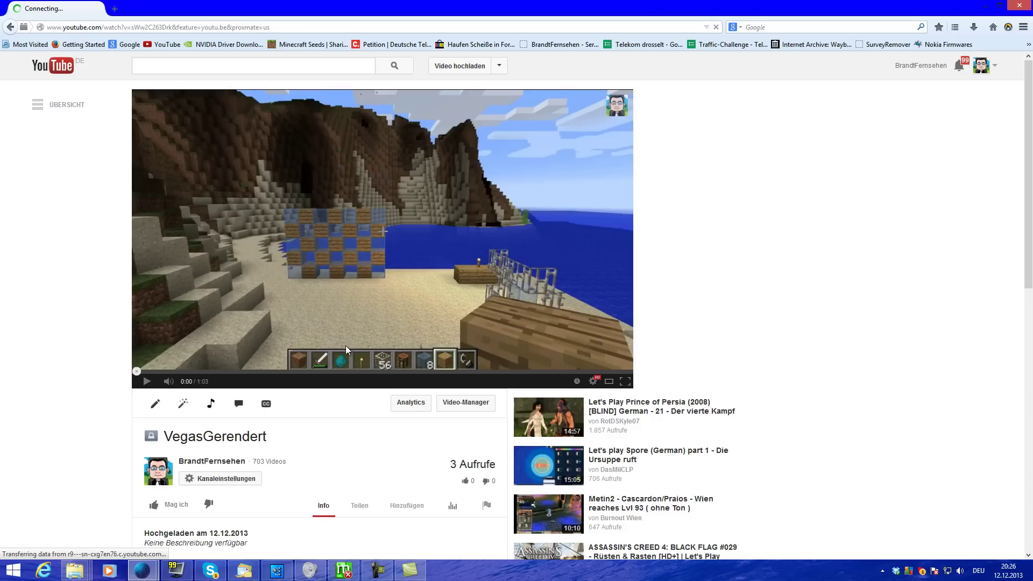
left_click(283, 288)
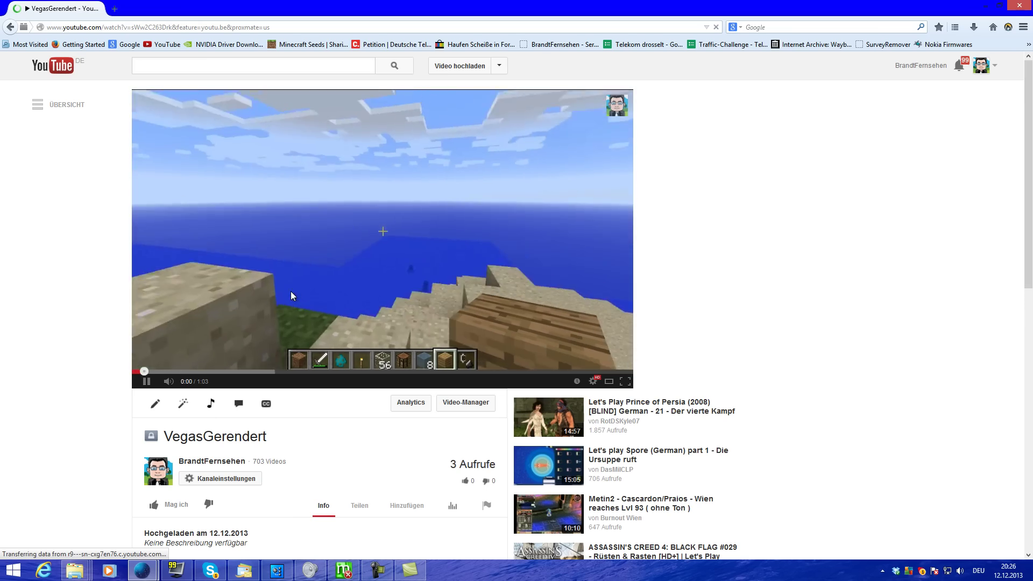
left_click(625, 381)
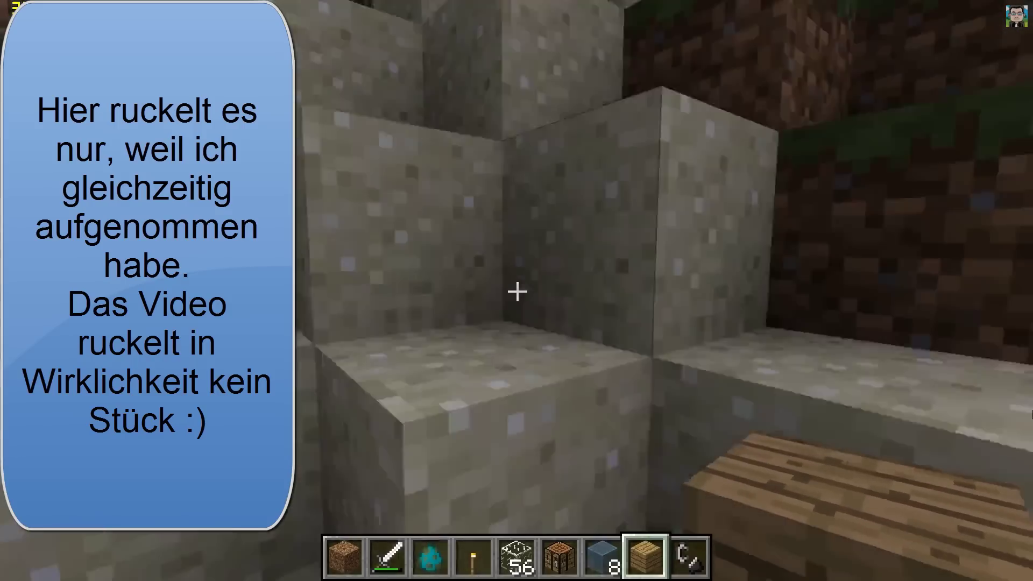
Exit fullscreen and pause the VegasGerendert video at 0:14.
key("Escape")
left_click(351, 343)
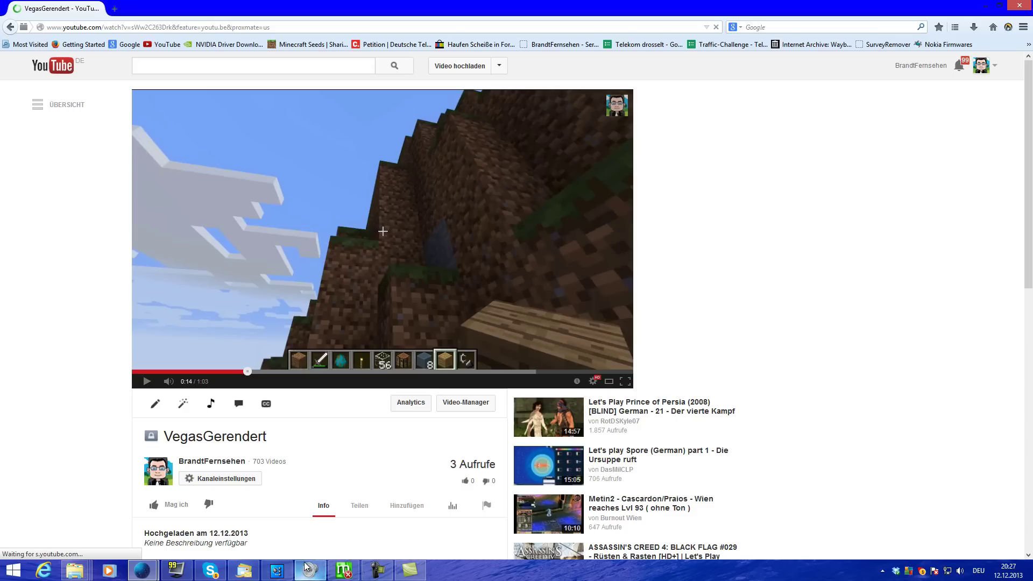
Restore the N°23 Recorder window and show the second recorder's timer at 0:08:42.
left_click(285, 572)
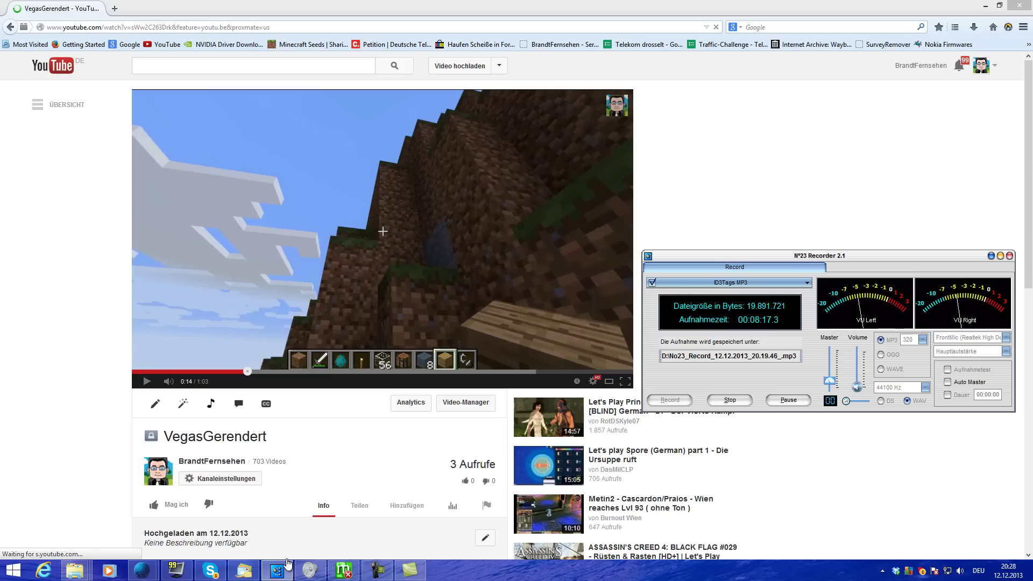
mouse_move(287, 563)
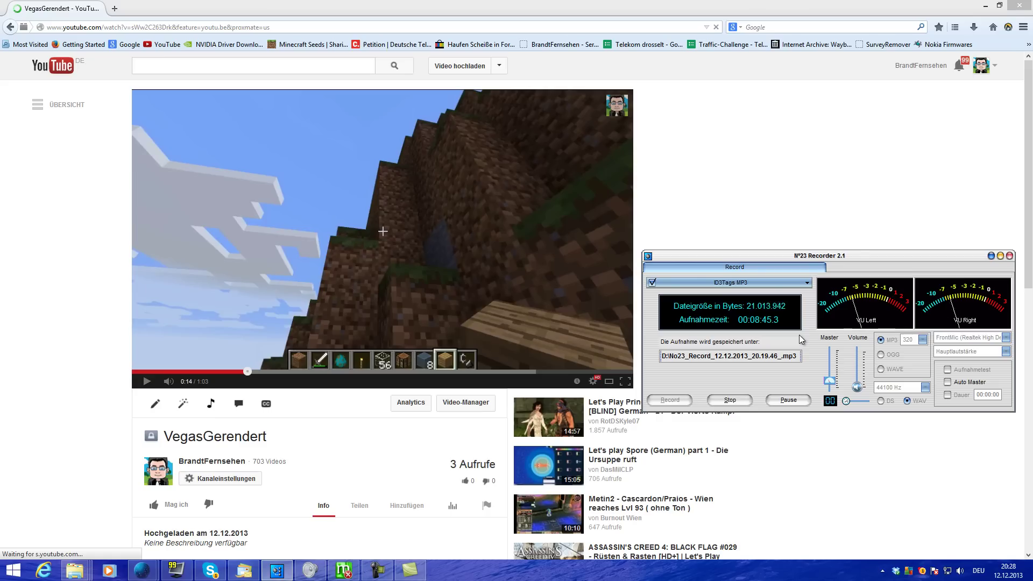
left_click(378, 570)
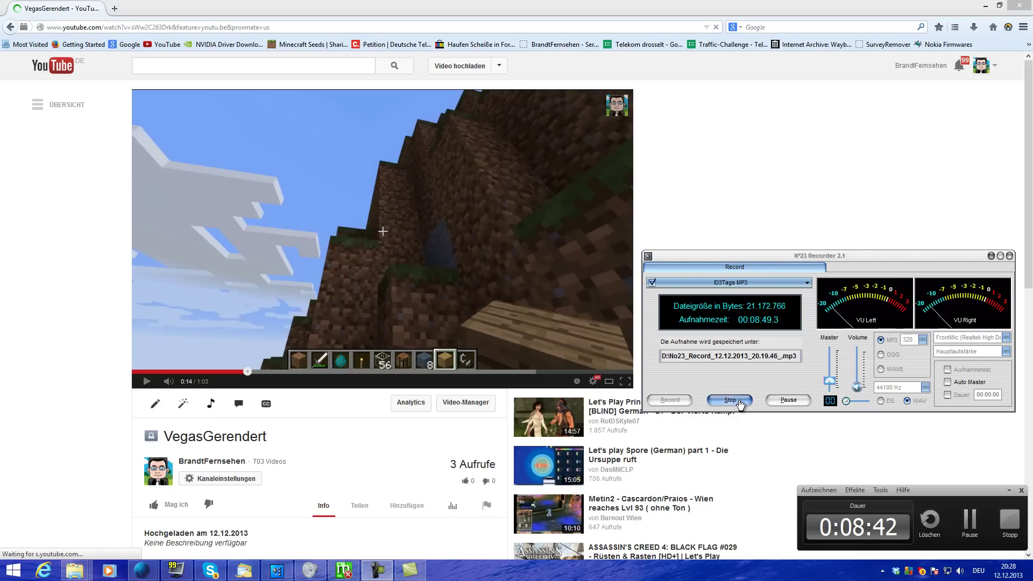